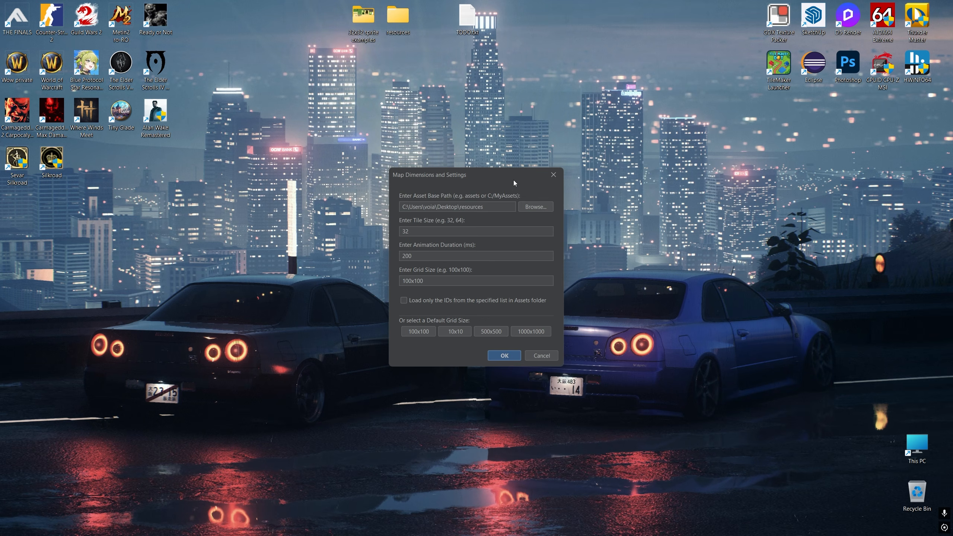
- Try a tile size of 200 in the map settings and set it back to 32
left_click_drag(514, 180, 562, 209)
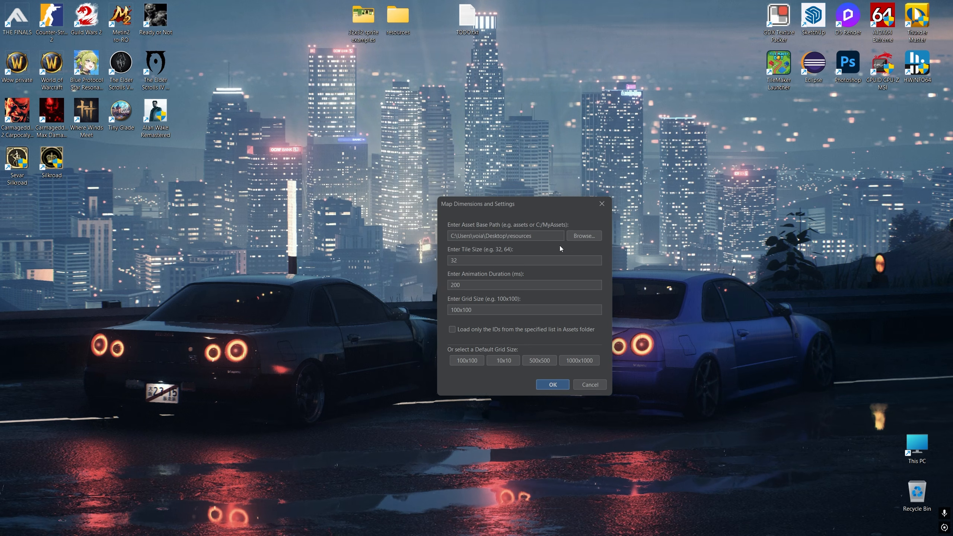
double_click(487, 259)
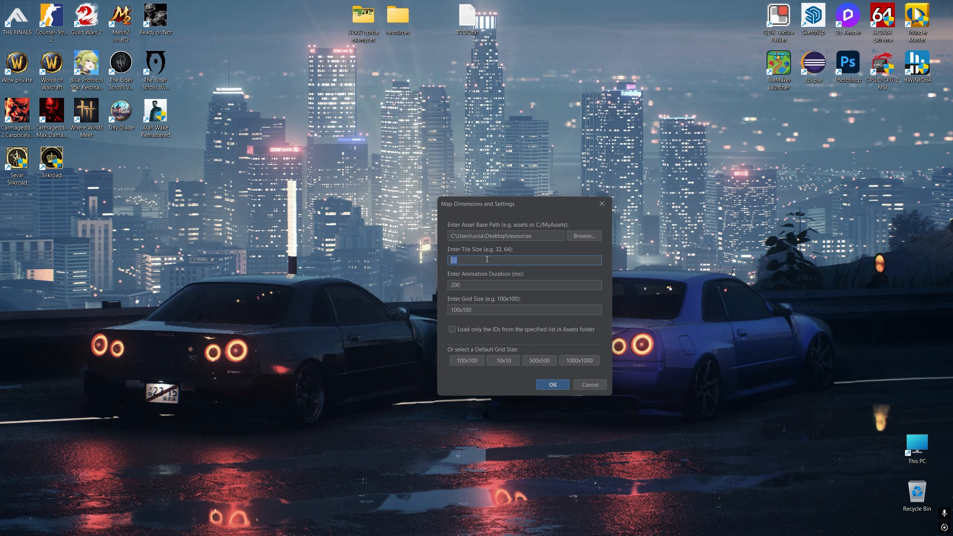
key("BackSpace")
type("200")
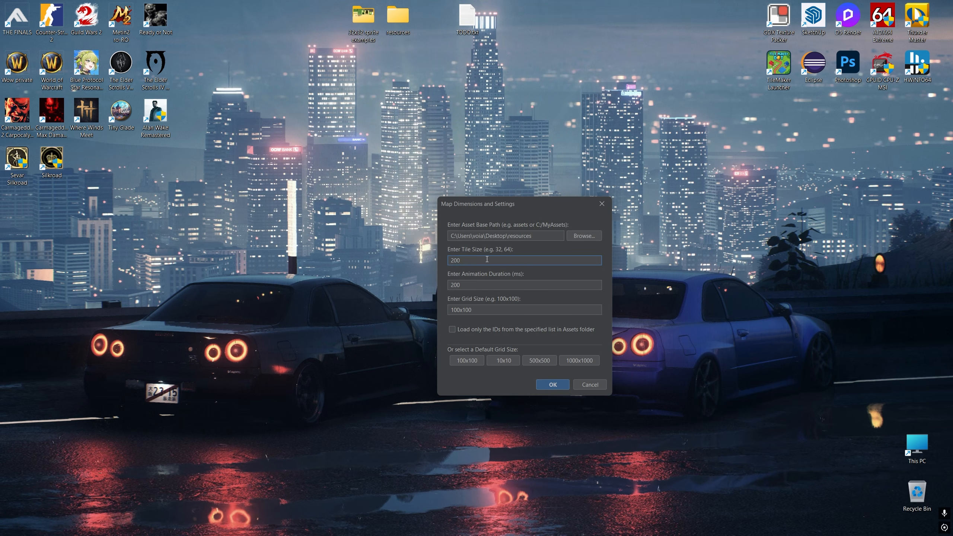
double_click(487, 259)
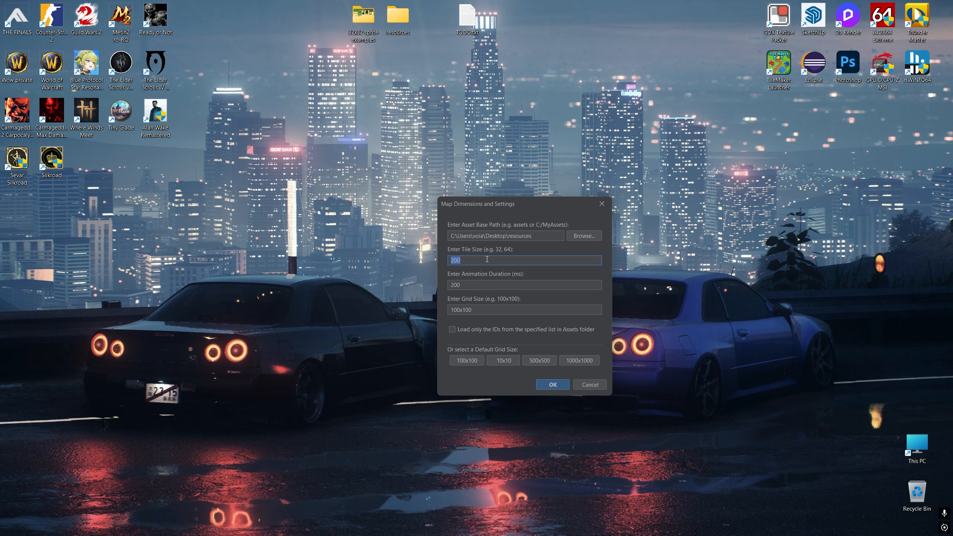
type("32")
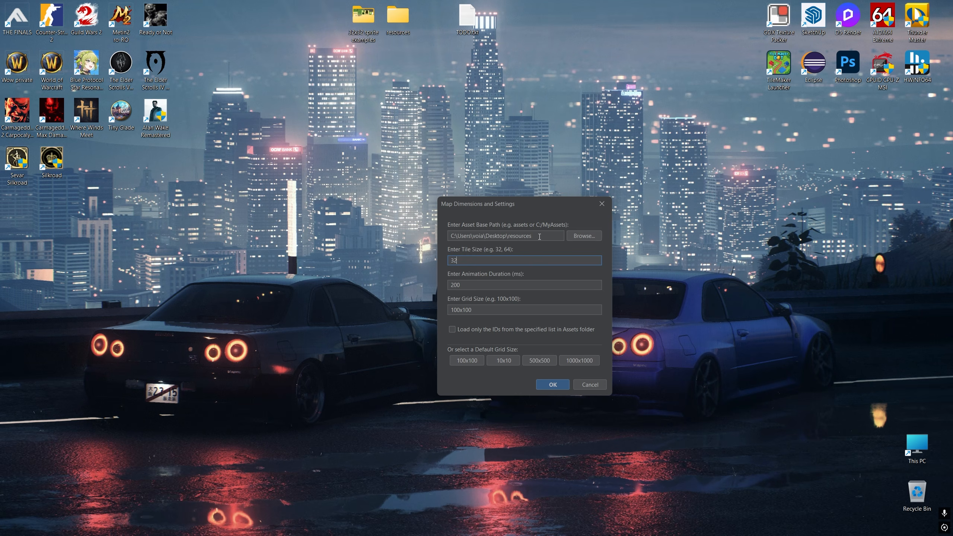
- Rename the resources folder on the desktop to assets
left_click(398, 16)
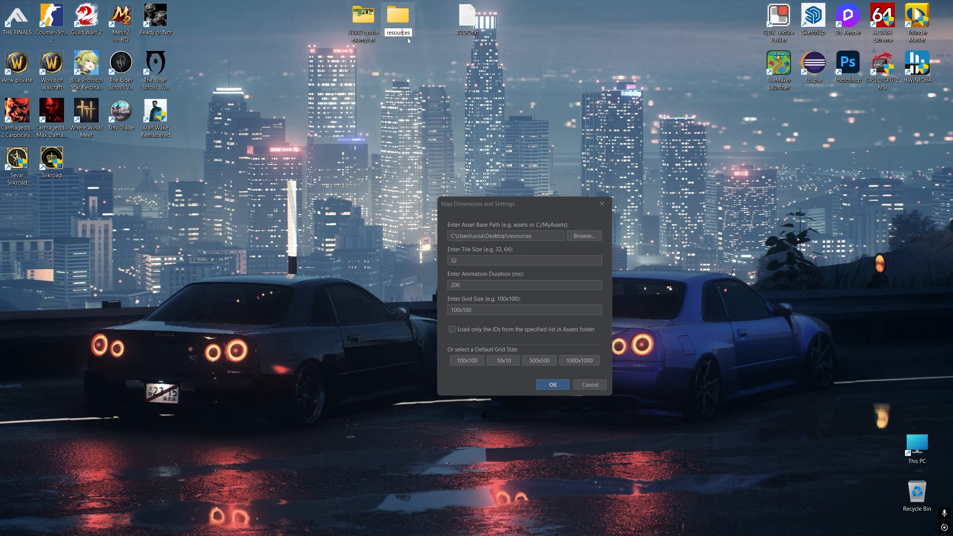
left_click(420, 58)
type("assets")
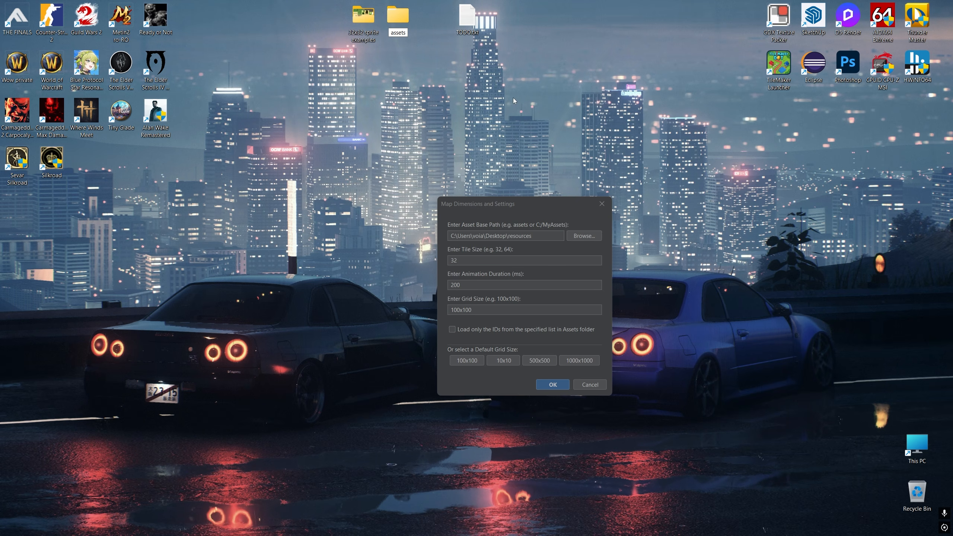
key("Return")
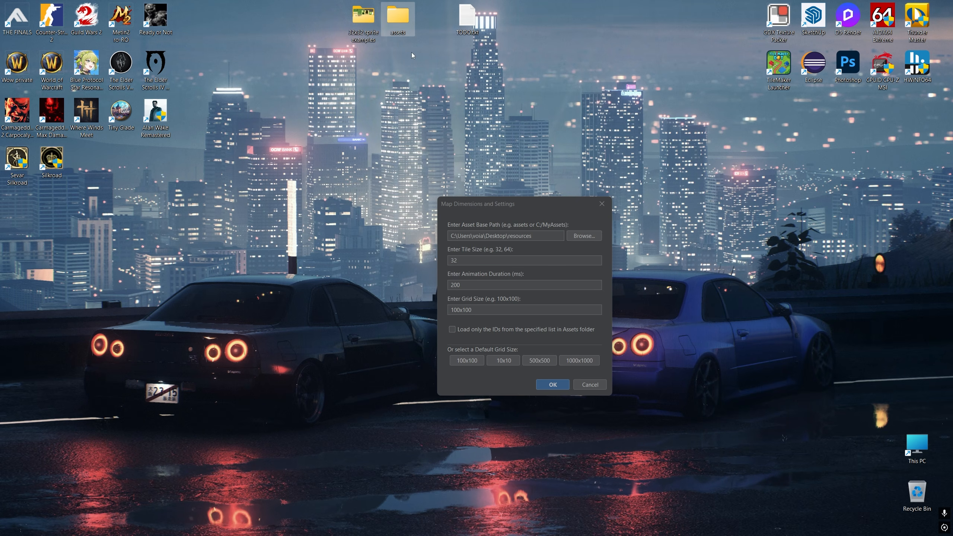
- Open the assets folder and look into its npcs, tiles and objects subfolders
double_click(403, 23)
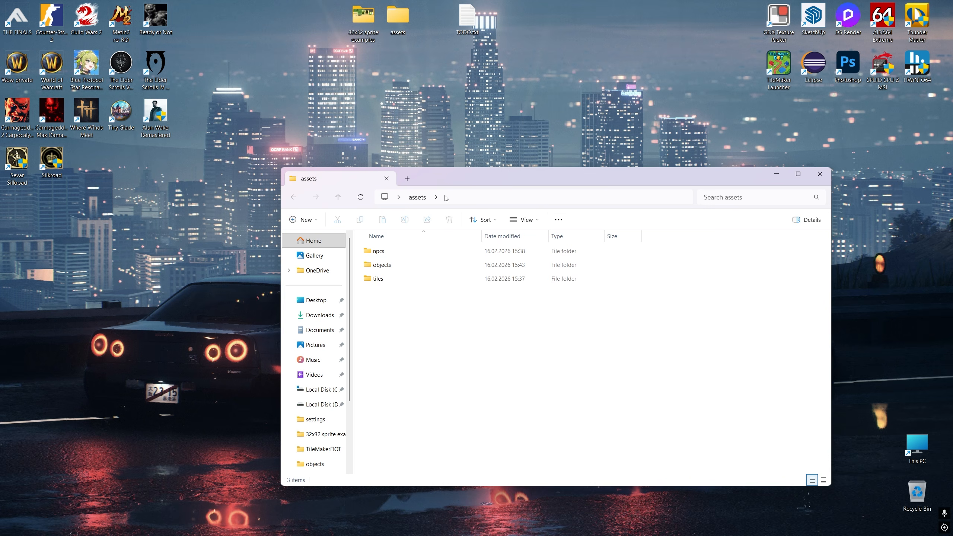
left_click_drag(447, 177, 393, 179)
left_click(406, 32)
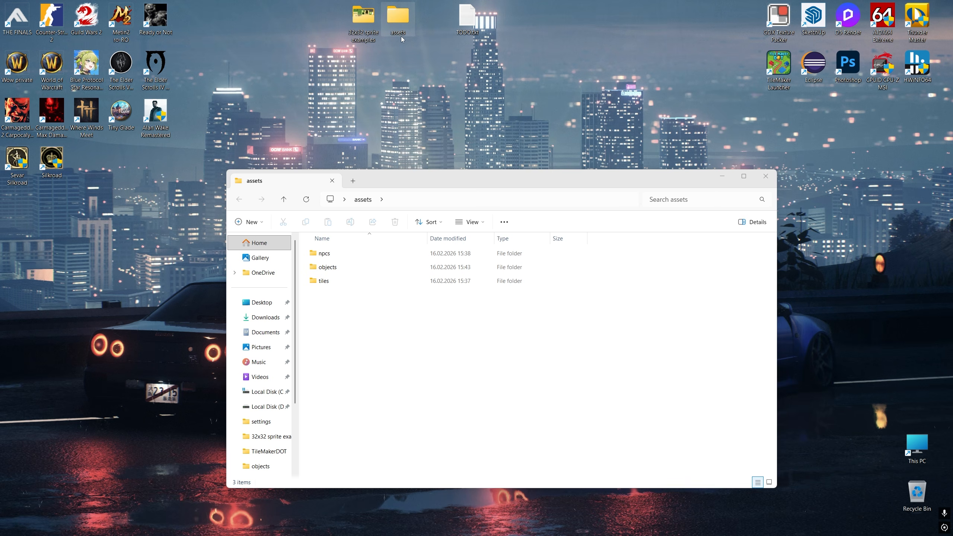
left_click(327, 254)
double_click(328, 256)
key("alt+Left")
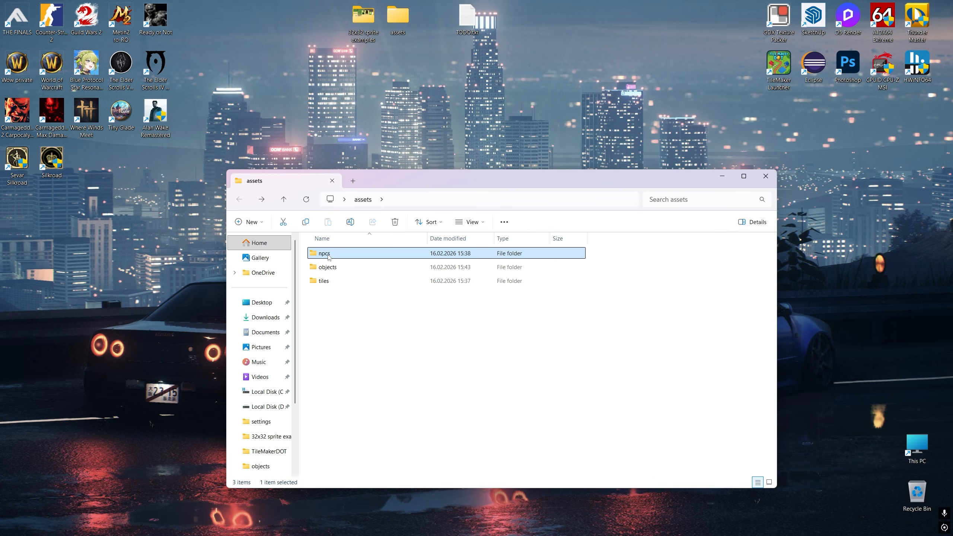
left_click_drag(341, 316, 309, 246)
left_click(330, 256)
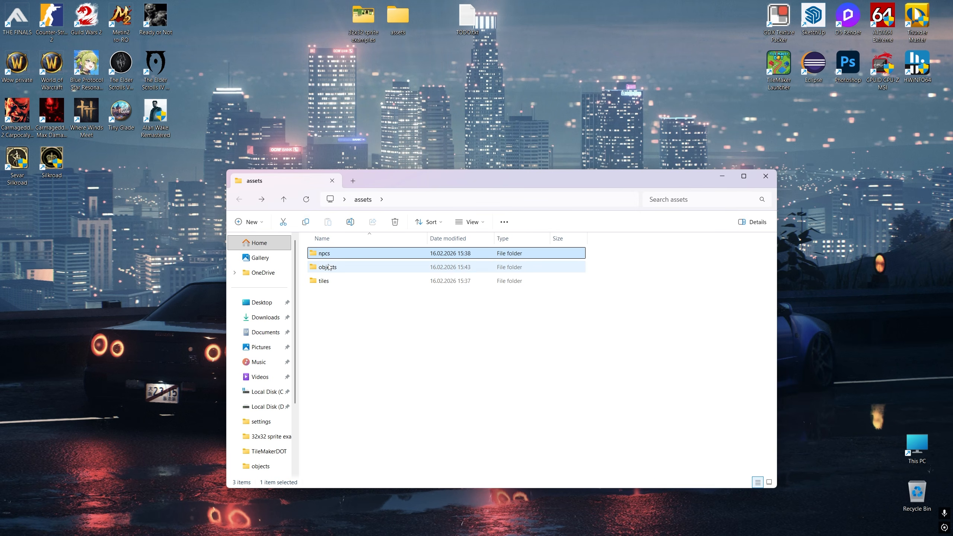
double_click(327, 281)
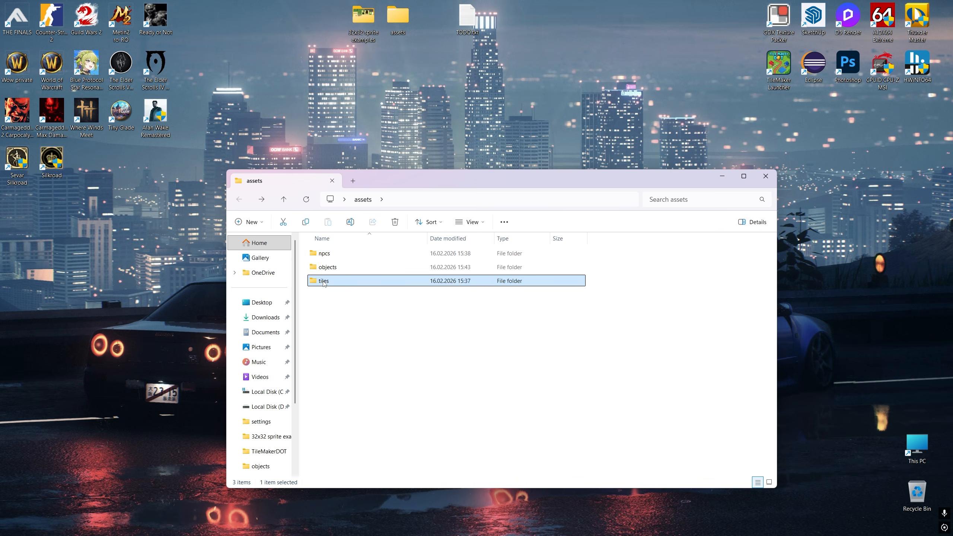
key("alt+Left")
double_click(326, 270)
key("alt+Left")
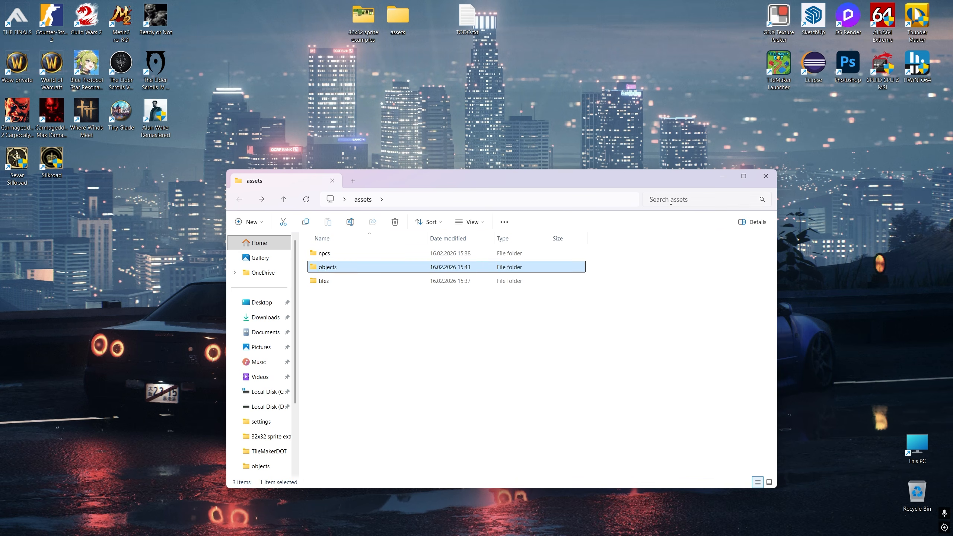
left_click(722, 176)
- Set the asset base path to the desktop's assets folder and create the map with the remaining settings as given
left_click(579, 237)
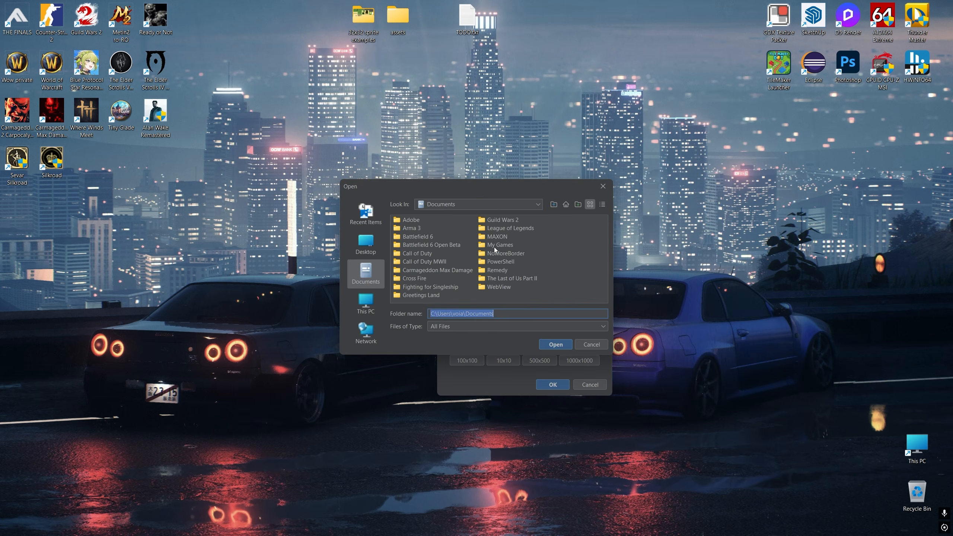
left_click(366, 243)
left_click(475, 253)
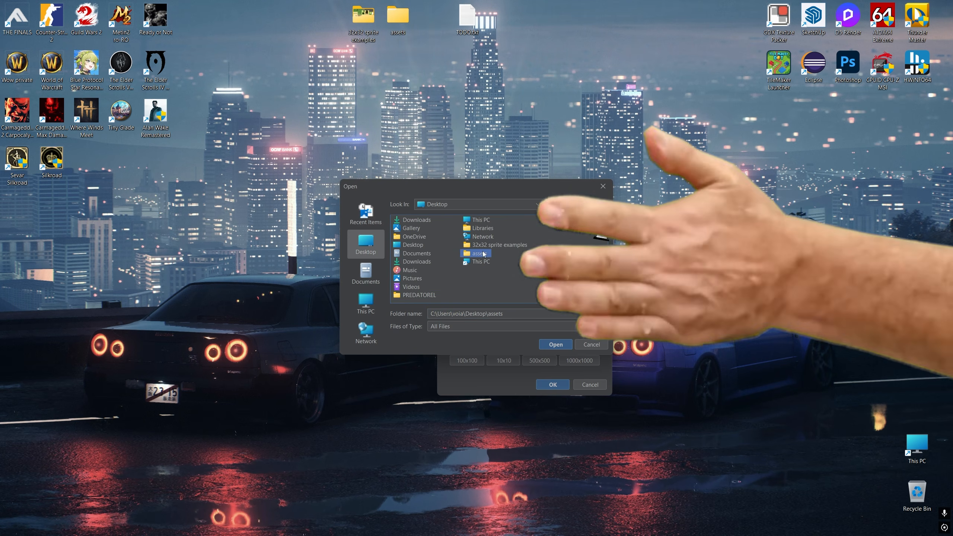
left_click(556, 345)
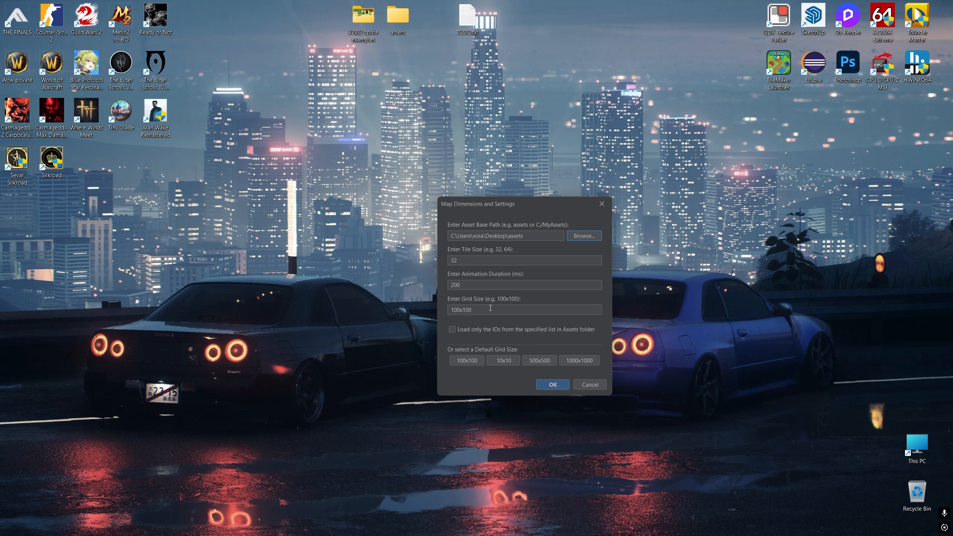
left_click_drag(462, 285, 449, 284)
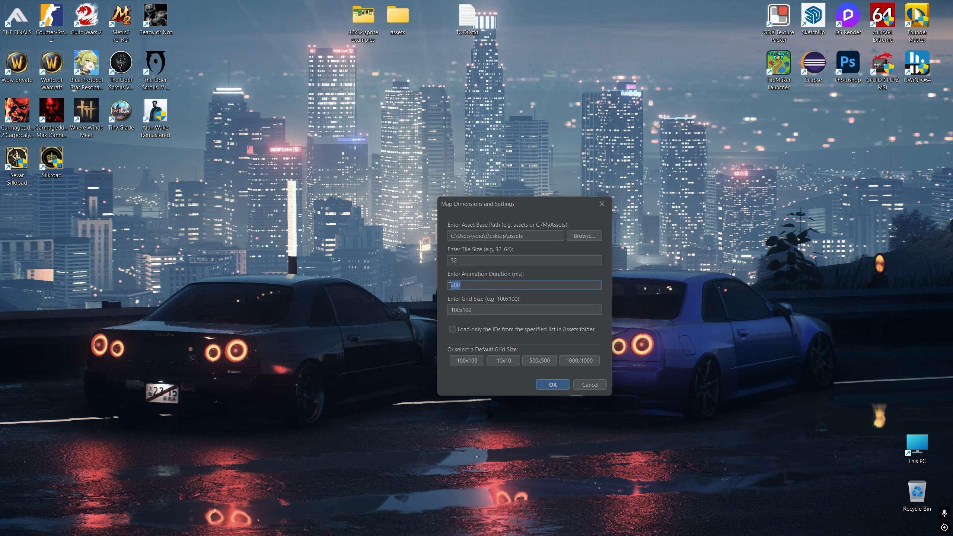
left_click(474, 285)
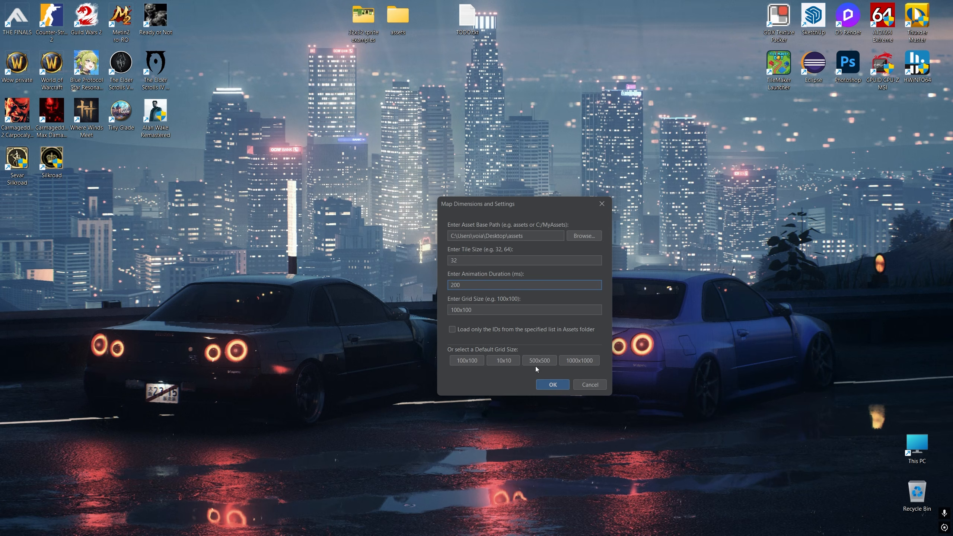
left_click(559, 387)
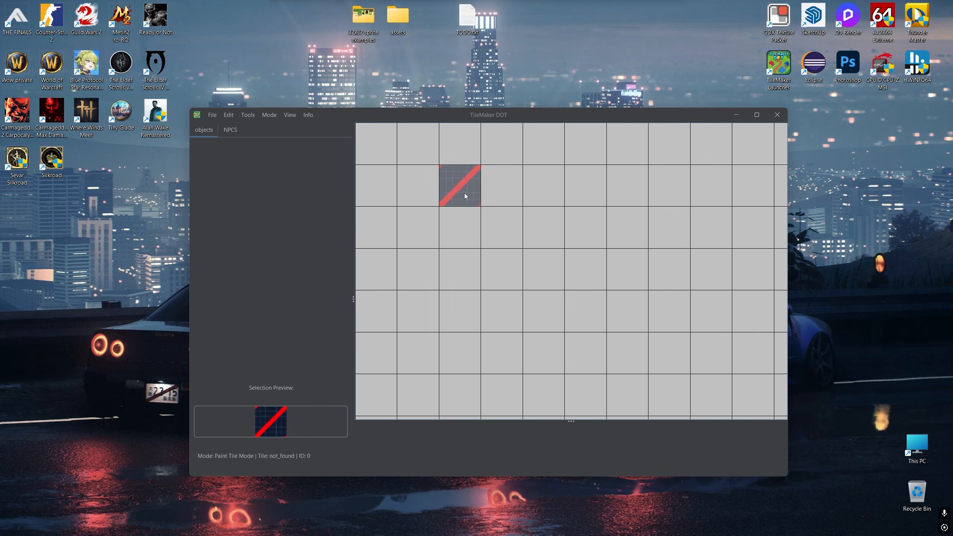
- Toggle dark mode off and back on twice to compare the interface with the empty map grid
scroll(447, 224, "down", 3)
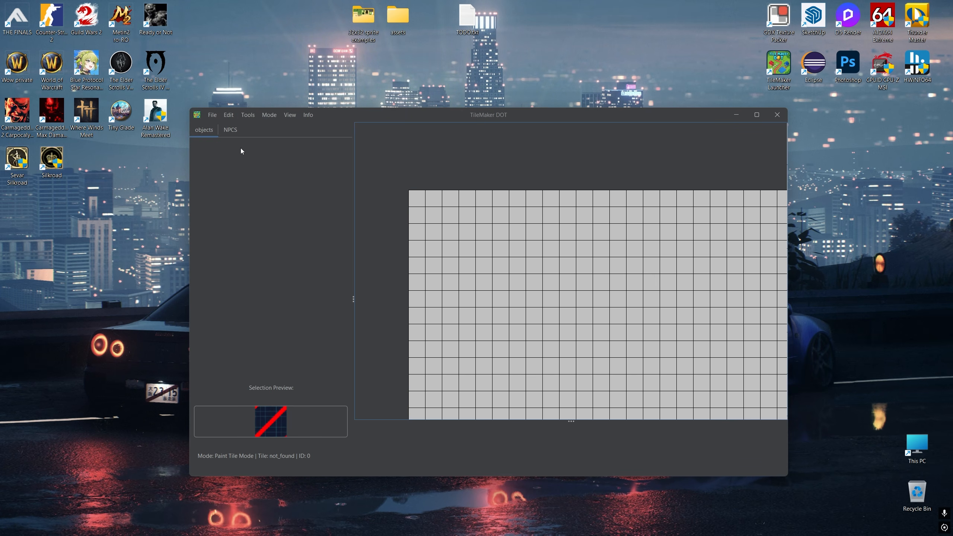
left_click(275, 115)
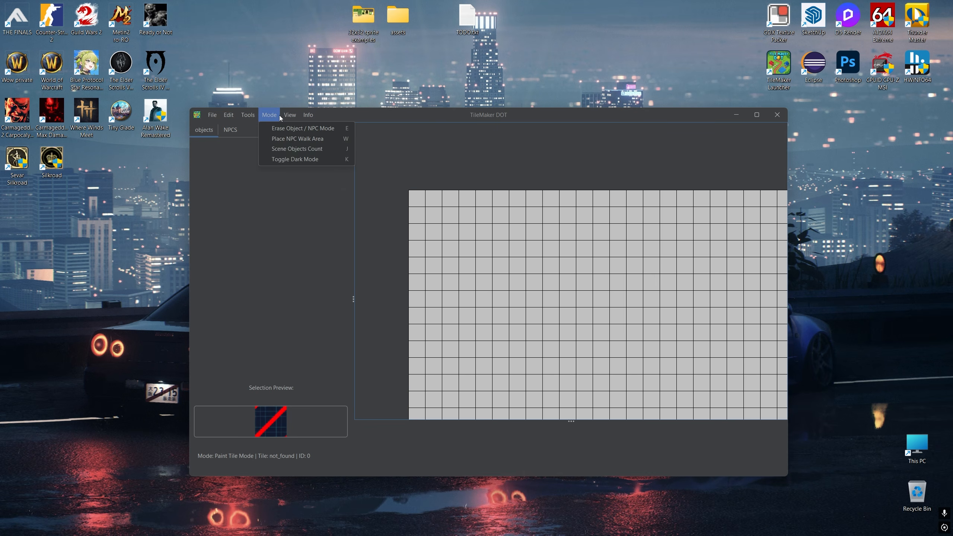
left_click(294, 159)
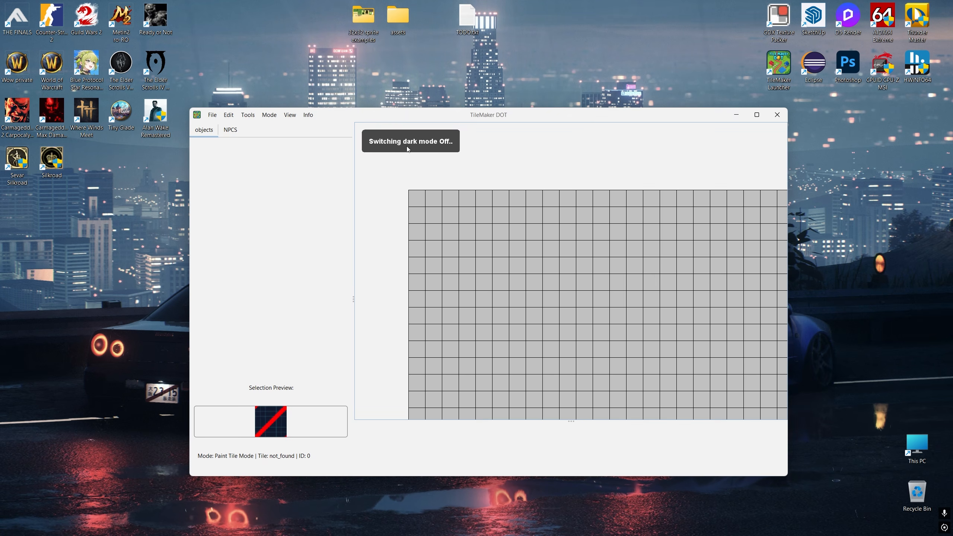
left_click(268, 115)
left_click(296, 159)
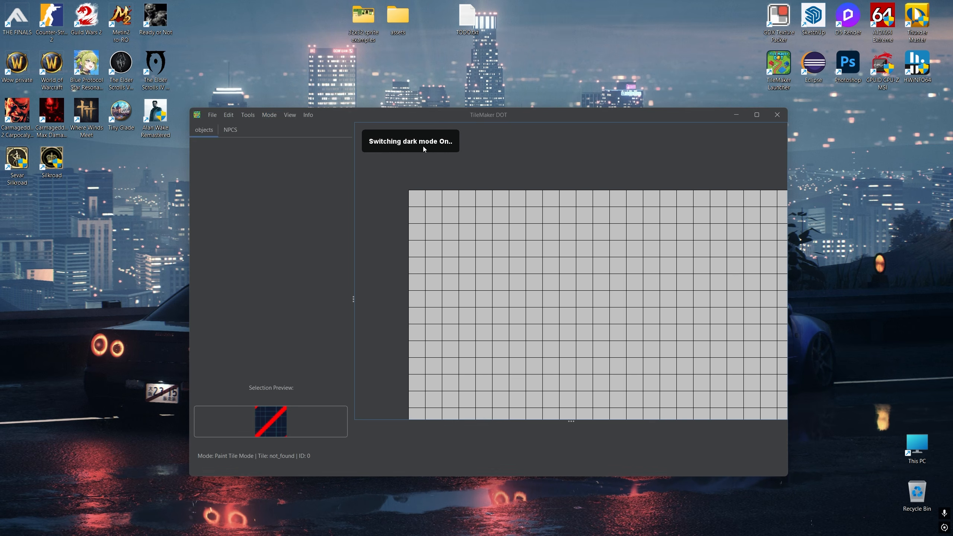
scroll(495, 264, "down", 3)
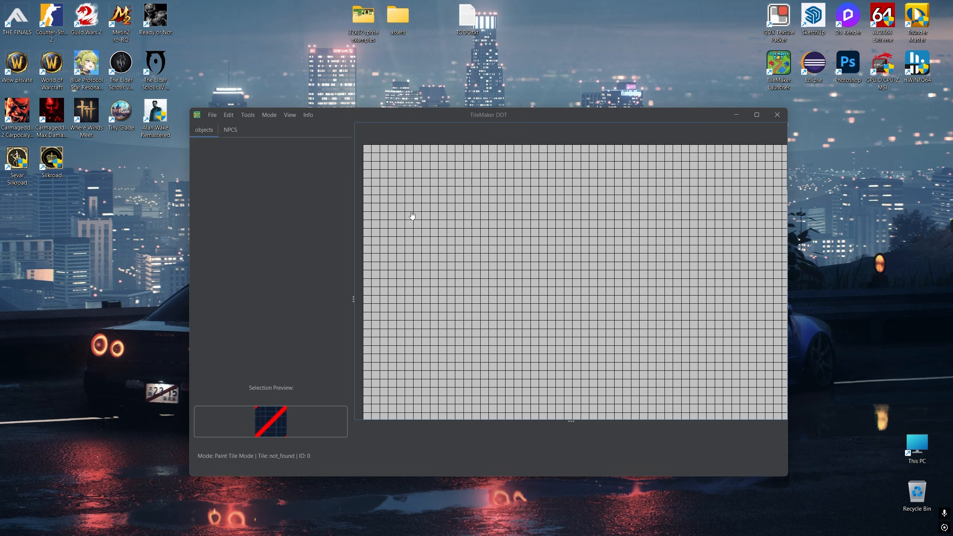
left_click_drag(412, 216, 410, 218)
scroll(506, 191, "down", 4)
scroll(447, 184, "up", 9)
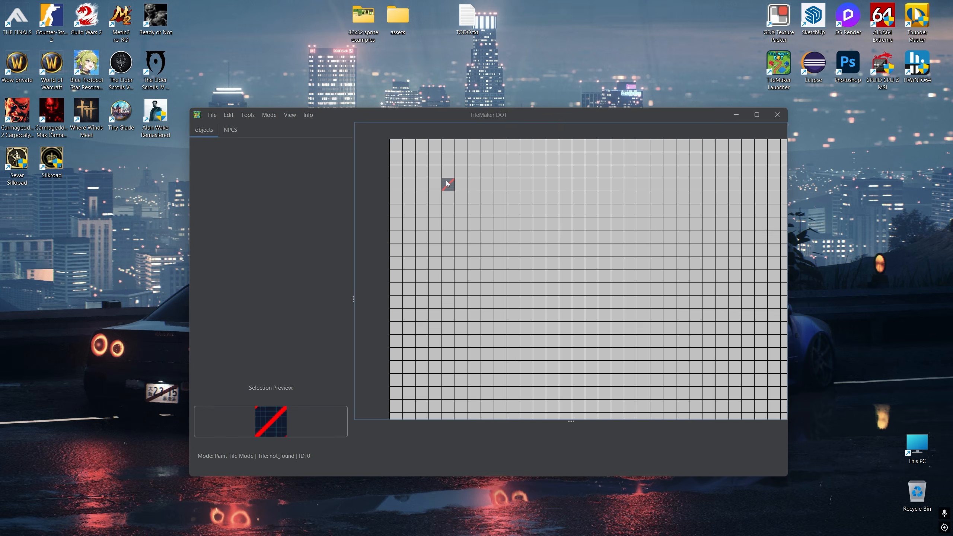
left_click(277, 118)
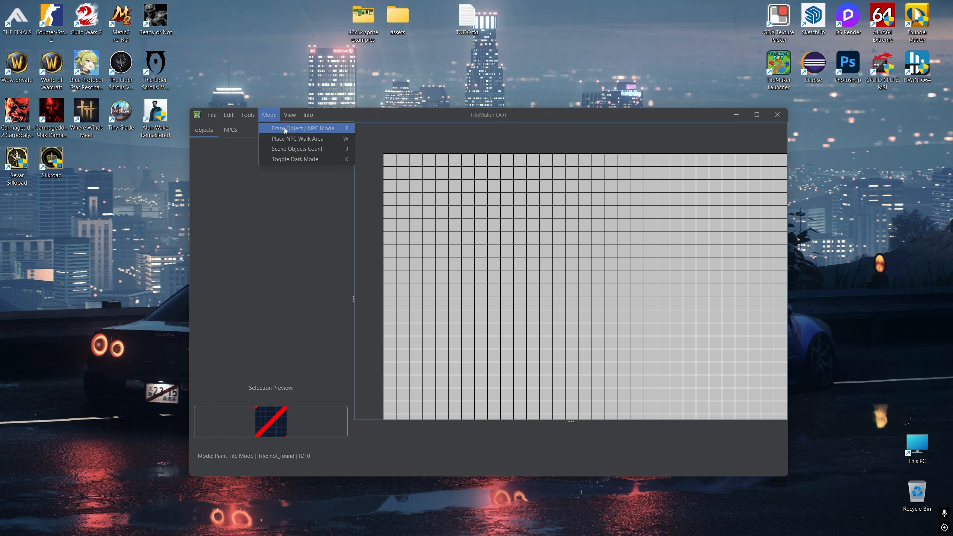
left_click(294, 158)
left_click_drag(400, 198, 388, 178)
scroll(388, 177, "down", 3)
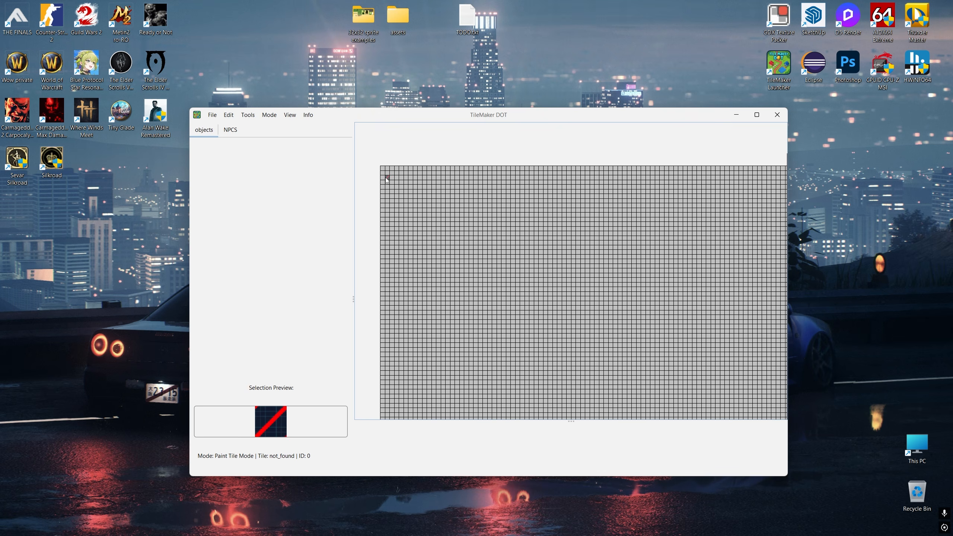
left_click(267, 119)
left_click(294, 159)
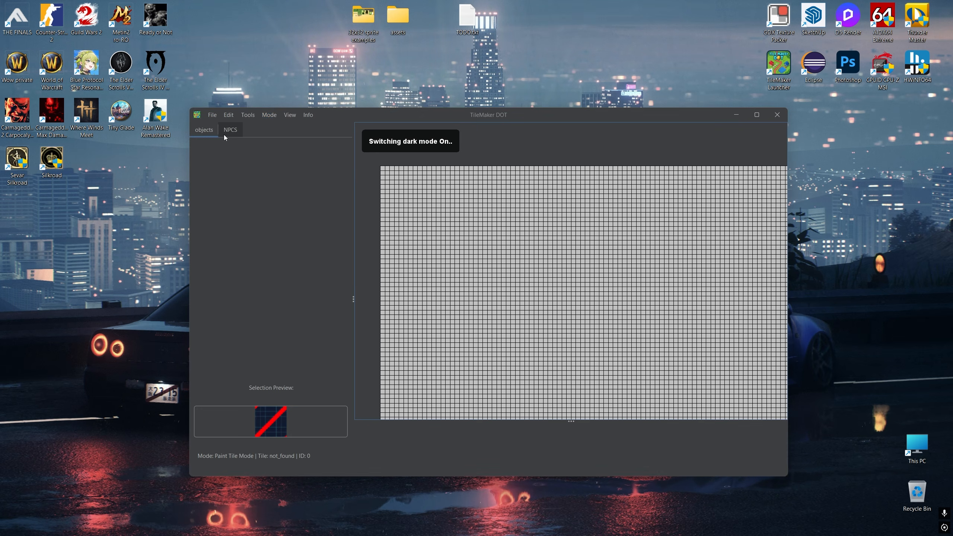
- Start a spritesheet import and select assets_version1.1.png in the 32x32 sprite examples folder on the desktop
left_click(212, 118)
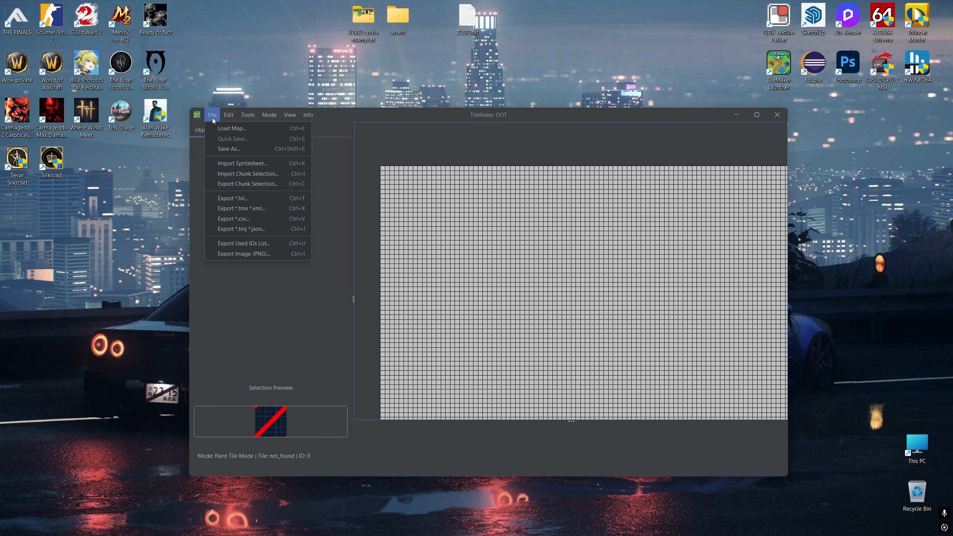
left_click(241, 165)
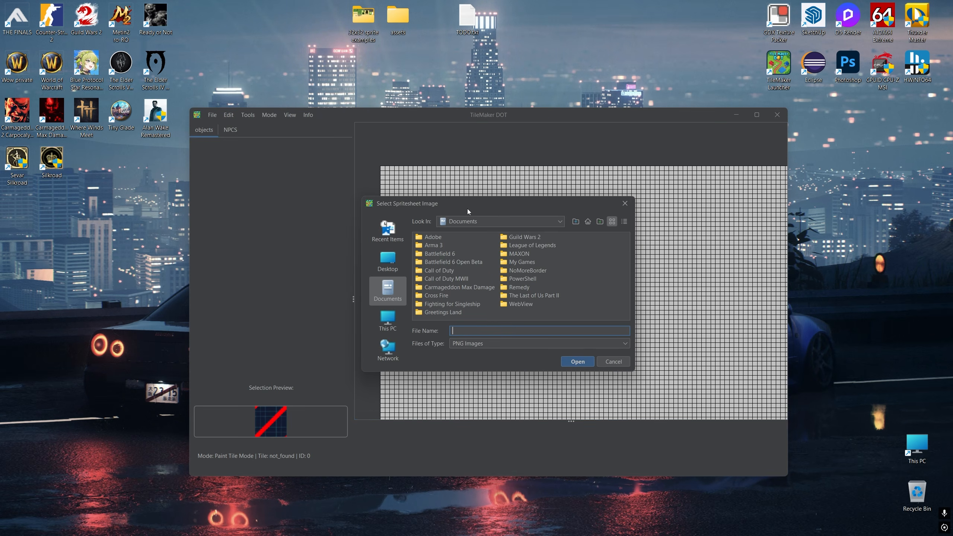
left_click(388, 261)
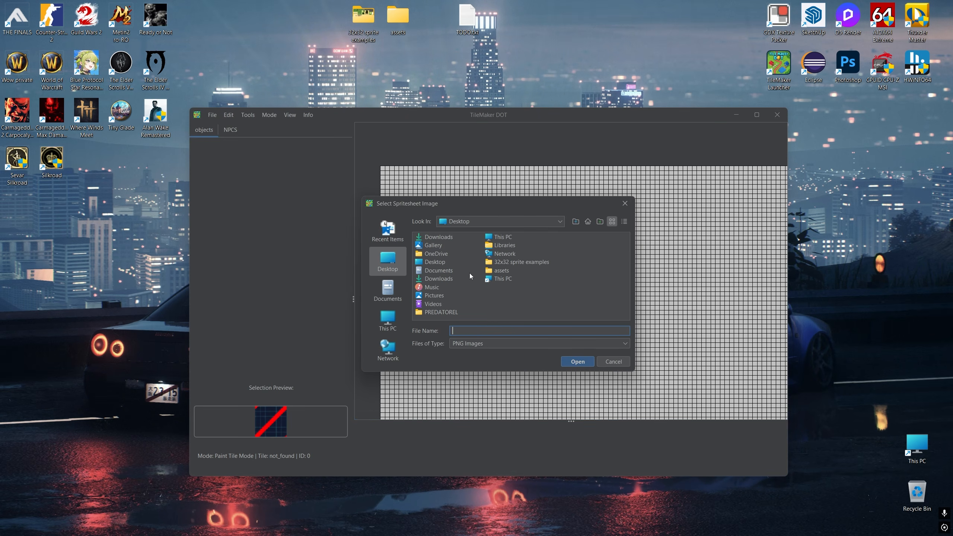
double_click(514, 261)
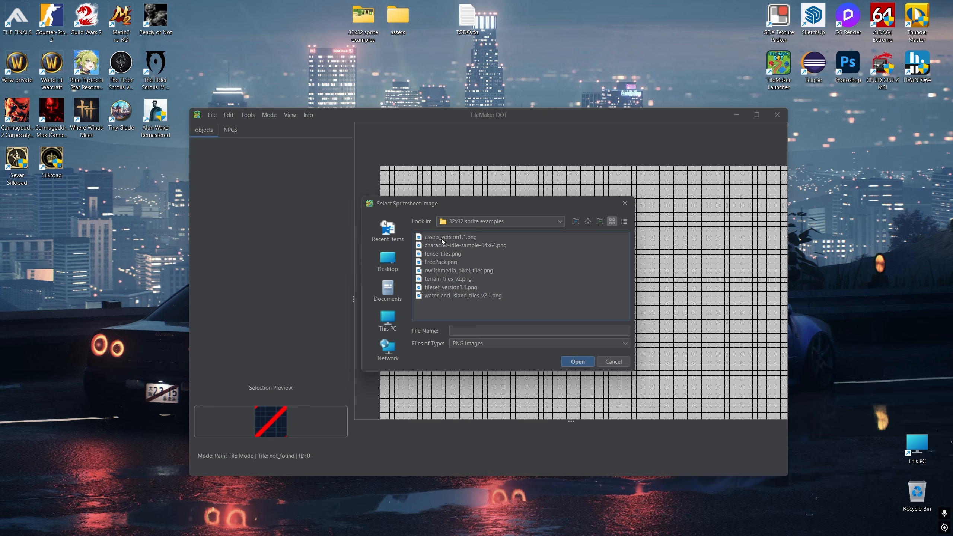
left_click(441, 239)
- Look over the sprite sheet thumbnails in the desktop's 32x32 sprite examples folder, then put the folder window away
double_click(364, 19)
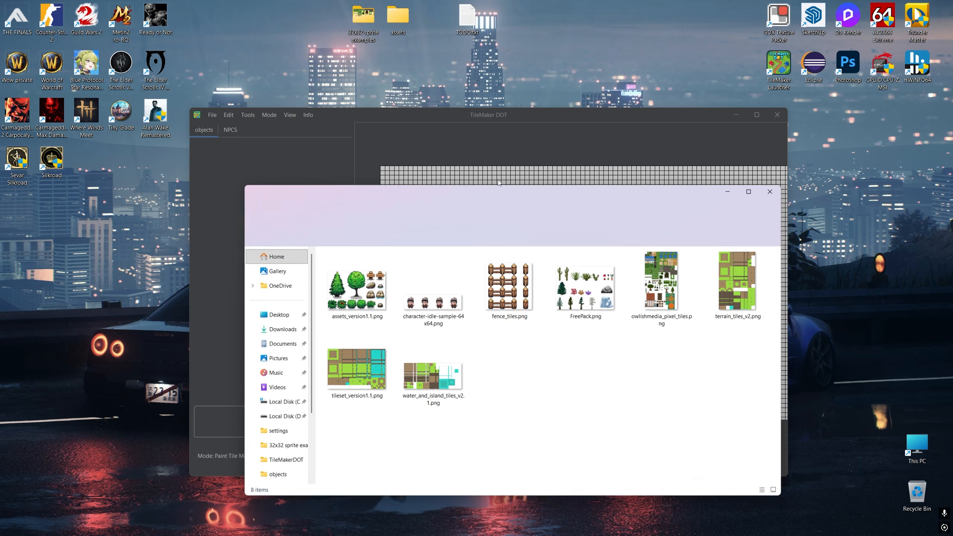
left_click_drag(505, 191, 356, 177)
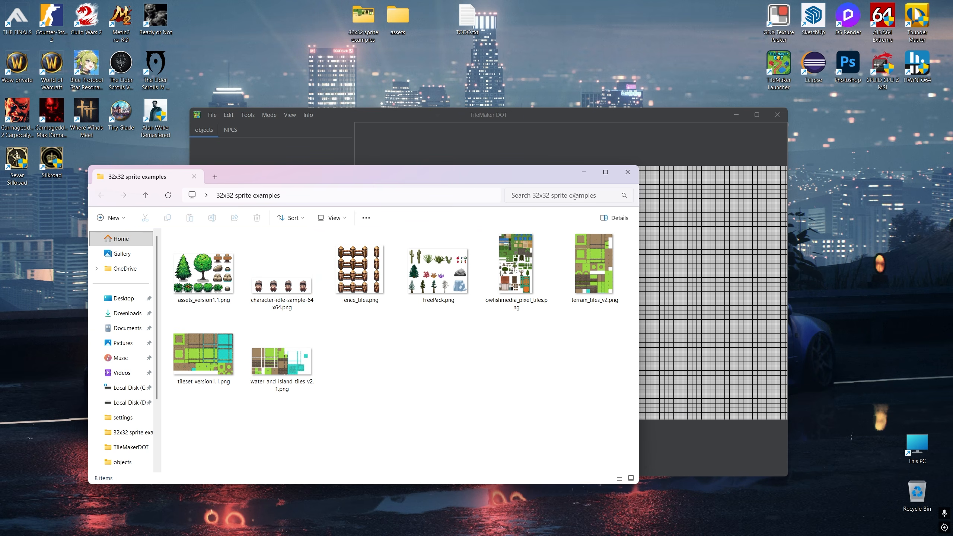
left_click_drag(526, 173, 503, 148)
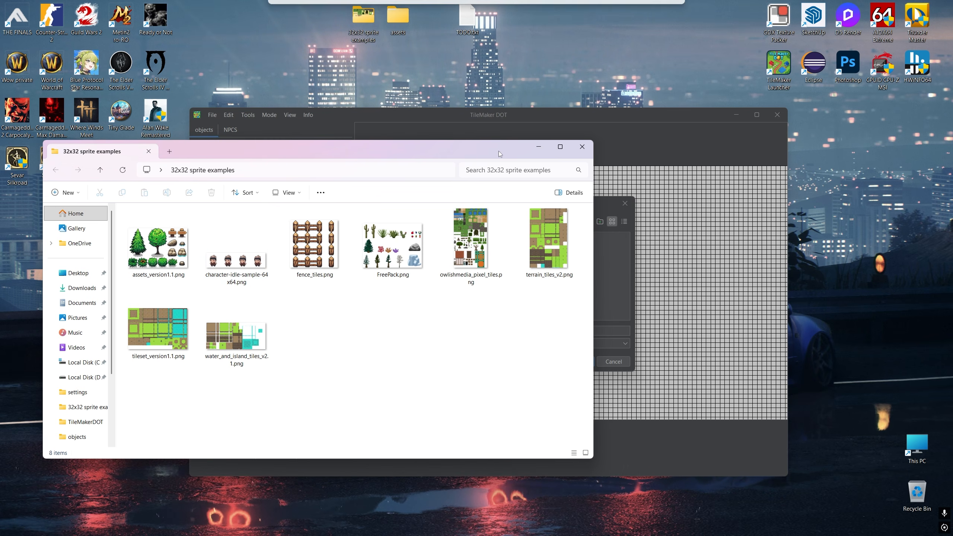
left_click(537, 146)
- Confirm the spritesheet and create a folder named entities inside the desktop's assets\objects folder as the export destination
left_click(569, 362)
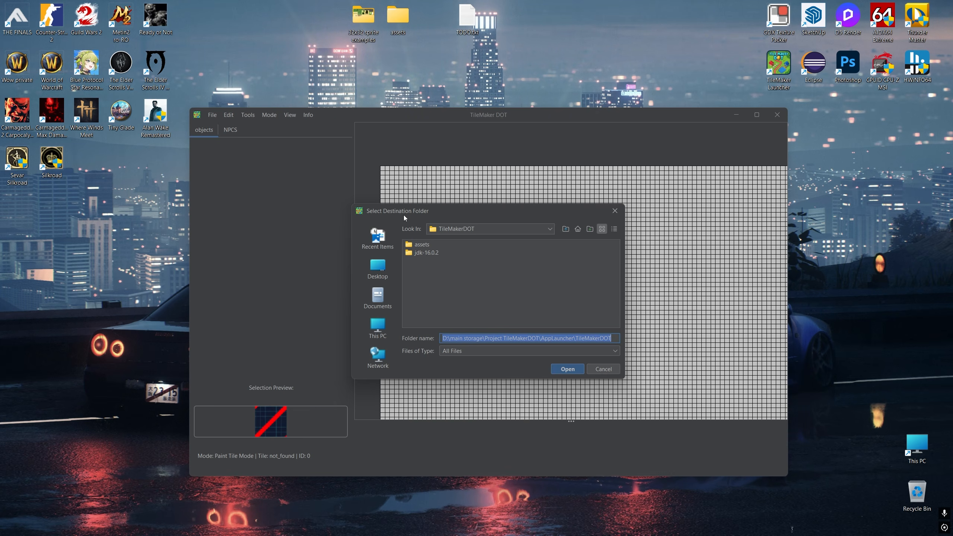
left_click(378, 268)
double_click(484, 279)
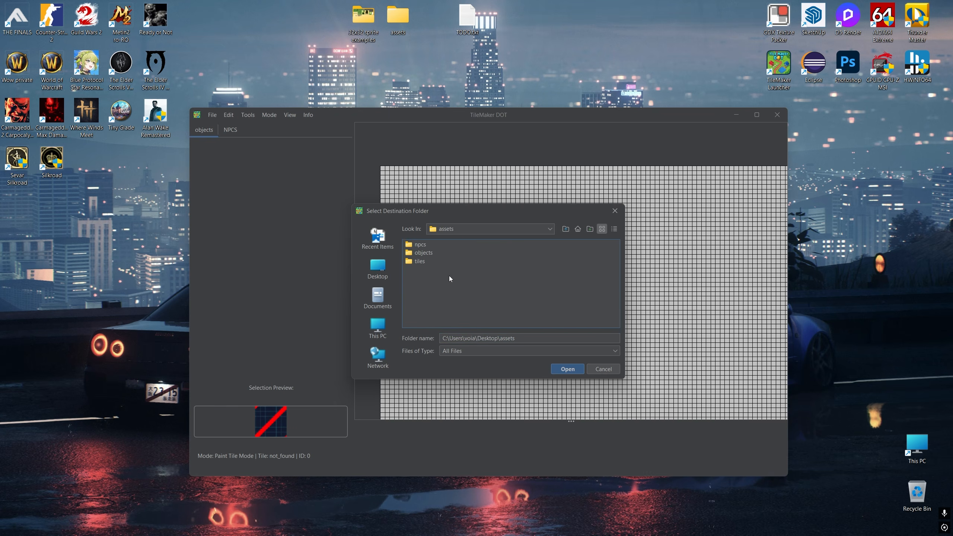
double_click(421, 254)
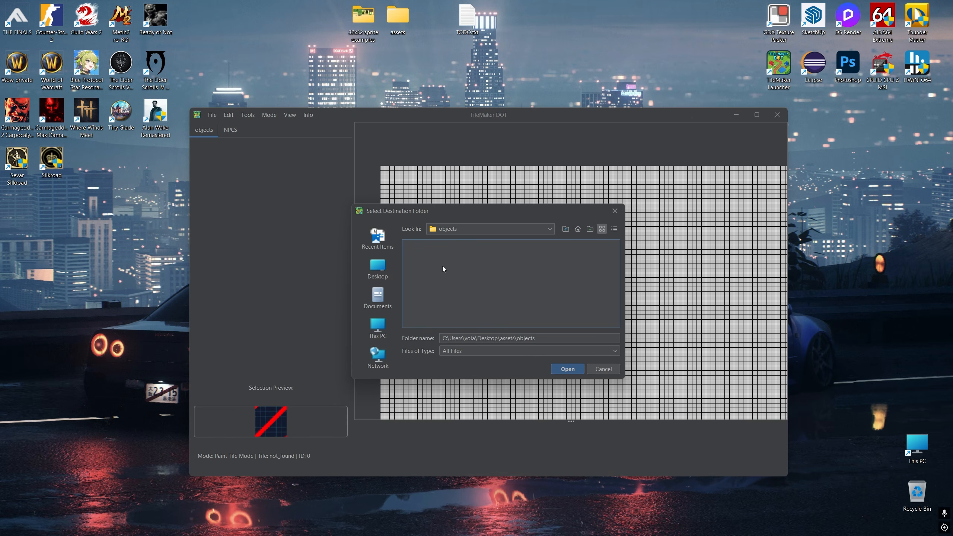
left_click(591, 228)
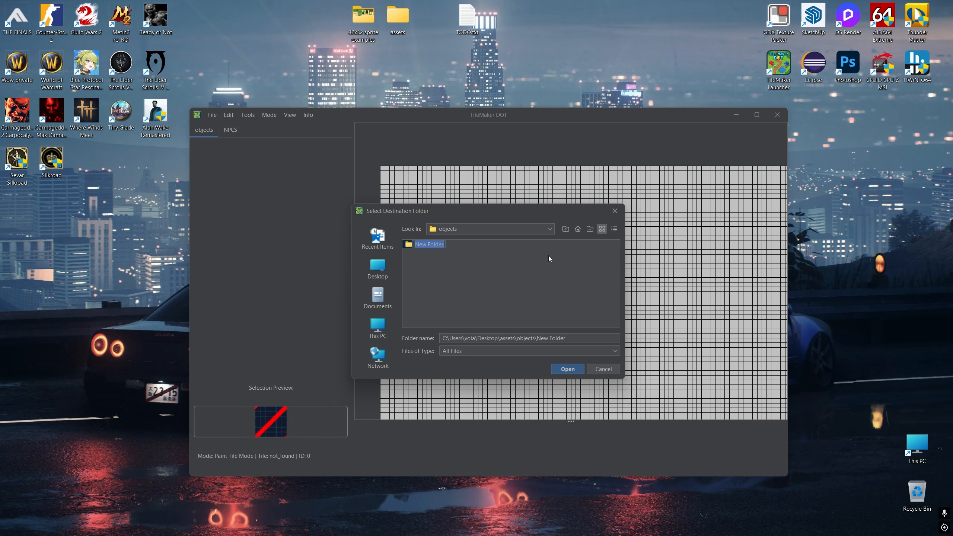
type("entities")
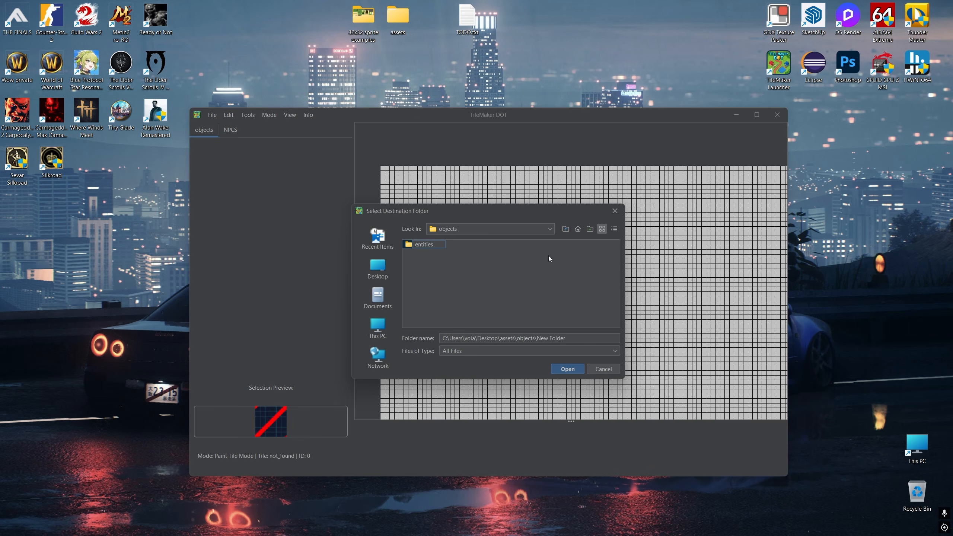
key("Return")
left_click(567, 368)
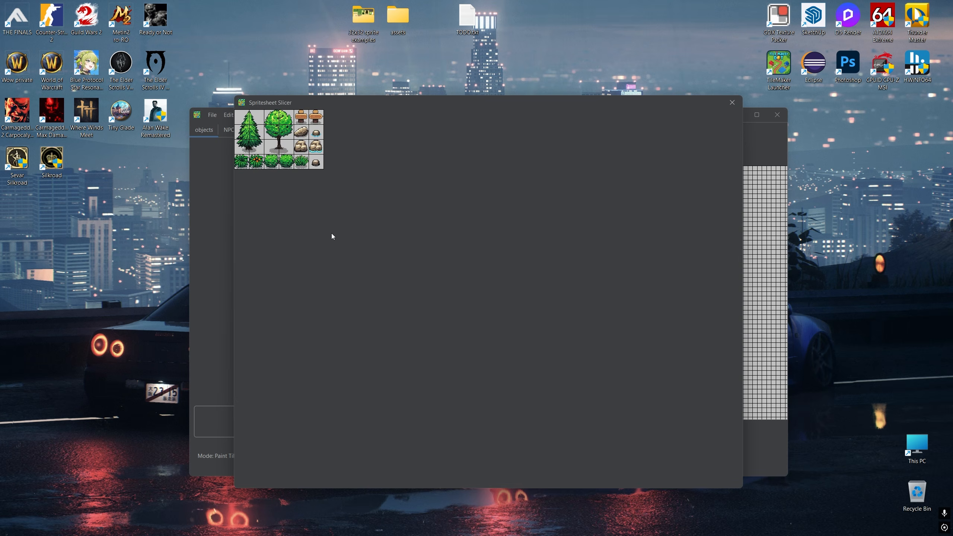
- Select the pine tree's block of 2 by 3 tiles in the spritesheet and export it as 1_newAsset
left_click_drag(360, 104, 363, 146)
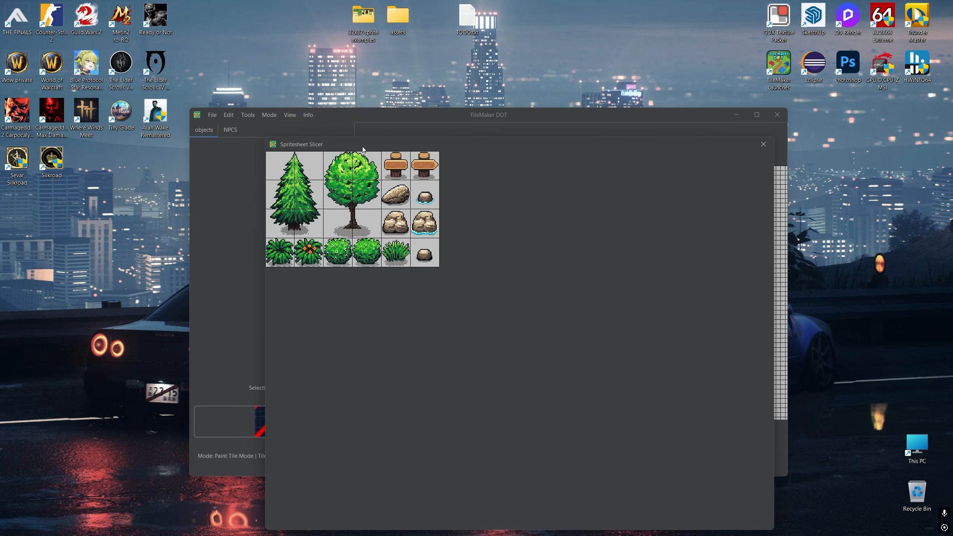
scroll(315, 207, "up", 7)
scroll(314, 207, "up", 1)
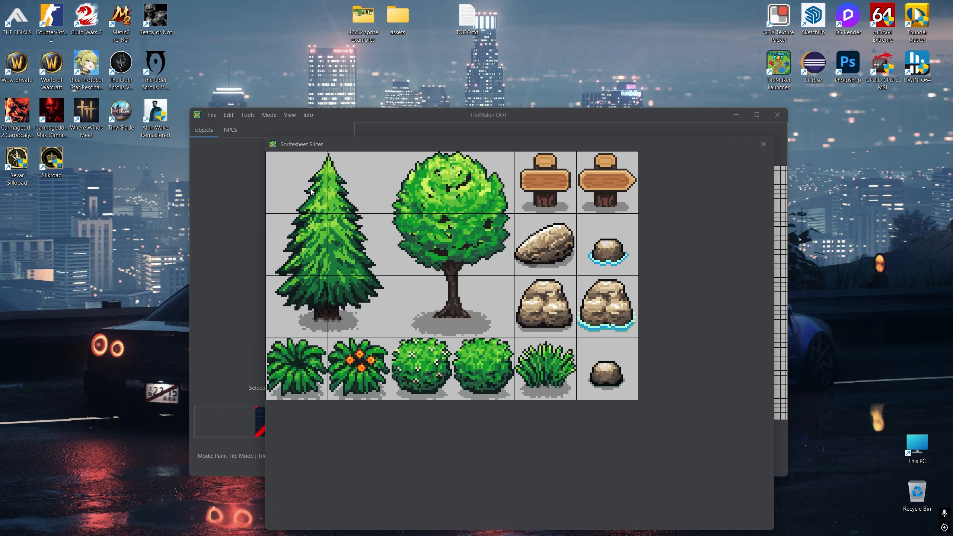
left_click_drag(312, 192, 357, 305)
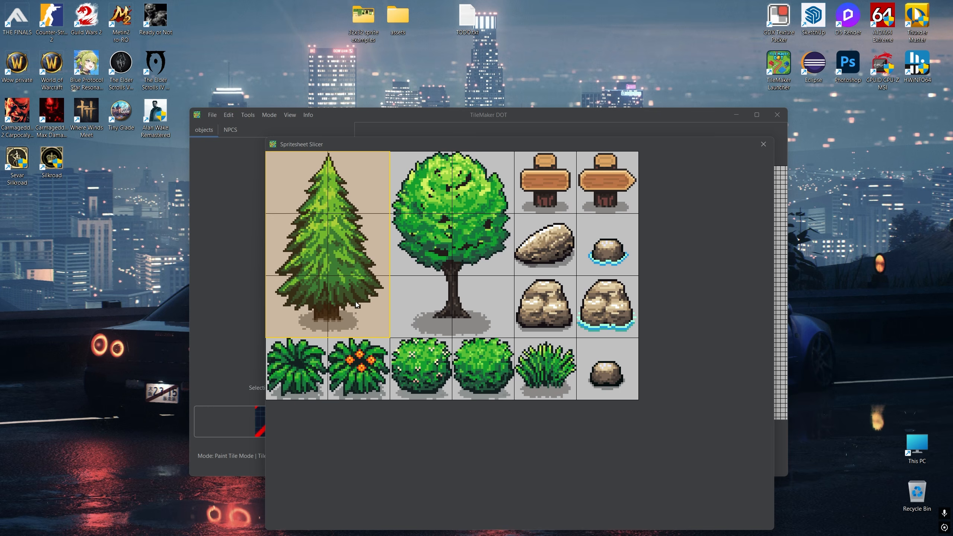
key("Return")
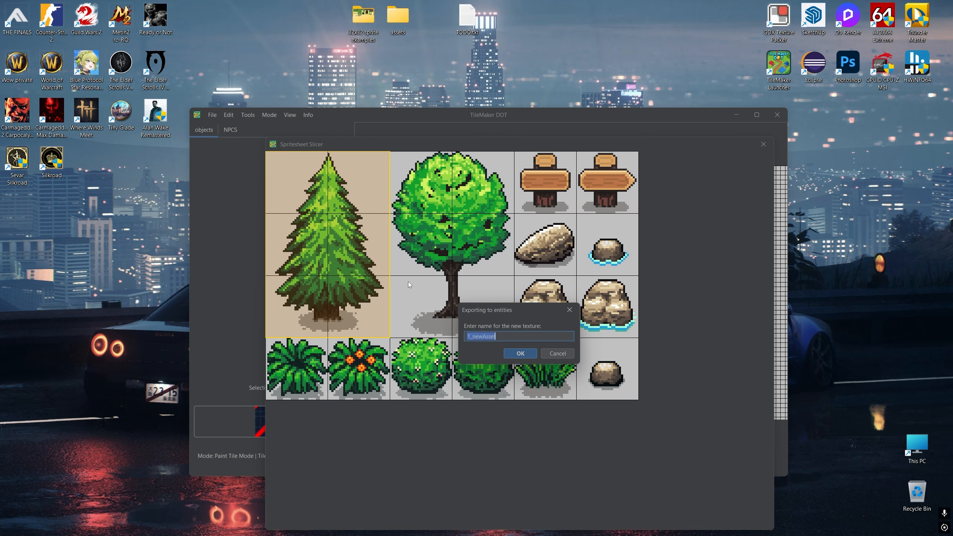
left_click_drag(490, 309, 453, 288)
left_click(463, 287)
left_click(465, 287)
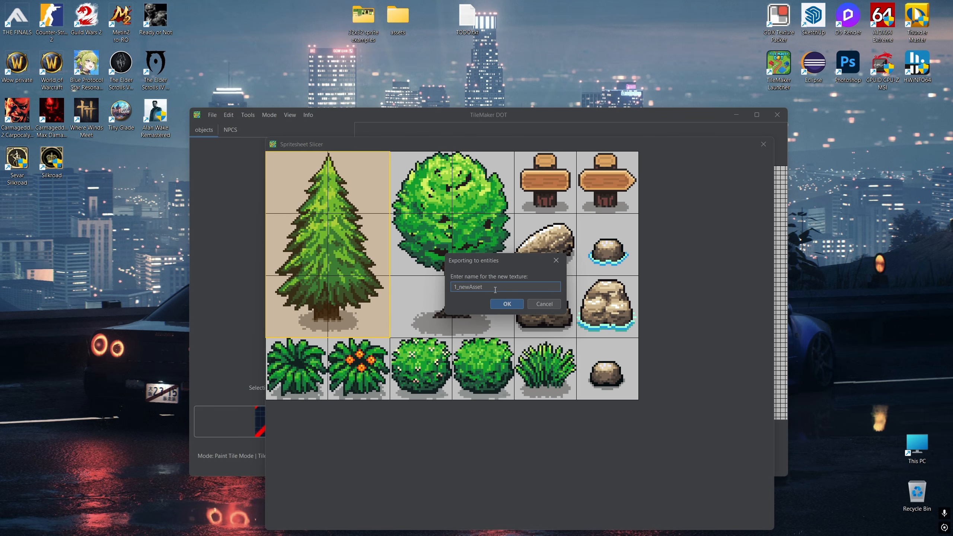
double_click(456, 287)
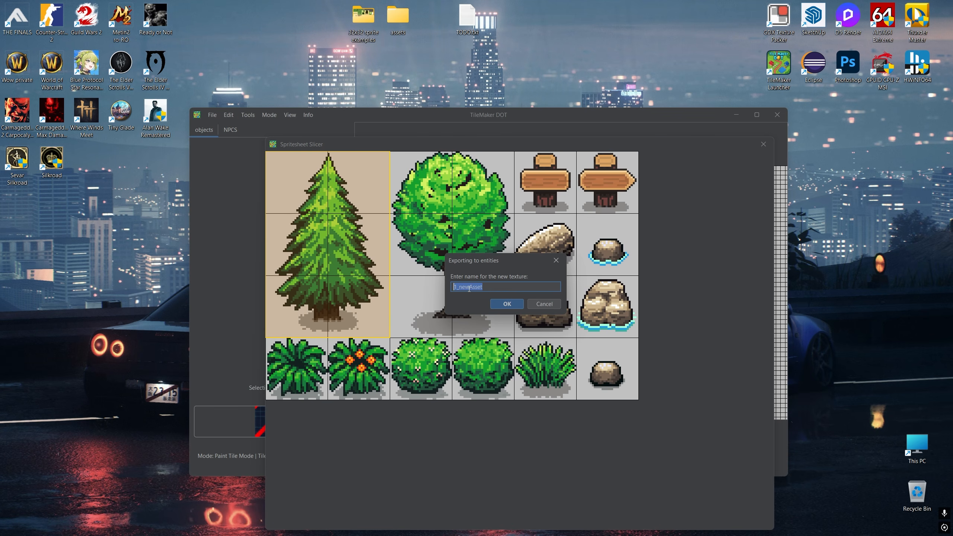
left_click(469, 287)
left_click_drag(458, 288, 488, 289)
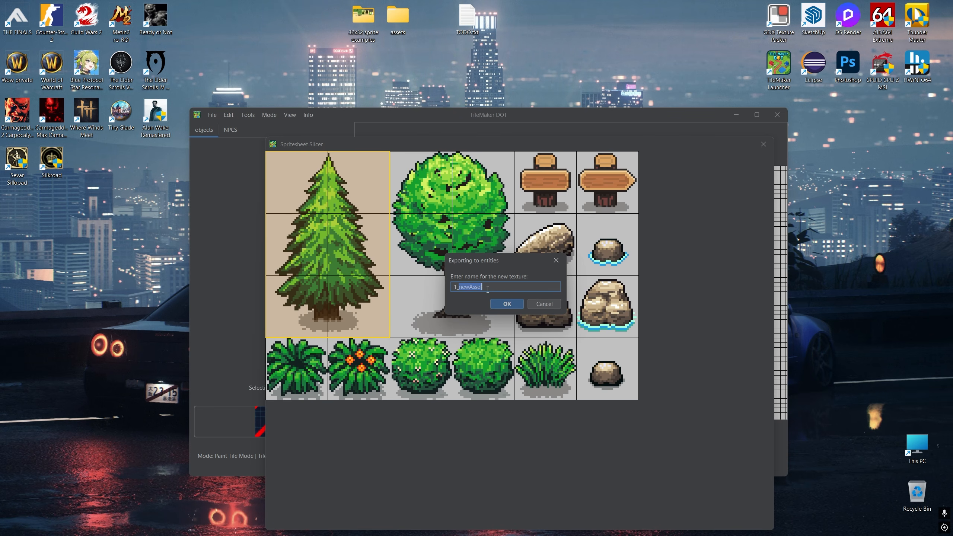
left_click(456, 286)
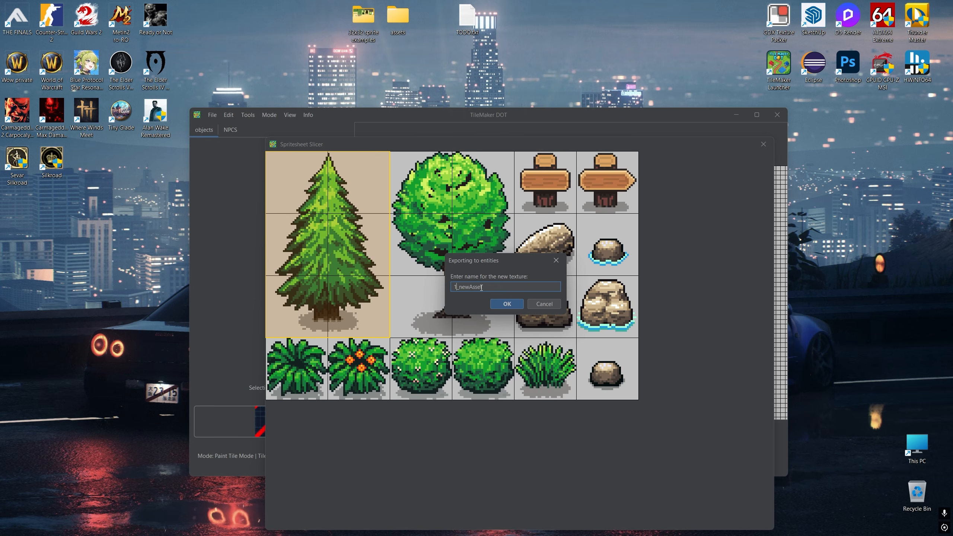
left_click_drag(486, 287, 454, 287)
left_click(458, 287)
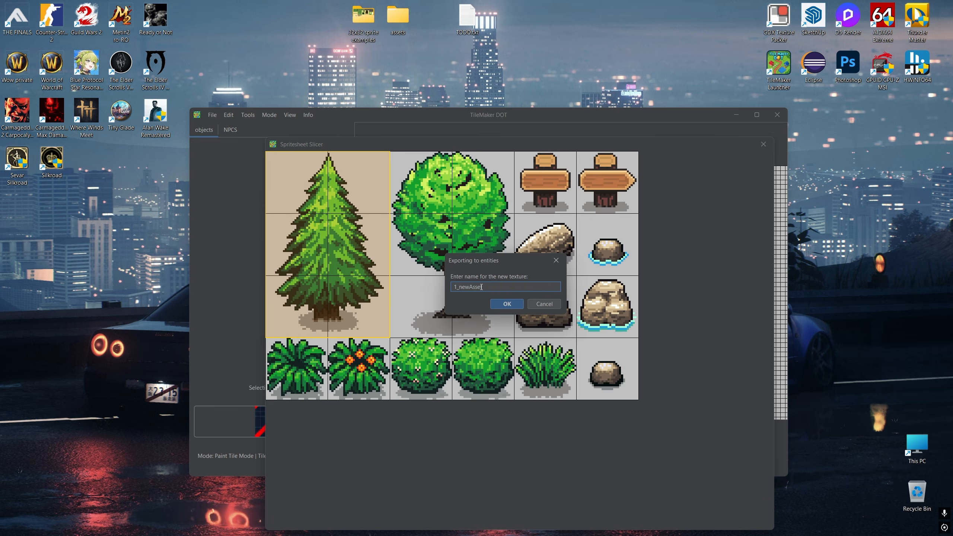
key("Right")
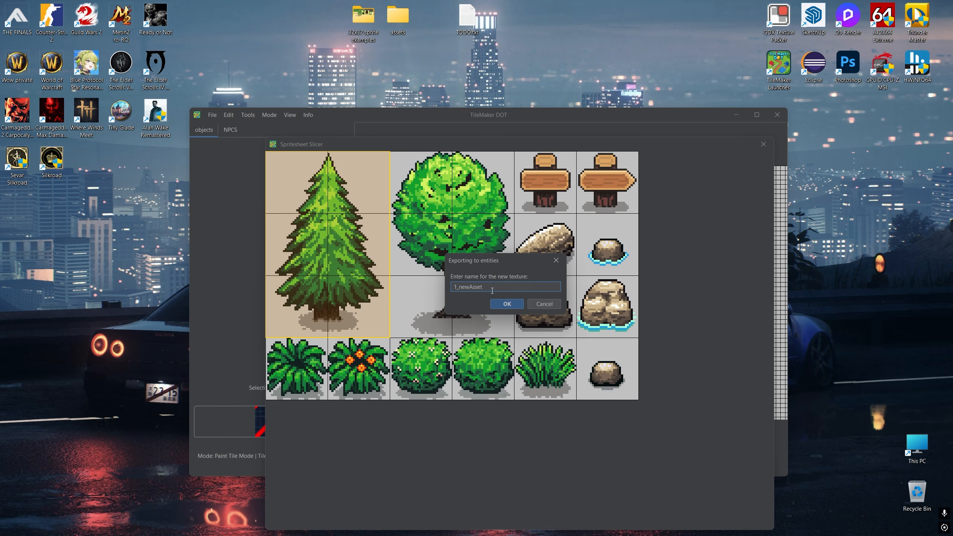
left_click(507, 304)
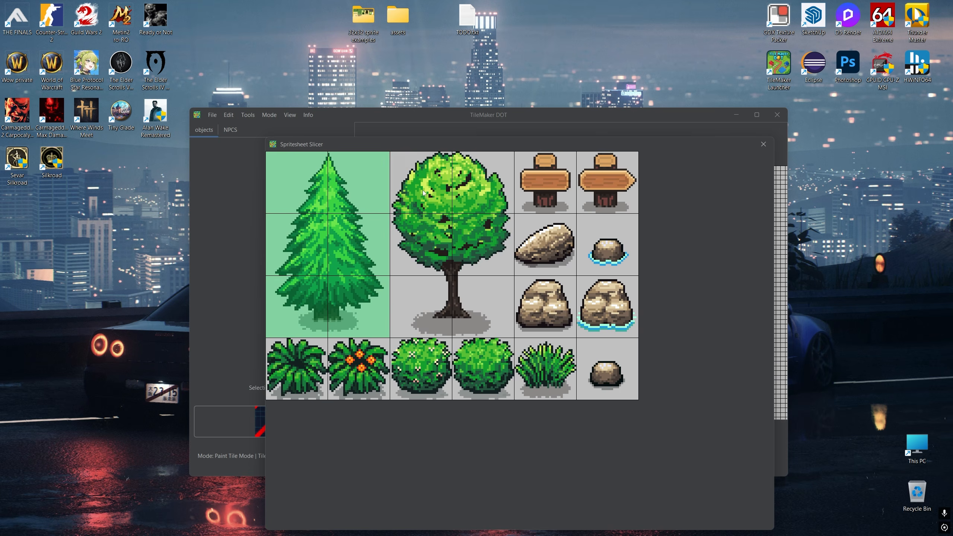
- Select the round tree's block of 2 by 3 tiles and export it as 2_tree2
left_click(486, 302)
key("Return")
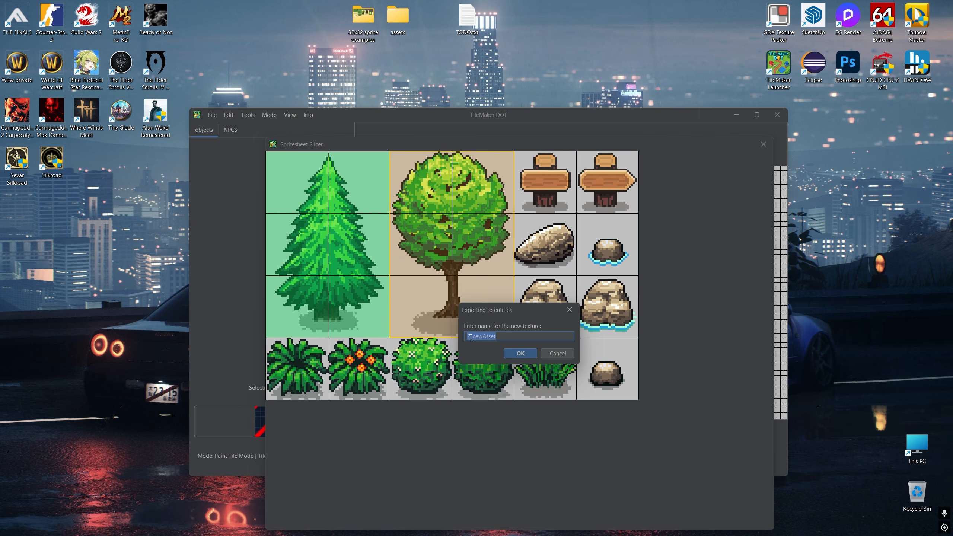
left_click_drag(499, 305, 459, 271)
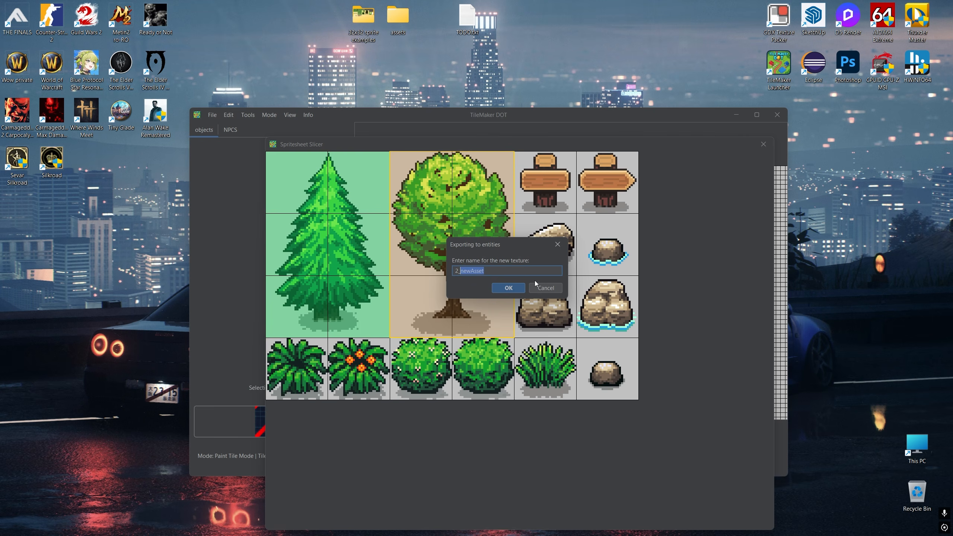
type("tree2")
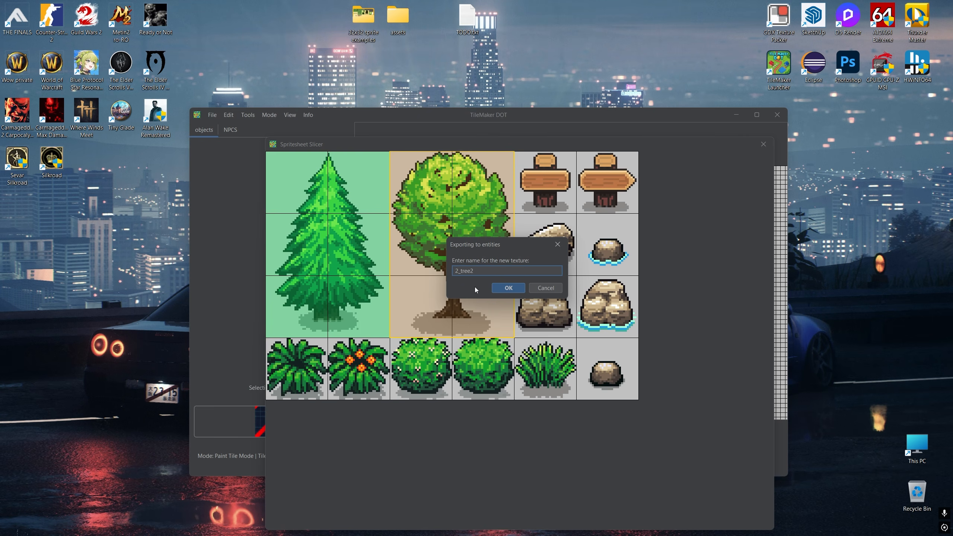
left_click(509, 287)
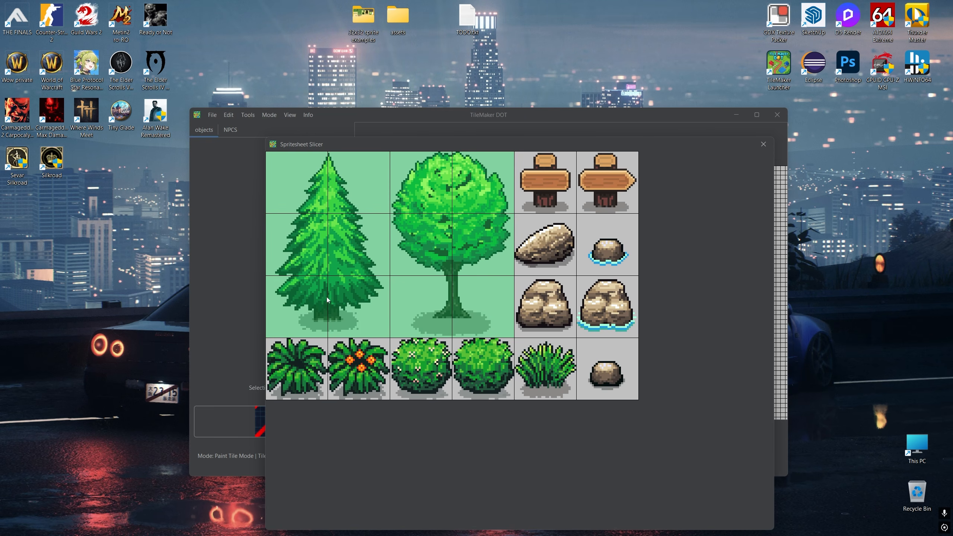
- Export the blunt-ended signpost and the four rock tiles below the signposts as separate textures, keeping the suggested names
left_click(553, 185)
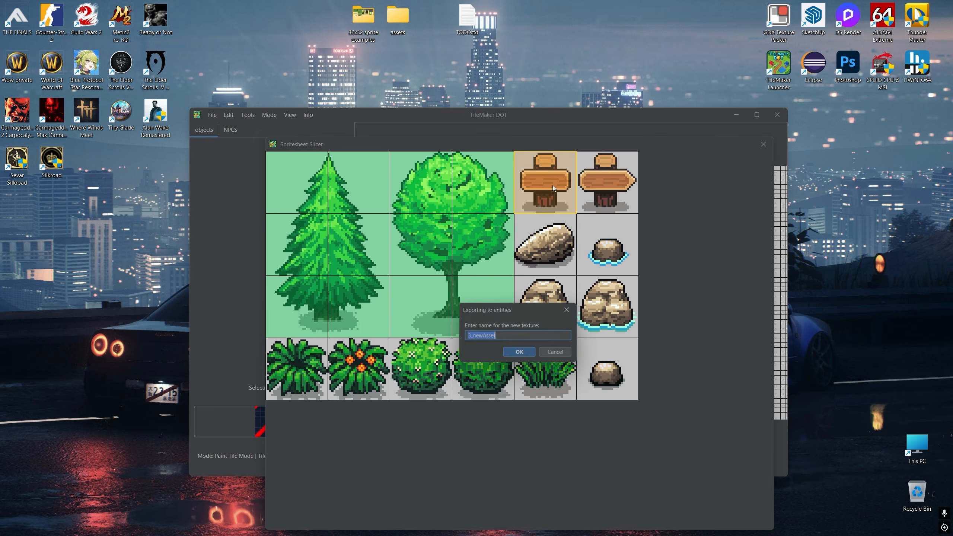
left_click(518, 355)
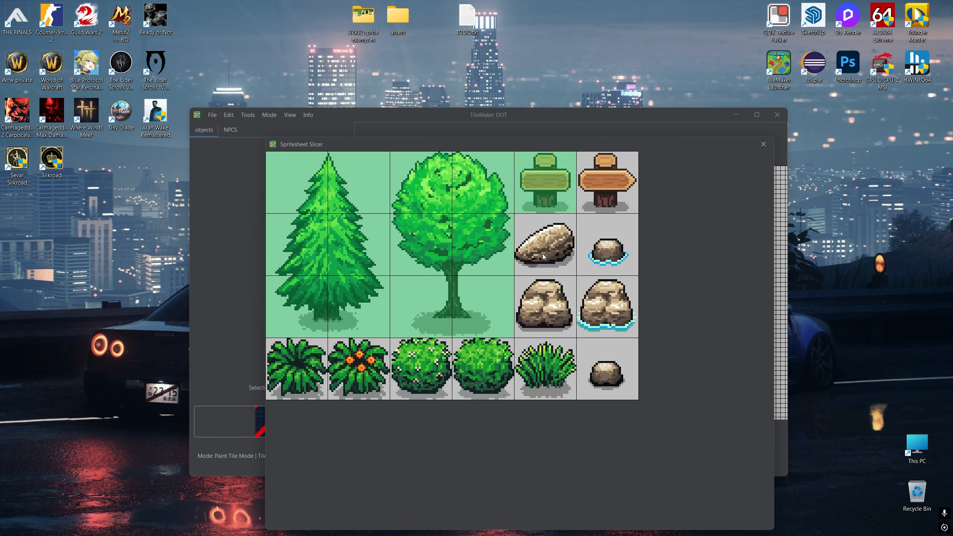
left_click(542, 253)
left_click(521, 354)
left_click(535, 306)
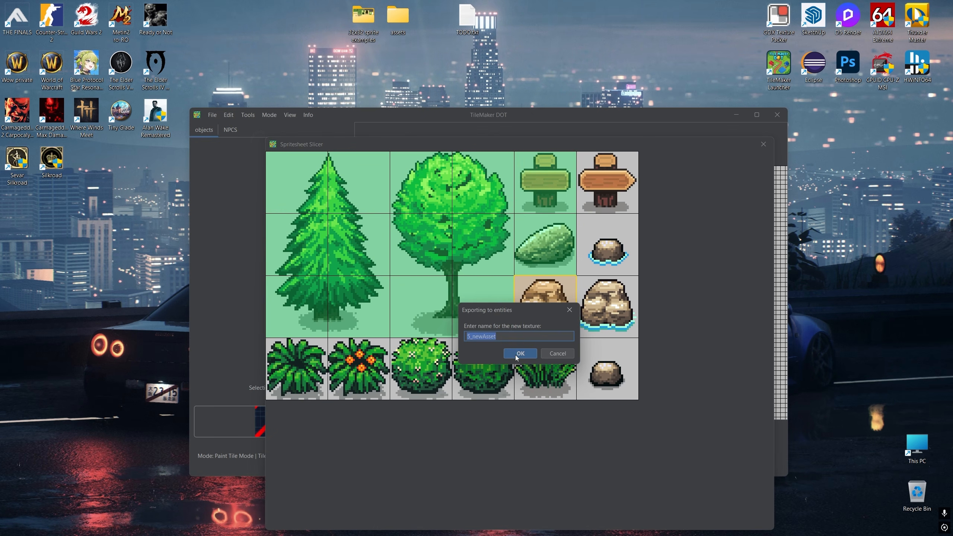
left_click(520, 353)
left_click(595, 260)
left_click(527, 354)
left_click(595, 314)
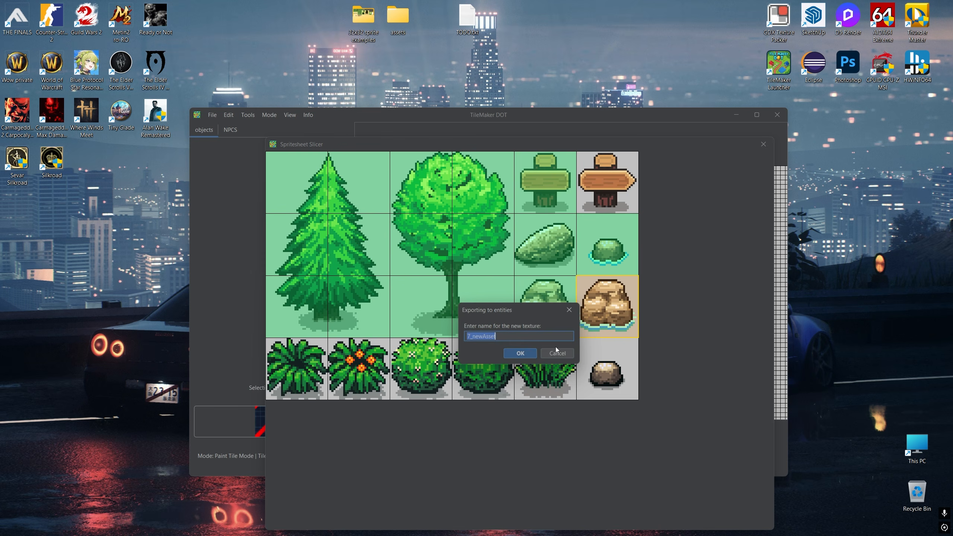
left_click(525, 355)
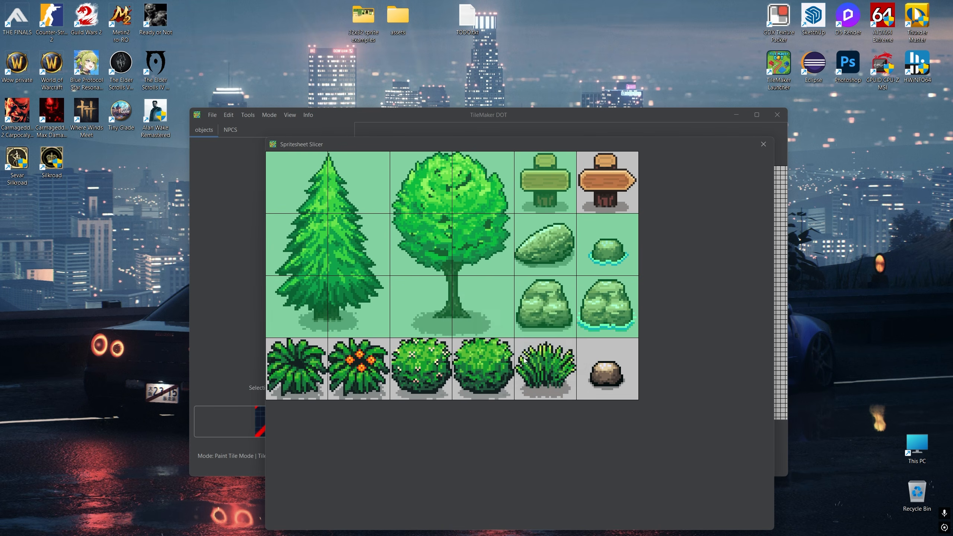
- Export the five plants and the small rock of the lowest sprite row as separate textures with the suggested names, and close the slicer
left_click(313, 370)
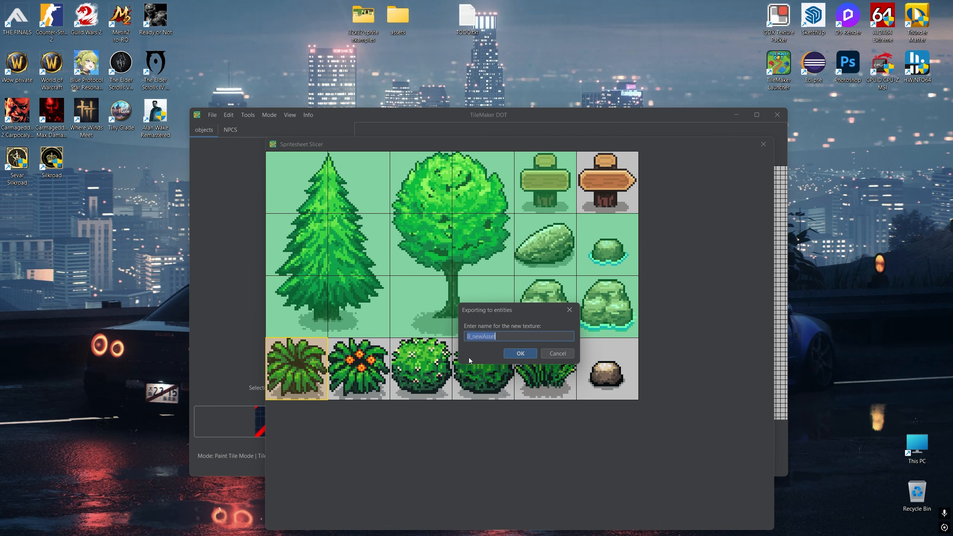
left_click(517, 354)
left_click(512, 356)
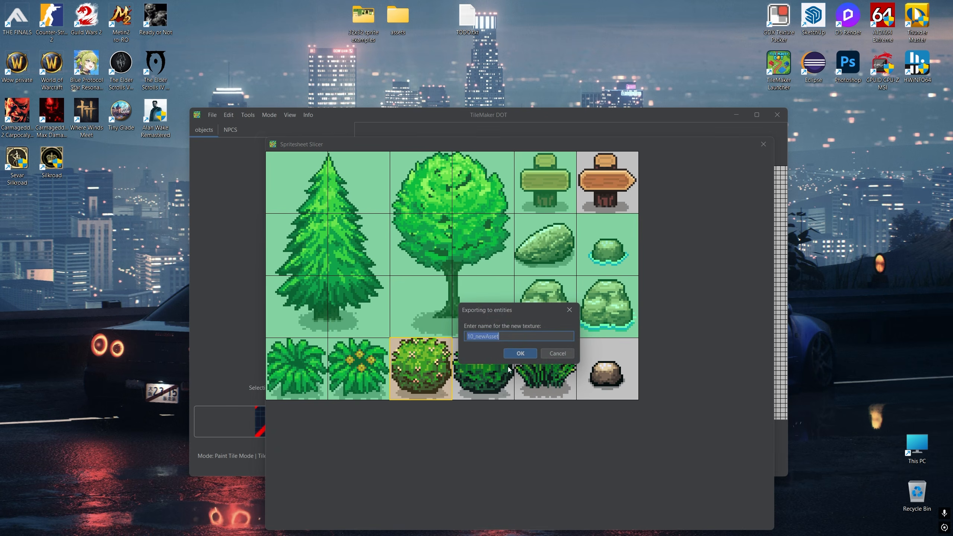
left_click(512, 356)
left_click(494, 365)
left_click(526, 356)
left_click(543, 368)
left_click(527, 356)
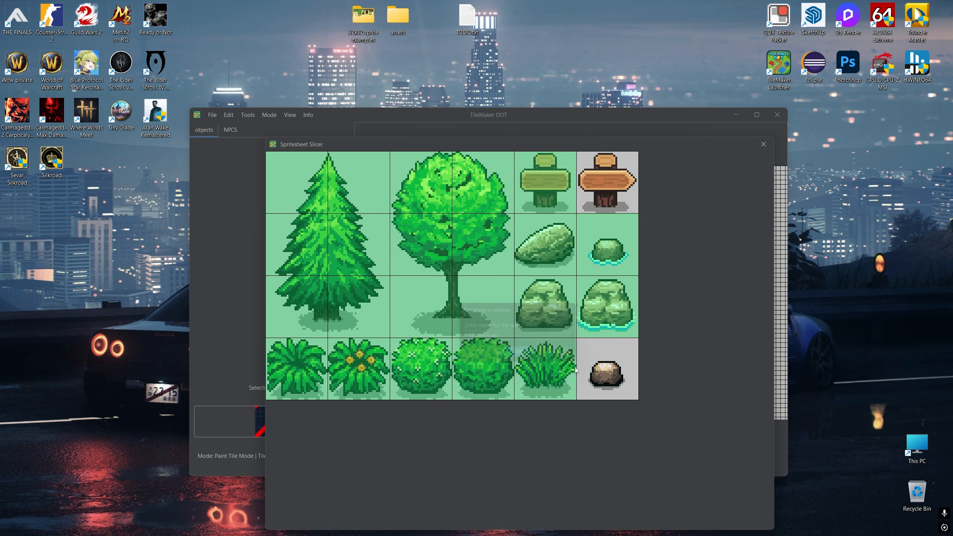
left_click(578, 367)
left_click(520, 354)
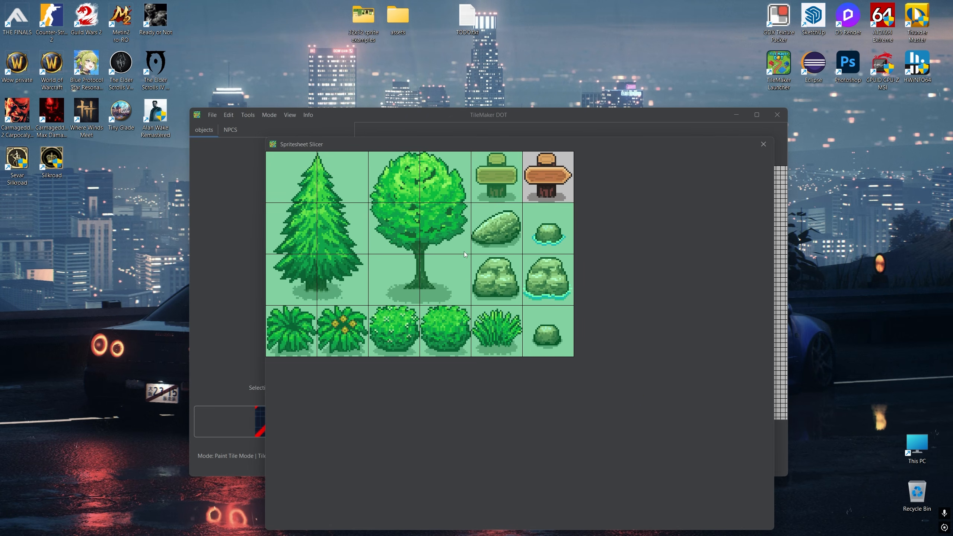
scroll(459, 246, "up", 2)
scroll(492, 251, "down", 1)
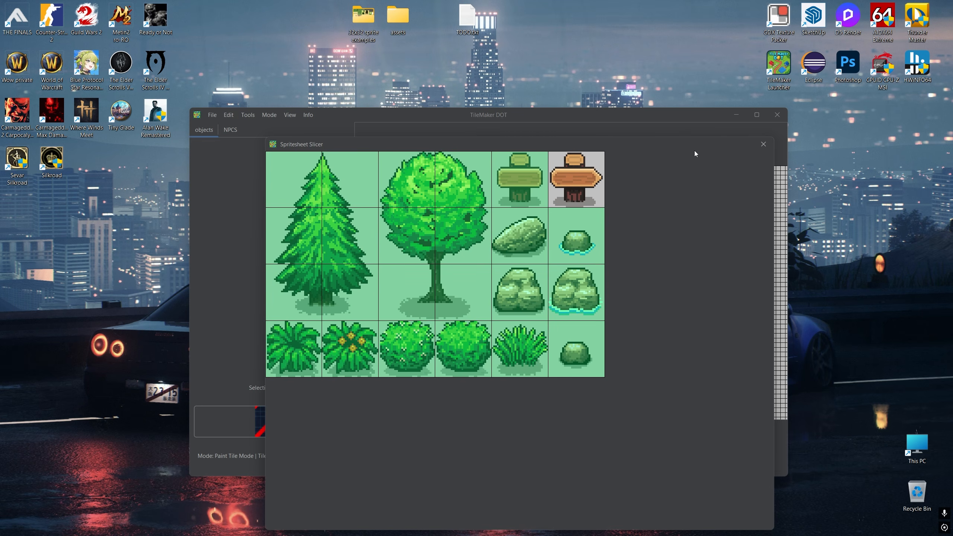
left_click(765, 149)
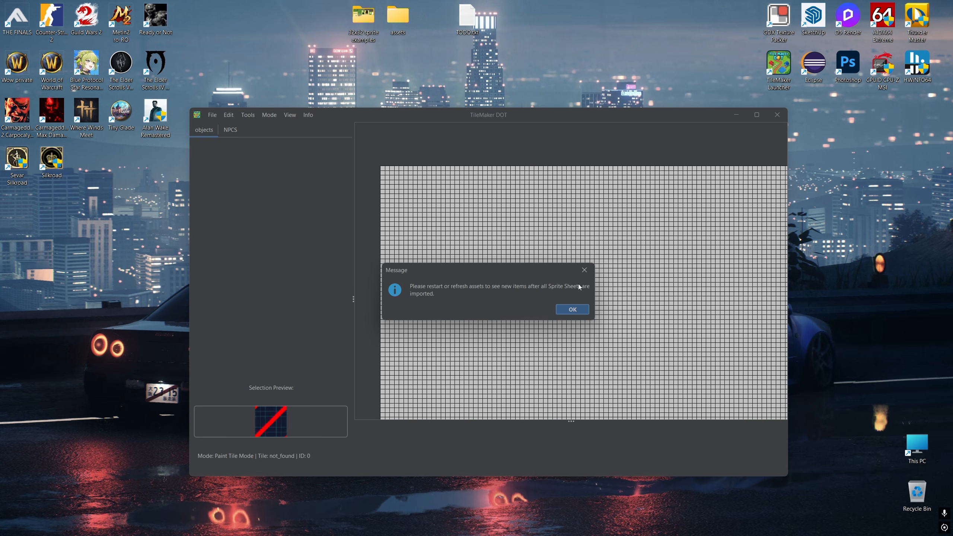
- Dismiss the import message and refresh the assets, confirming the re-scan of the asset folders
left_click(572, 309)
left_click(254, 119)
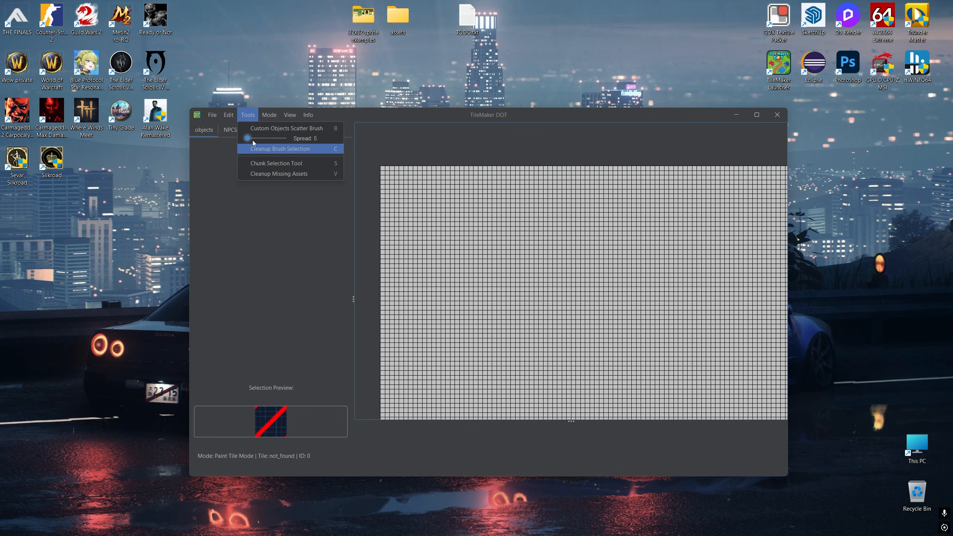
mouse_move(231, 119)
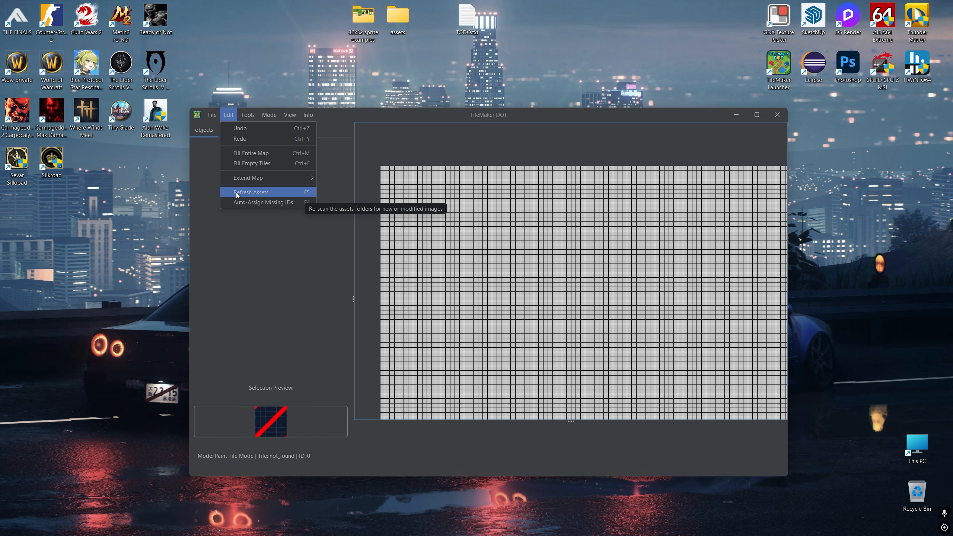
left_click(247, 193)
left_click(499, 309)
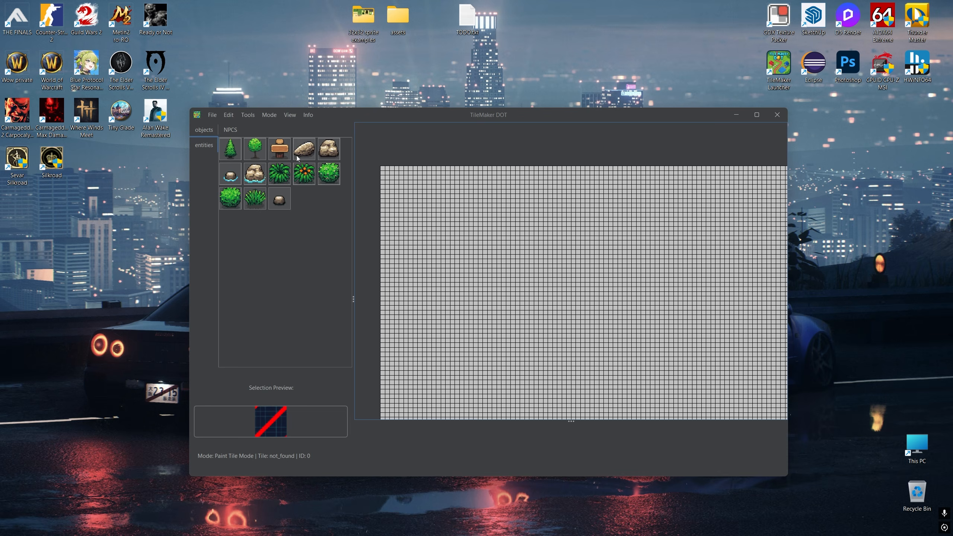
- Switch to File Explorer, open assets/objects/entities, and remove the ID prefix from 13_newAsset.png so it is named newAsset.png
double_click(396, 28)
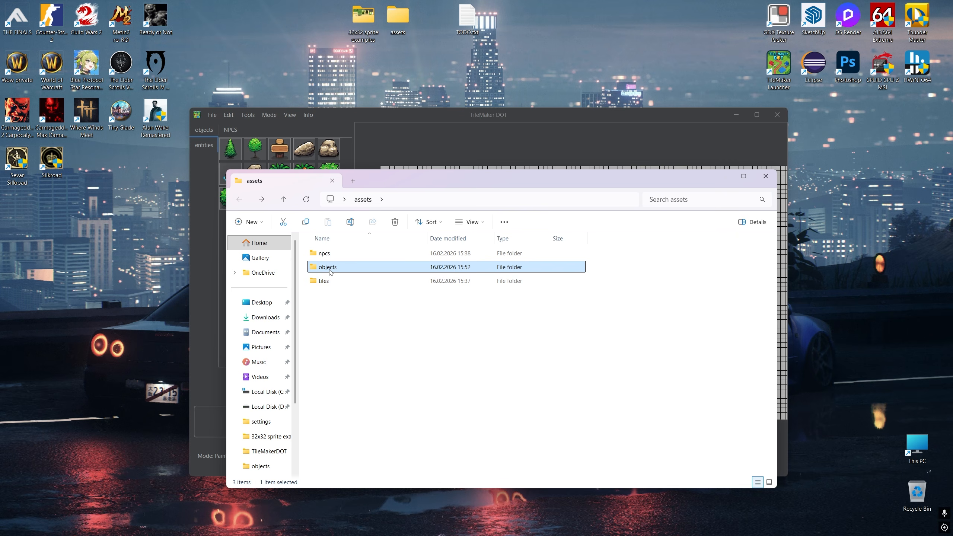
double_click(329, 269)
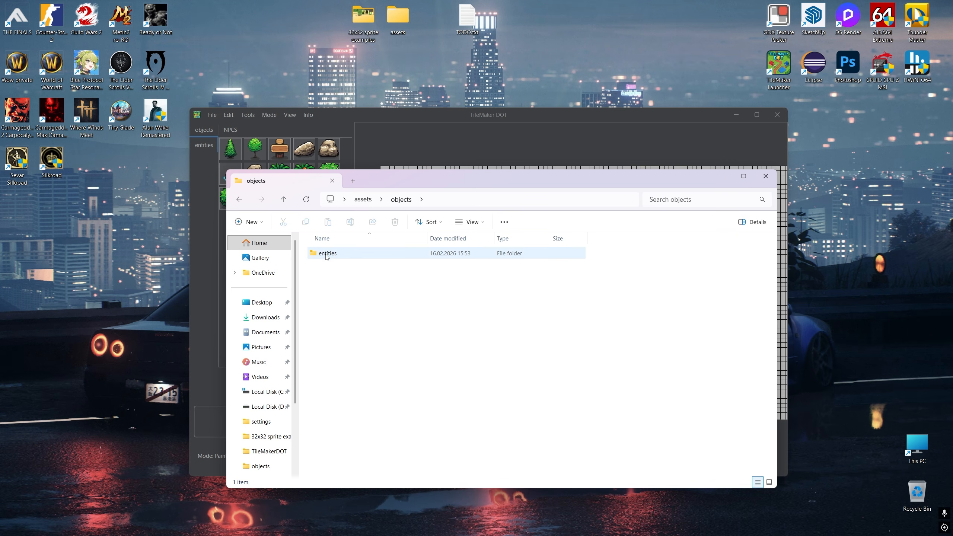
double_click(330, 255)
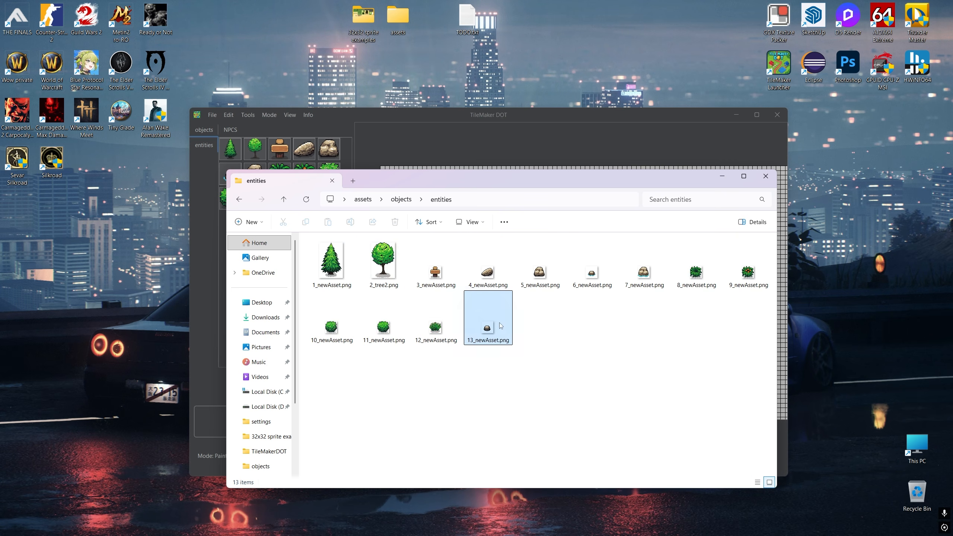
left_click(488, 330)
left_click(481, 340)
left_click_drag(468, 340, 479, 340)
key("BackSpace")
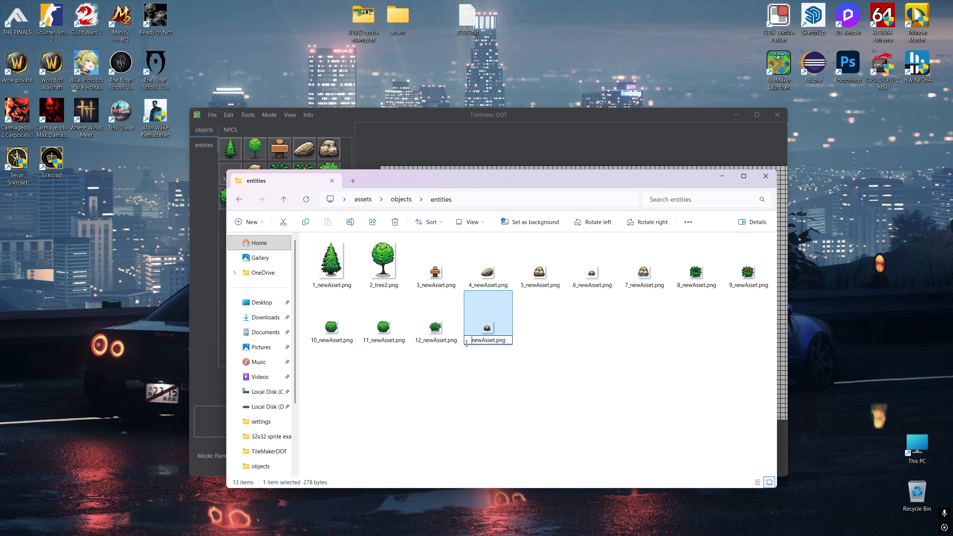
left_click(437, 337)
left_click(384, 307)
key("F2")
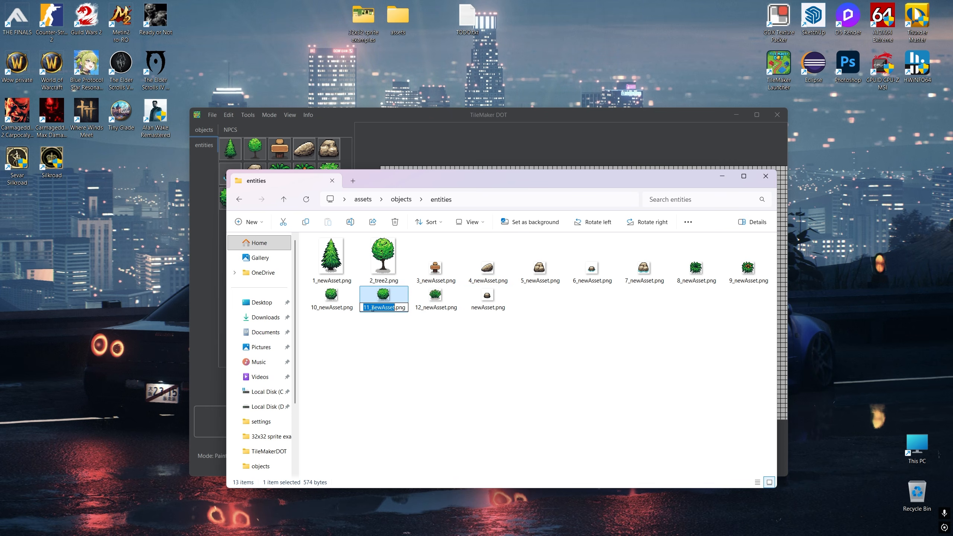
left_click_drag(372, 308, 355, 308)
key("BackSpace")
key("Return")
key("Escape")
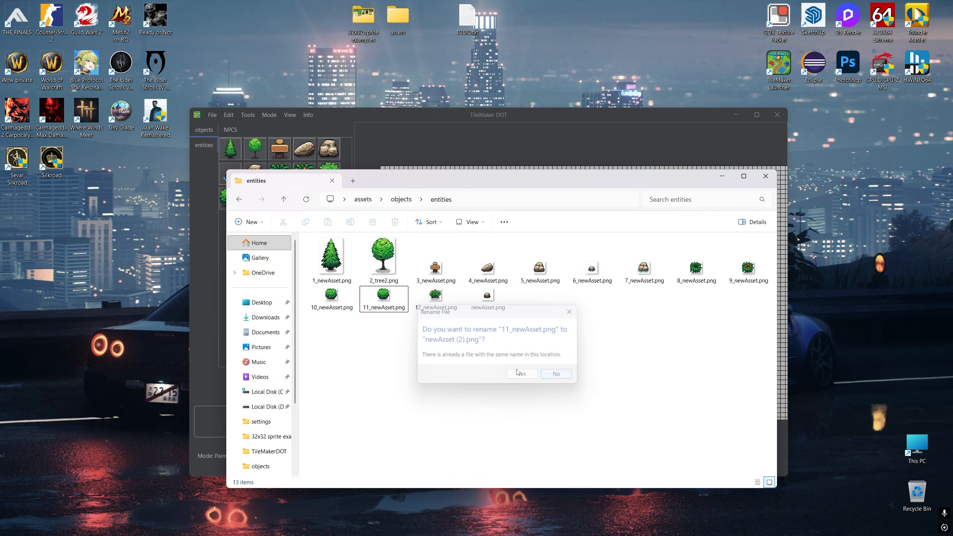
- Rename 11_newAsset.png as bush.png in the entities folder, and minimize the folder window
left_click(383, 308)
key("F2")
left_click_drag(363, 307, 375, 308)
key("BackSpace")
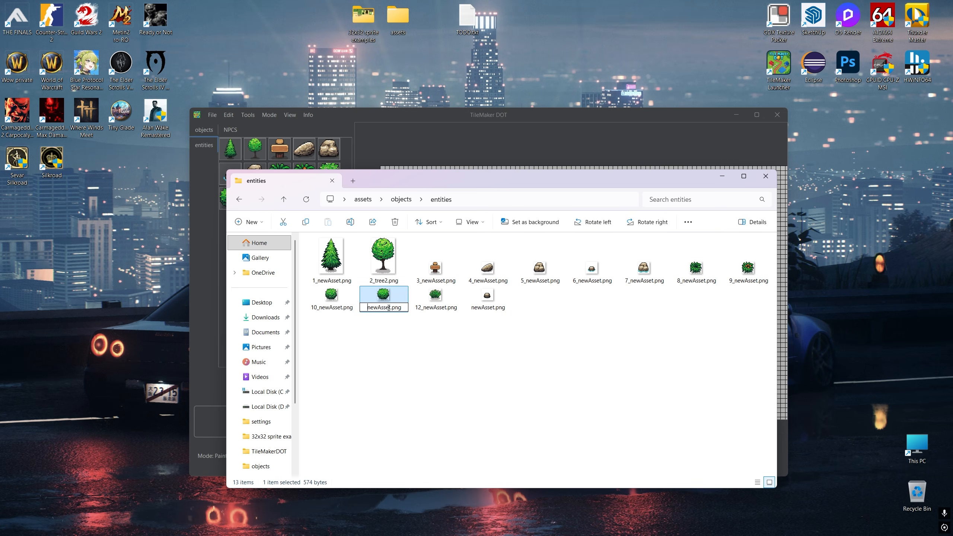
key("ctrl+shift+Right")
type("bush")
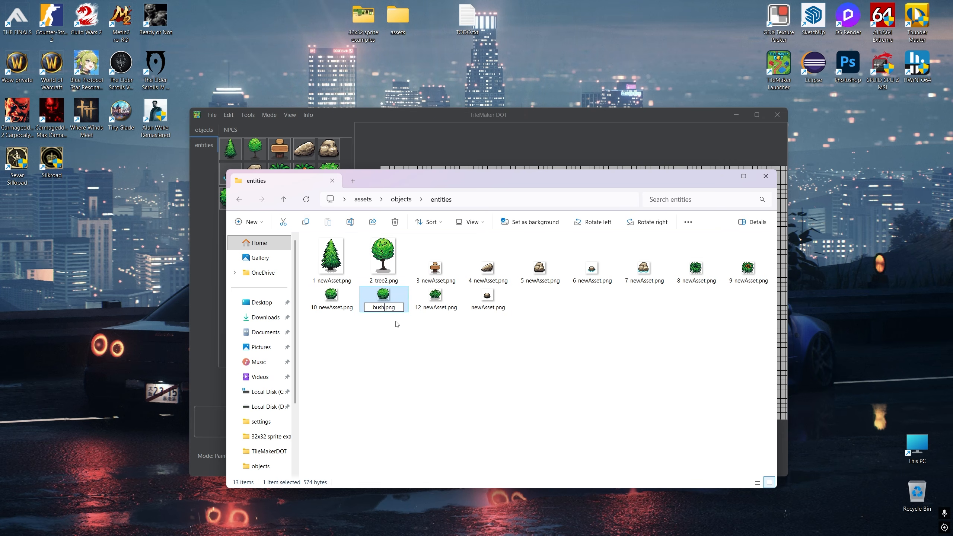
key("Return")
left_click(397, 324)
left_click_drag(506, 347, 421, 309)
left_click(541, 322)
left_click(722, 176)
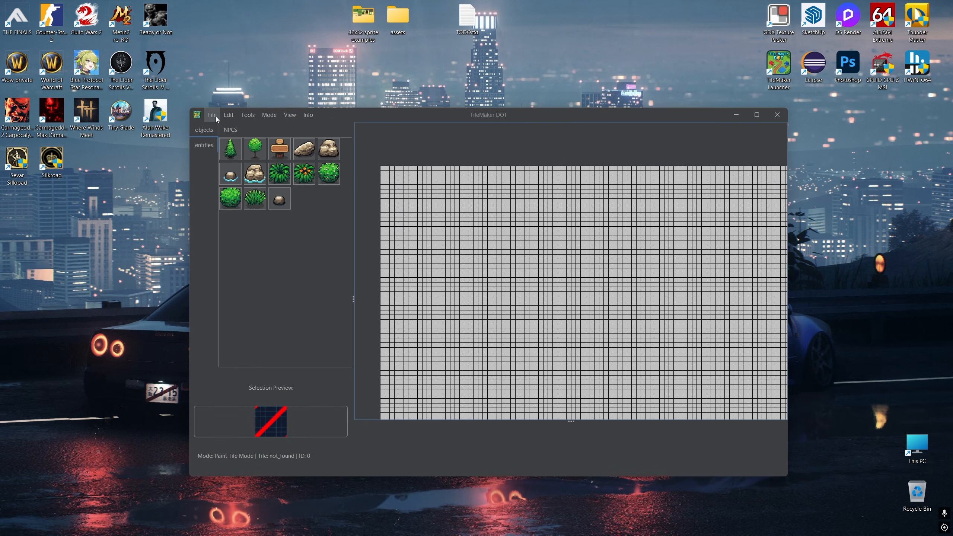
- Auto-assign the missing IDs to the asset files, accepting the bulk rename and the re-scan of the asset folders
left_click(229, 116)
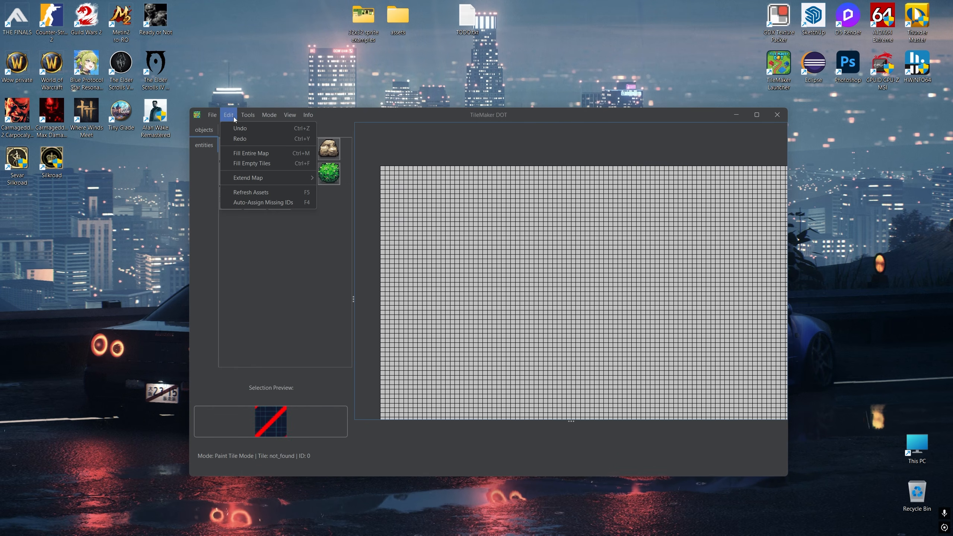
left_click(276, 205)
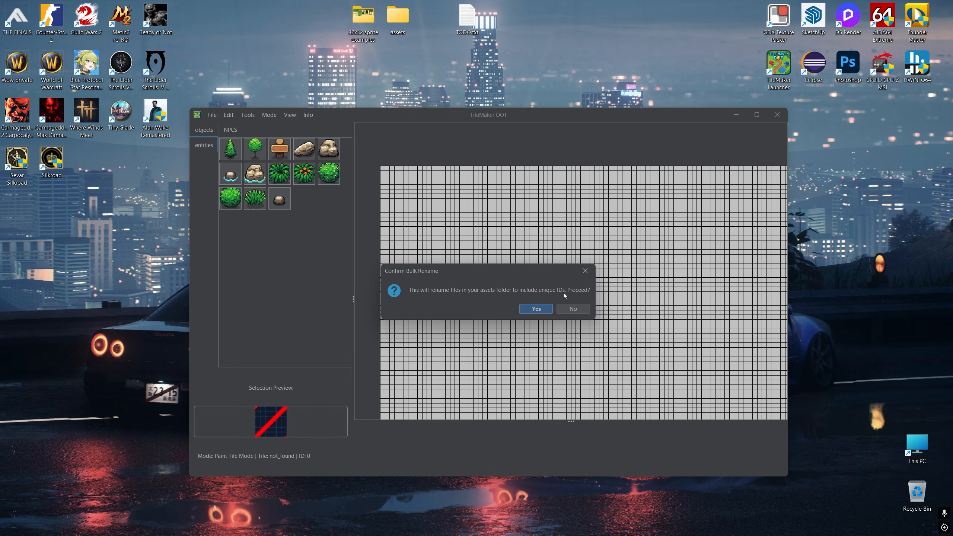
left_click(541, 310)
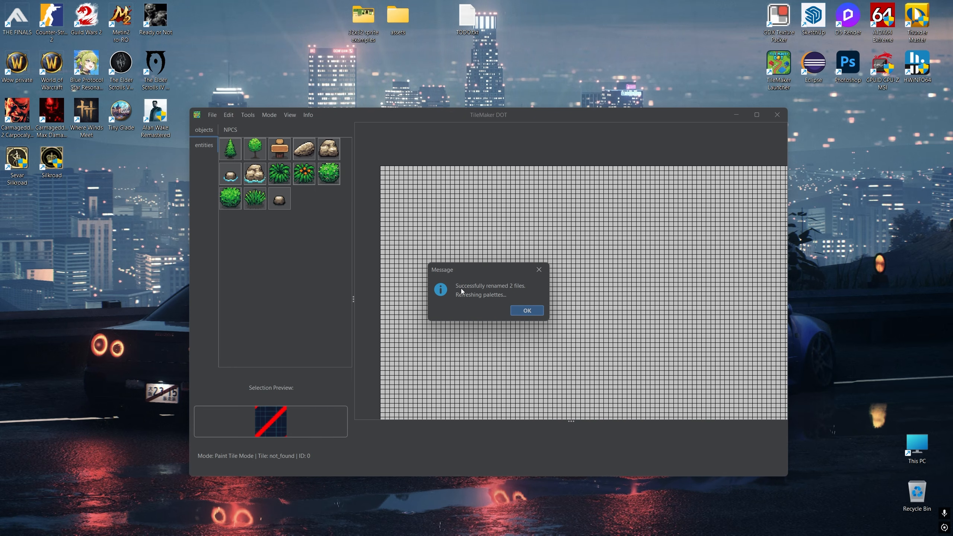
left_click(526, 311)
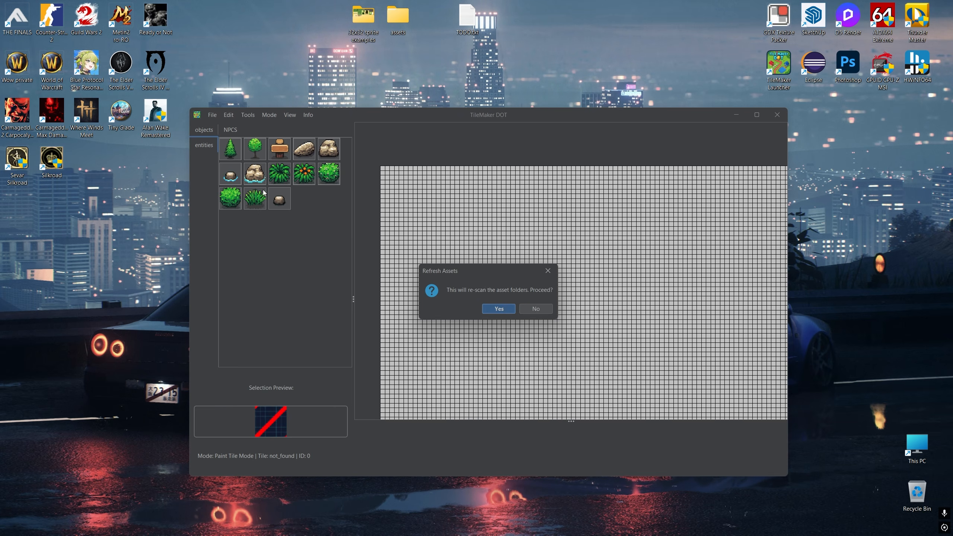
left_click(499, 309)
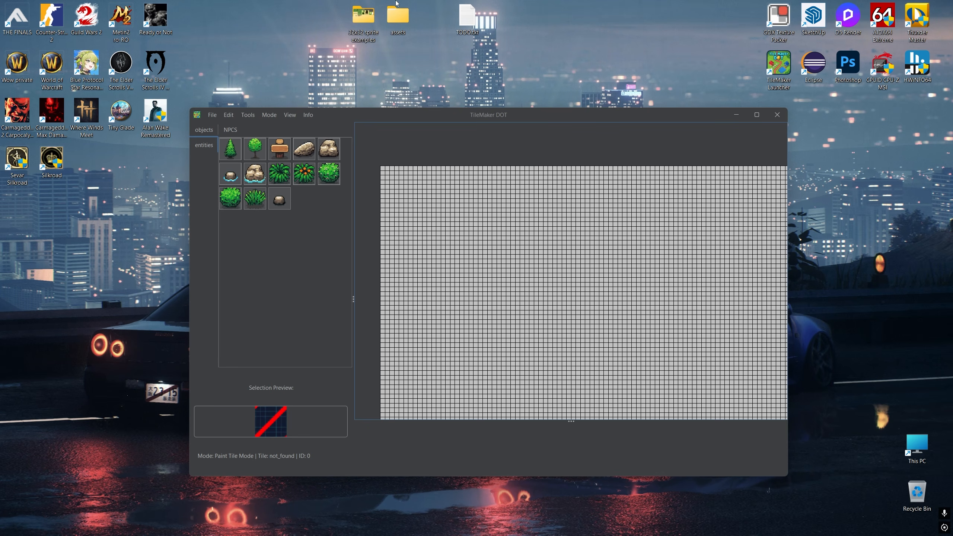
- Reopen assets/objects/entities in File Explorer, check the ID prefixes of the renamed files, and close the folder
double_click(398, 17)
double_click(187, 260)
double_click(167, 237)
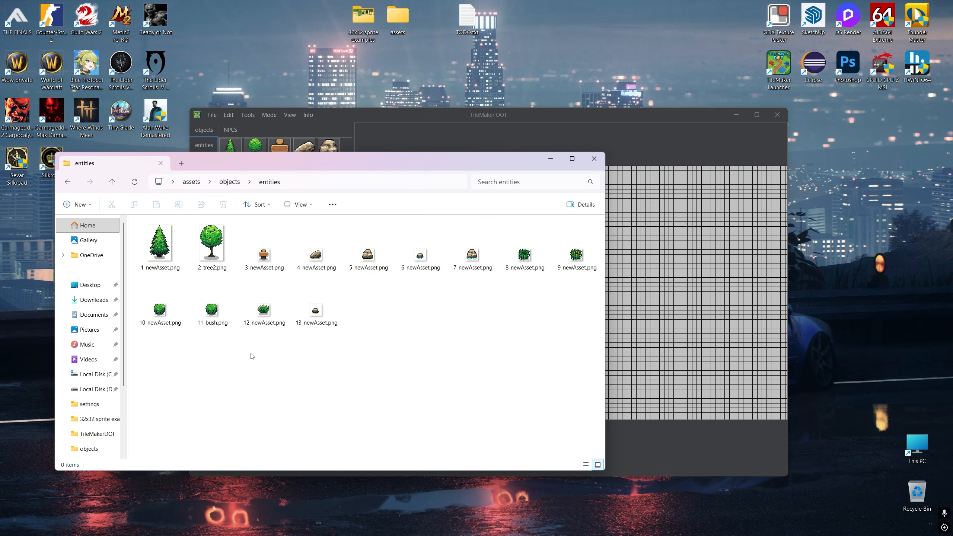
left_click_drag(348, 340, 177, 303)
left_click(240, 353)
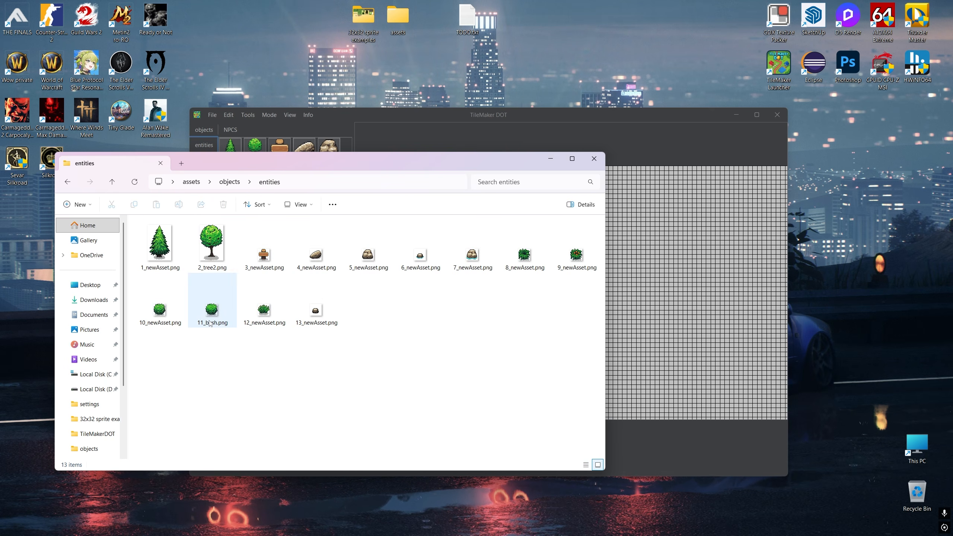
left_click_drag(340, 360, 143, 225)
left_click(314, 148)
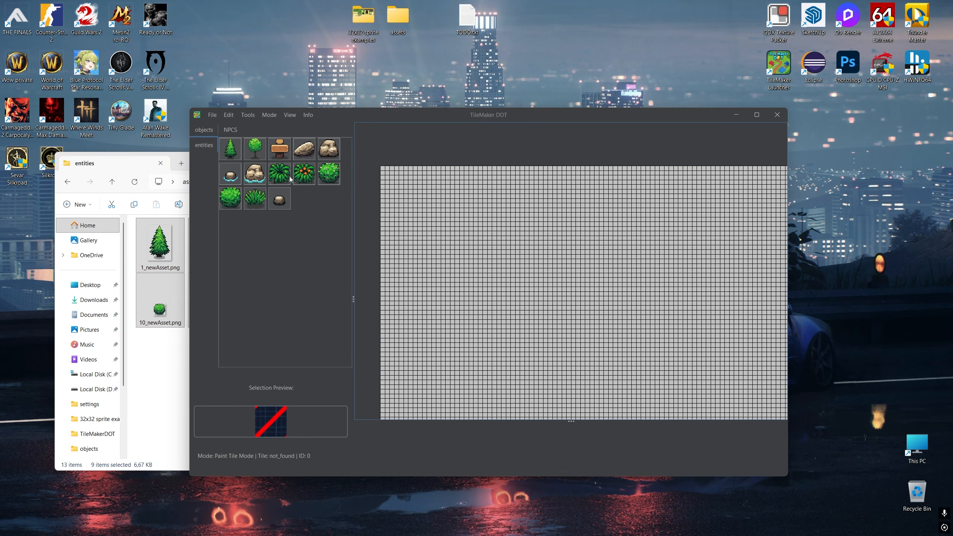
left_click(171, 351)
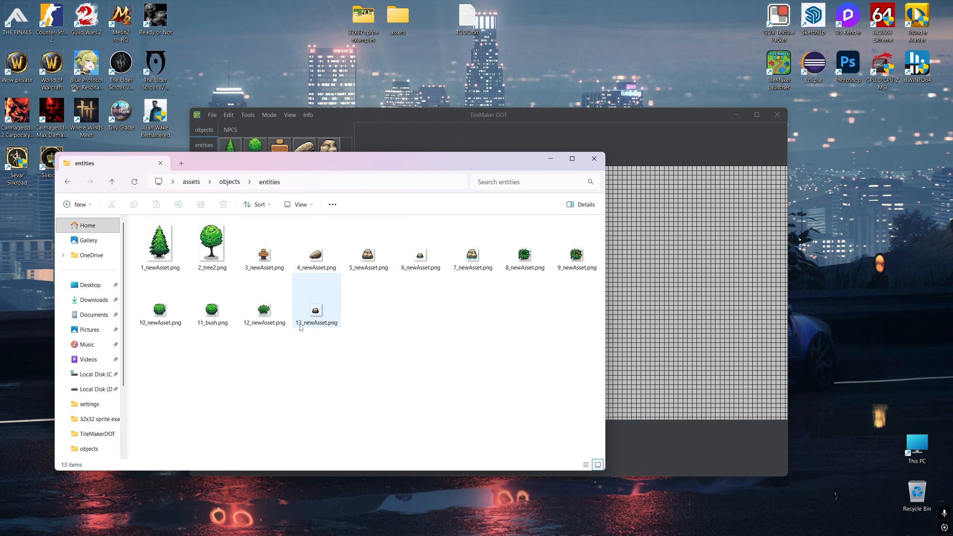
left_click(594, 159)
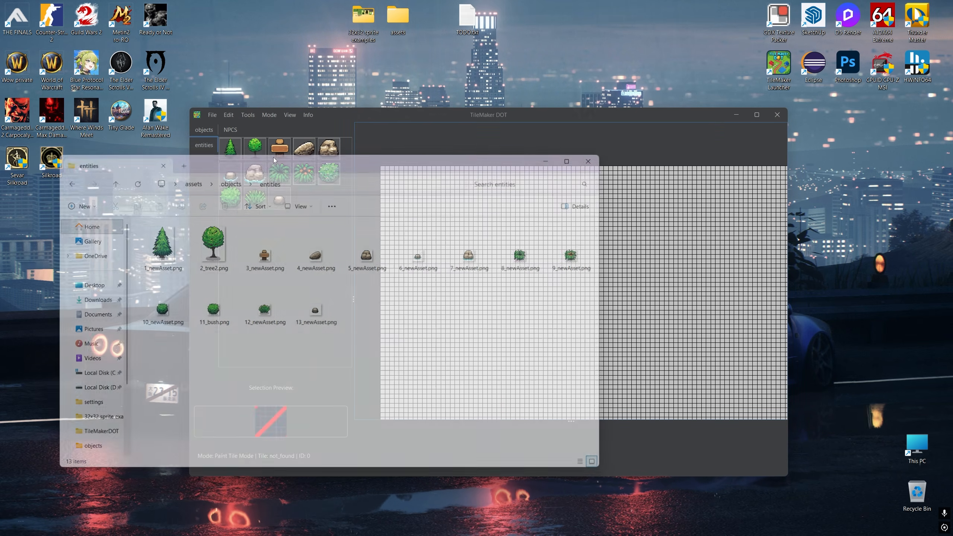
left_click(248, 115)
mouse_move(228, 115)
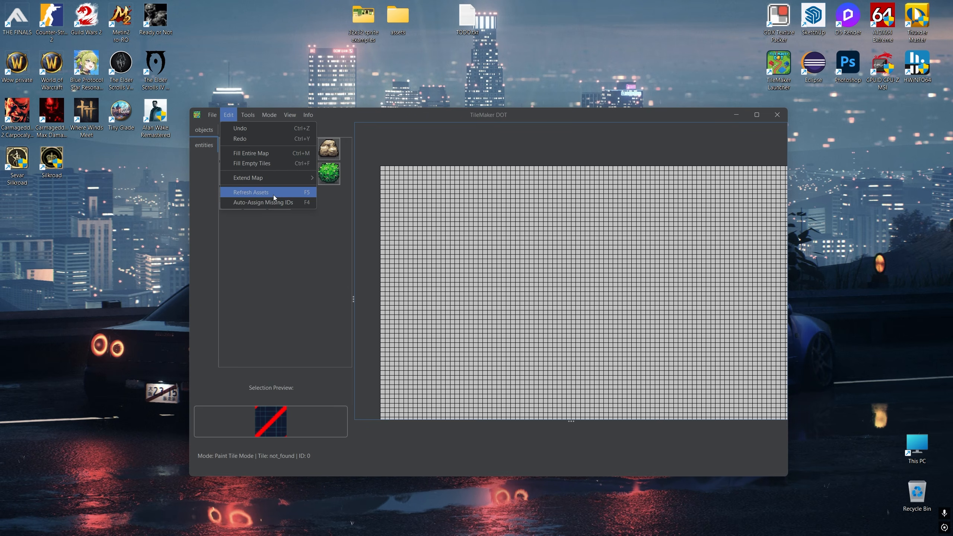
left_click(278, 247)
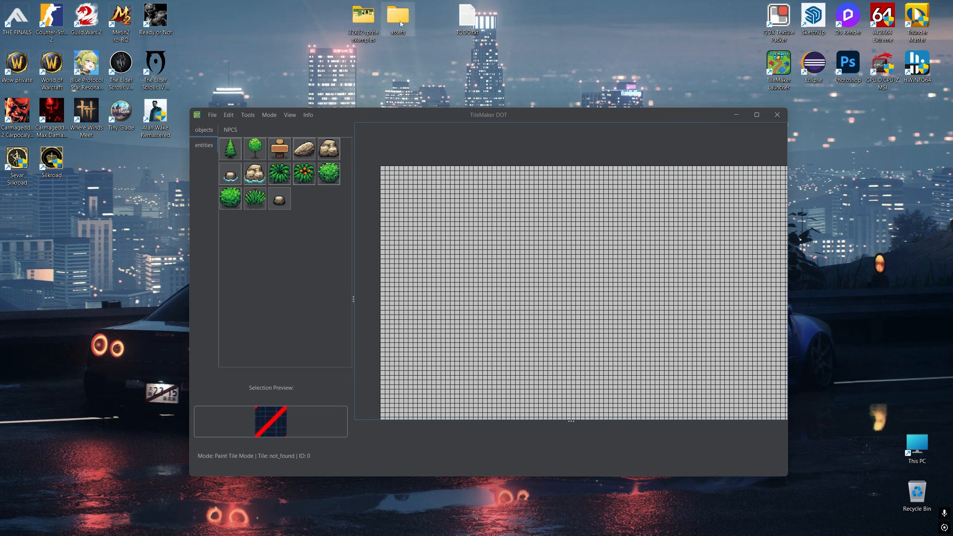
- Start a spritesheet import and load character-idle-sample-64x64.png from the 32x32 sprite examples folder
left_click(213, 115)
left_click(253, 164)
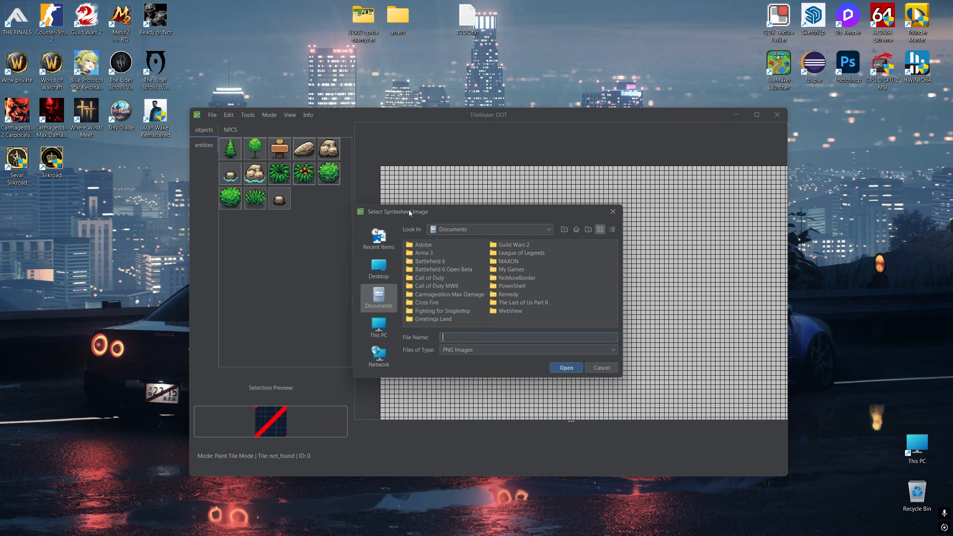
left_click(494, 269)
double_click(494, 269)
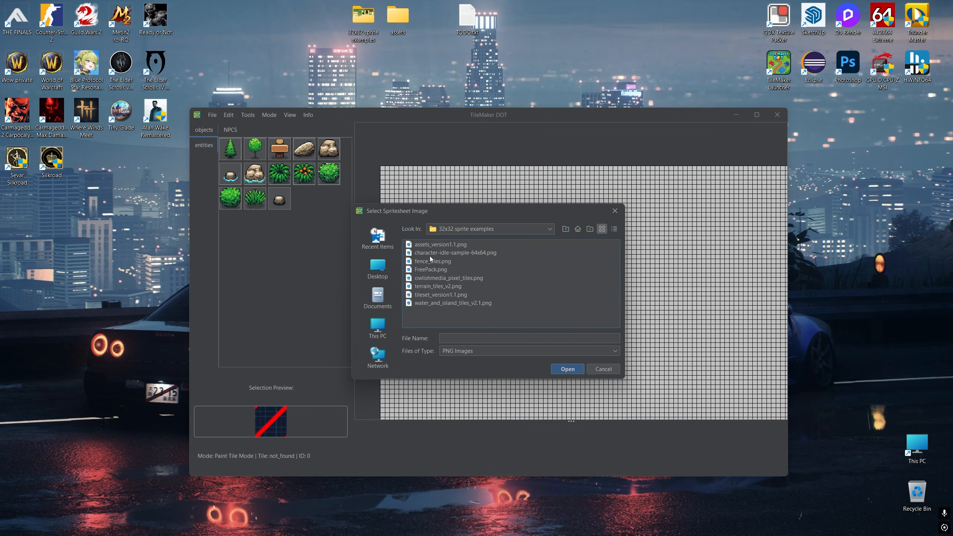
left_click(429, 256)
left_click(567, 368)
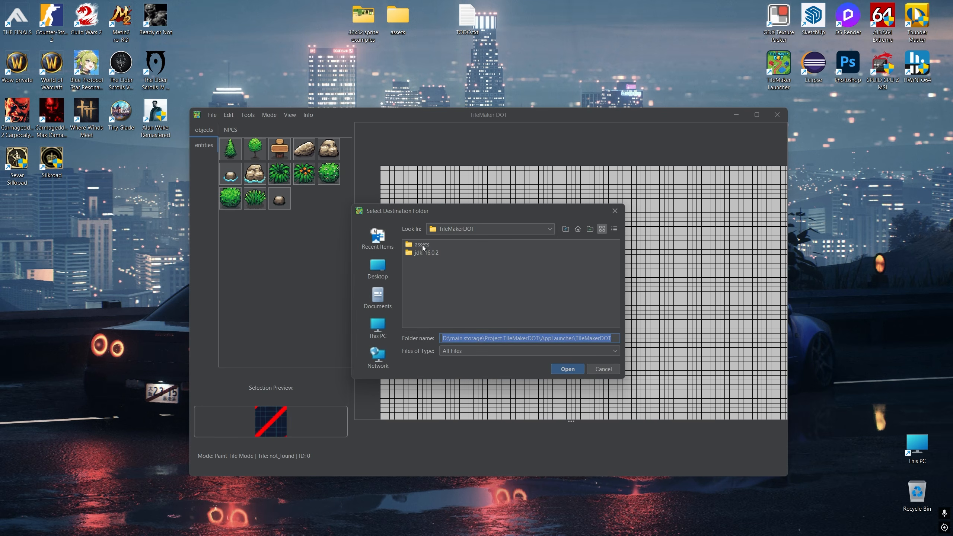
- Create a folder named human inside the desktop's assets/npcs folder and choose it as the export destination
left_click(377, 267)
double_click(488, 281)
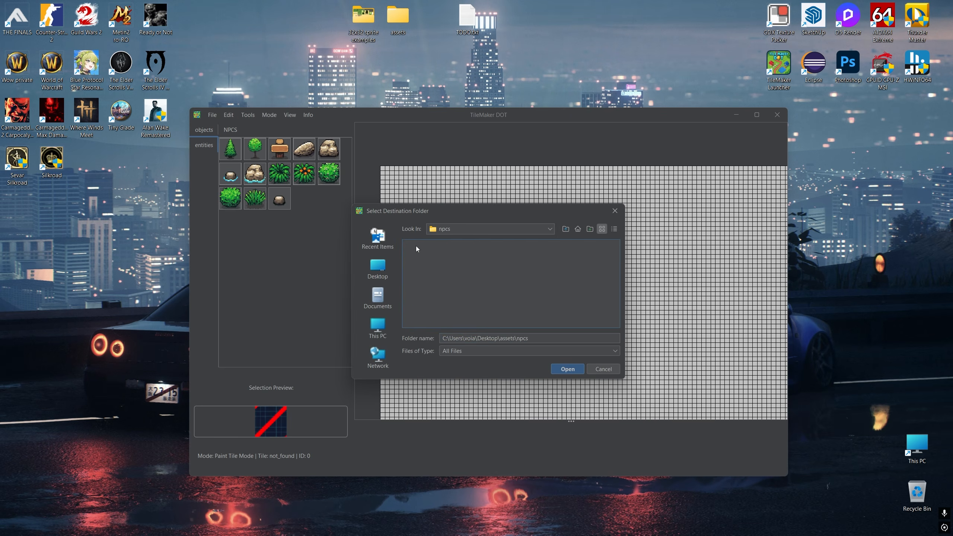
left_click(589, 229)
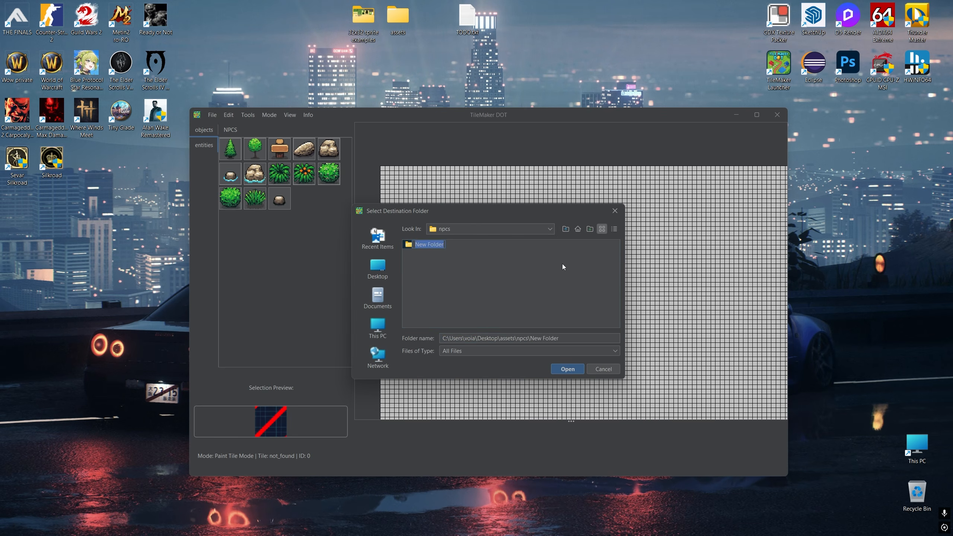
type("hutman")
key("Return")
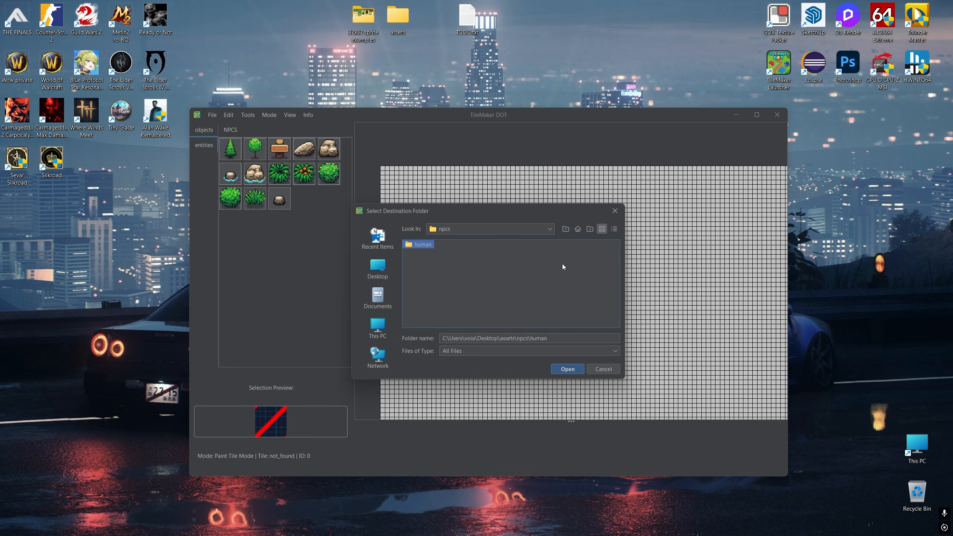
key("Return")
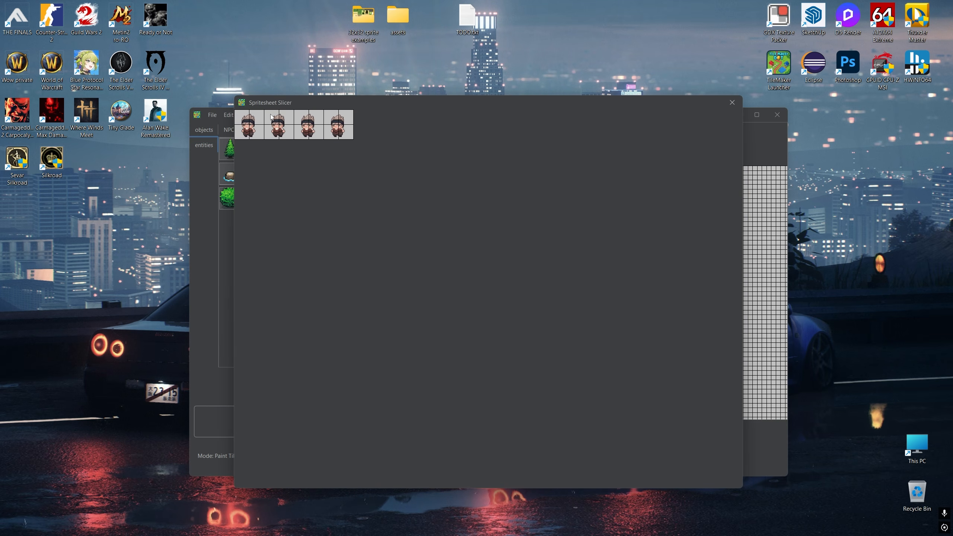
- Export the second character's block of 2 by 2 tiles as 1_newAsset and close the slicer
left_click(402, 203)
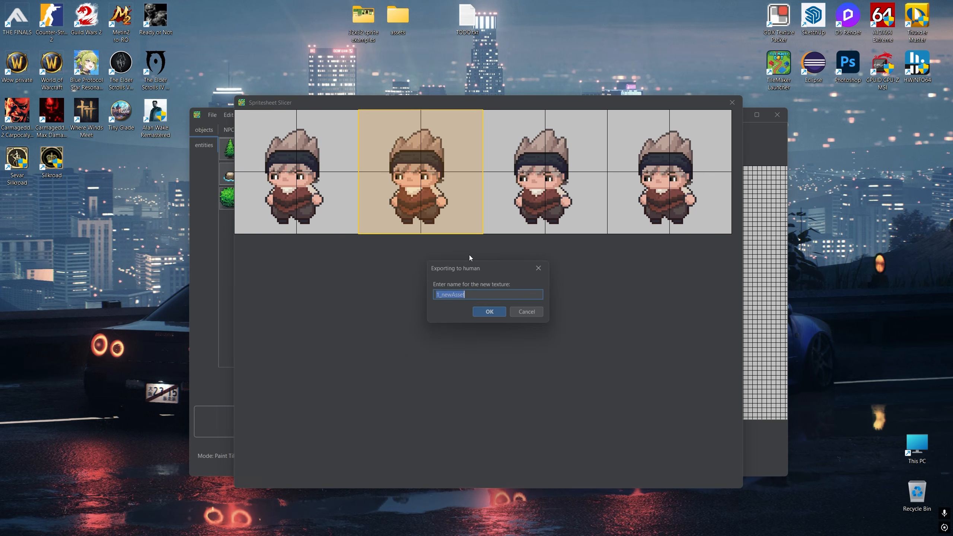
left_click(490, 313)
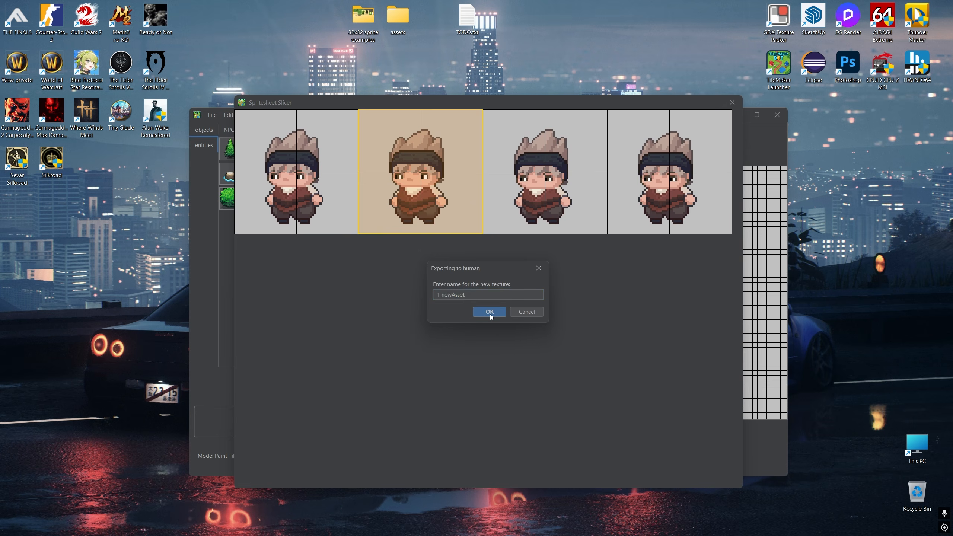
left_click(732, 102)
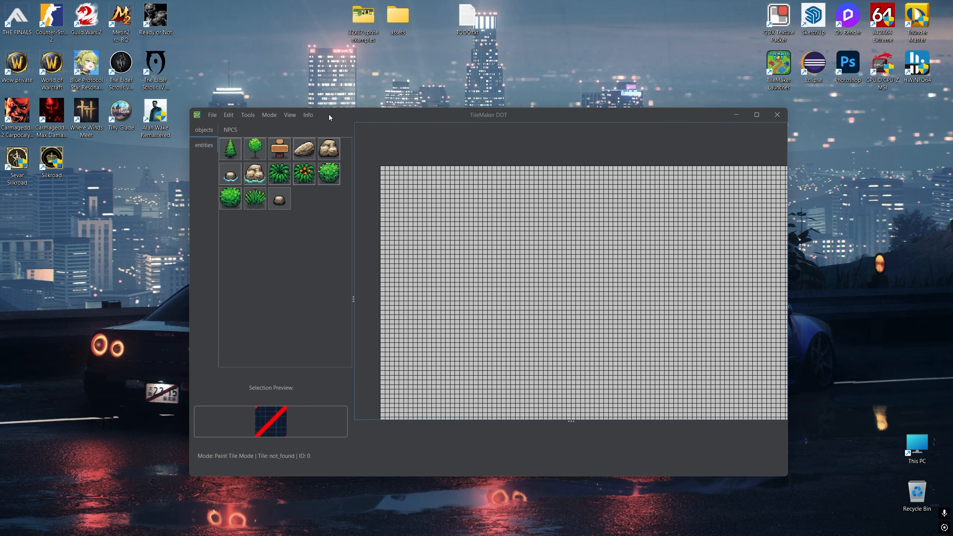
- Locate fence_tiles.png in the 32x32 sprite examples folder and load it through a new spritesheet import
double_click(368, 28)
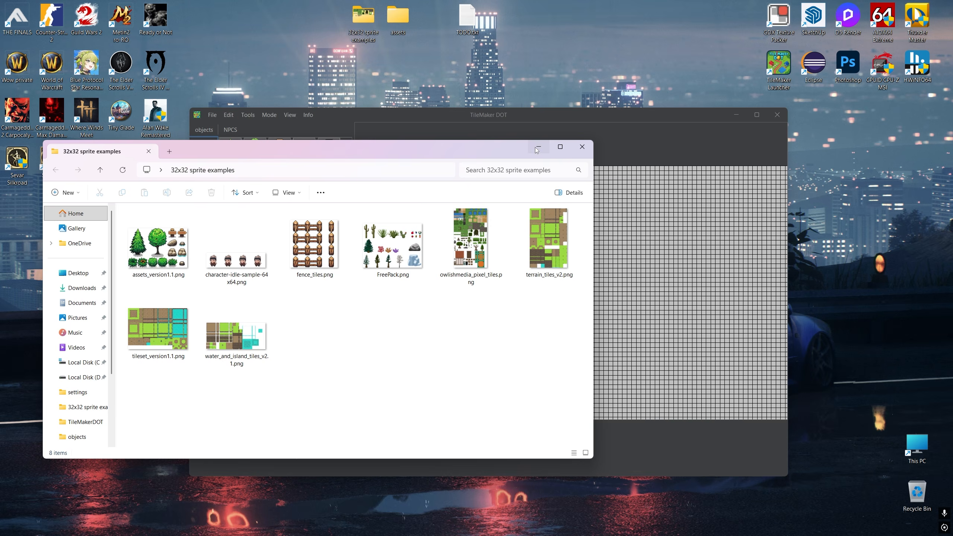
left_click(315, 243)
left_click(264, 128)
left_click(212, 115)
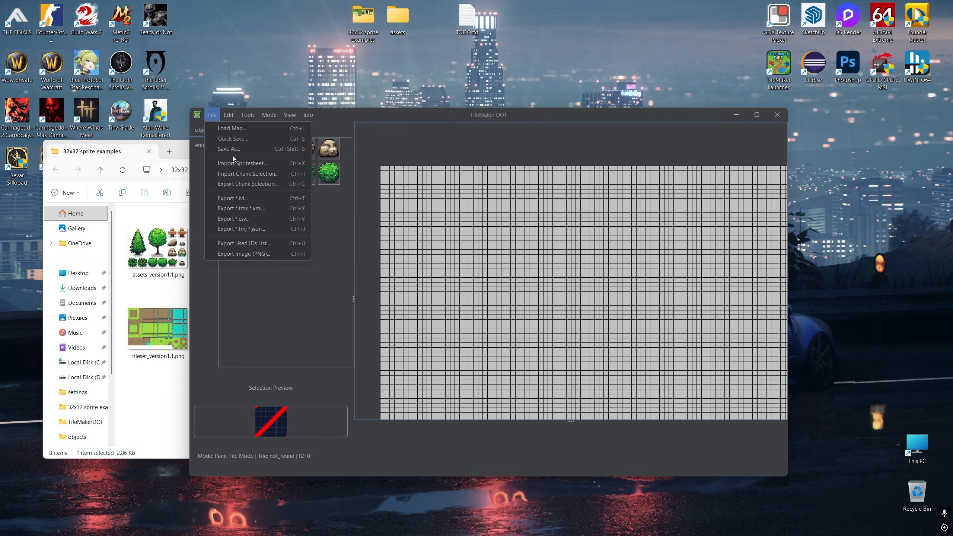
left_click(245, 161)
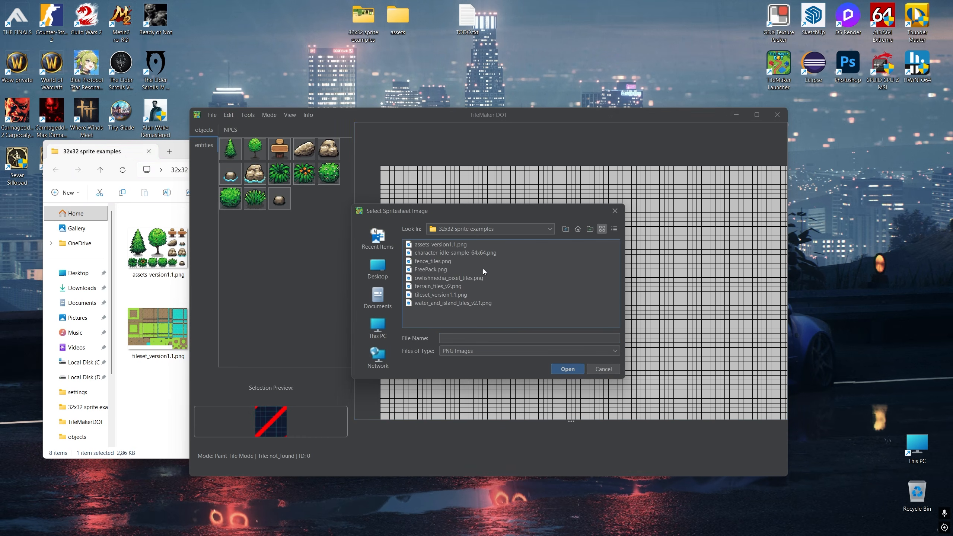
double_click(435, 262)
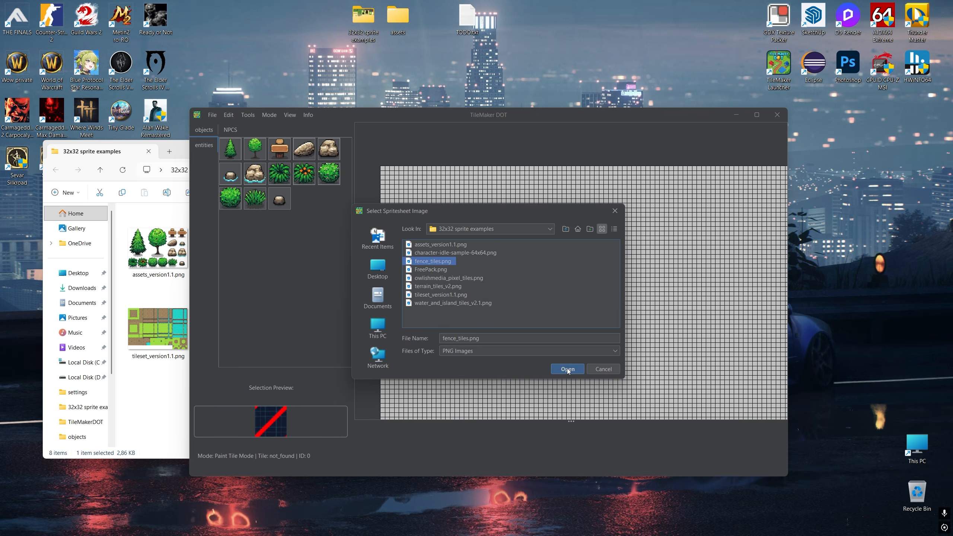
- Create a folder named fences inside the desktop's assets/objects folder and choose it as the export destination
left_click(382, 270)
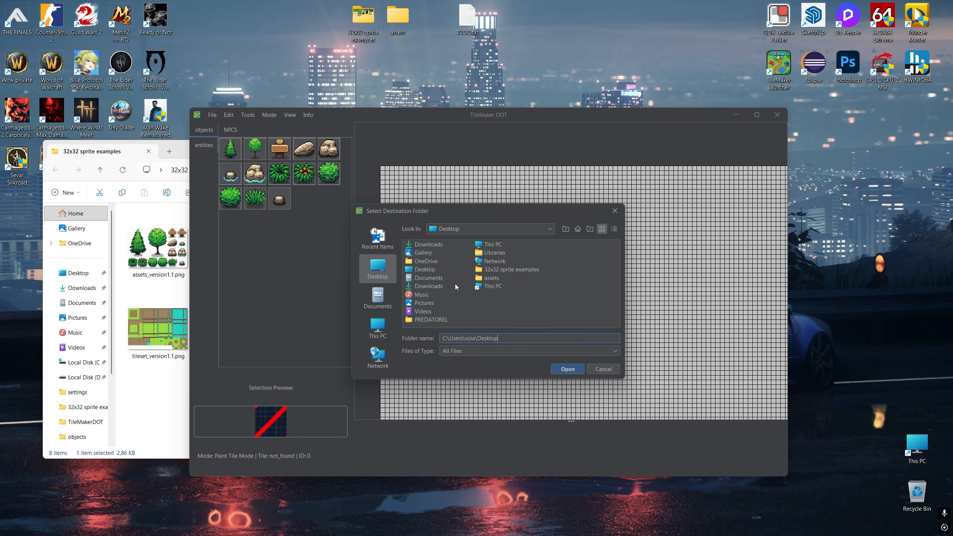
double_click(489, 279)
double_click(426, 257)
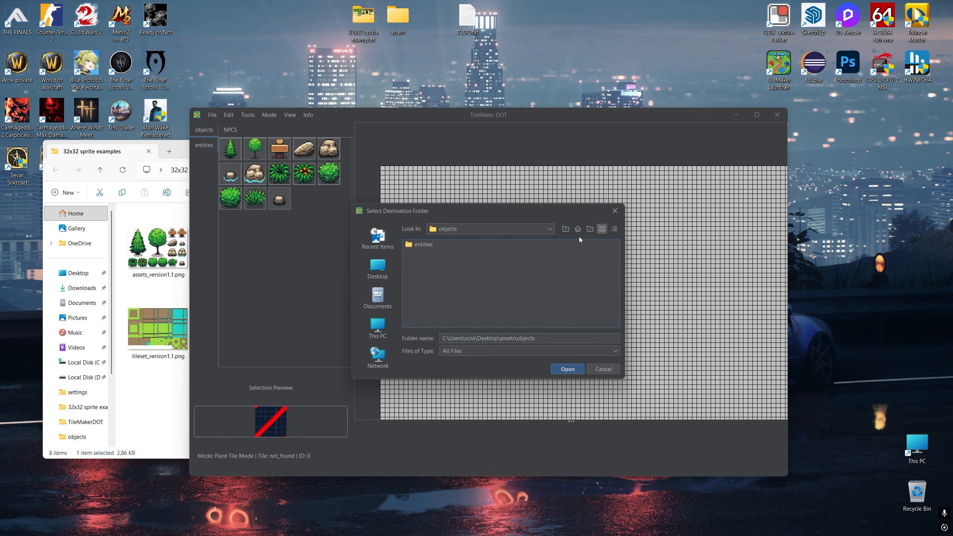
type("fences")
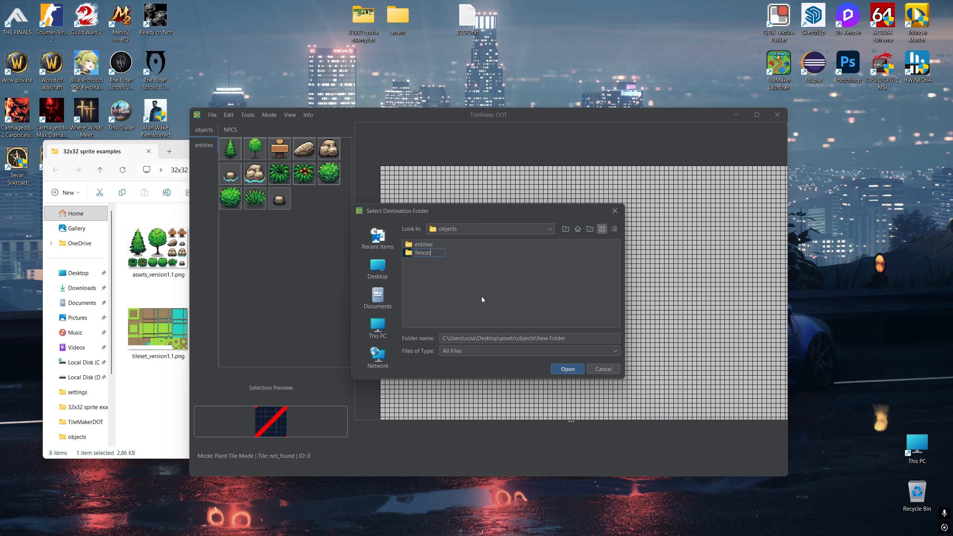
key("Return")
key("Return")
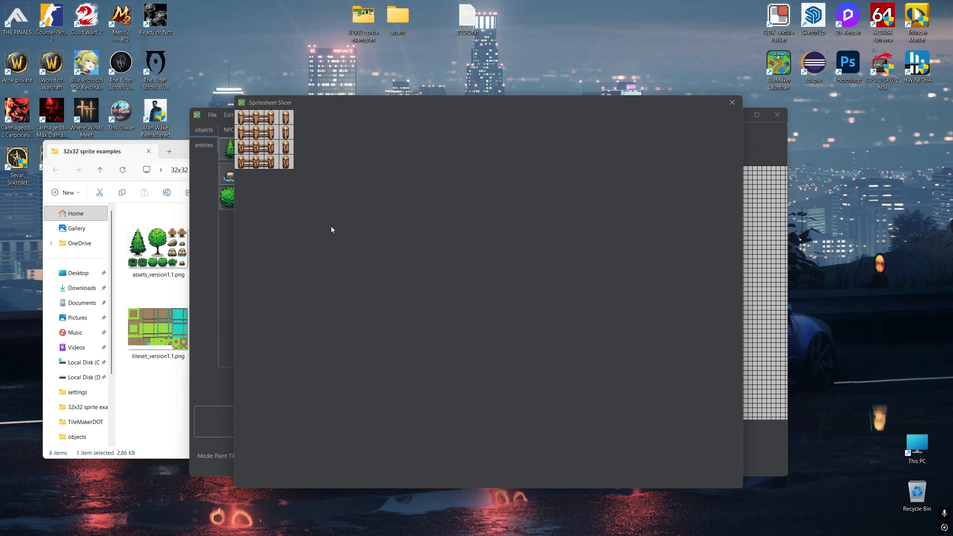
- Export the three connected fence tiles of the spritesheet's lowest row as separate assets under their suggested names, and close the slicer
scroll(331, 227, "up", 14)
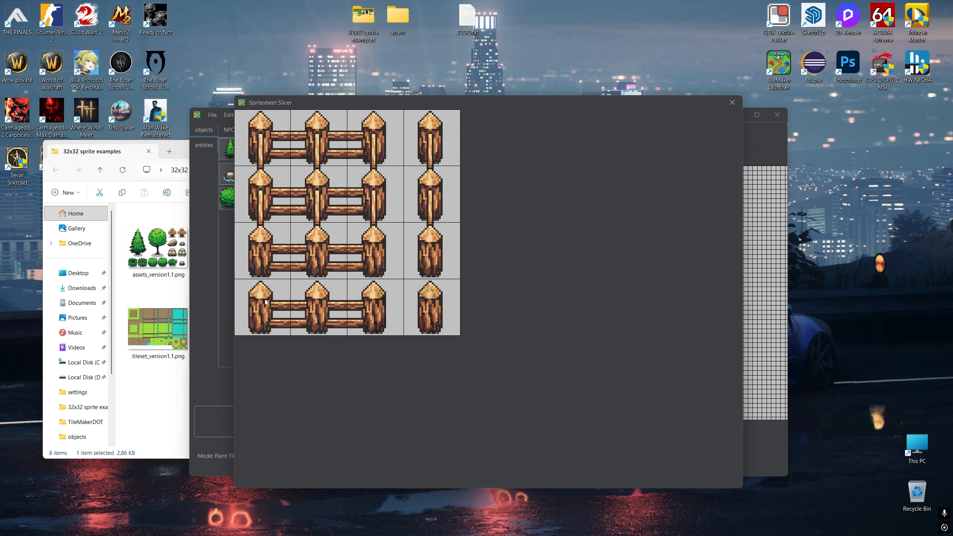
left_click(265, 299)
key("Return")
key("Return")
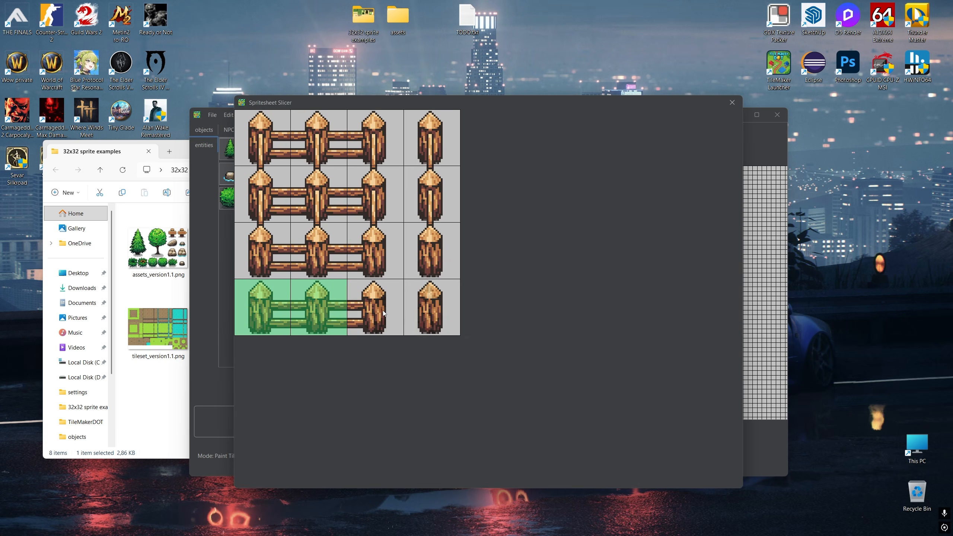
left_click(383, 310)
key("Return")
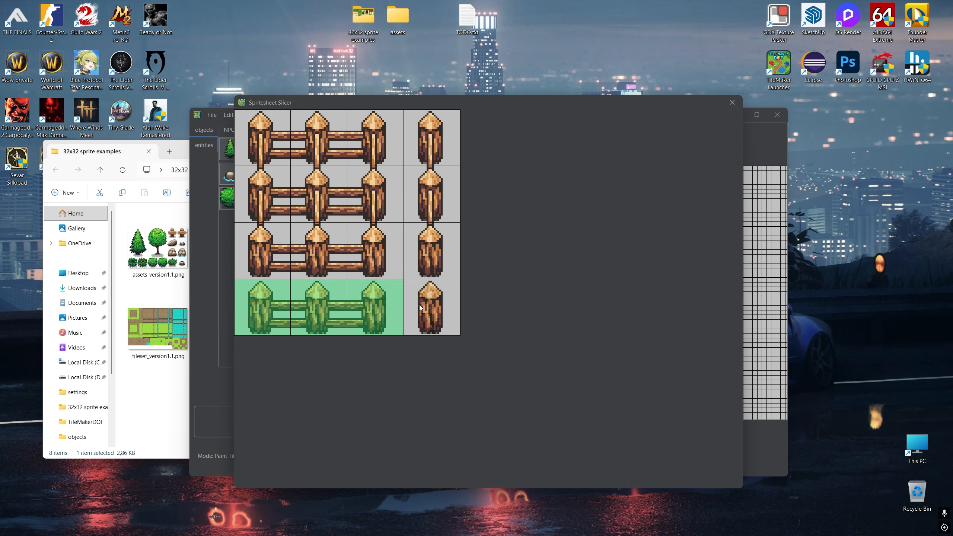
left_click(732, 103)
- Check the sprite examples folder for a tile sheet and import owlishmedia_pixel_tiles.png as the spritesheet
left_click(185, 203)
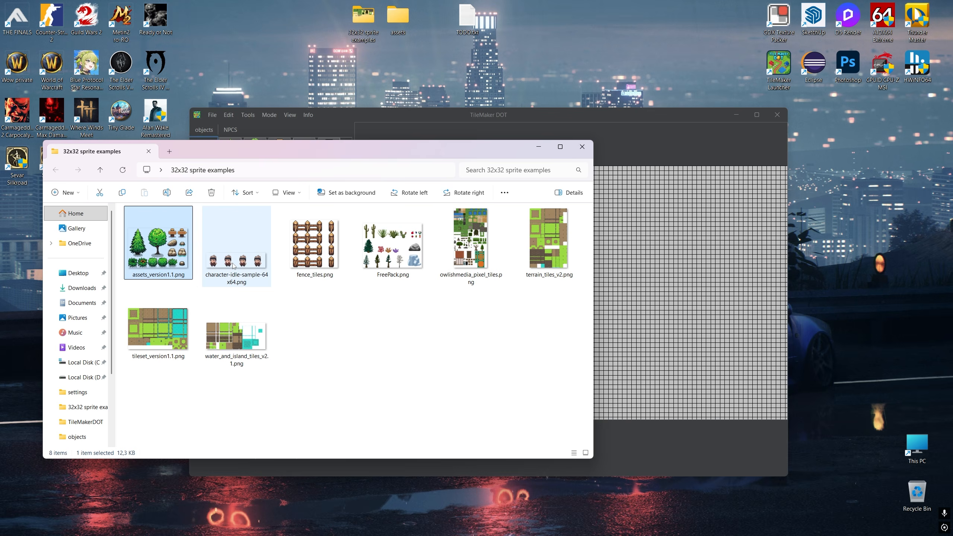
left_click(467, 278)
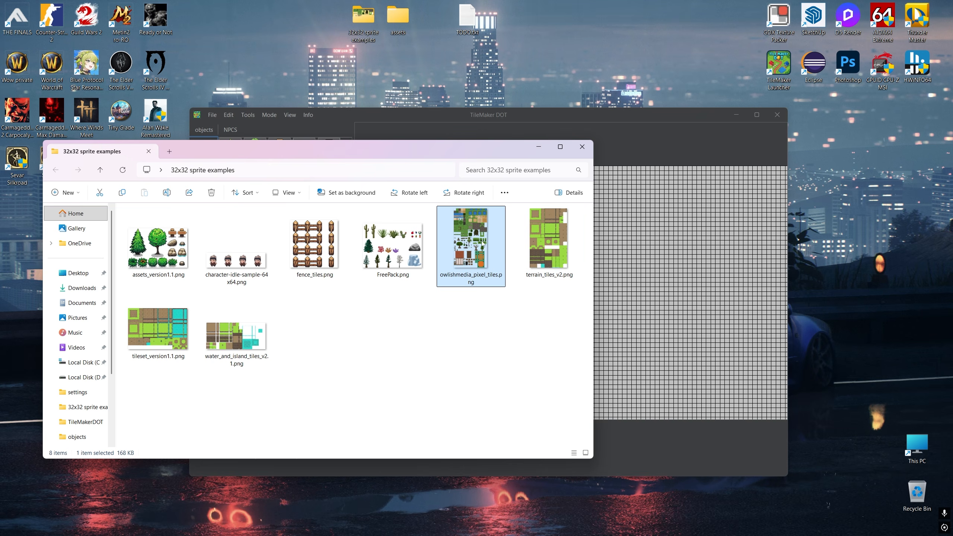
left_click(539, 147)
left_click(212, 115)
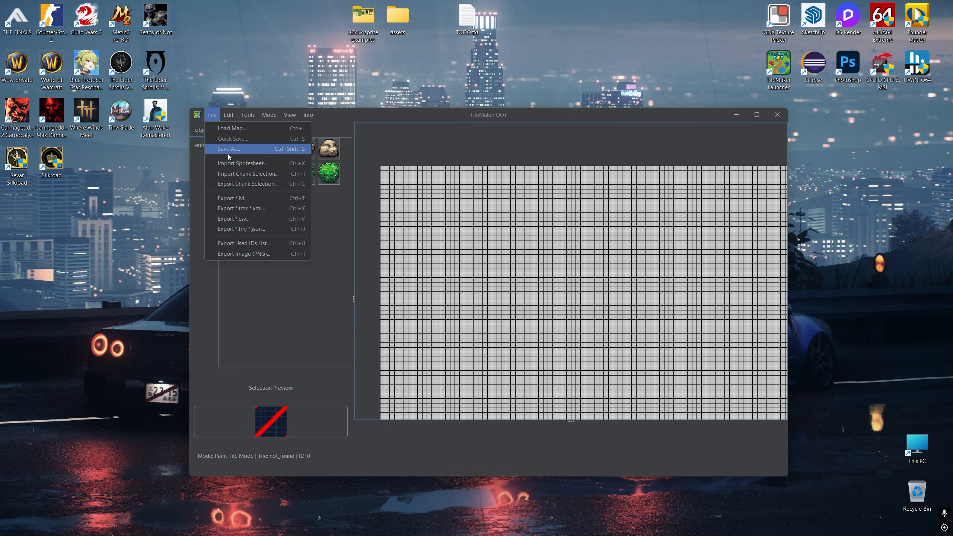
left_click(252, 163)
left_click(378, 267)
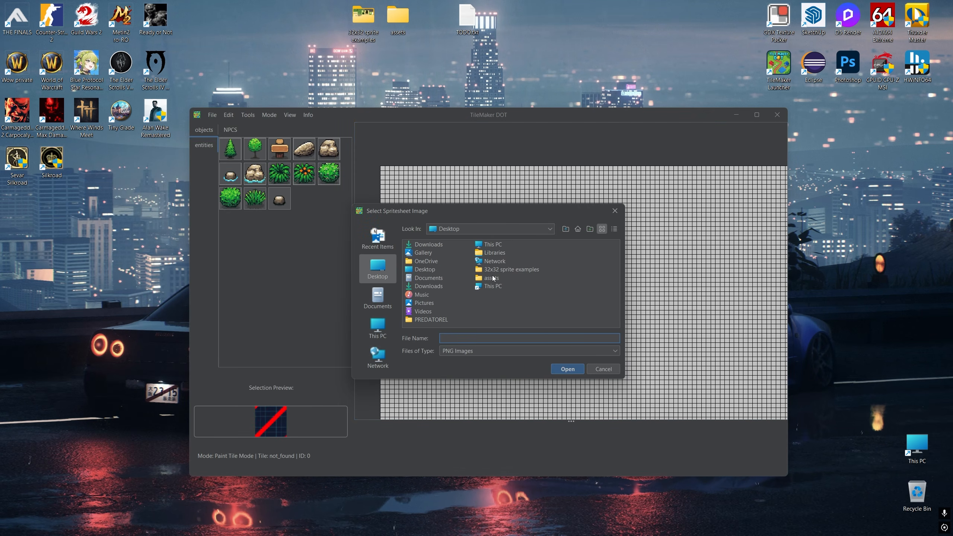
double_click(495, 268)
left_click(435, 278)
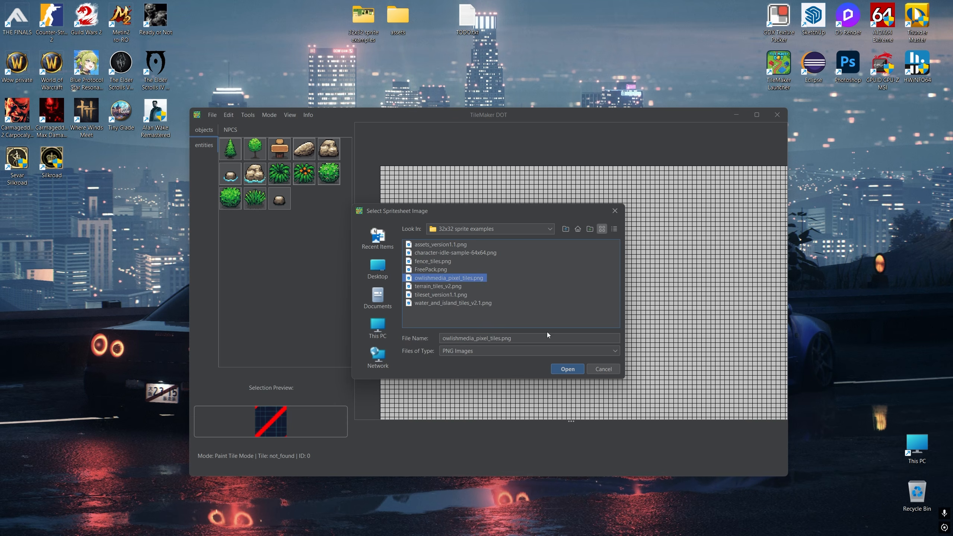
left_click(567, 369)
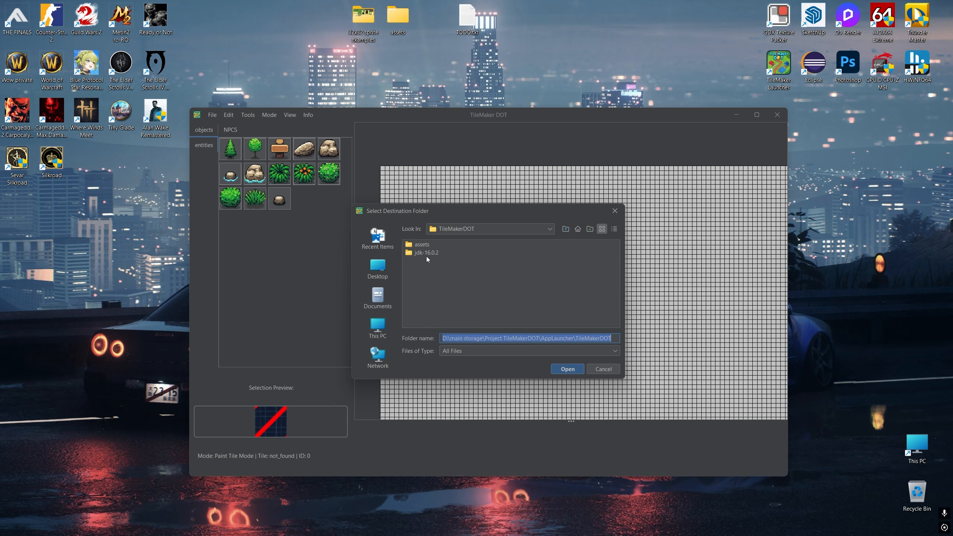
- Create a folder named grass inside the desktop's assets/tiles folder and choose it as the export destination
left_click(391, 260)
double_click(426, 278)
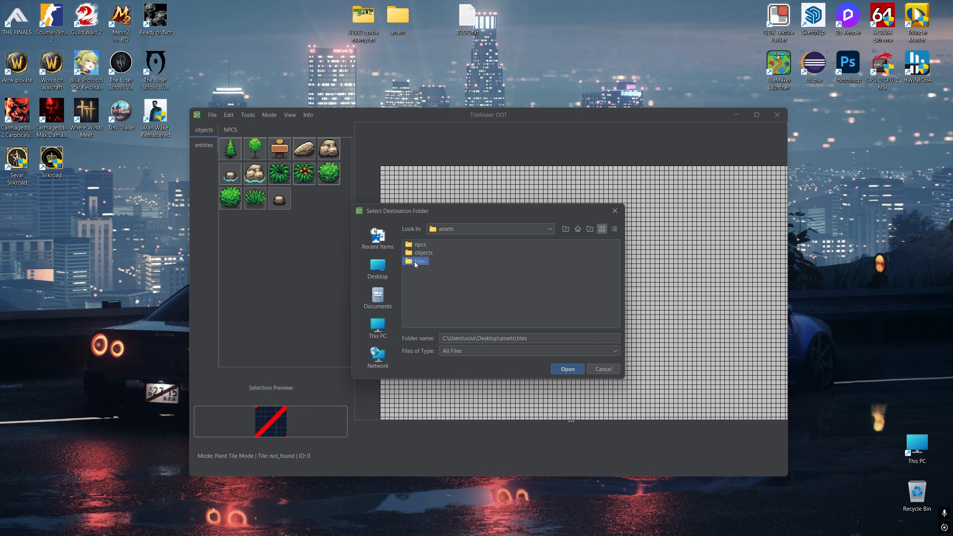
double_click(415, 263)
left_click(589, 228)
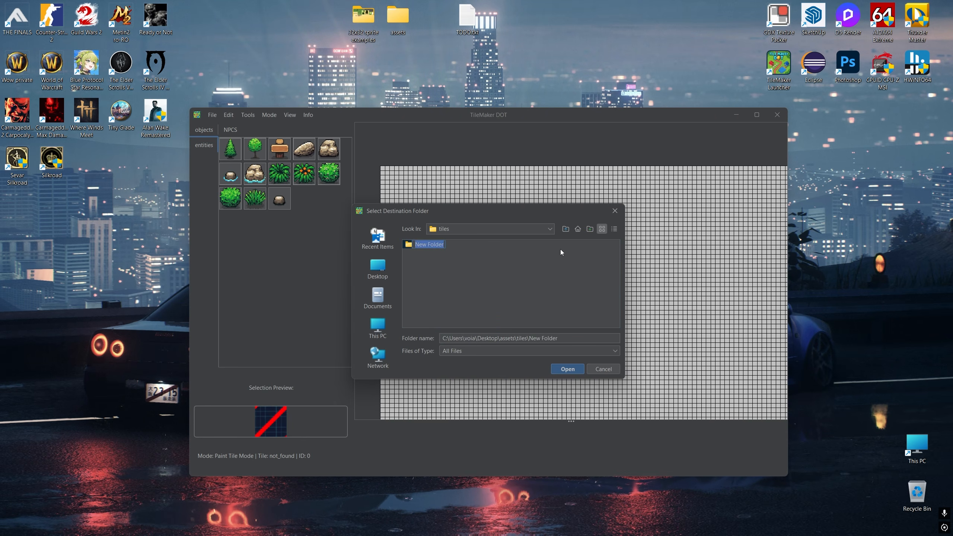
type("grass")
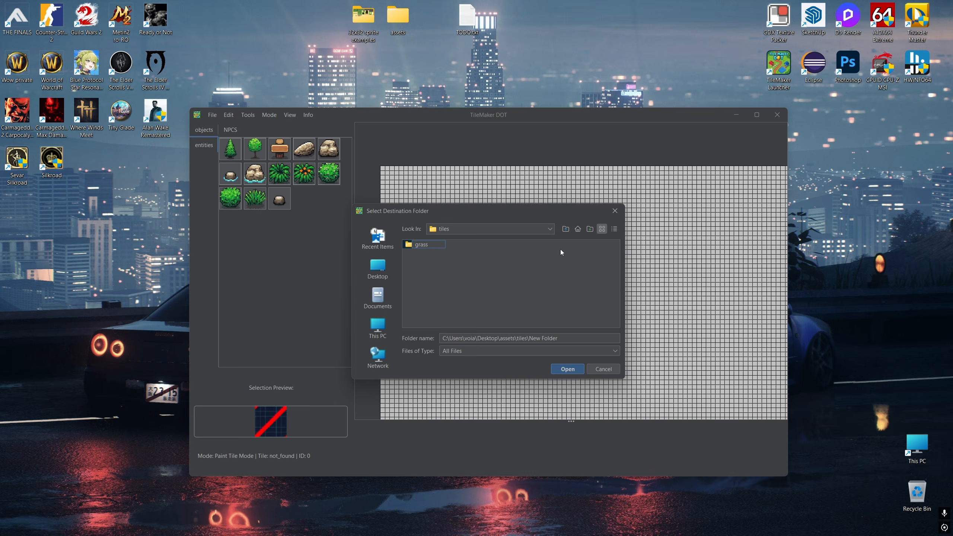
left_click(566, 369)
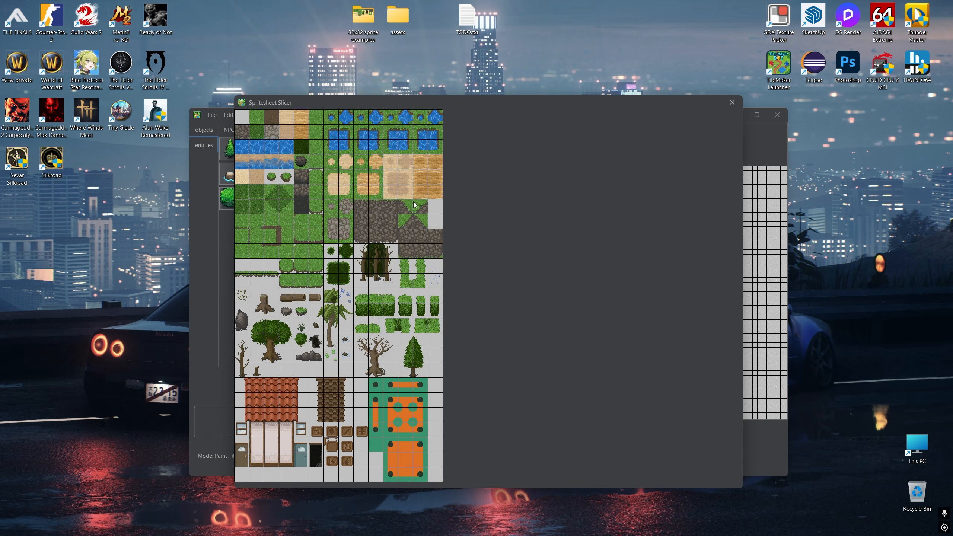
- Export the light grass tile as 1_newAsset and the dark grass tile below it as 2_newAsset
scroll(305, 121, "up", 5)
left_click_drag(307, 131, 341, 244)
scroll(334, 210, "up", 2)
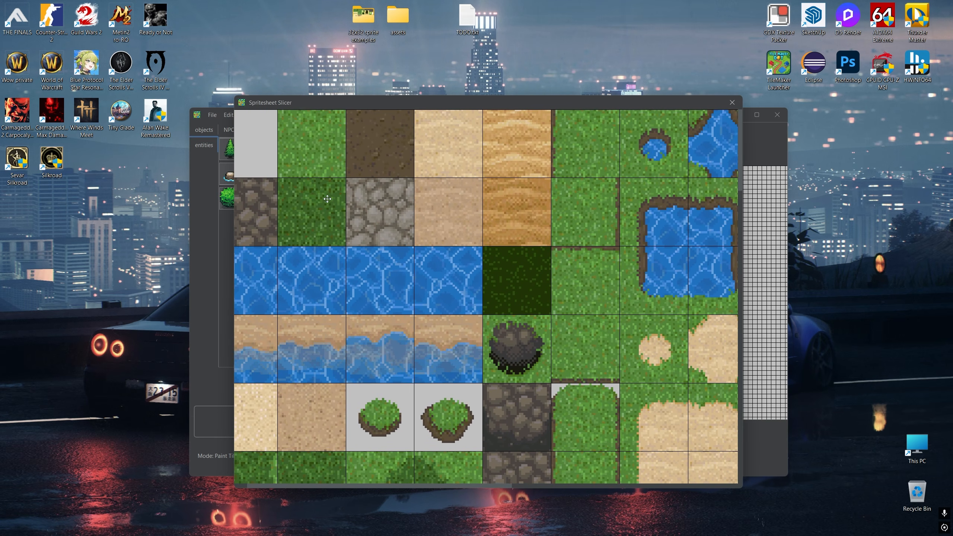
left_click_drag(319, 150, 330, 153)
left_click(326, 150)
left_click(490, 311)
left_click(347, 222)
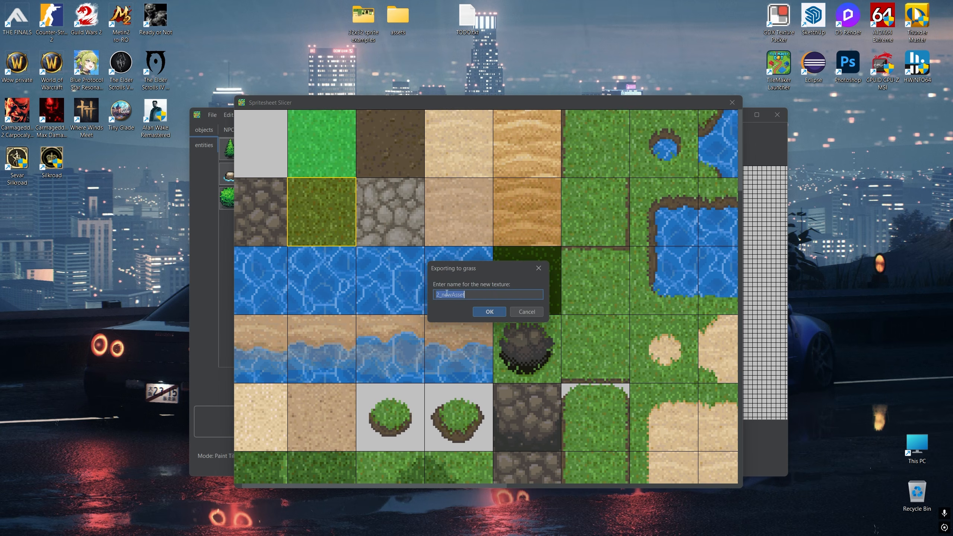
left_click(490, 311)
- Export the brown dirt tile as 3_newAsset and the dark cobblestone tile as 4_newAsset
scroll(343, 203, "down", 1)
scroll(342, 203, "up", 1)
left_click(362, 143)
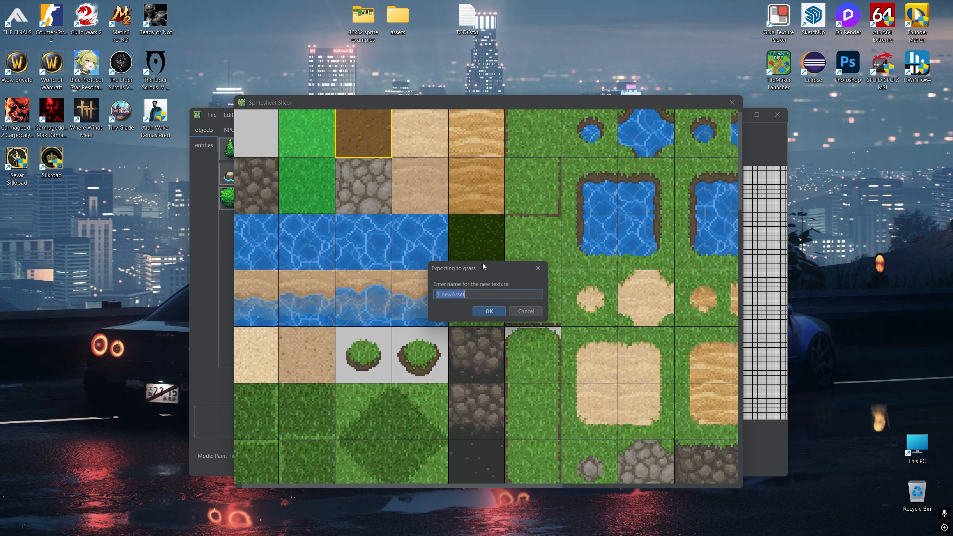
left_click(494, 312)
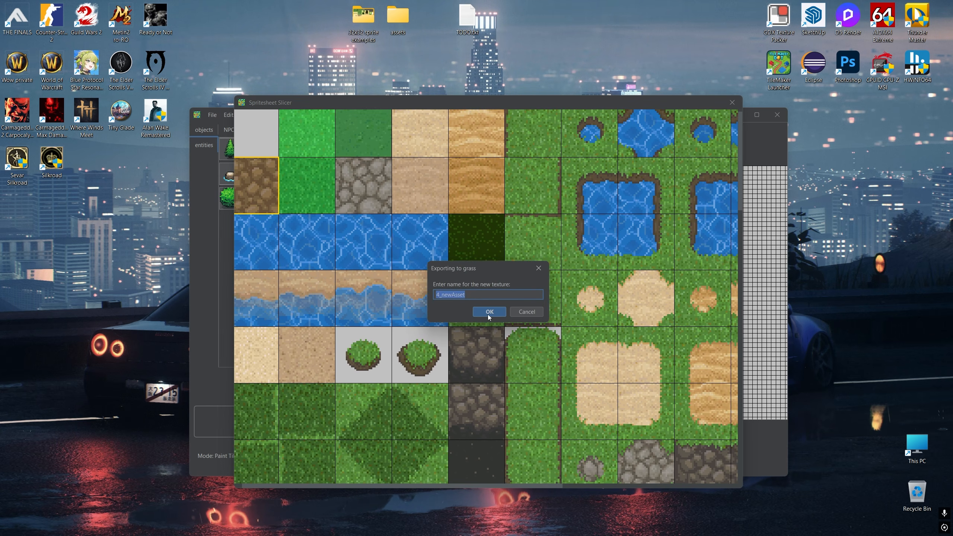
left_click(489, 311)
- Export the rippled sand tile from the first row as 5_newAsset and the third water tile as 6_newAsset
left_click(494, 168)
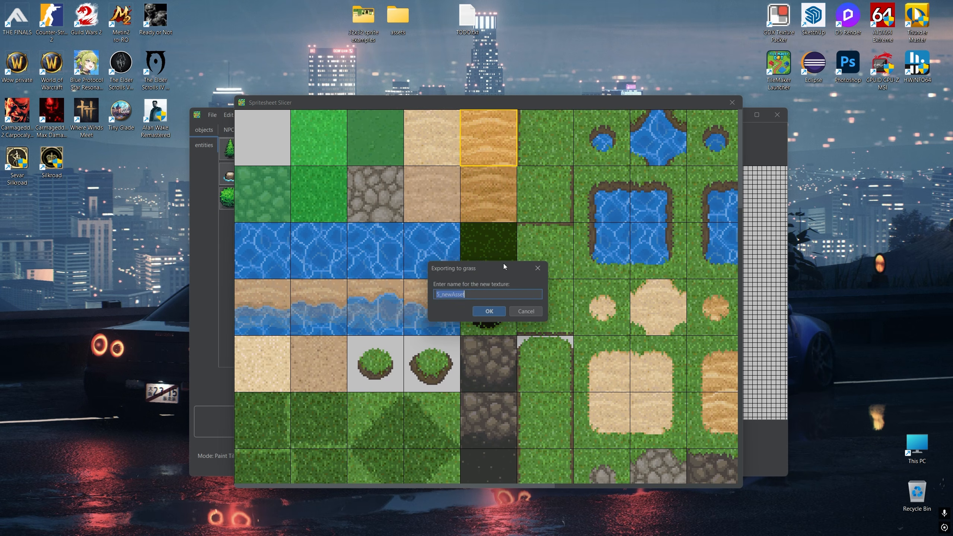
left_click(494, 312)
left_click(432, 256)
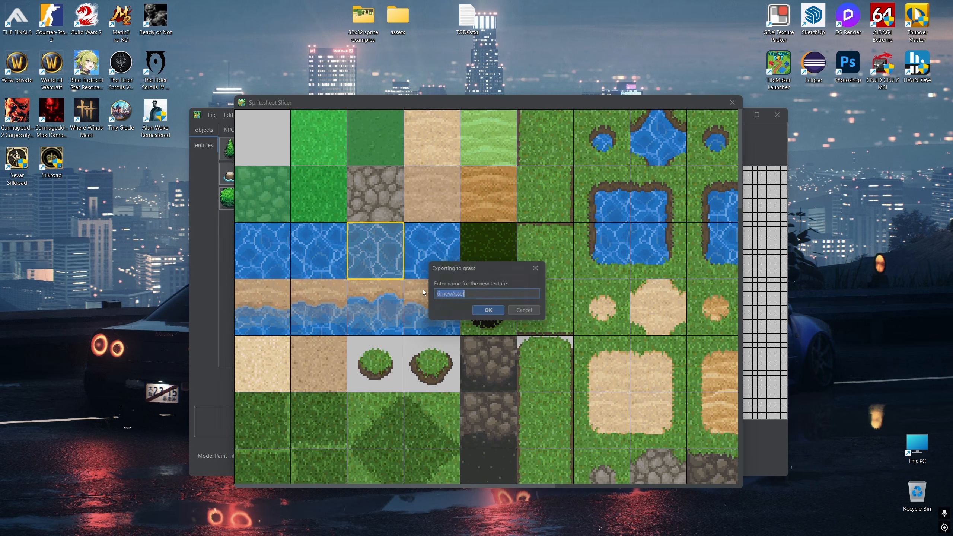
left_click(487, 314)
- Look over the remaining terrain, vegetation and building tiles of the spritesheet and close the slicer
scroll(498, 332, "down", 2)
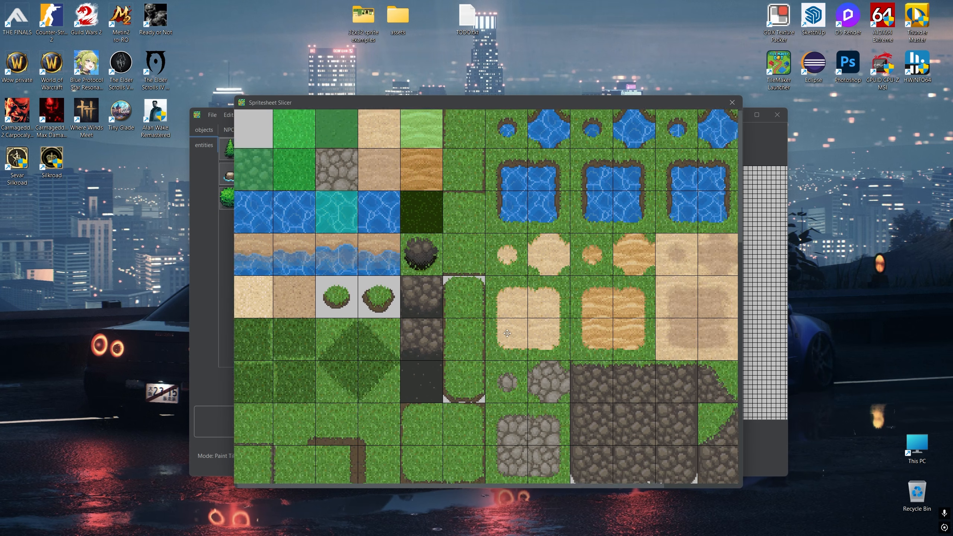
left_click_drag(498, 332, 433, 189)
scroll(435, 186, "down", 2)
left_click_drag(525, 183, 601, 274)
scroll(601, 274, "up", 1)
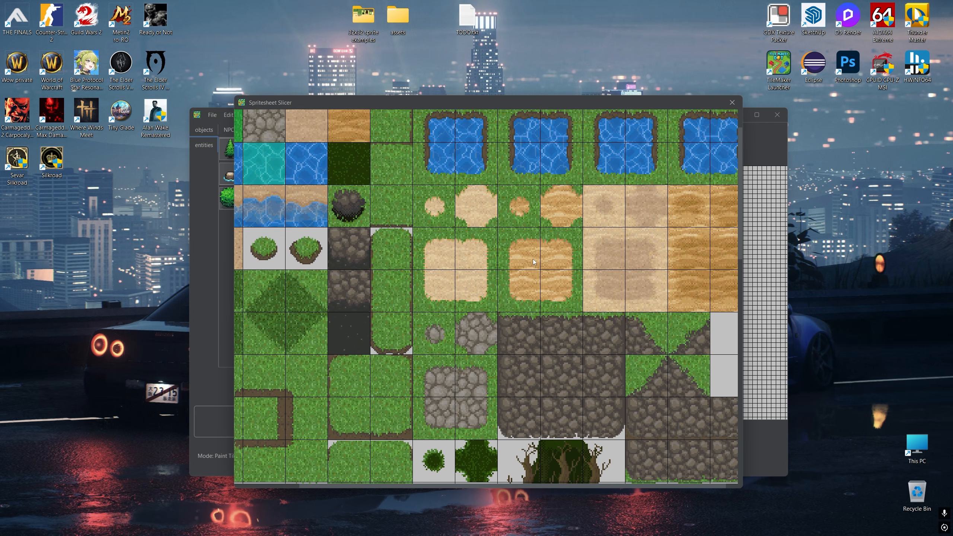
scroll(537, 272, "down", 1)
scroll(363, 337, "down", 4)
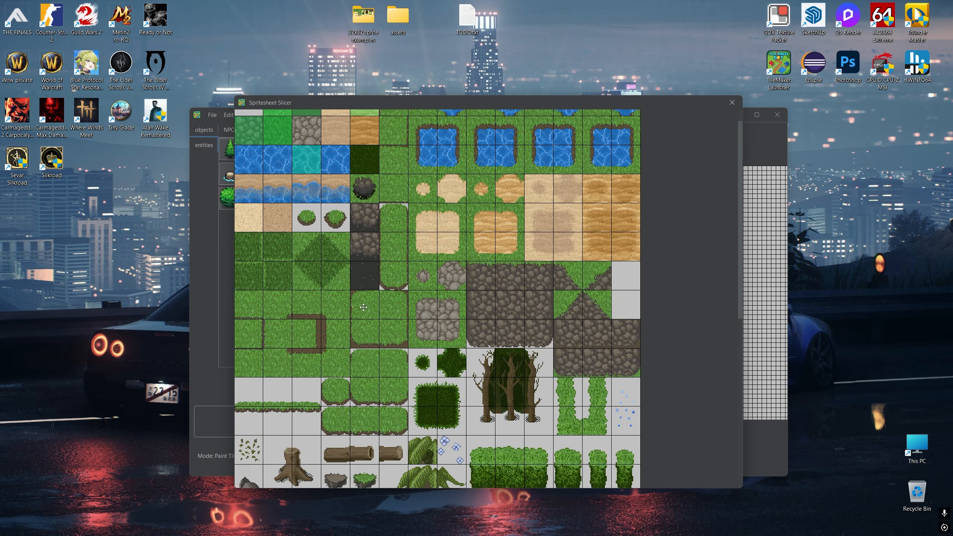
scroll(435, 347, "up", 4)
scroll(435, 346, "down", 1)
scroll(435, 347, "down", 3)
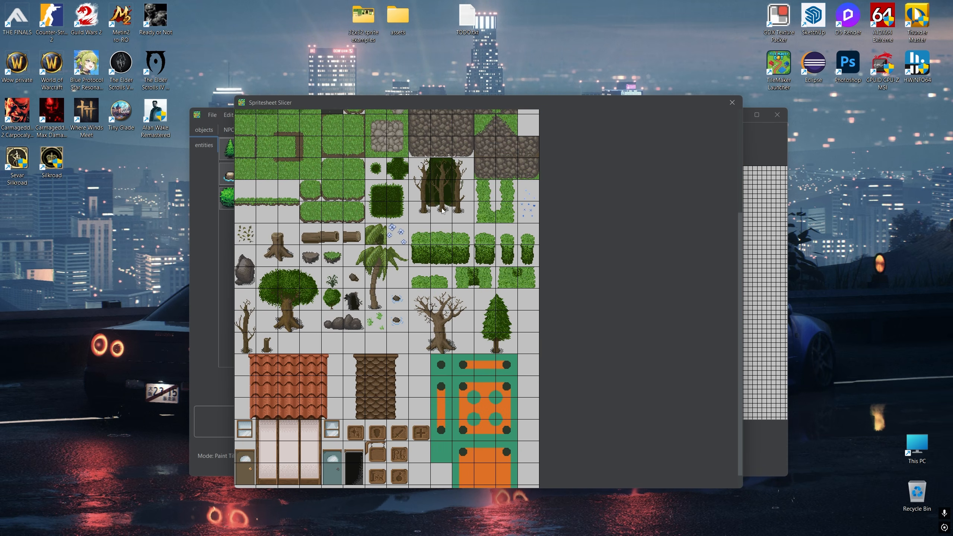
left_click(732, 102)
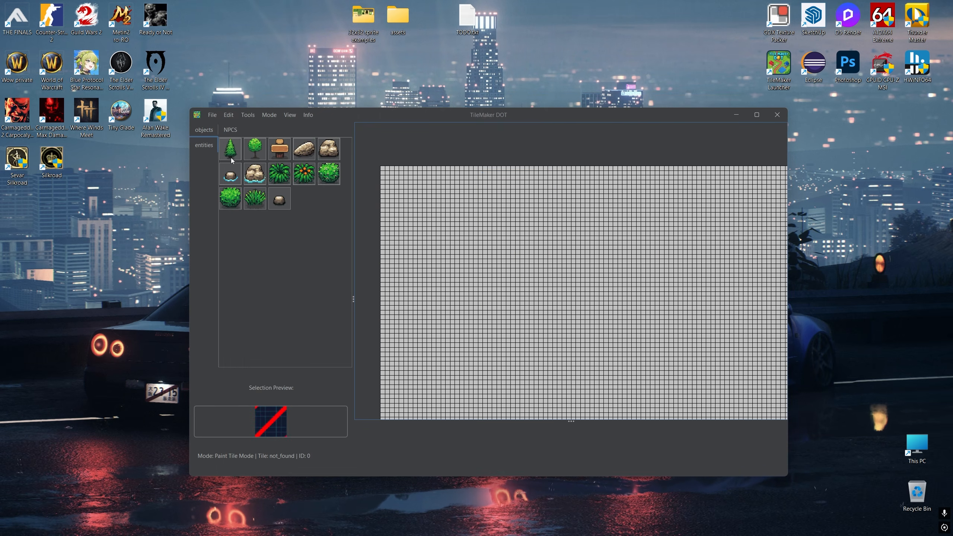
- Refresh the assets to load the new exports and select the sand tile 5_newAsset from the grass set
left_click(241, 116)
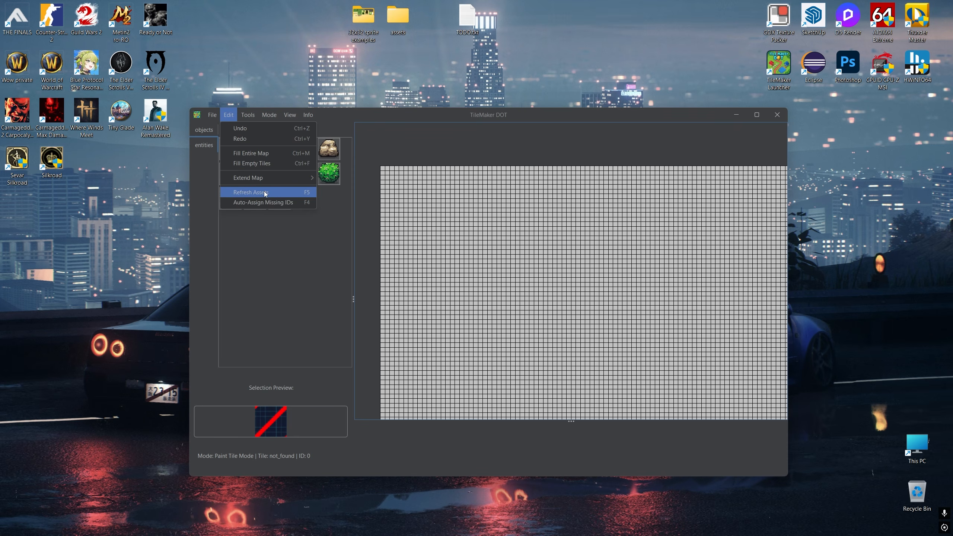
left_click(280, 192)
left_click(494, 309)
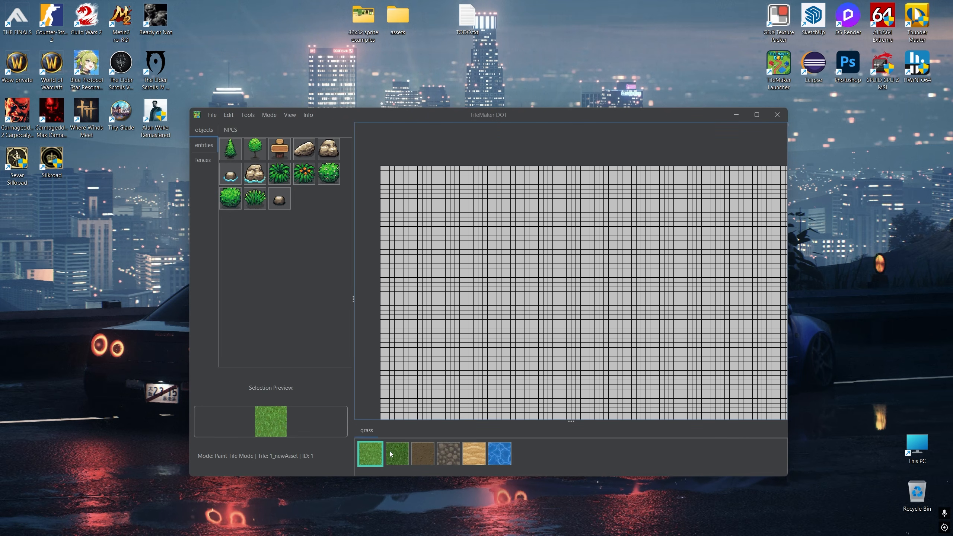
left_click(420, 454)
left_click(474, 458)
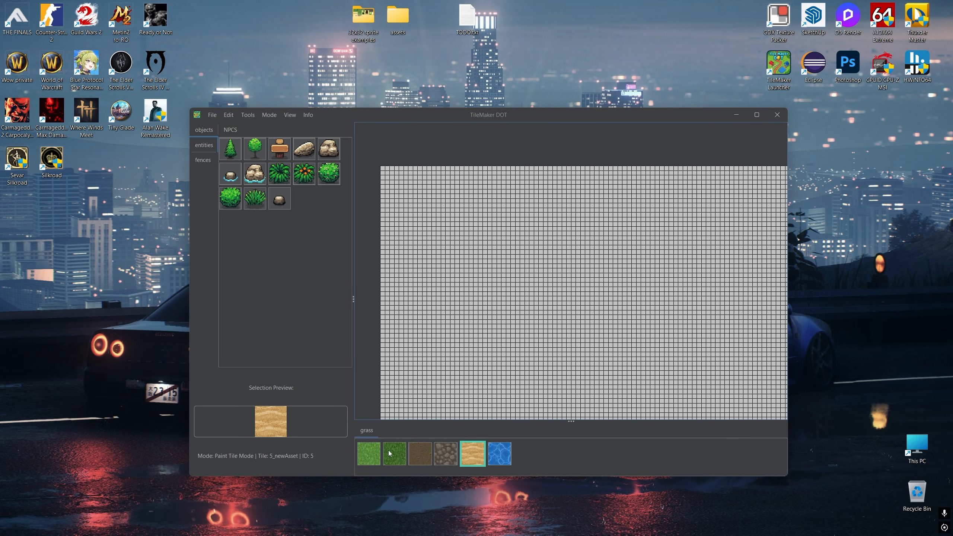
- Look through the entities, fences and human NPC sets, select the NPC 1_newAsset and preview it over the map grid
left_click(202, 160)
left_click(200, 146)
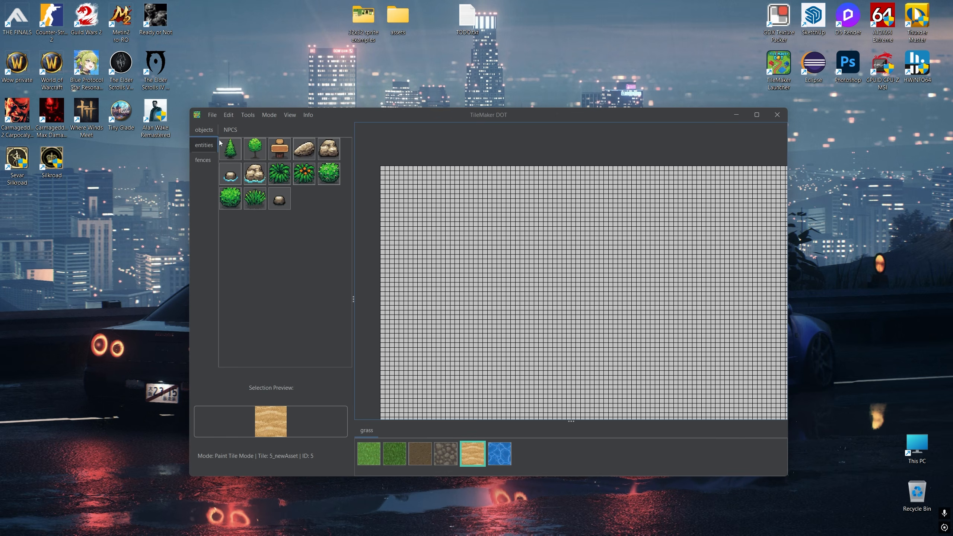
left_click(230, 130)
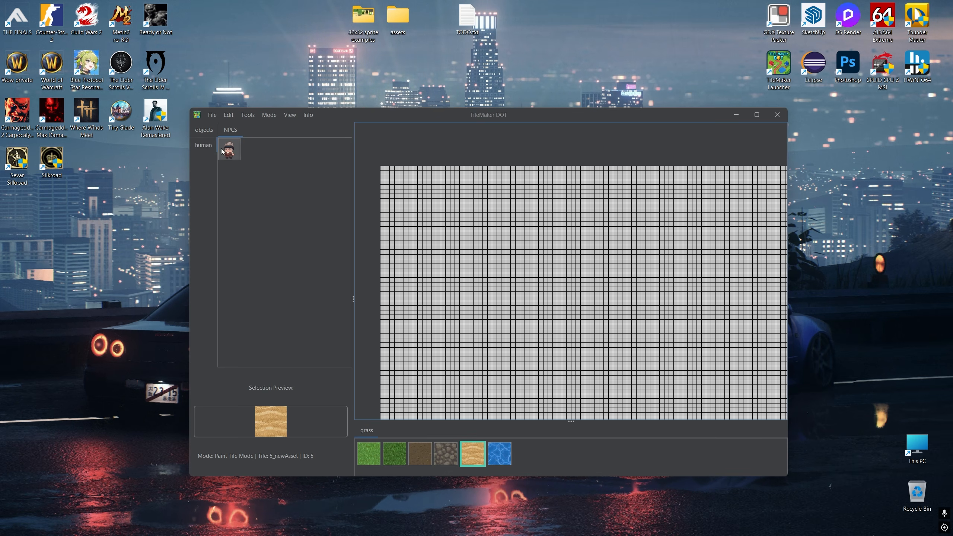
left_click(229, 148)
left_click(212, 129)
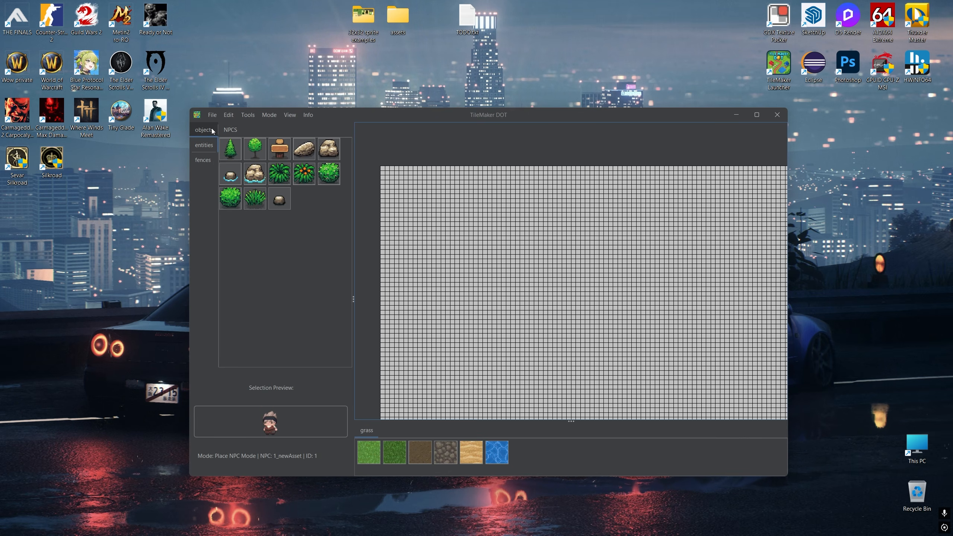
scroll(414, 203, "up", 4)
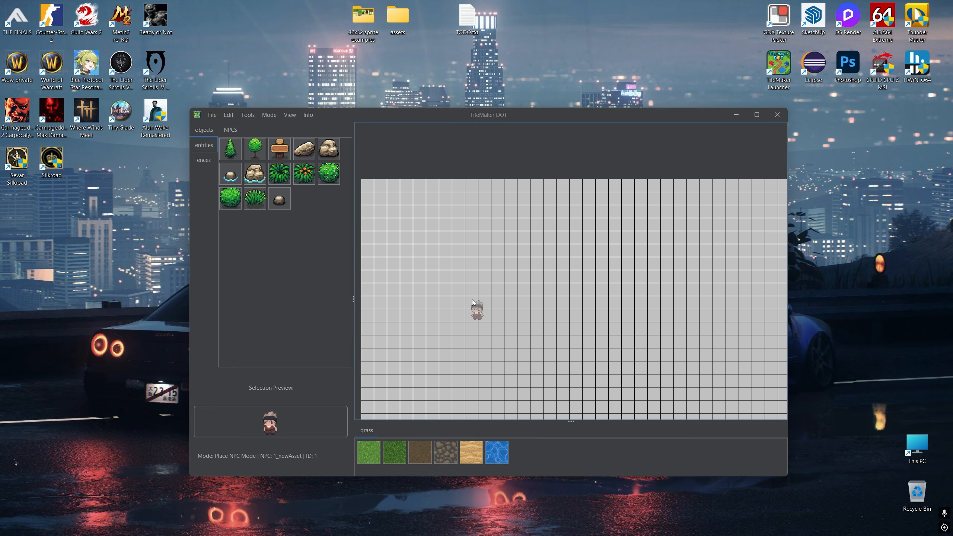
scroll(473, 310, "down", 4)
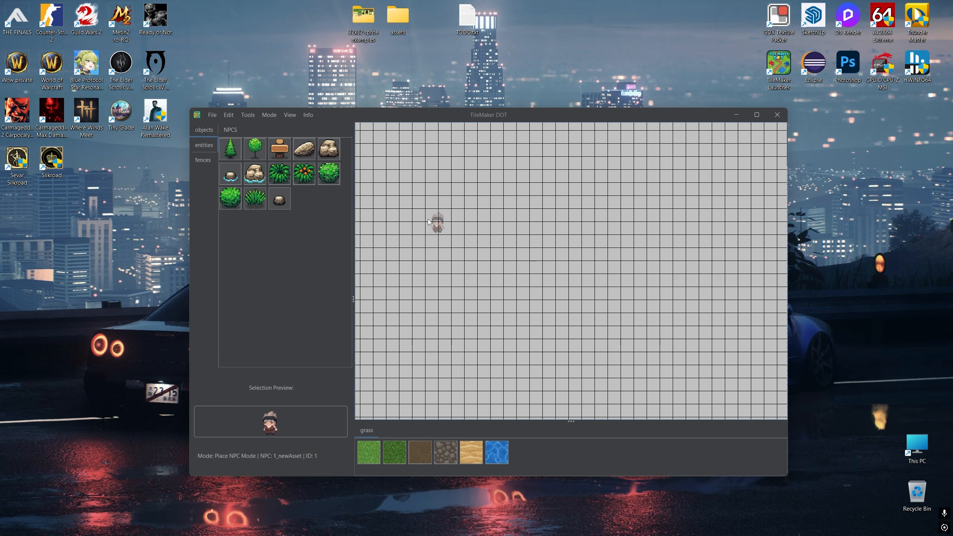
scroll(427, 219, "up", 3)
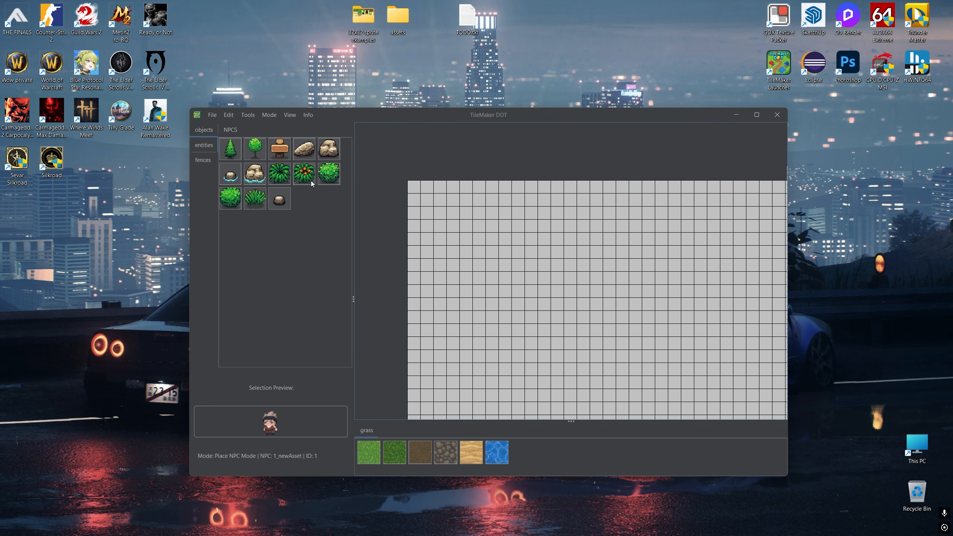
- Open the desktop's assets folder in File Explorer and go to its objects/entities subfolder
double_click(398, 17)
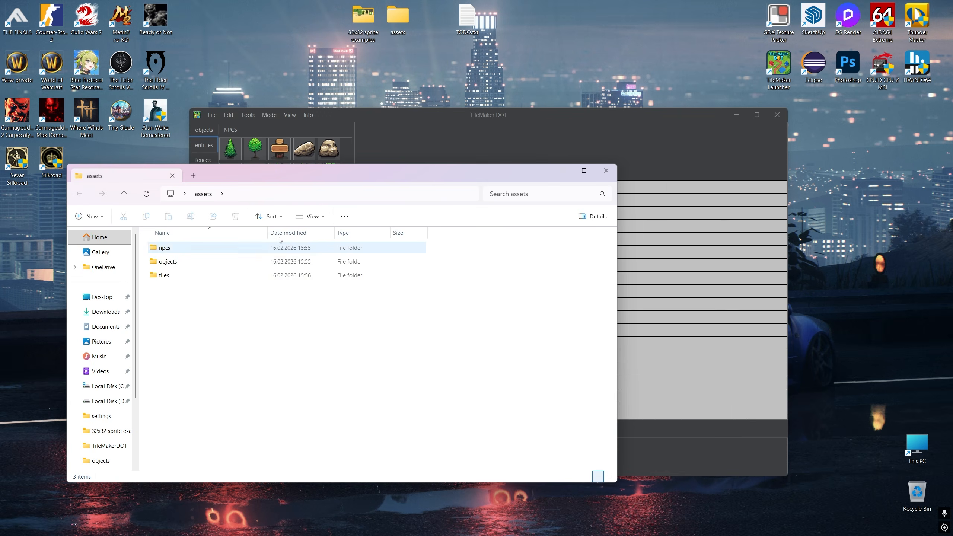
left_click_drag(296, 176, 475, 150)
double_click(347, 235)
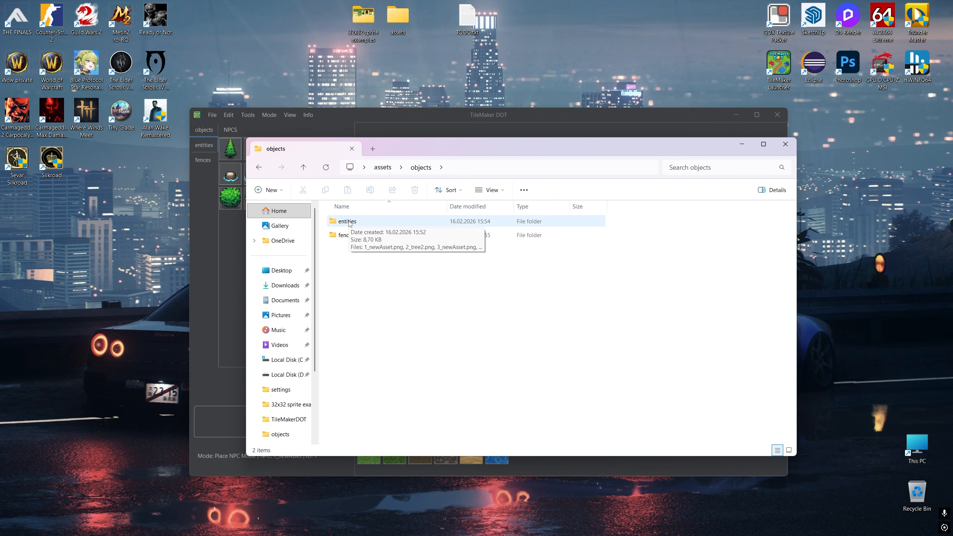
double_click(348, 222)
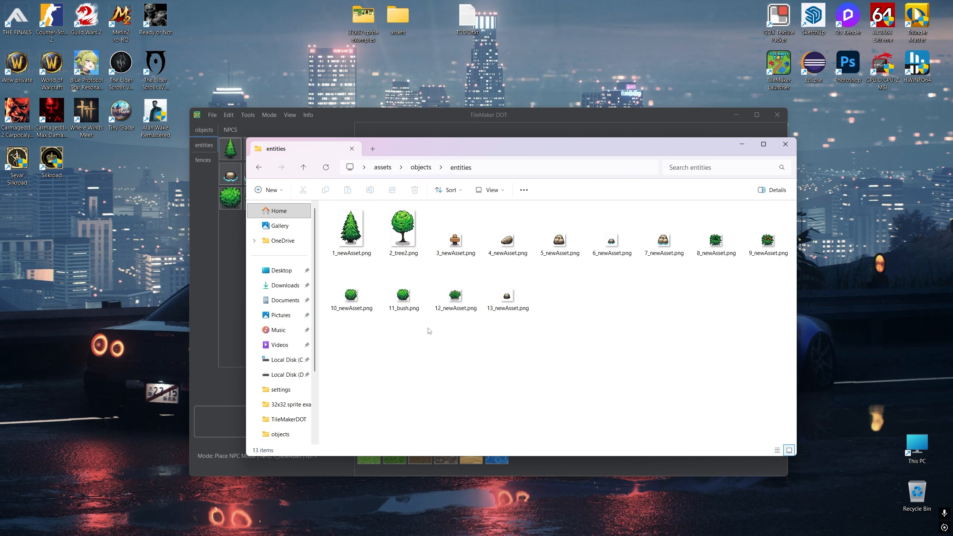
left_click_drag(705, 286, 775, 240)
left_click(733, 265)
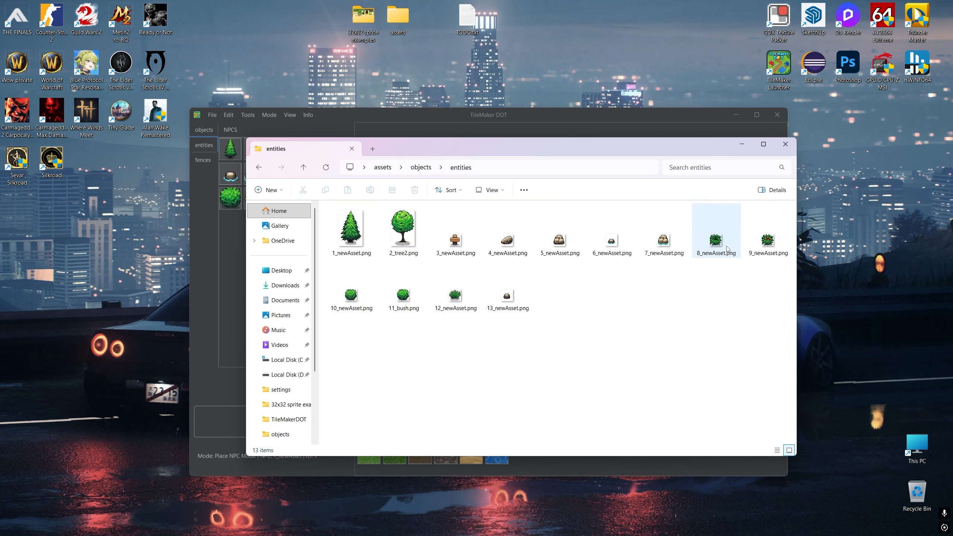
- Rename the green plant image 8_newAsset.png as 8_newAsset_f1.png to mark it as the first animation frame
left_click(727, 249)
left_click(718, 255)
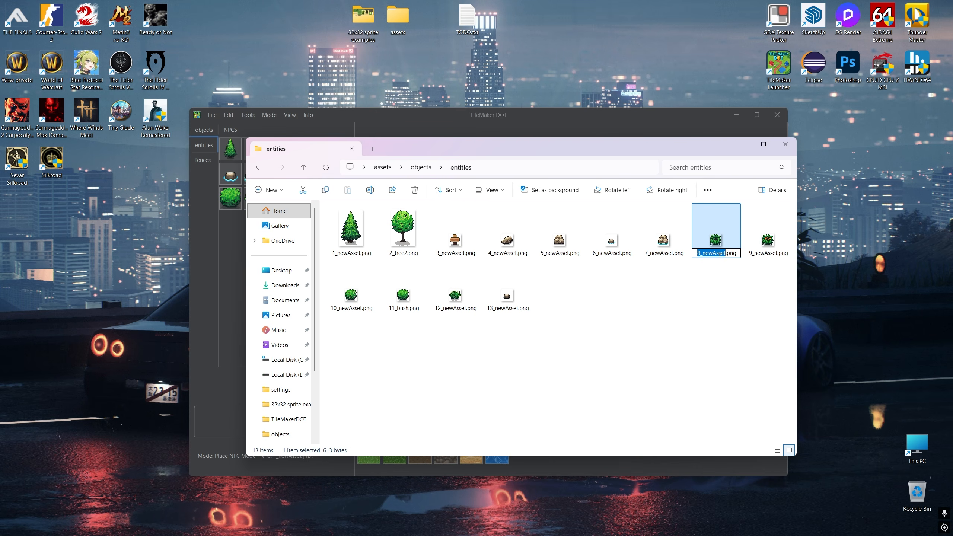
key("Escape")
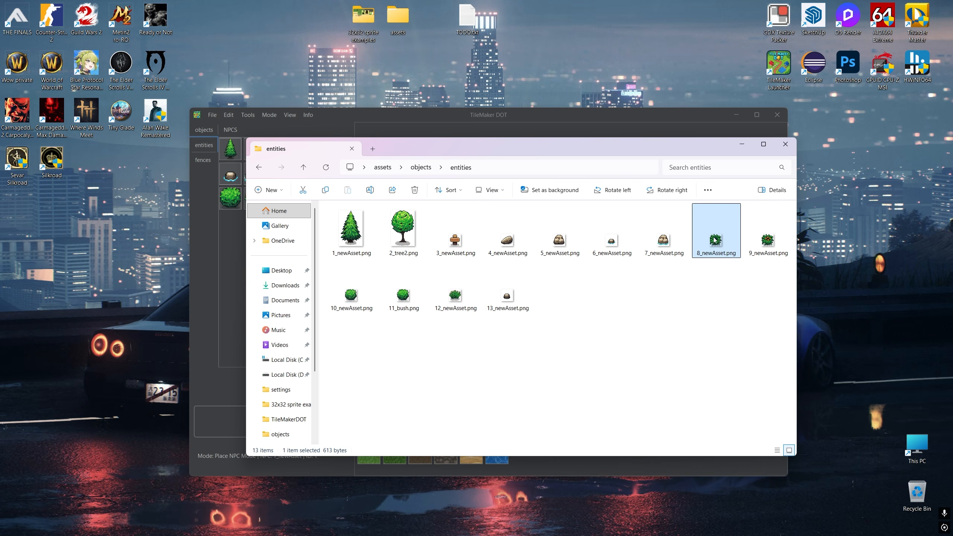
left_click(719, 254)
left_click(723, 254)
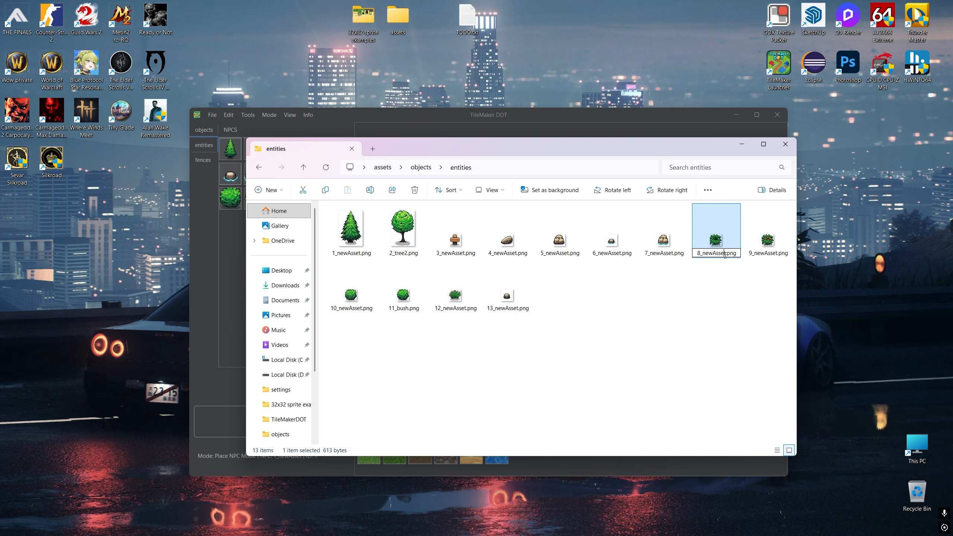
type("_f1")
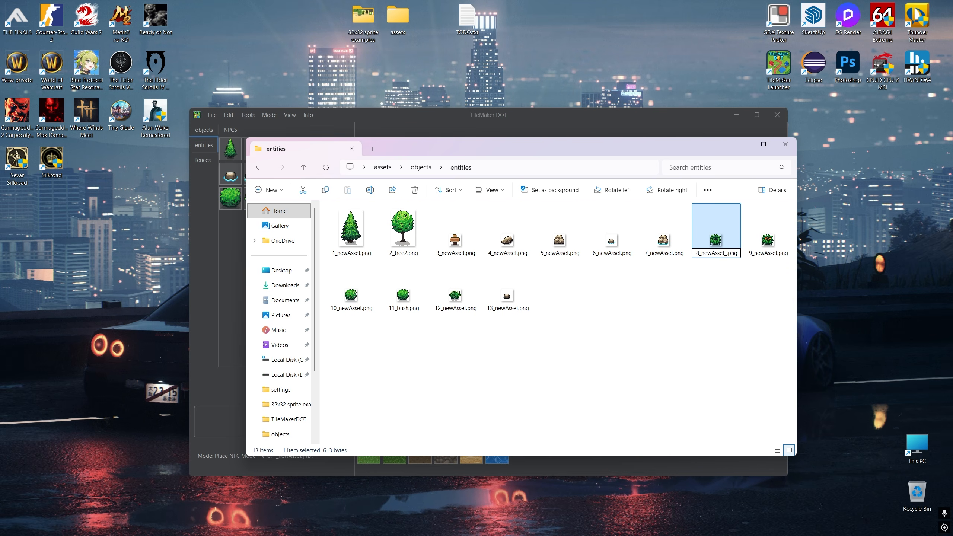
key("Return")
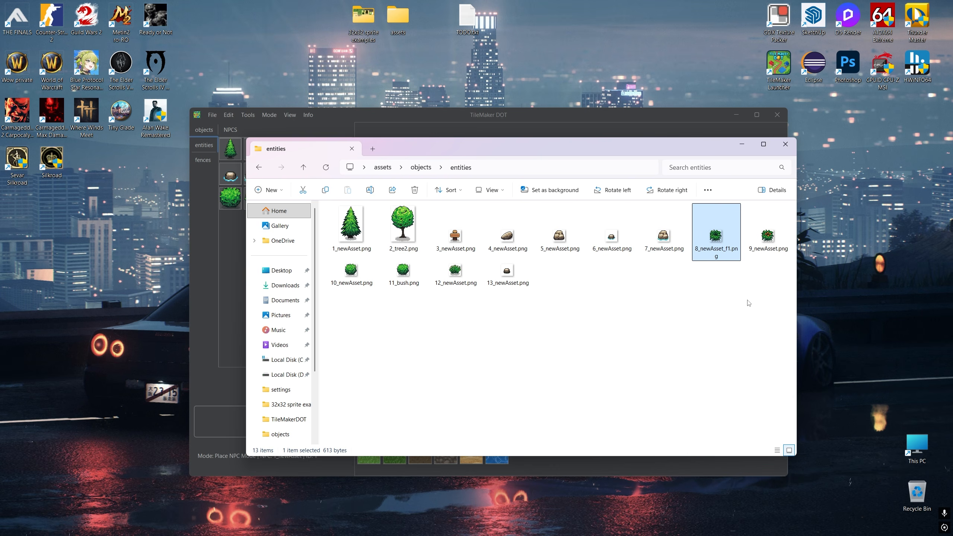
- Rename 9_newAsset.png as 8_newAsset_f2.png to make it the second animation frame of asset 8
left_click(770, 248)
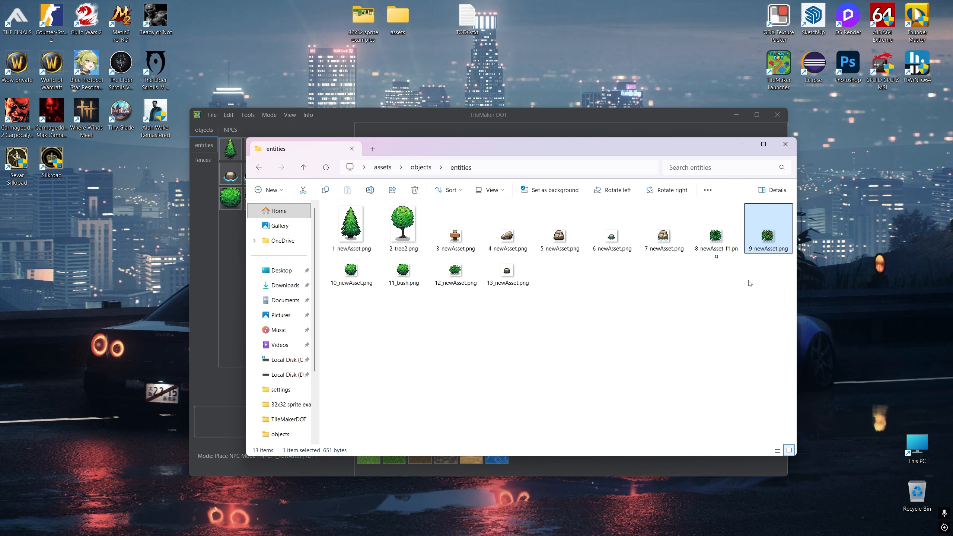
left_click(717, 241)
key("F2")
key("ctrl+c")
key("Tab")
key("ctrl+v")
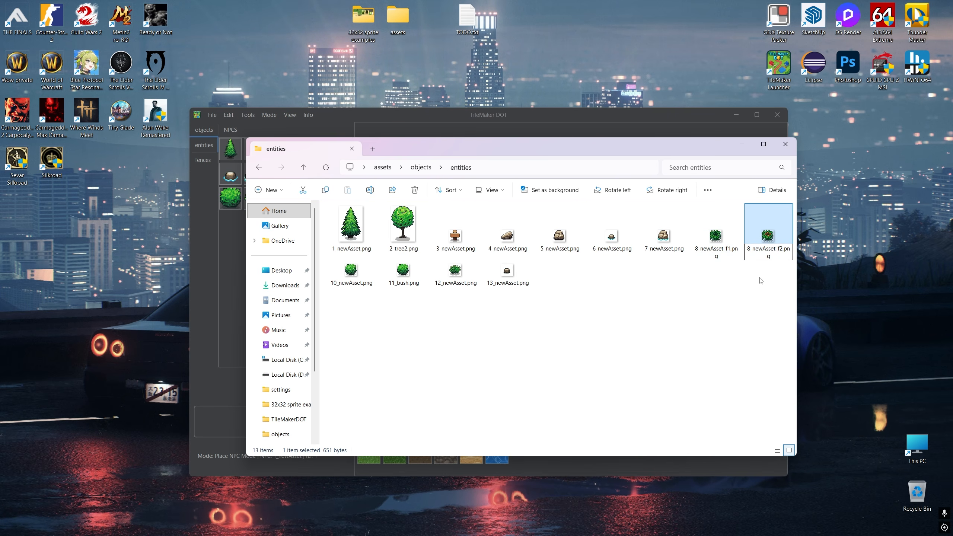
key("Return")
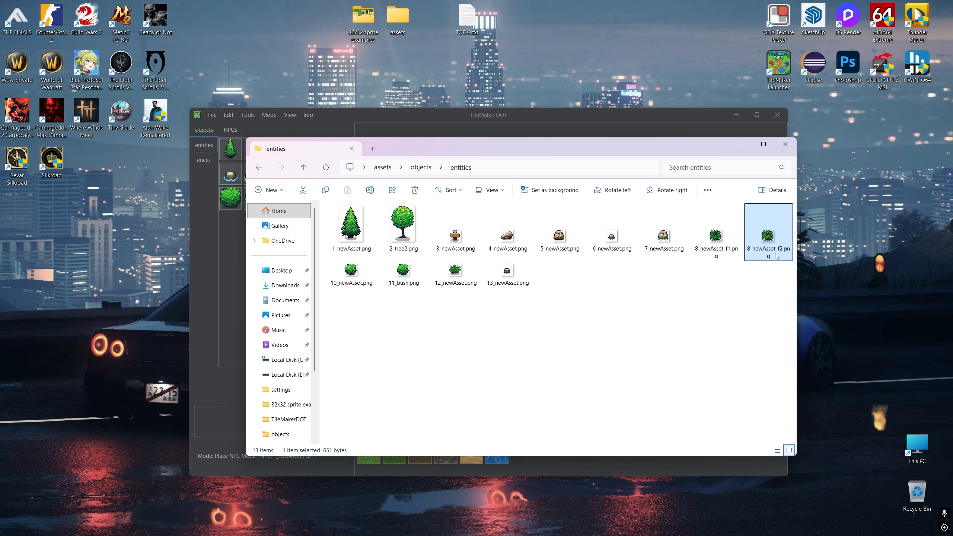
- Return to TileMaker DOT and refresh the assets to load the renamed frame files
left_click(742, 144)
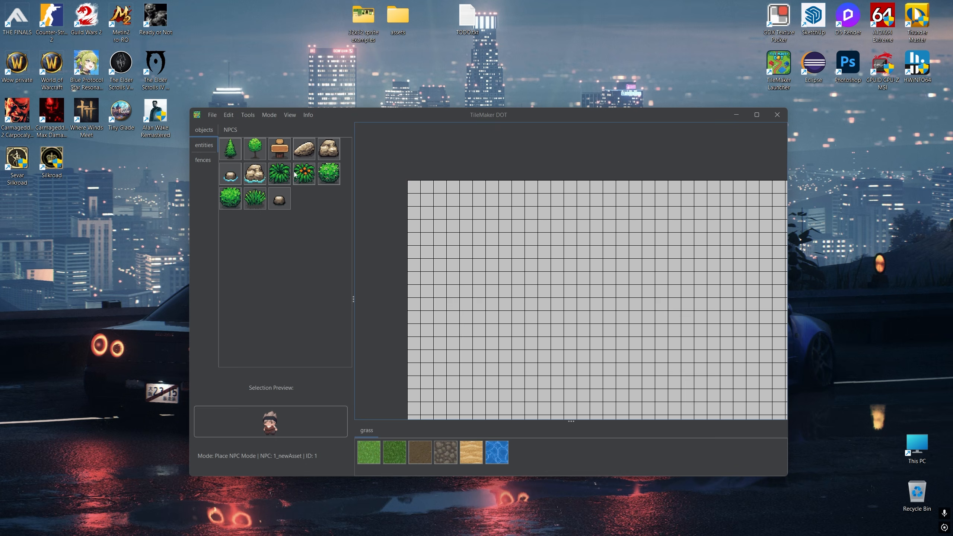
left_click(228, 115)
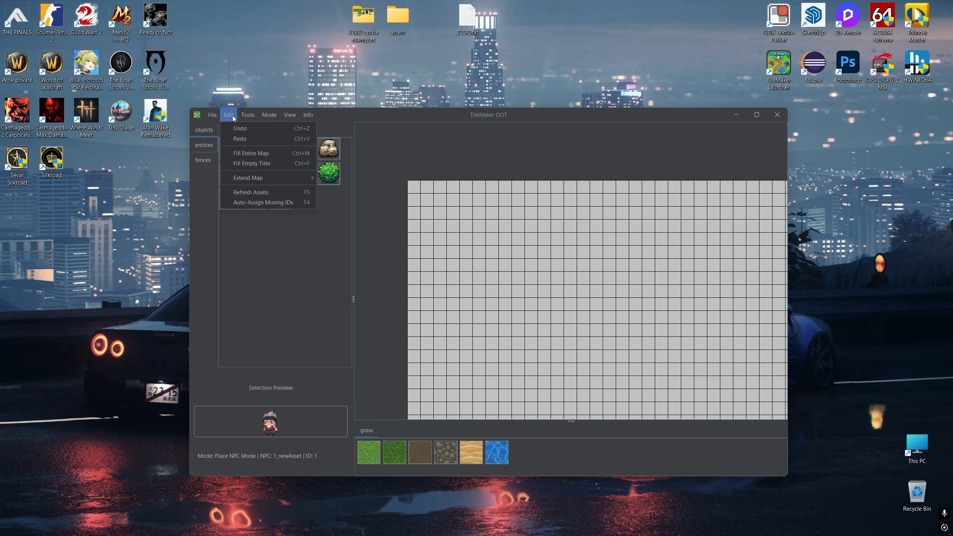
left_click(265, 190)
left_click(493, 308)
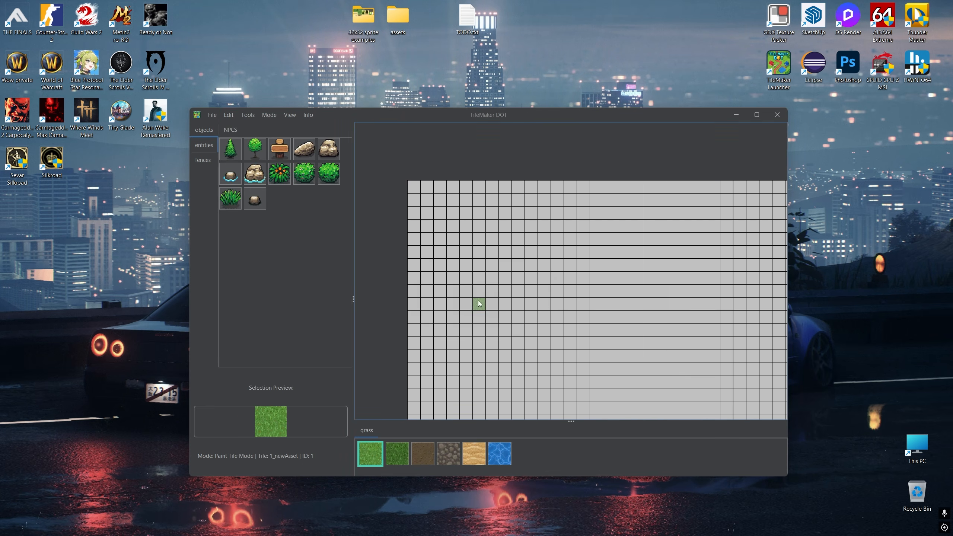
- Place two animated 8_newAsset plants near the map's upper-left corner and compare them with the two frame files
left_click(284, 183)
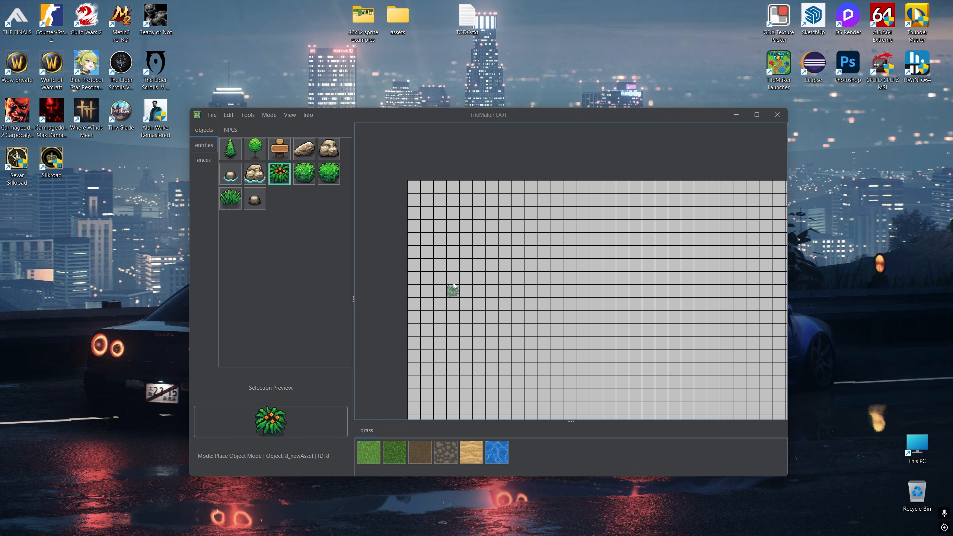
scroll(452, 283, "up", 3)
left_click(536, 287)
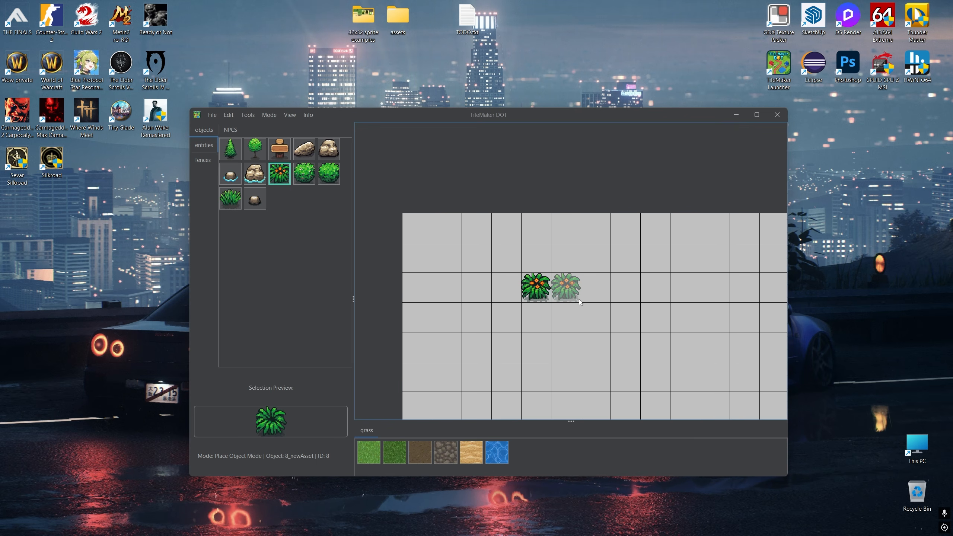
left_click(596, 317)
scroll(620, 318, "up", 2)
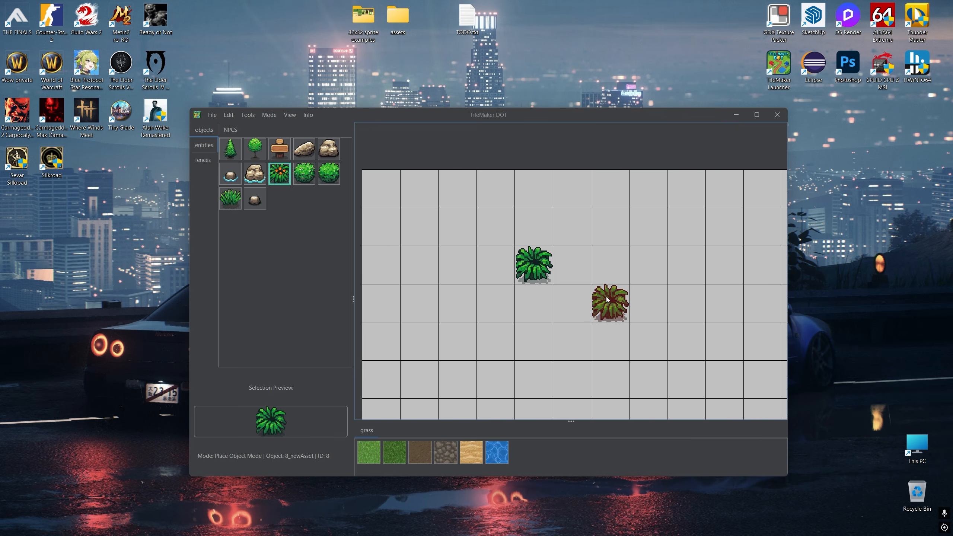
key("alt+Tab")
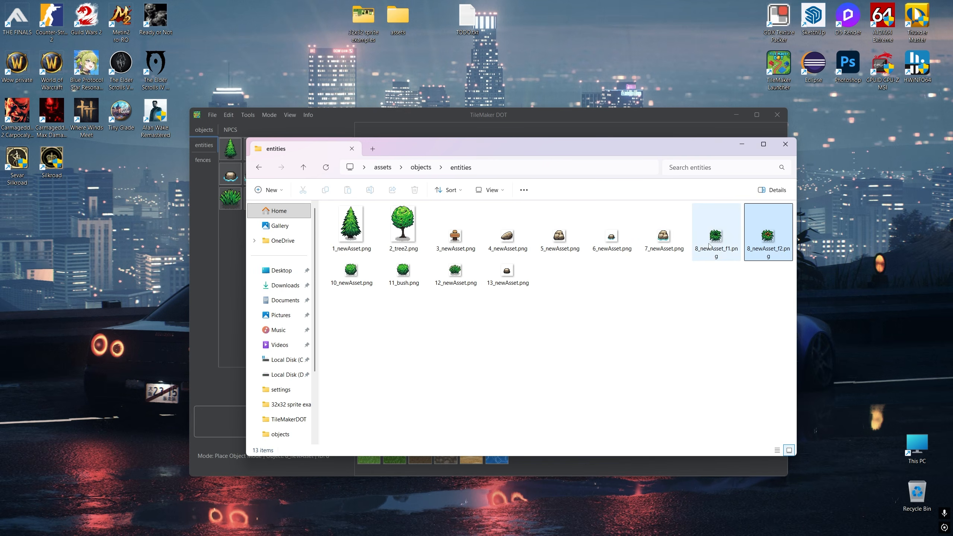
left_click(744, 146)
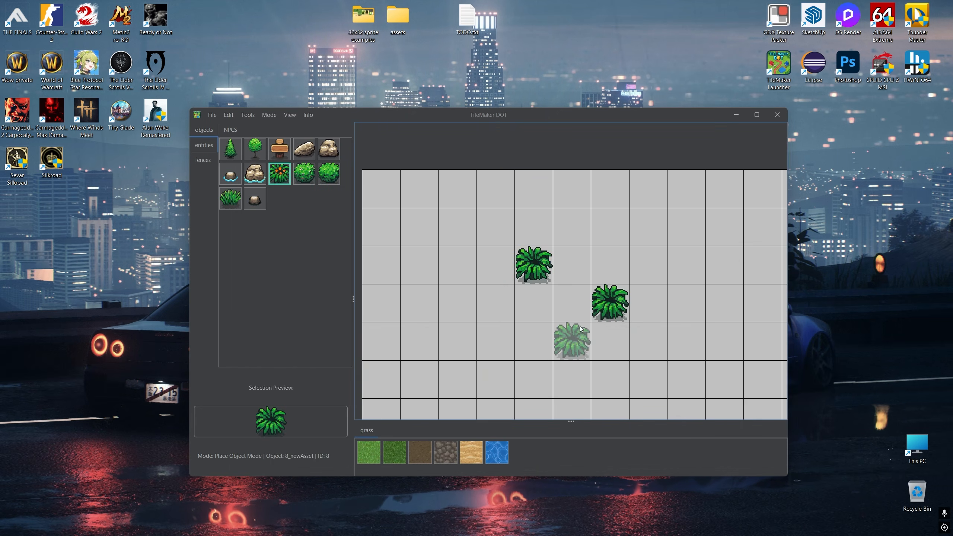
scroll(532, 272, "up", 2)
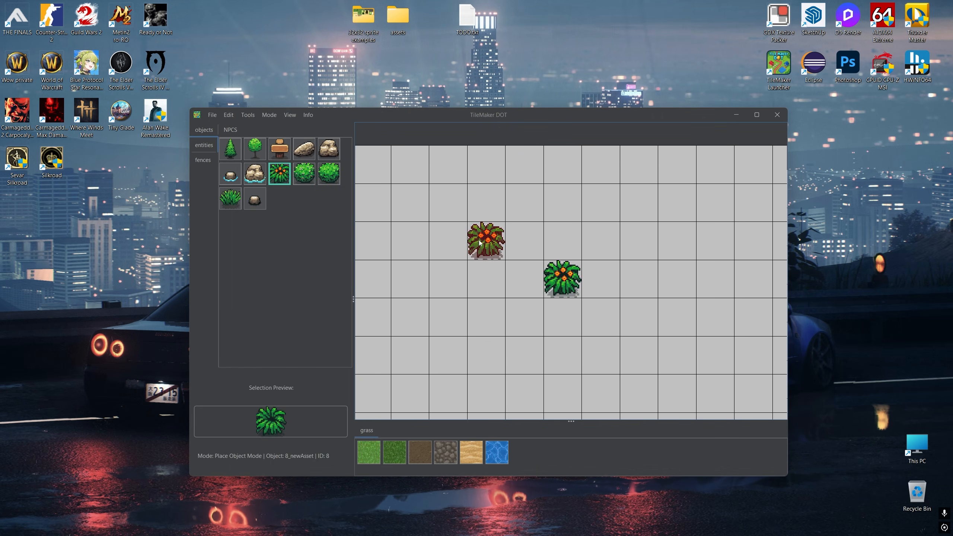
- Erase both 8_newAsset plants from the map
key("e")
left_click(559, 276)
key("e")
scroll(452, 206, "down", 4)
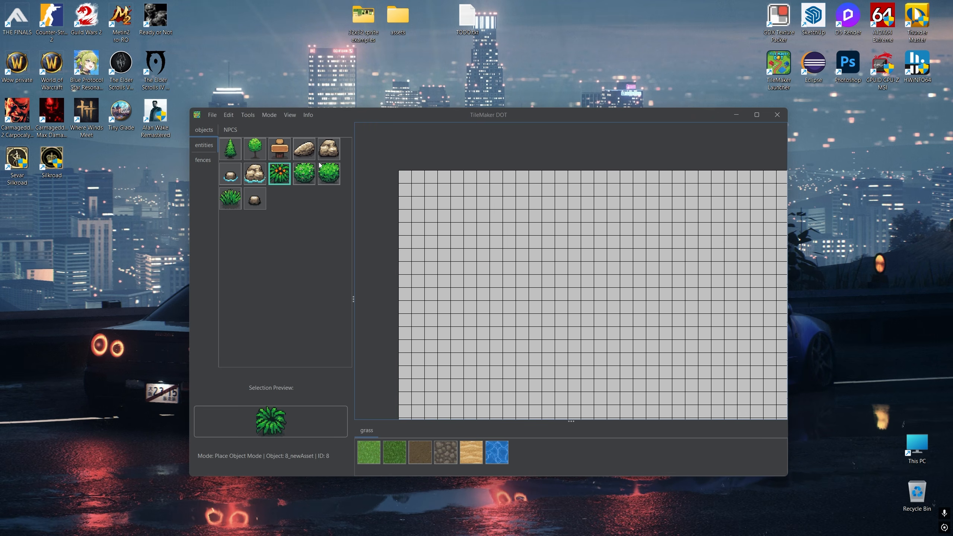
- Load the map noTextures.tmdot from Local Disk (D:) and acknowledge the missing-asset warnings
left_click(220, 118)
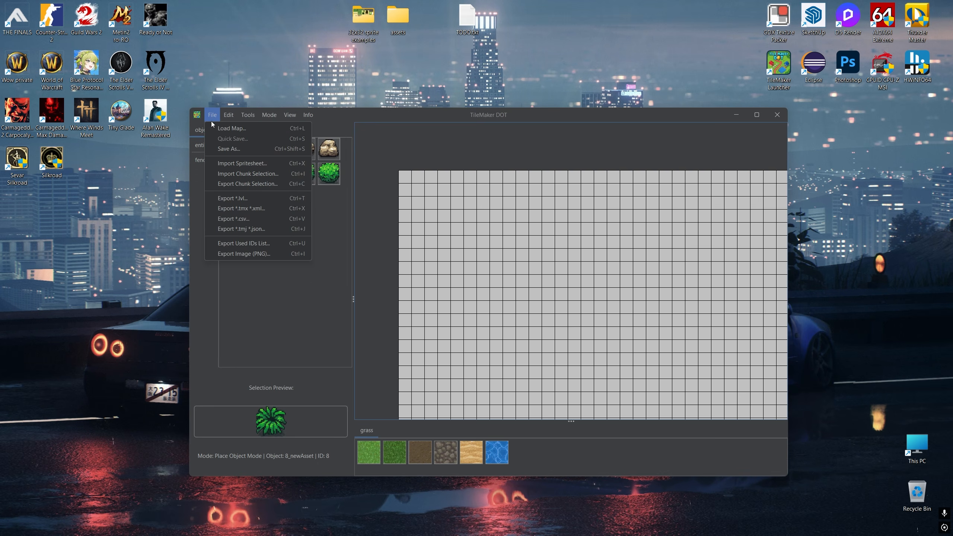
left_click(223, 128)
left_click(386, 271)
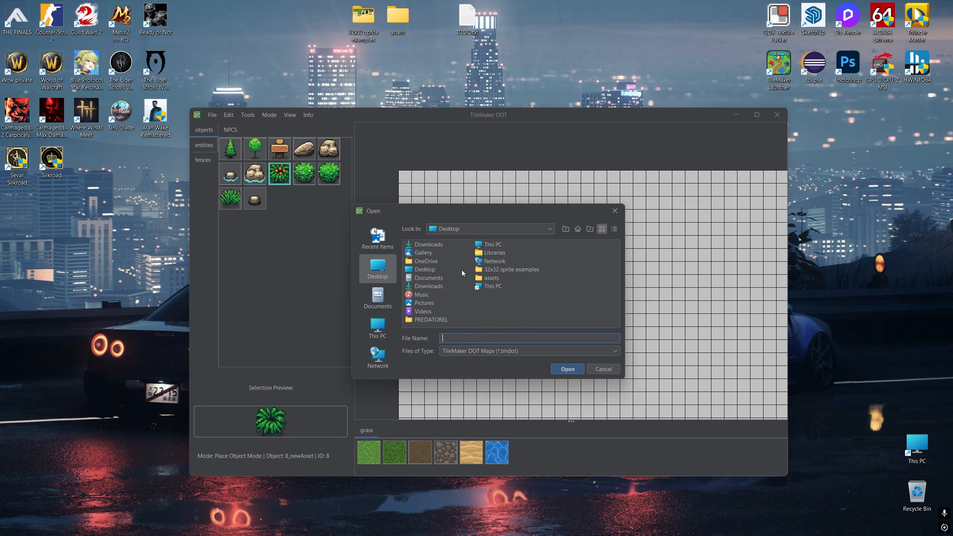
left_click(382, 338)
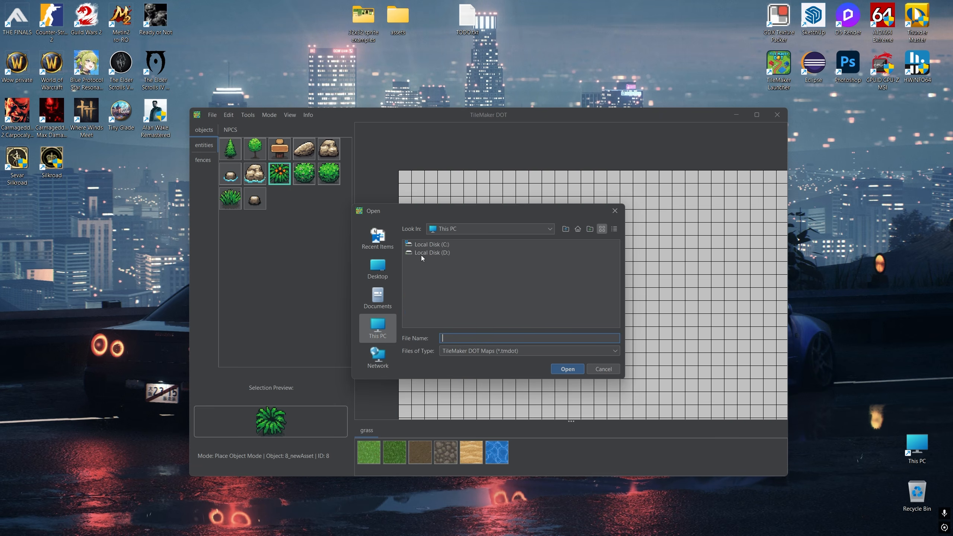
double_click(421, 255)
left_click(437, 295)
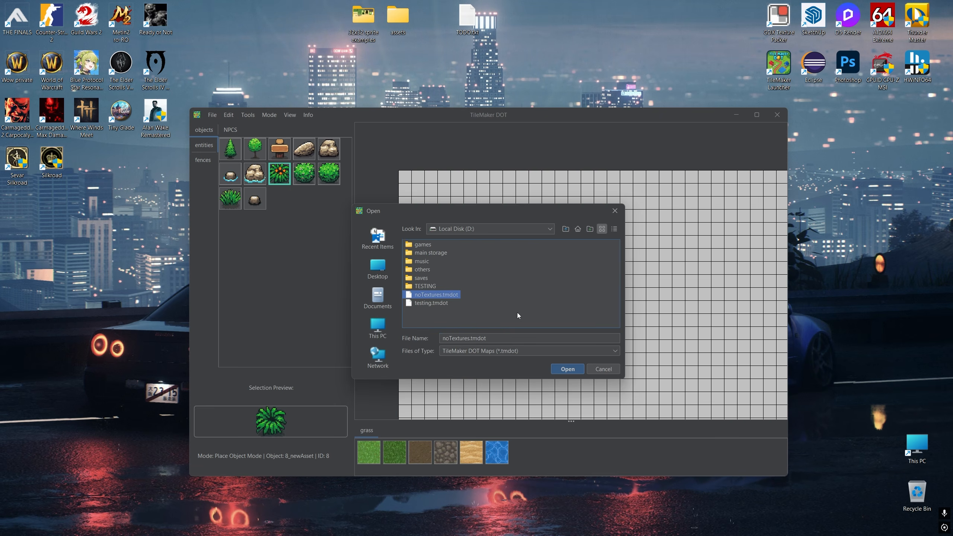
left_click(567, 369)
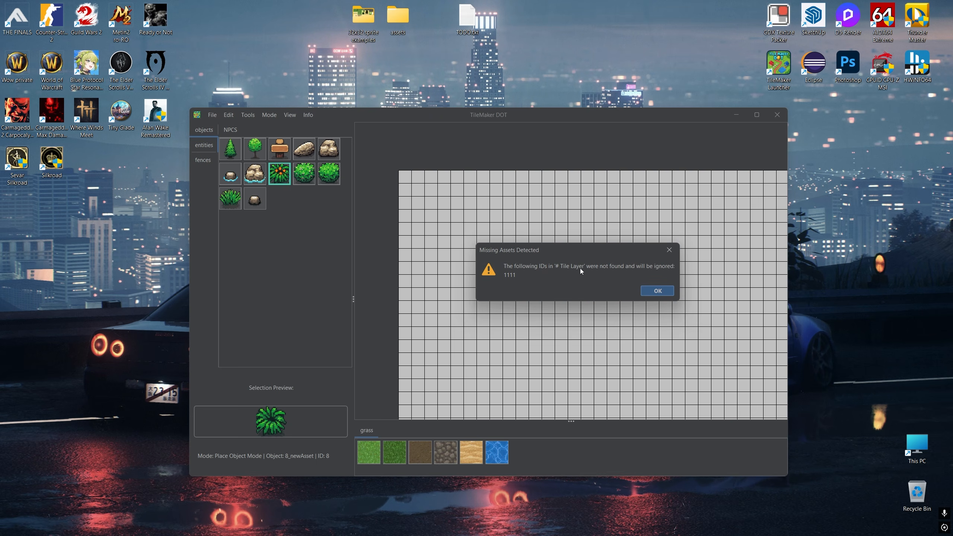
left_click(657, 291)
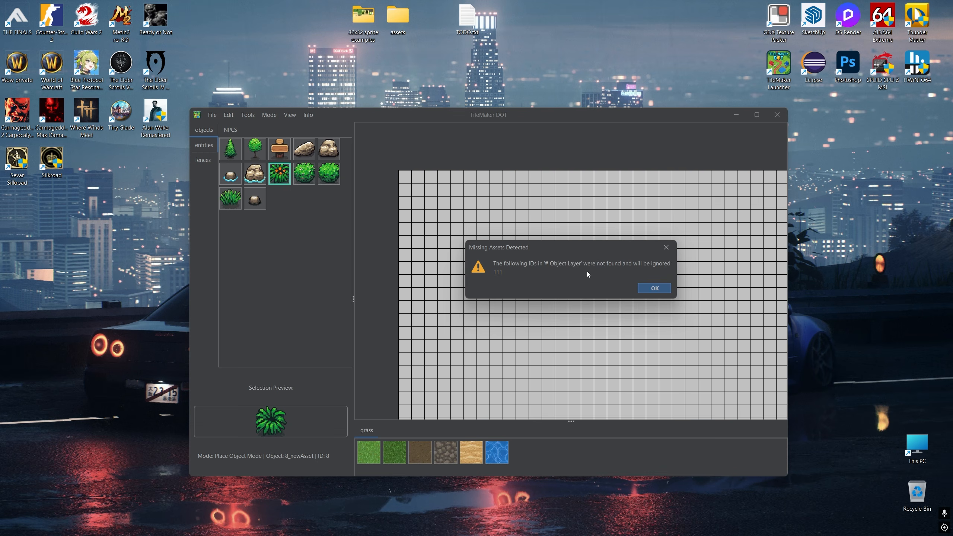
left_click(655, 288)
left_click(623, 287)
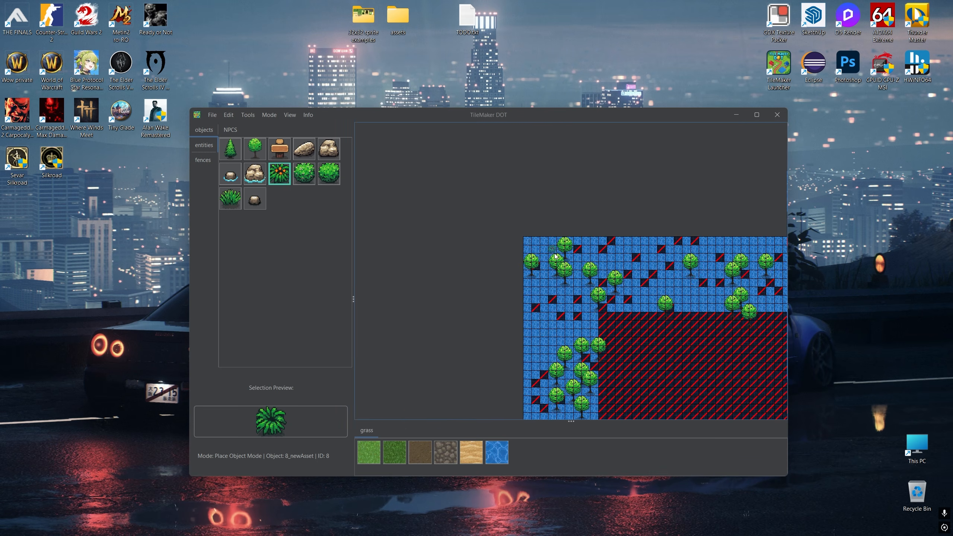
- Examine the loaded map's missing tiles, its empty central block and the surrounding trees
scroll(575, 268, "up", 3)
scroll(567, 284, "down", 5)
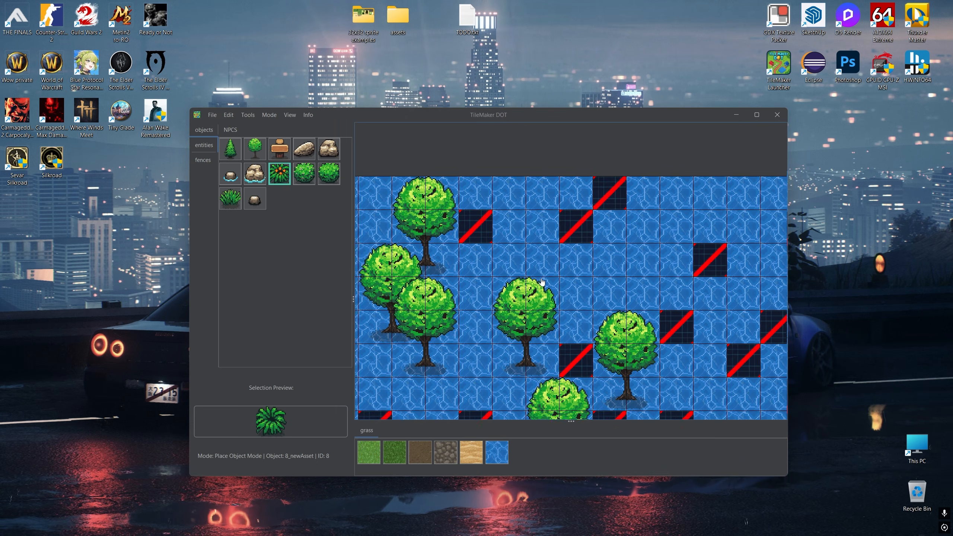
left_click_drag(568, 284, 469, 142)
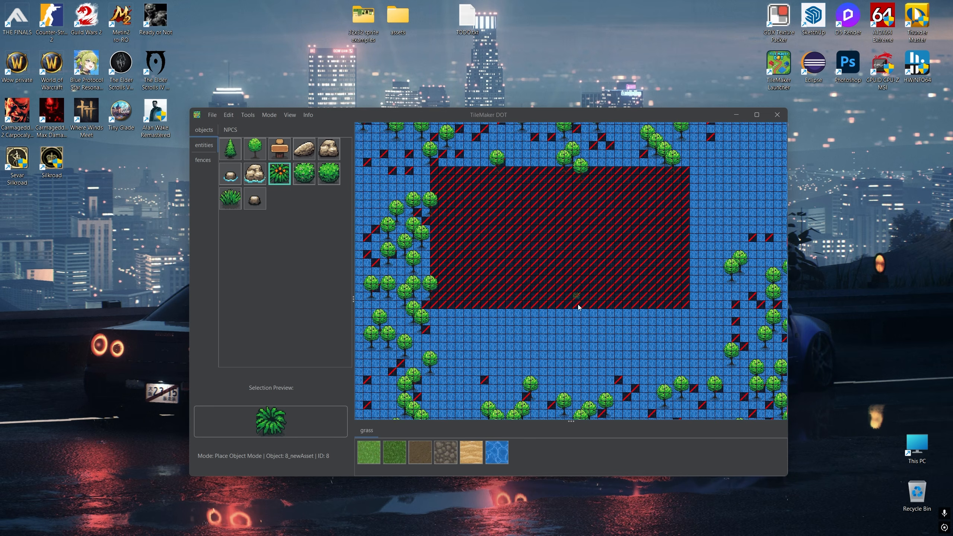
left_click_drag(577, 302, 374, 224)
scroll(454, 271, "down", 4)
left_click_drag(462, 278, 597, 362)
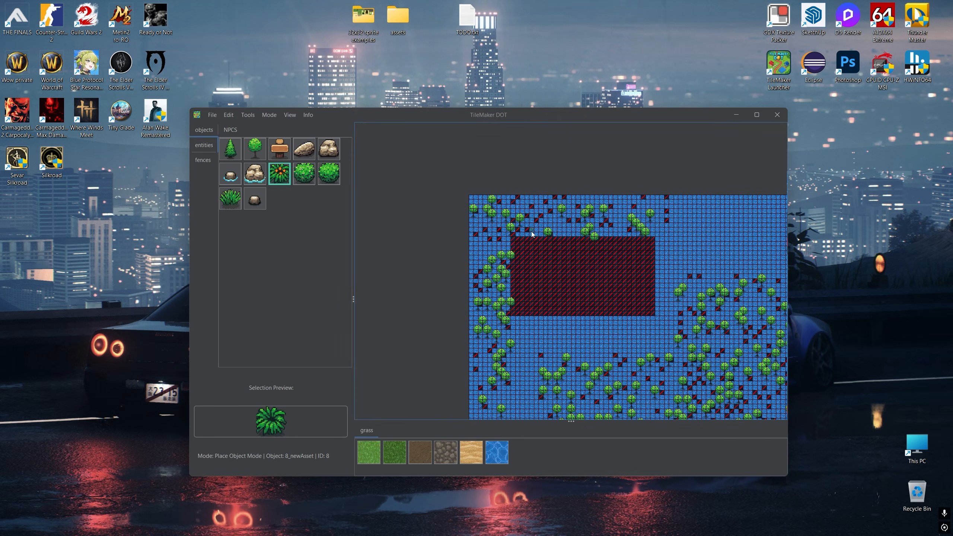
scroll(532, 231, "up", 4)
left_click_drag(549, 255, 487, 217)
scroll(487, 217, "down", 4)
scroll(487, 218, "up", 5)
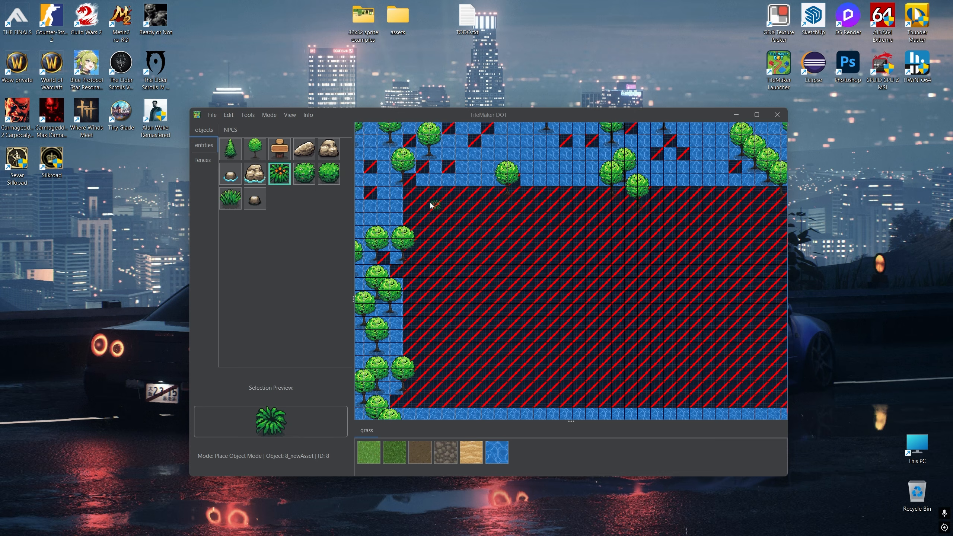
- Run Cleanup Missing Assets to permanently remove the missing textures from the map, and acknowledge the cleanup summary
left_click(252, 119)
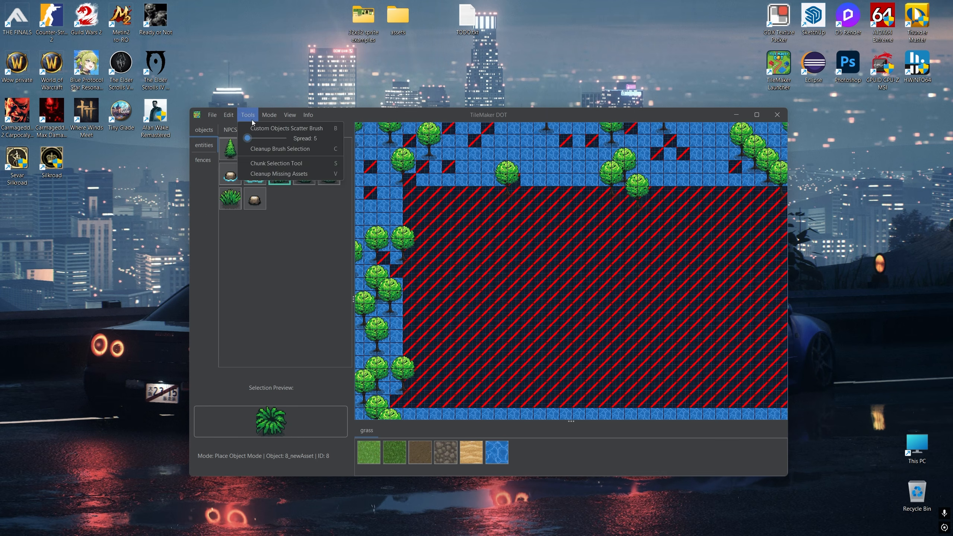
left_click(276, 174)
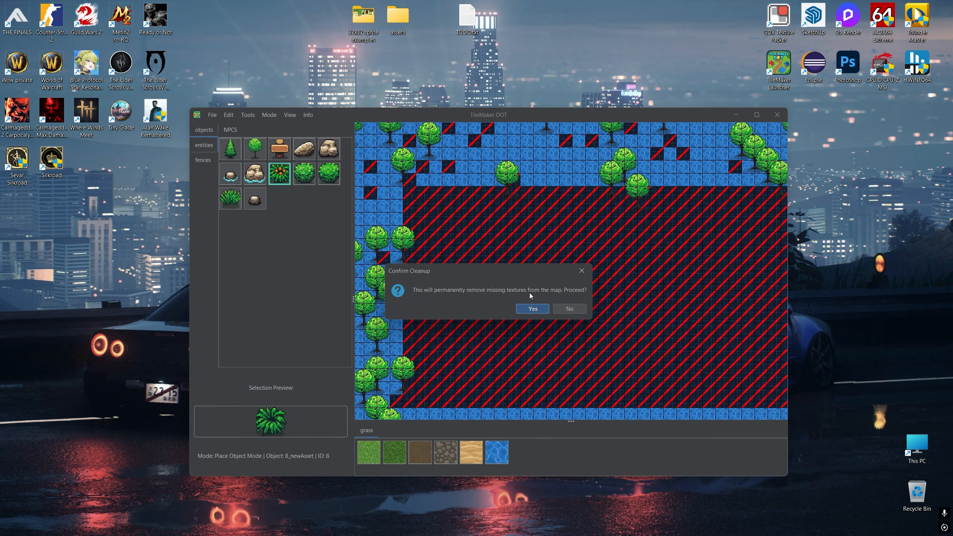
left_click(533, 309)
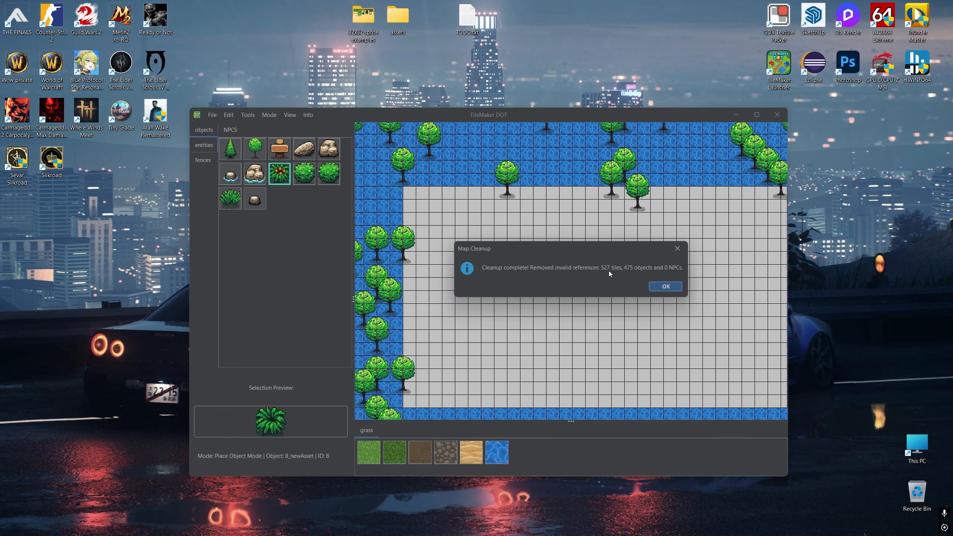
left_click(665, 286)
- Turn off the map grid
scroll(528, 249, "up", 3)
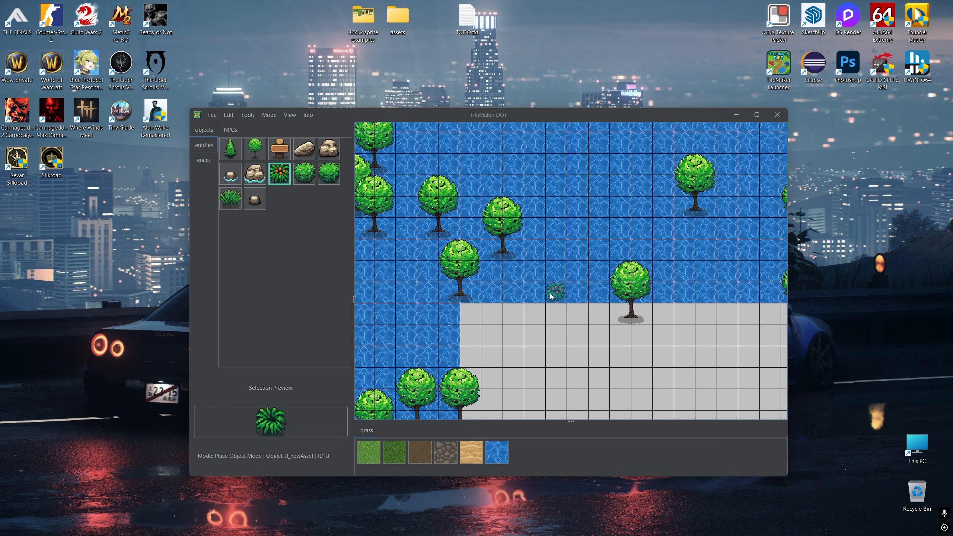
scroll(518, 257, "down", 2)
key("g")
left_click_drag(605, 307, 566, 269)
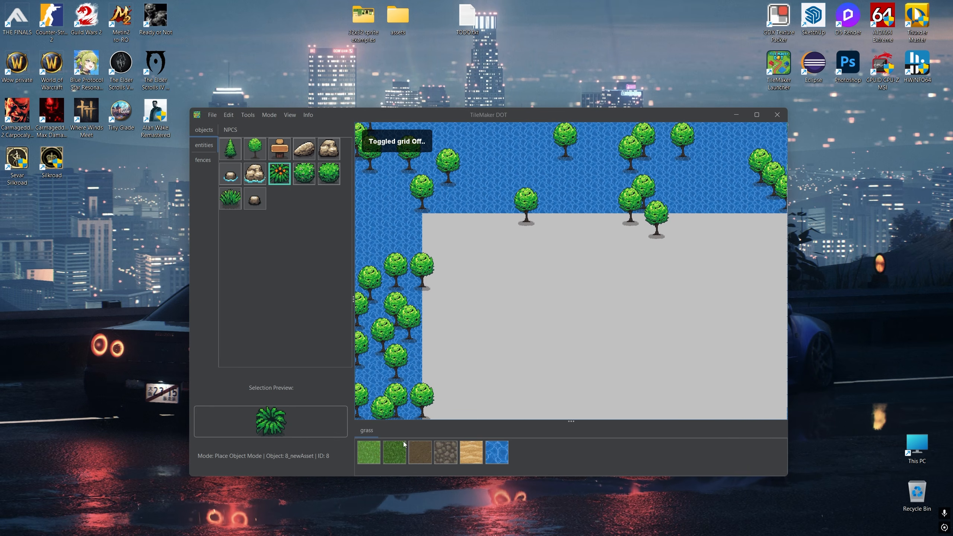
- Fill the map's empty tiles with the dark grass tile 2_newAsset
left_click(403, 447)
key("f")
left_click_drag(478, 283, 464, 242)
scroll(474, 301, "down", 5)
scroll(490, 300, "up", 5)
scroll(487, 262, "down", 5)
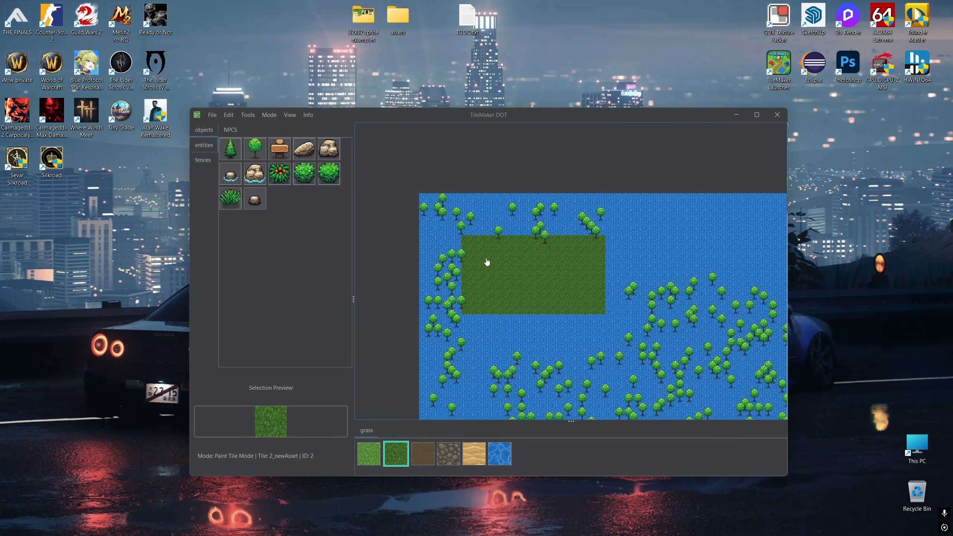
- Fill the entire map with the light grass tile 1_newAsset
scroll(489, 247, "up", 5)
left_click(377, 450)
left_click_drag(452, 292, 491, 311)
key("ctrl+f")
left_click_drag(496, 198, 546, 296)
- Review the available map fill commands and examine the trees across the grass-covered map
left_click(246, 117)
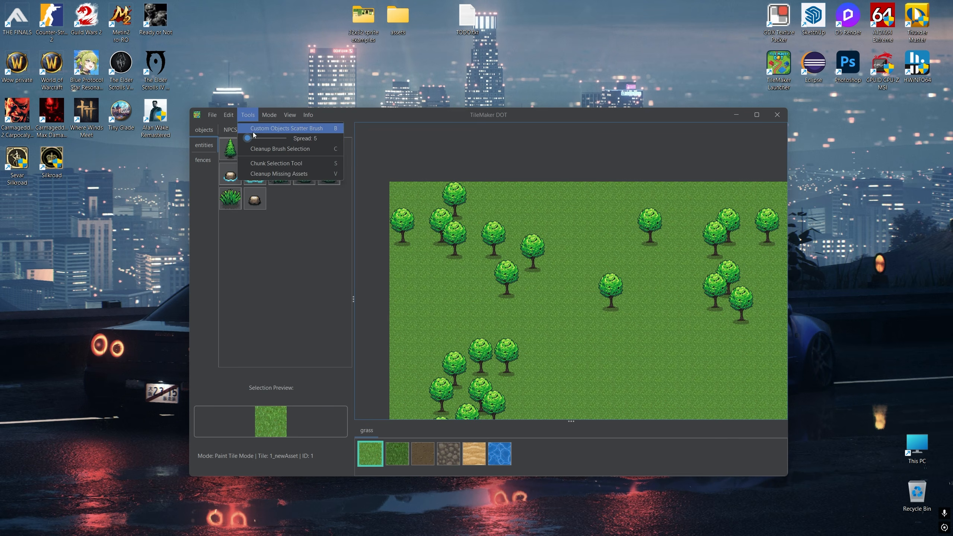
left_click(229, 115)
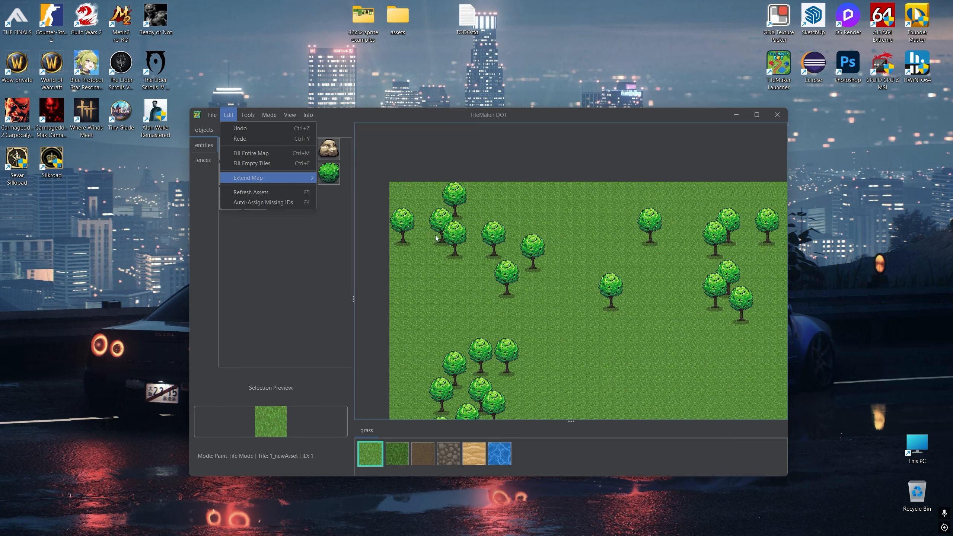
left_click_drag(436, 255, 413, 242)
scroll(415, 243, "down", 5)
left_click_drag(506, 293, 499, 257)
scroll(507, 265, "up", 5)
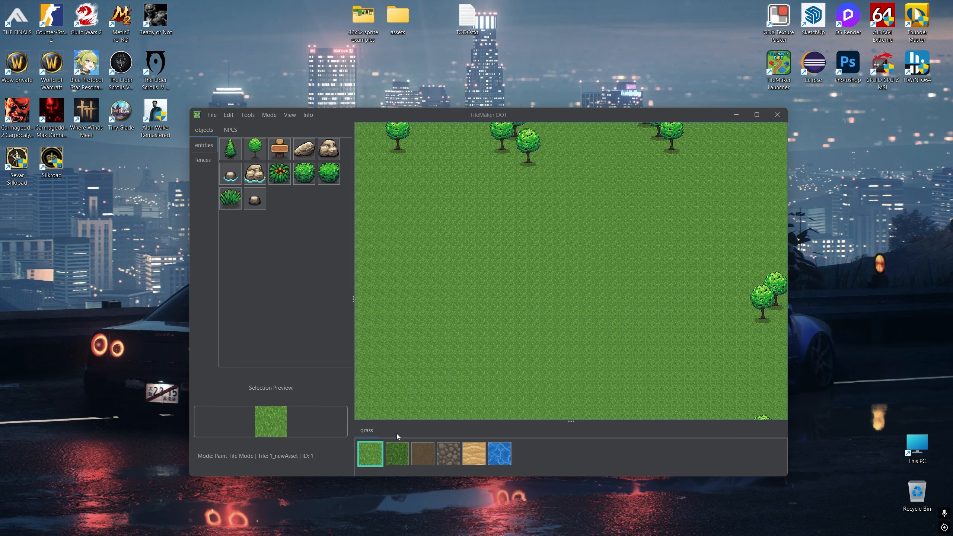
scroll(405, 306, "down", 5)
left_click_drag(405, 305, 487, 231)
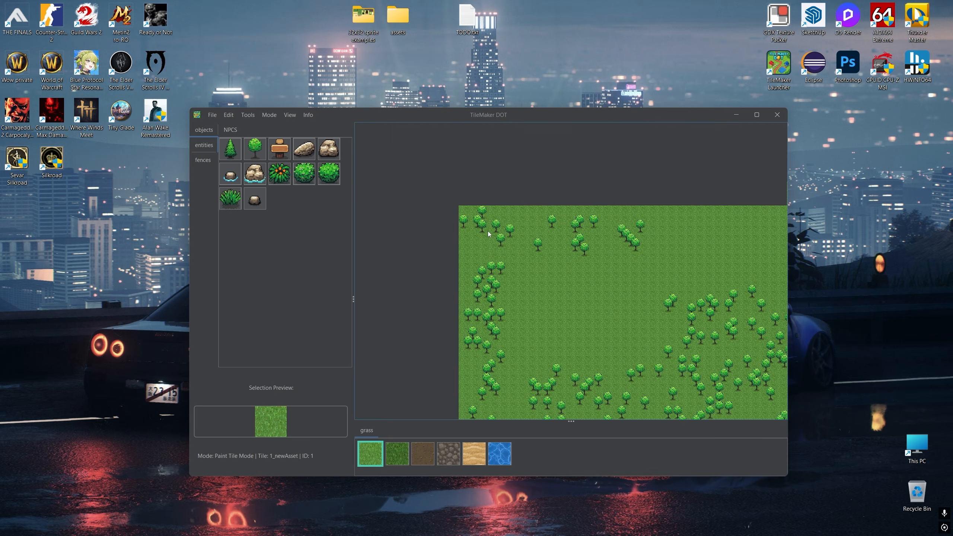
- Switch to Erase Object / NPC Mode and check the marked trees on the map
scroll(485, 237, "up", 5)
key("e")
scroll(486, 237, "down", 5)
mouse_move(545, 291)
left_mouse_down()
mouse_move(543, 279)
mouse_move(527, 291)
left_mouse_up()
mouse_move(443, 209)
left_mouse_down()
mouse_move(705, 392)
mouse_move(510, 244)
mouse_move(445, 209)
left_mouse_up()
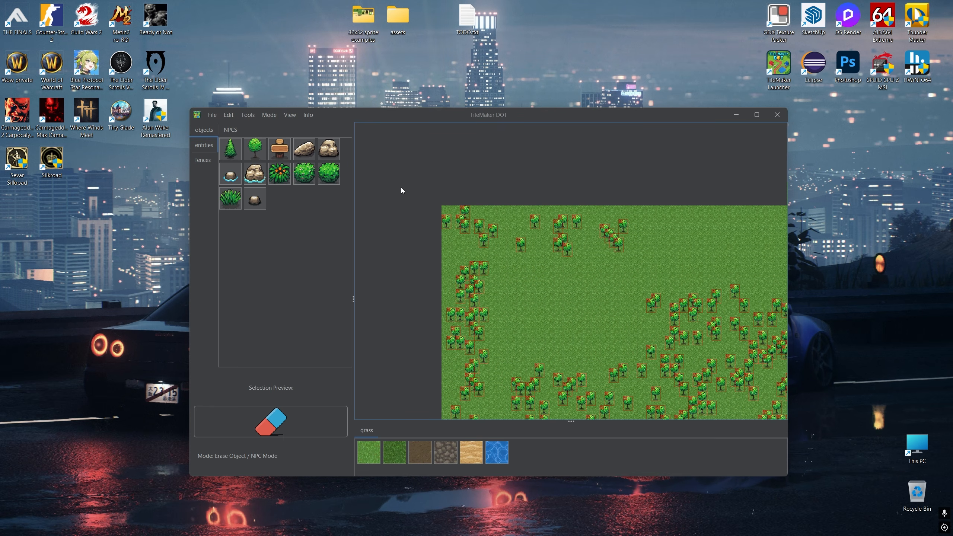
- Switch to Place NPC Walk Area mode, followed by placing the 2_tree2 tree object
left_click(270, 114)
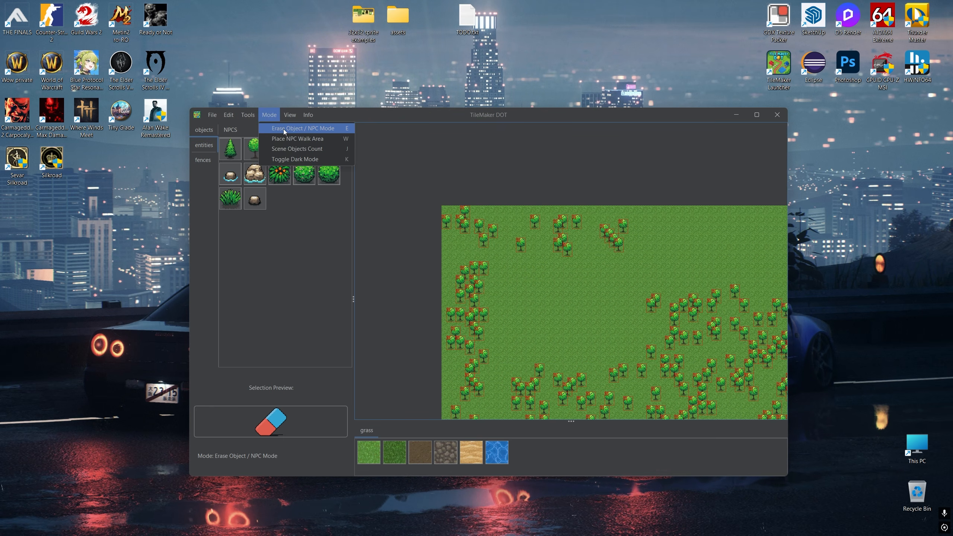
left_click(300, 139)
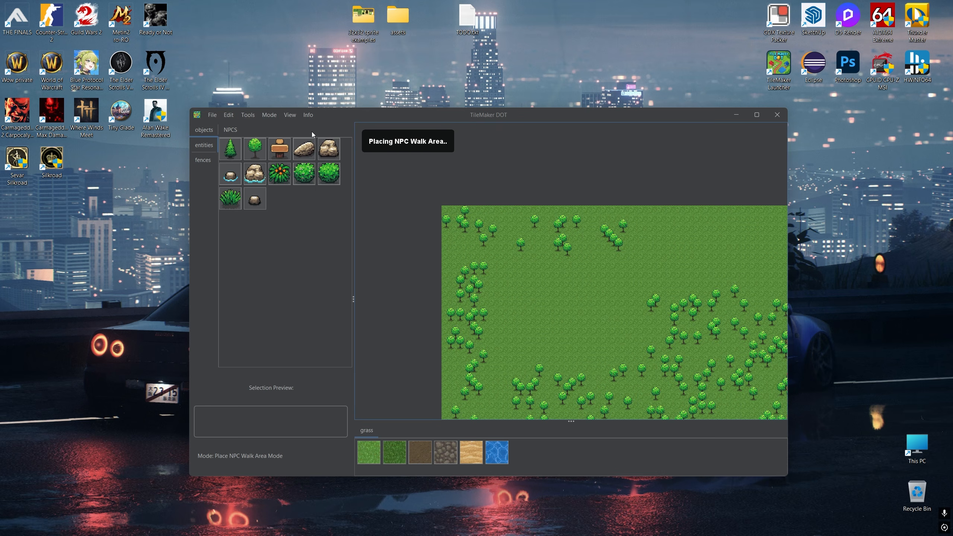
left_click(268, 119)
left_click(253, 148)
- Activate Erase Object / NPC Mode and erase all trees in the upper-left part of the map
left_click(268, 118)
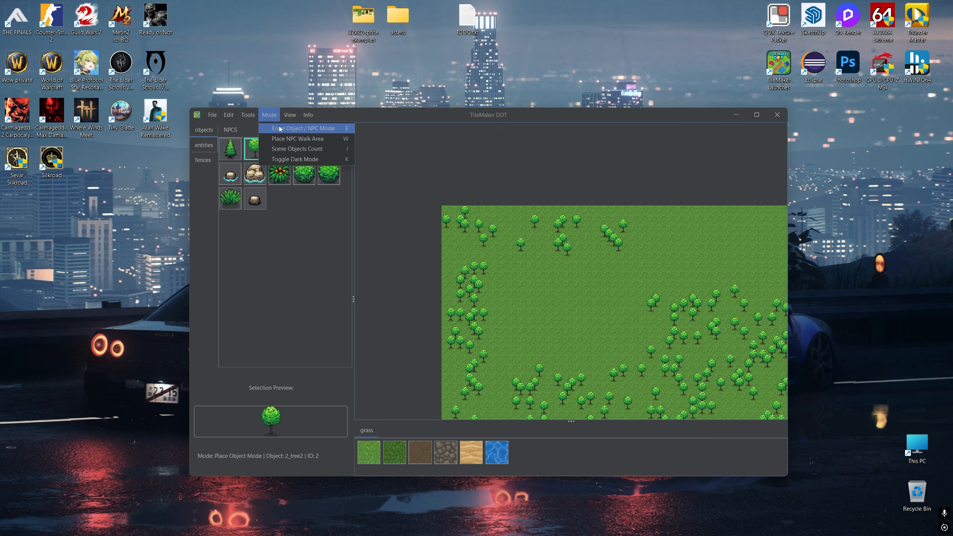
left_click(280, 129)
mouse_move(445, 210)
left_mouse_down()
mouse_move(469, 234)
mouse_move(774, 419)
left_mouse_up()
left_click_drag(783, 417, 783, 417)
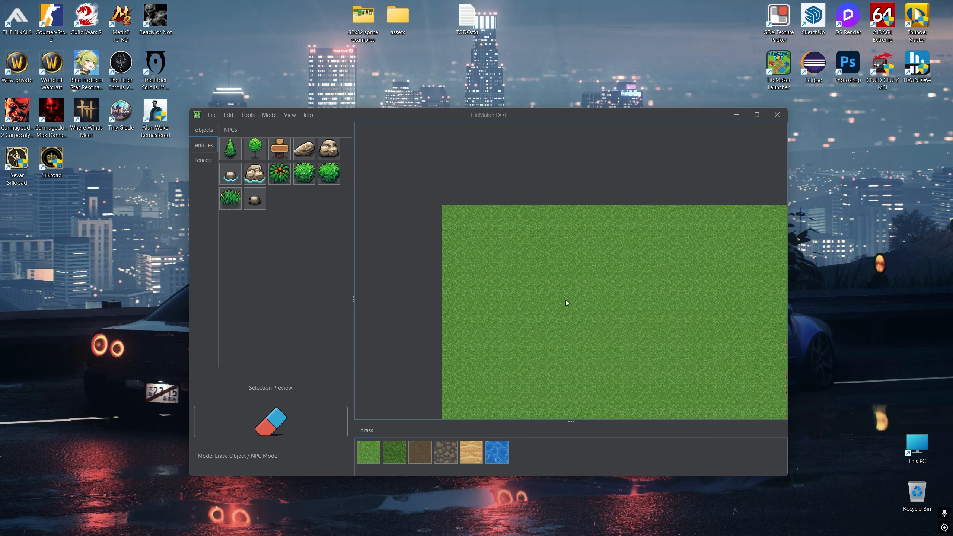
- Erase all the remaining trees in the rest of the map
left_click_drag(629, 341, 492, 215)
mouse_move(616, 286)
left_mouse_down()
mouse_move(536, 277)
mouse_move(544, 261)
left_mouse_up()
mouse_move(499, 143)
left_mouse_down()
mouse_move(674, 318)
mouse_move(706, 416)
left_mouse_up()
left_click_drag(523, 358, 612, 211)
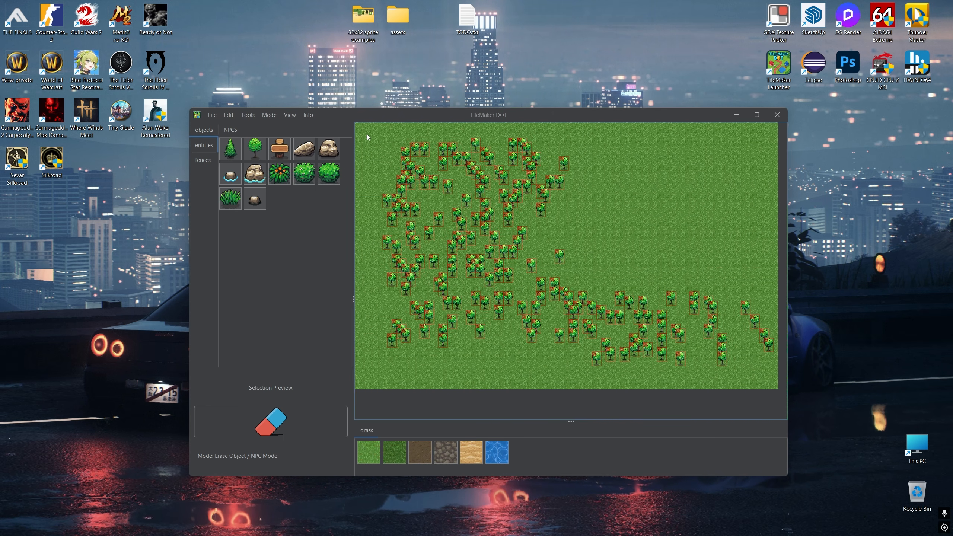
left_click_drag(362, 133, 781, 391)
mouse_move(522, 253)
left_mouse_down()
mouse_move(639, 317)
mouse_move(536, 193)
mouse_move(563, 297)
left_mouse_up()
left_click_drag(406, 157, 440, 231)
left_click_drag(445, 178, 397, 157)
left_click_drag(438, 203, 452, 206)
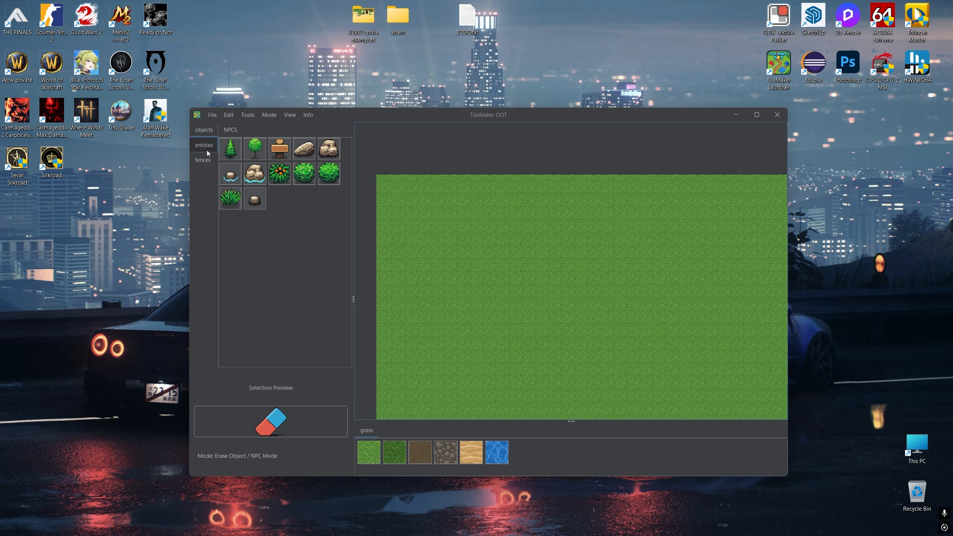
left_click(226, 131)
left_click(202, 132)
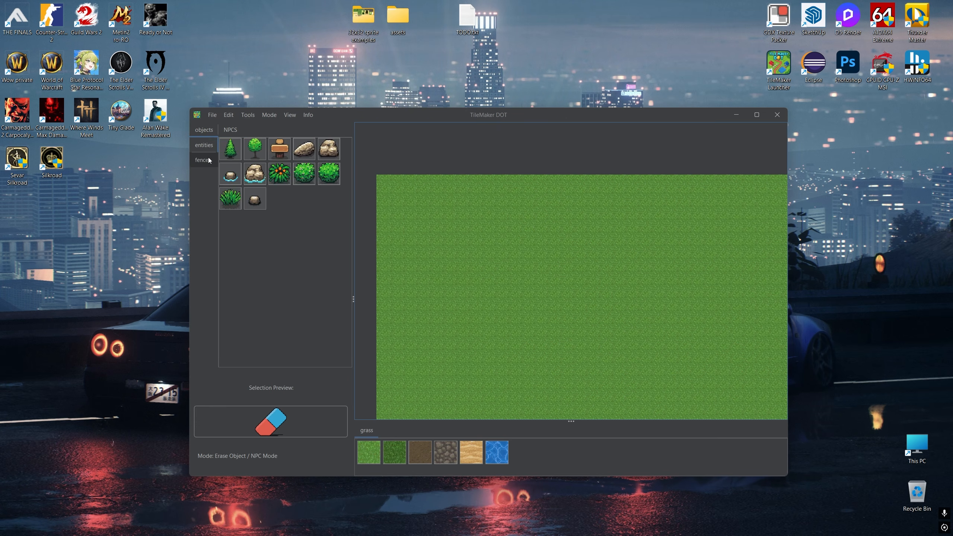
left_click(208, 160)
left_click(202, 147)
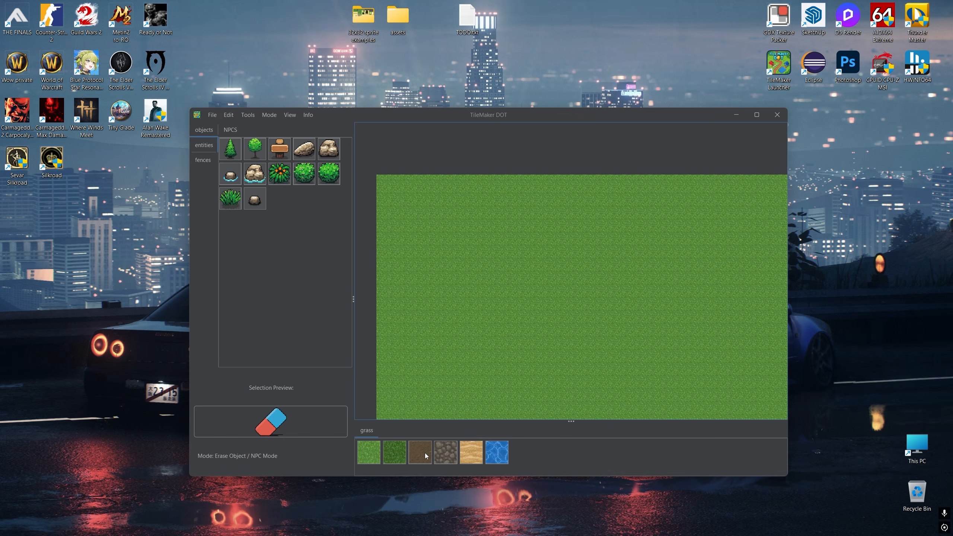
left_click(202, 160)
left_click(204, 144)
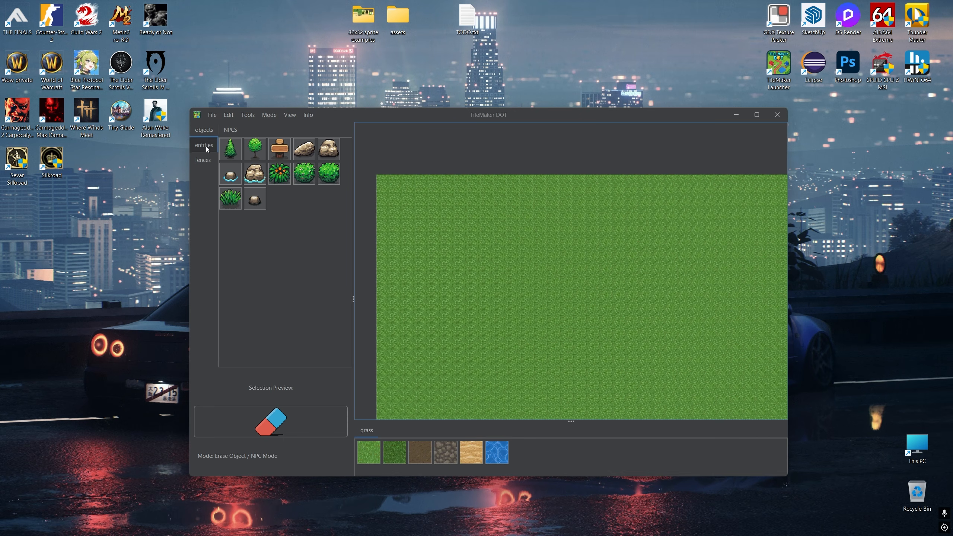
- Select the 10_newAsset bush and try it out near the map's upper-left corner
left_click(301, 176)
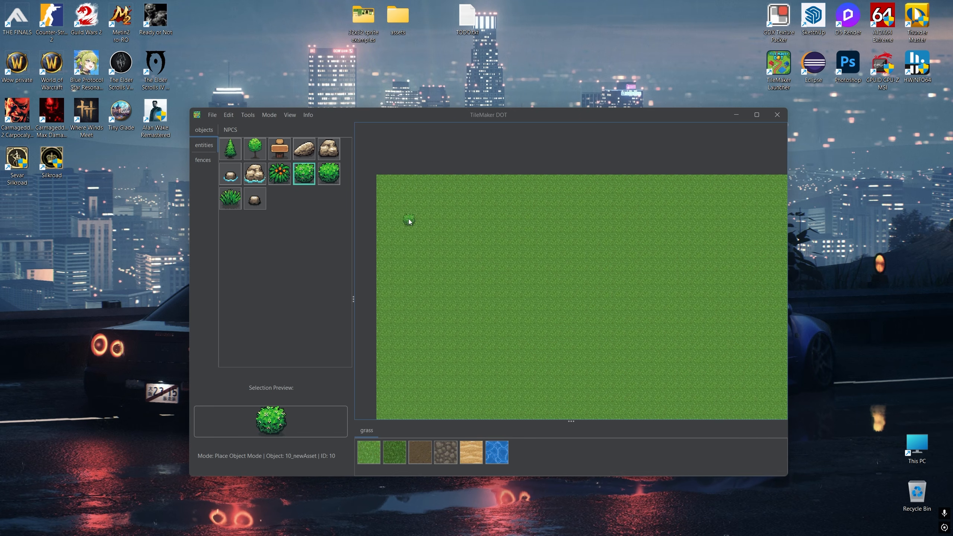
scroll(413, 225, "up", 1)
left_click(446, 237)
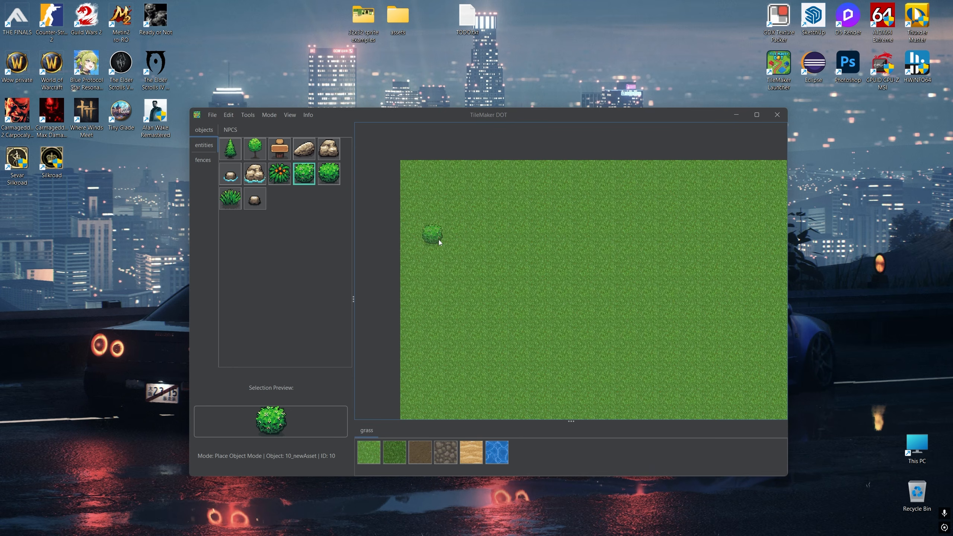
- Start slicing a new spritesheet and browse to the 32x32 sprite examples folder on the Desktop
left_click(211, 116)
left_click(247, 164)
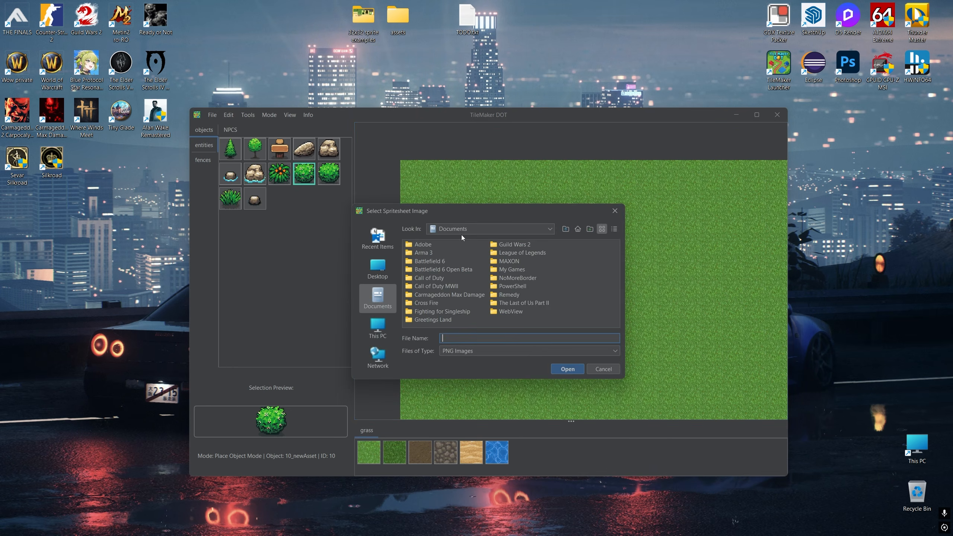
left_click(459, 232)
left_click(478, 302)
double_click(488, 270)
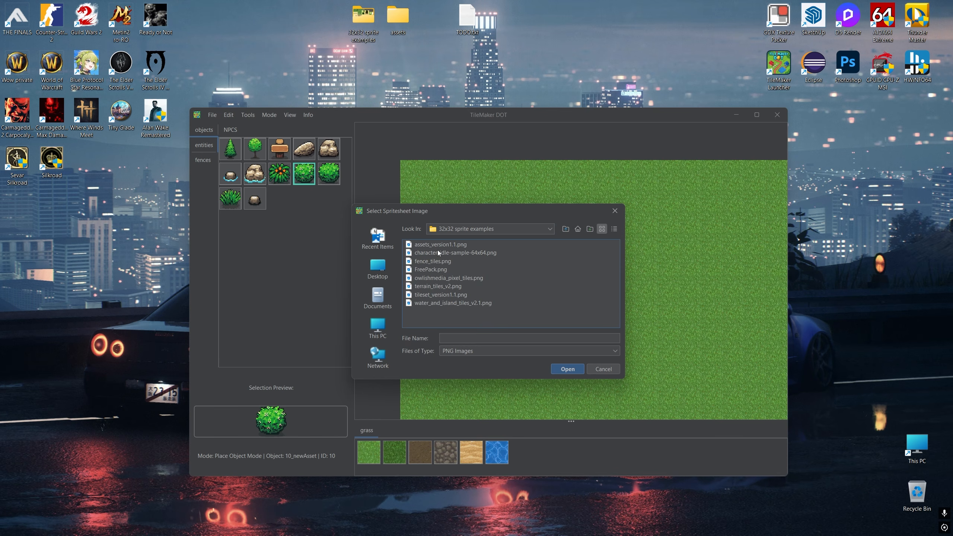
- Preview owlishmedia_pixel_tiles.png from the 32x32 sprite examples folder in the image viewer, and return to TileMaker DOT's file selection
double_click(364, 19)
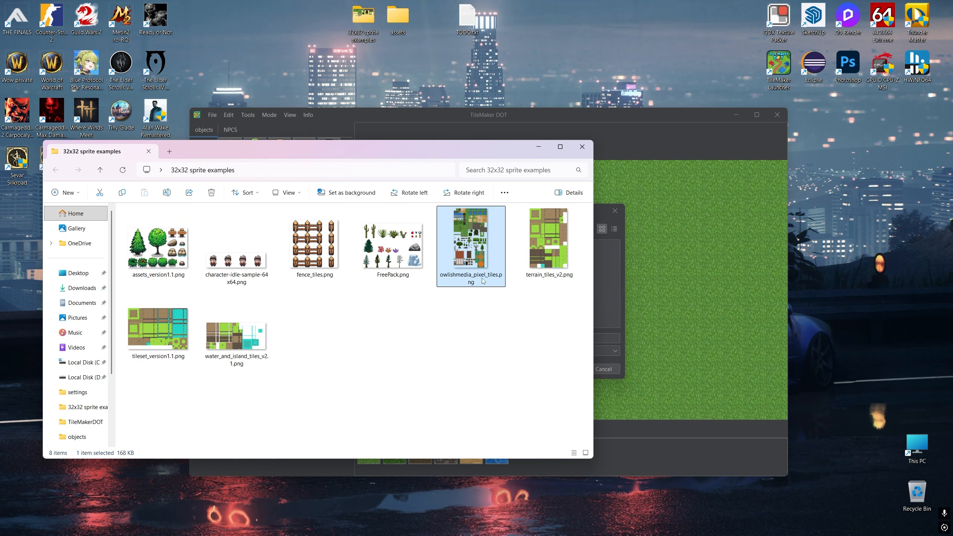
double_click(484, 247)
scroll(465, 257, "up", 4)
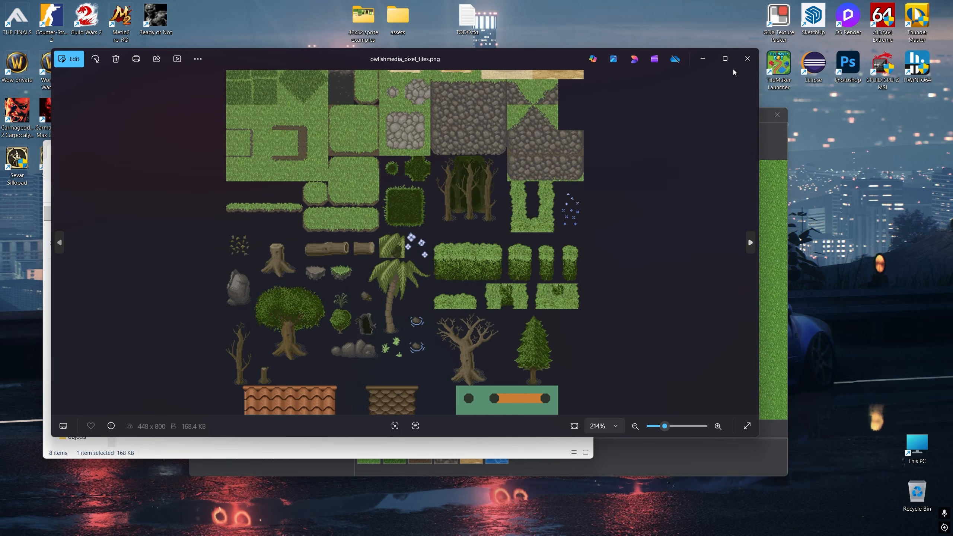
left_click(747, 58)
left_click(584, 149)
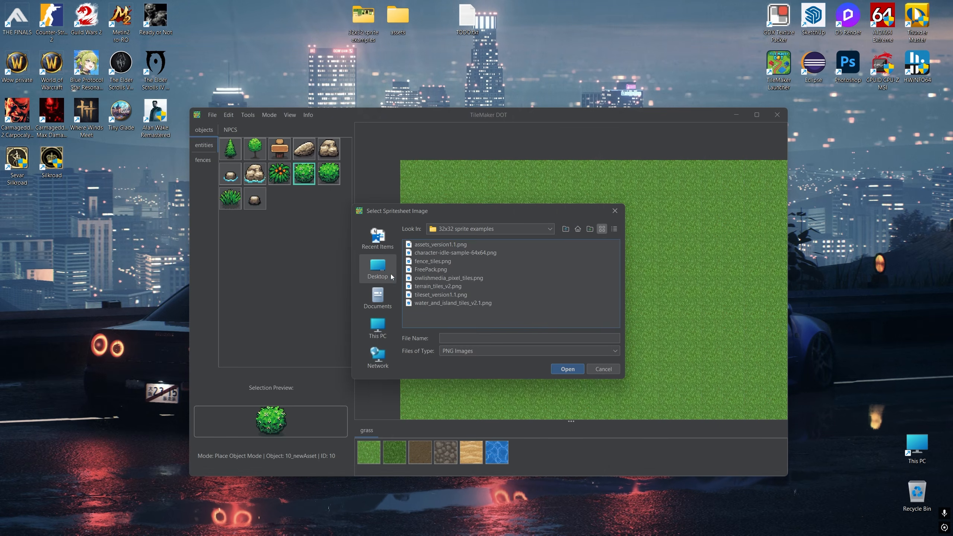
- Choose owlishmedia_pixel_tiles.png as the spritesheet and create a destination folder named garden inside the Desktop's assets\objects folder
double_click(429, 278)
left_click(377, 268)
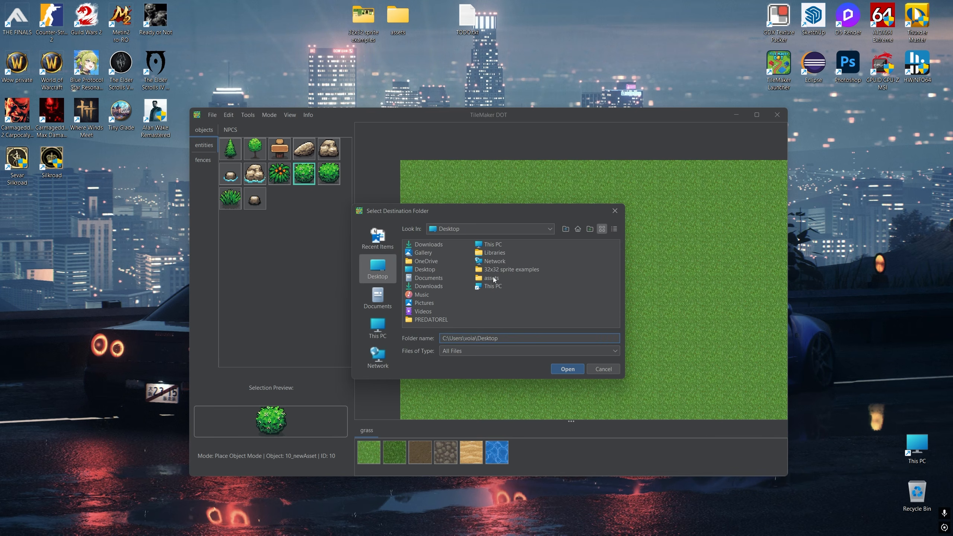
double_click(492, 278)
double_click(423, 253)
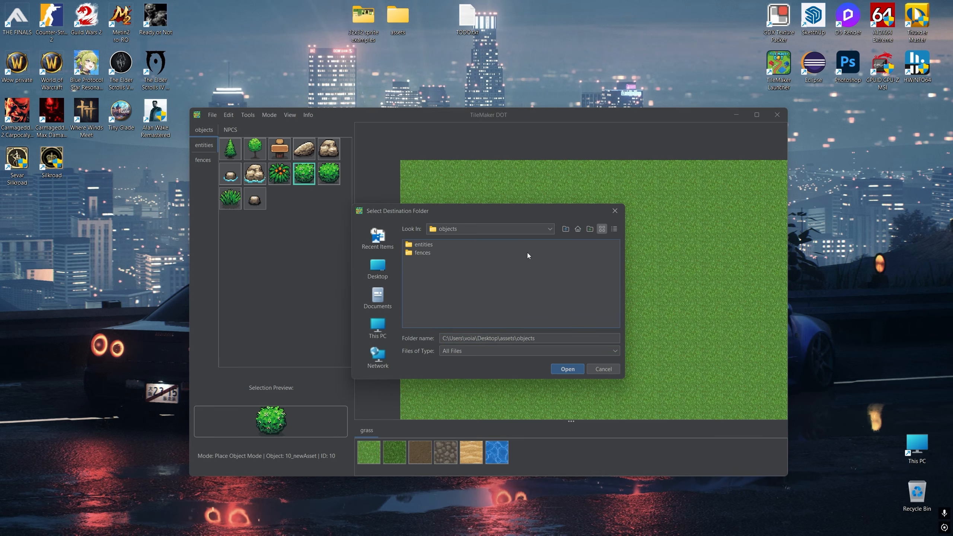
left_click(588, 229)
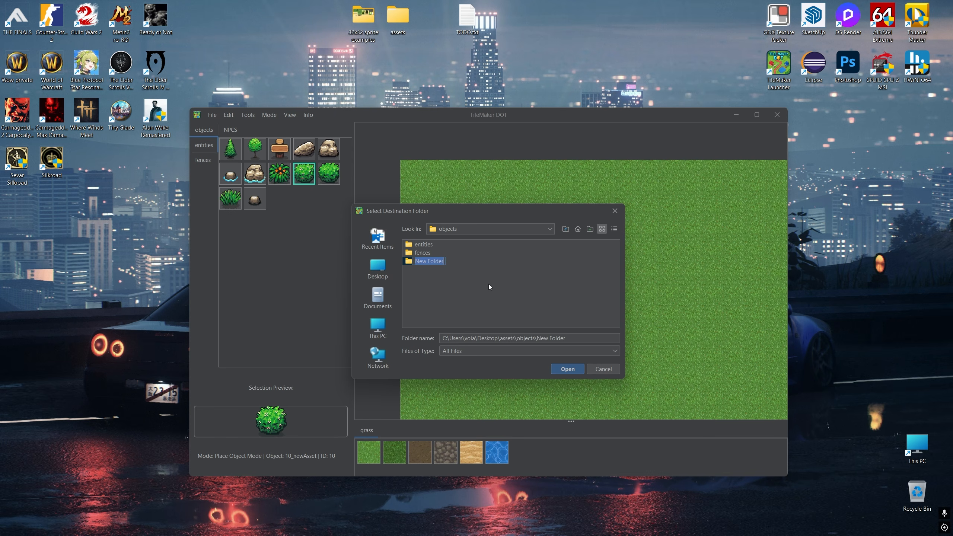
type("garden")
key("Return")
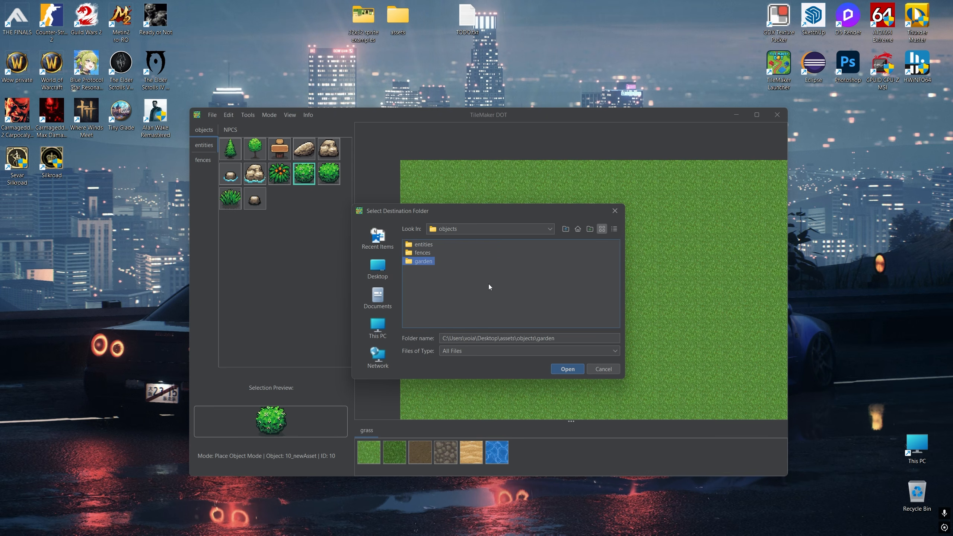
- Confirm garden as the destination folder and export the three adjoining hedge pieces from the spritesheet as separate textures with their default names
left_click(568, 368)
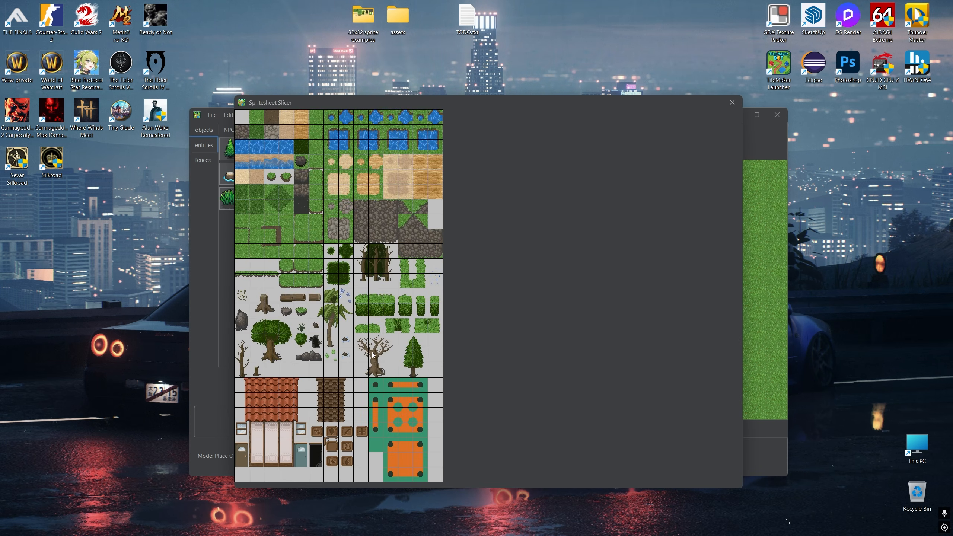
scroll(374, 355, "up", 5)
left_click(559, 301)
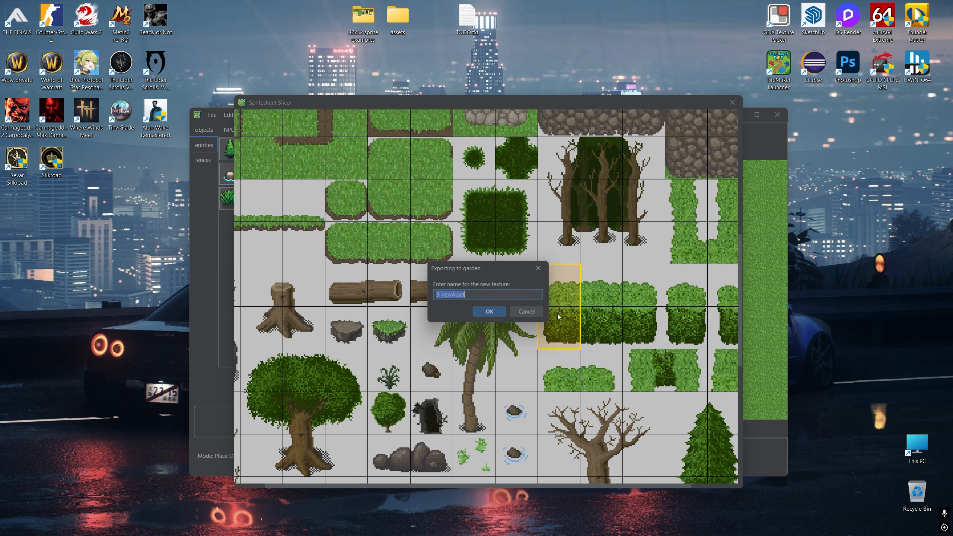
left_click(500, 312)
left_click(604, 328)
left_click(488, 311)
left_click(639, 298)
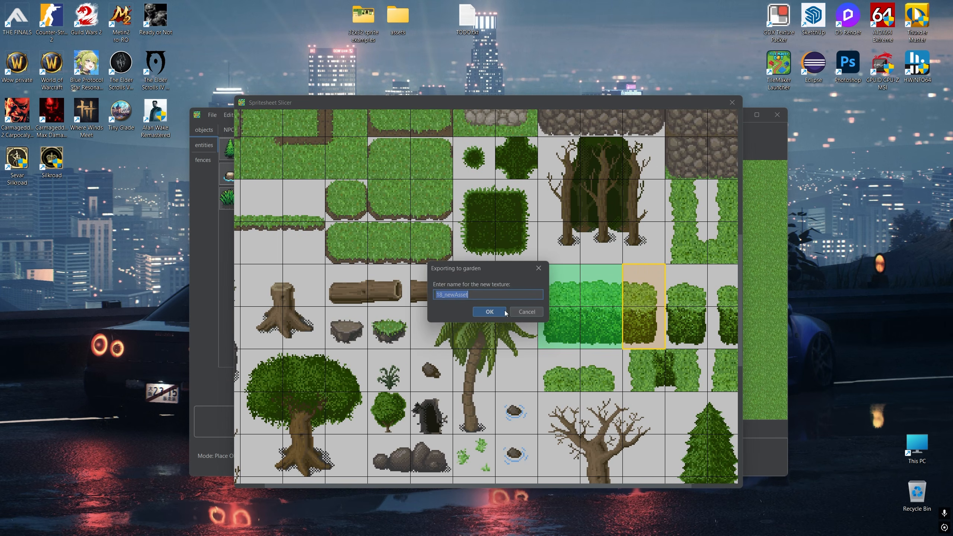
left_click(504, 311)
- Export the horizontal log and the tree stump to garden with their default names, and close the Spritesheet Slicer
left_click(380, 290)
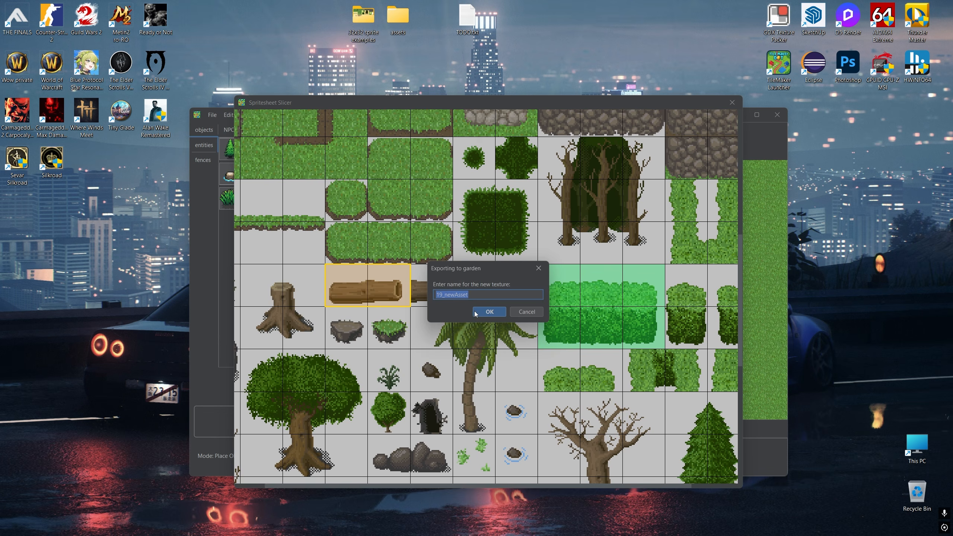
left_click(475, 311)
scroll(345, 271, "down", 2)
left_click(296, 297)
left_click(490, 313)
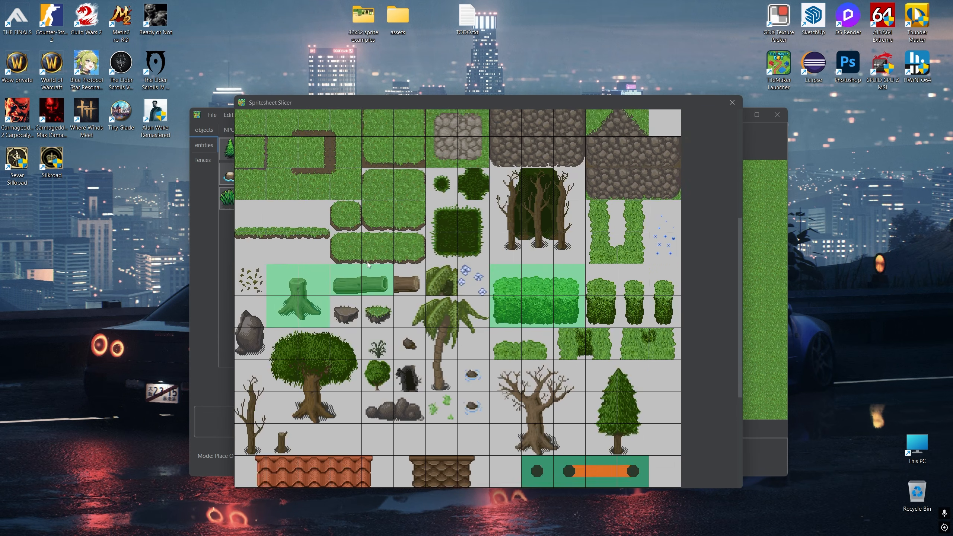
scroll(367, 262, "down", 1)
left_click(732, 103)
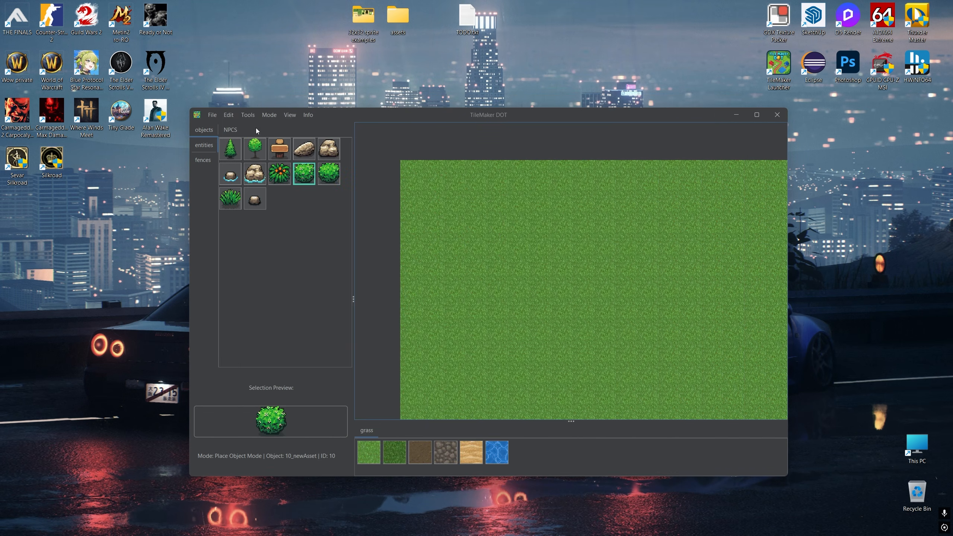
- Refresh the assets by re-scanning the asset folders, and show the garden objects category
key("F5")
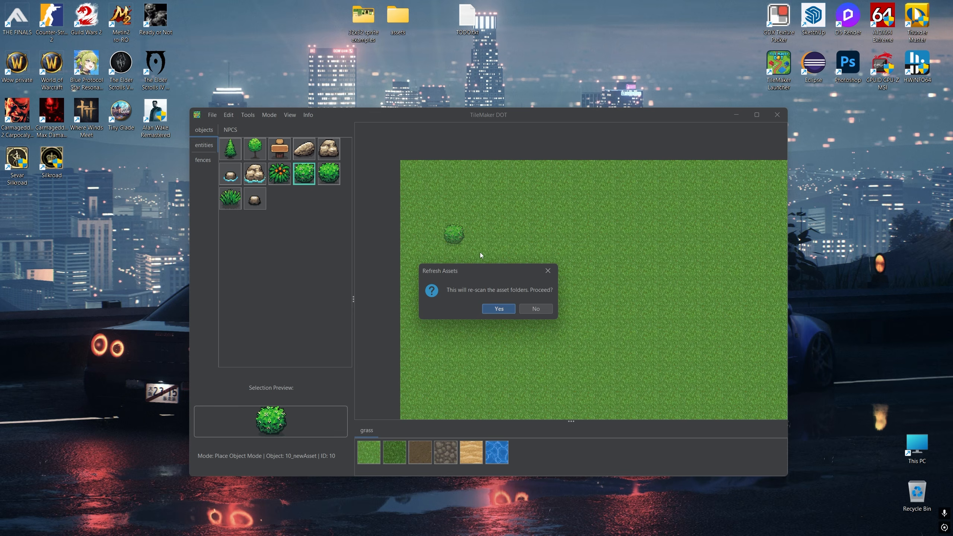
left_click(498, 309)
left_click(204, 175)
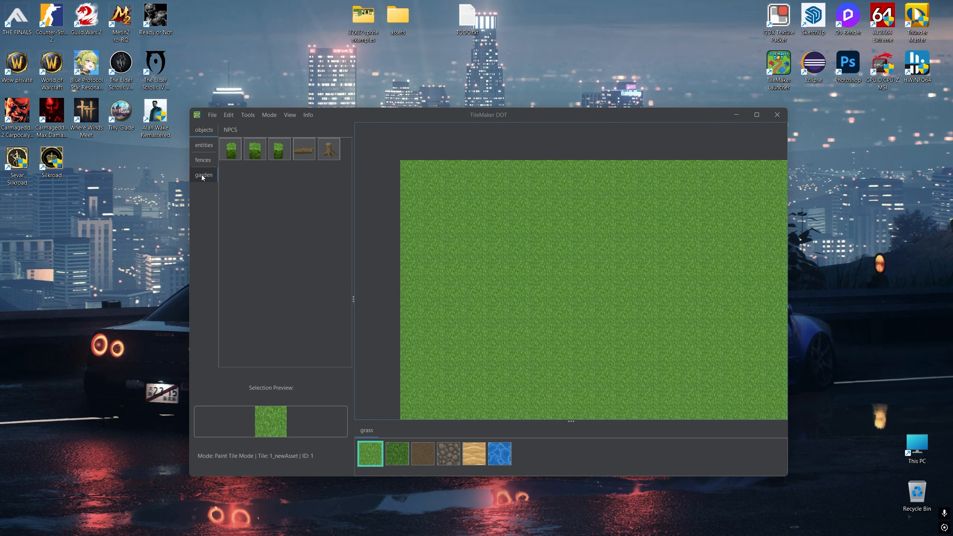
- Place the three hedge pieces from garden side by side at the map's left edge to form one continuous hedge
mouse_move(422, 194)
left_mouse_down()
mouse_move(502, 268)
mouse_move(458, 204)
mouse_move(438, 217)
mouse_move(438, 189)
left_mouse_up()
left_click(239, 148)
left_click_drag(423, 234, 416, 258)
left_click(420, 277)
left_click(256, 151)
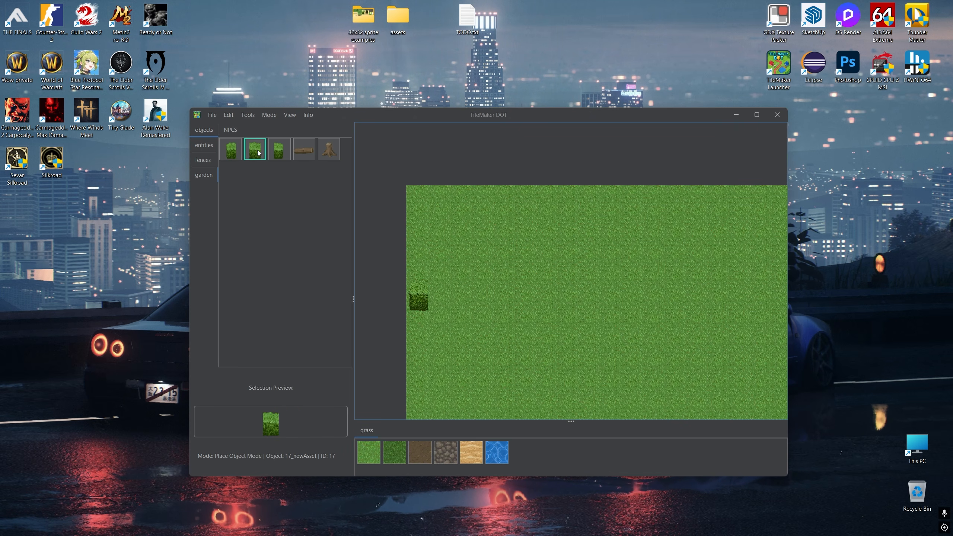
left_click(436, 284)
left_click(280, 152)
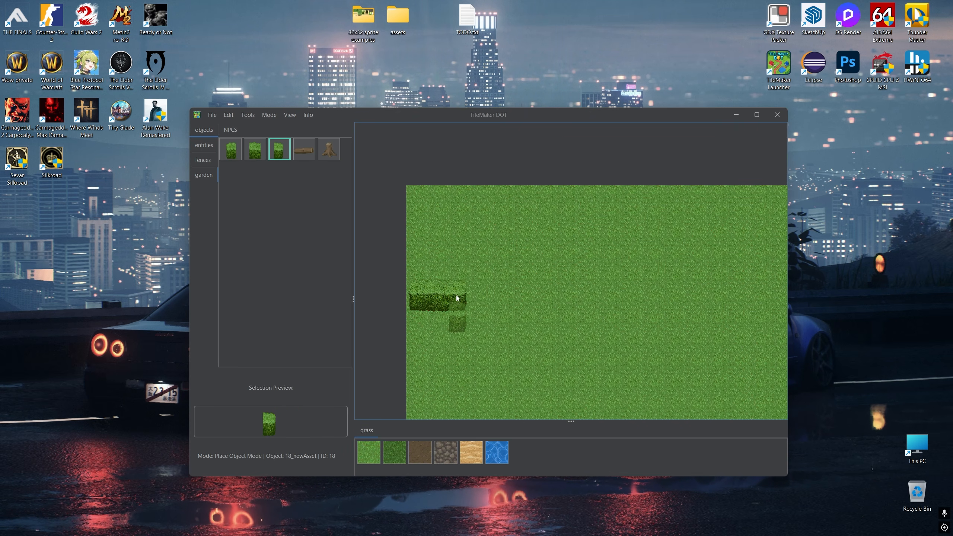
left_click(457, 289)
scroll(487, 295, "up", 2)
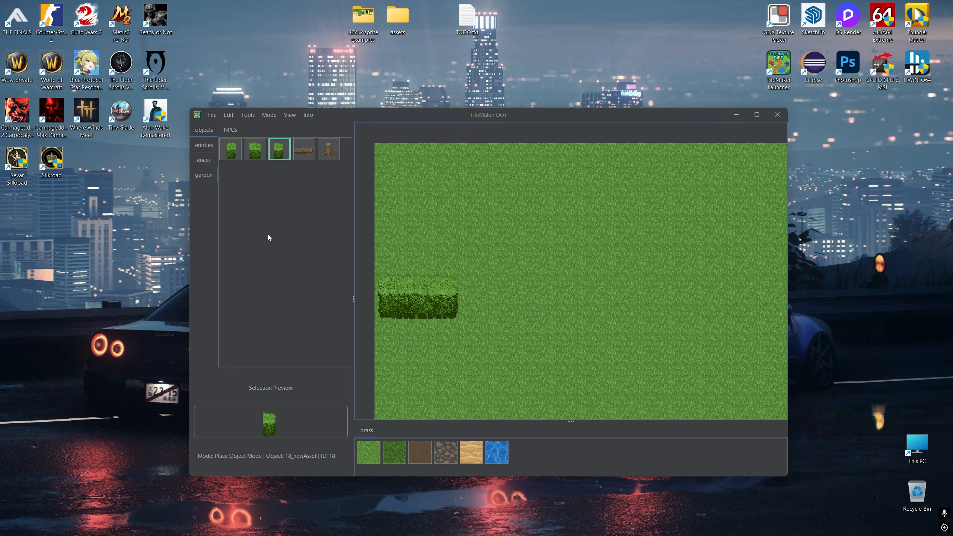
- Place the red-flowered plant 8_newAsset from the entities category directly to the right of the hedge
left_click(452, 457)
scroll(423, 319, "down", 2)
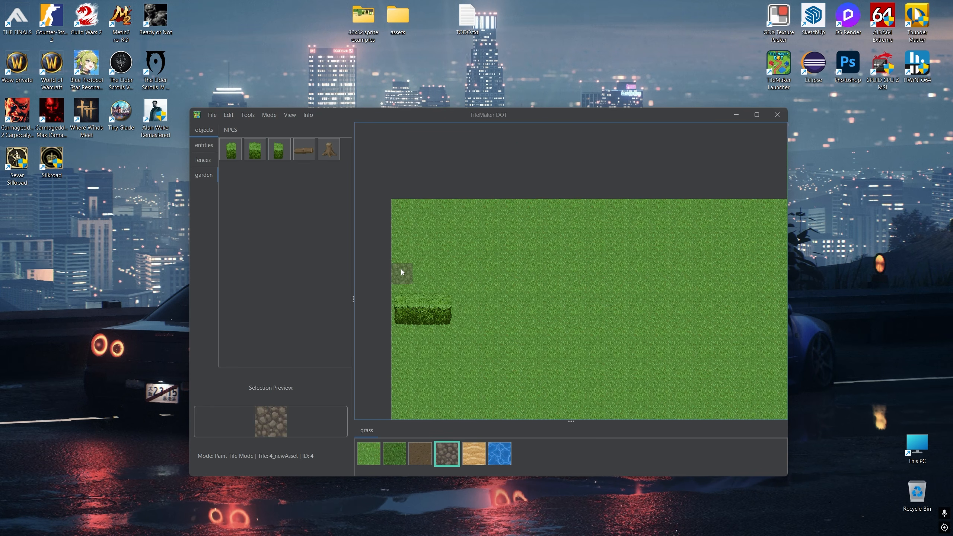
left_click(204, 145)
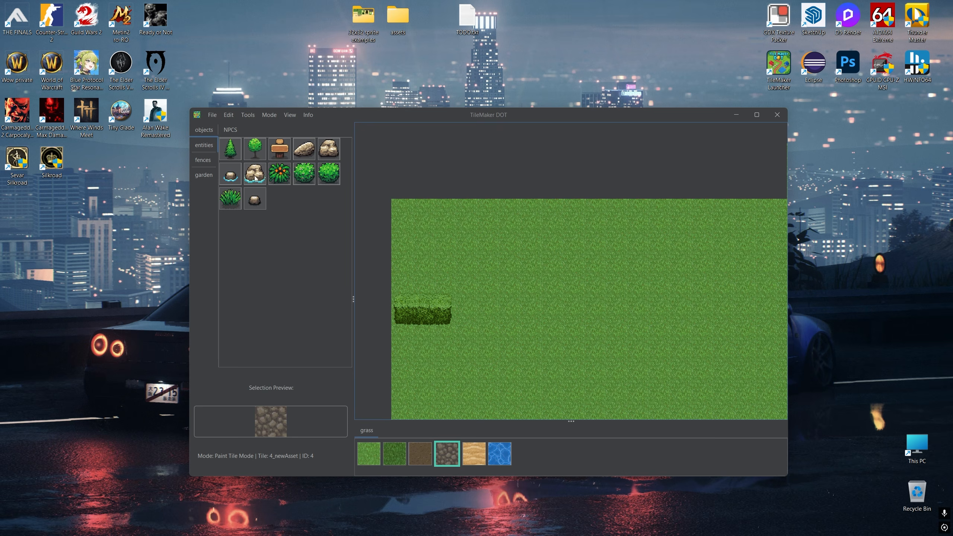
left_click(279, 173)
left_click(476, 308)
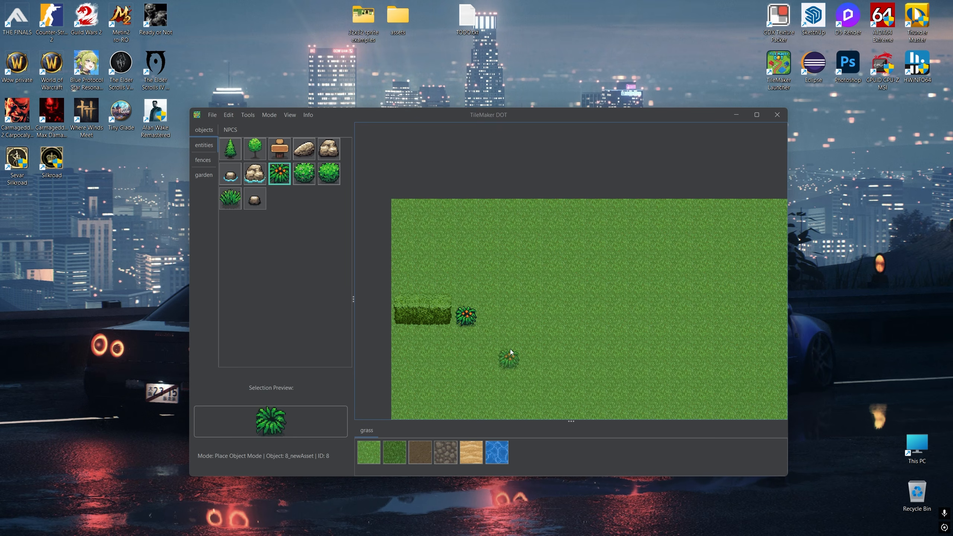
left_click_drag(444, 329, 461, 320)
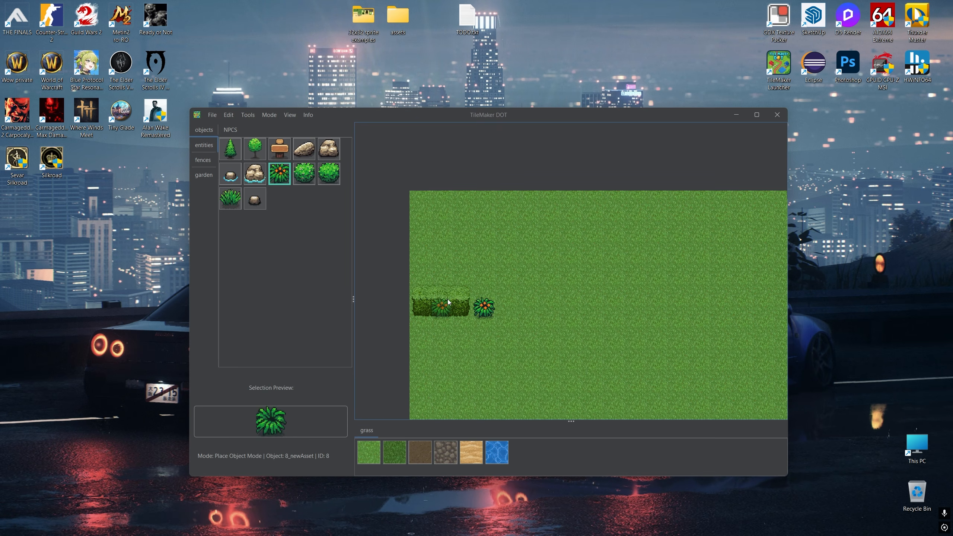
scroll(433, 301, "up", 2)
- Try marking the hedge and plant with the Chunk Selection Tool, and return to placing the red-flowered plant
left_click(236, 116)
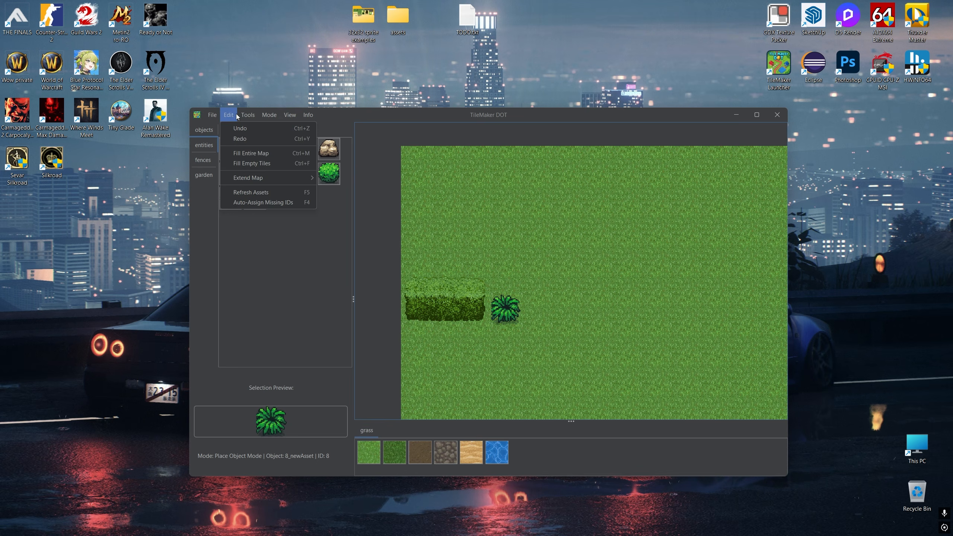
mouse_move(247, 115)
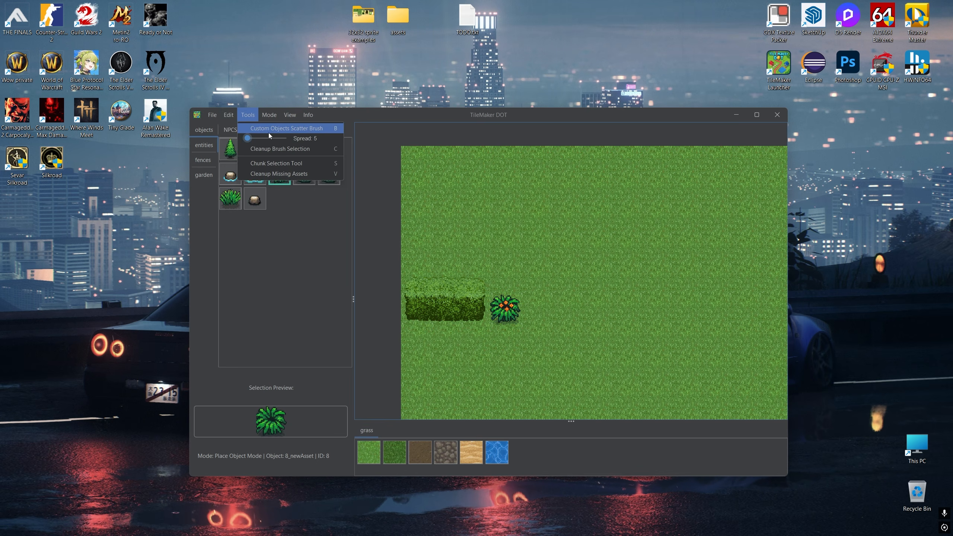
left_click(282, 163)
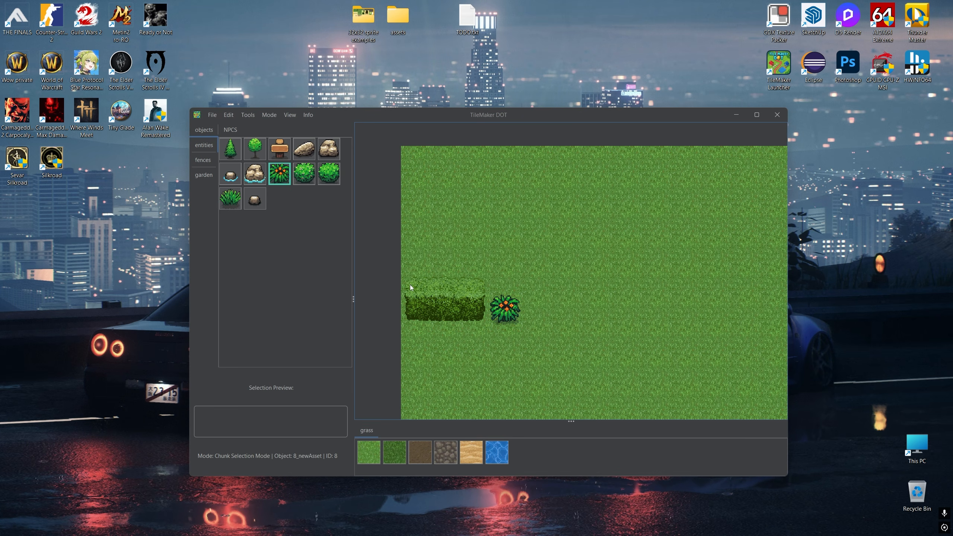
left_click_drag(410, 285, 520, 321)
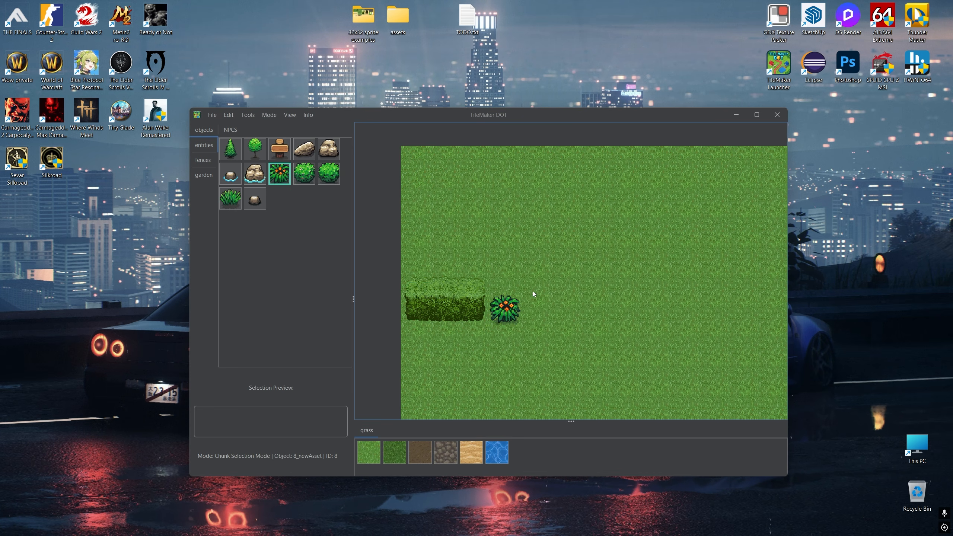
scroll(491, 299, "down", 2)
left_click(279, 173)
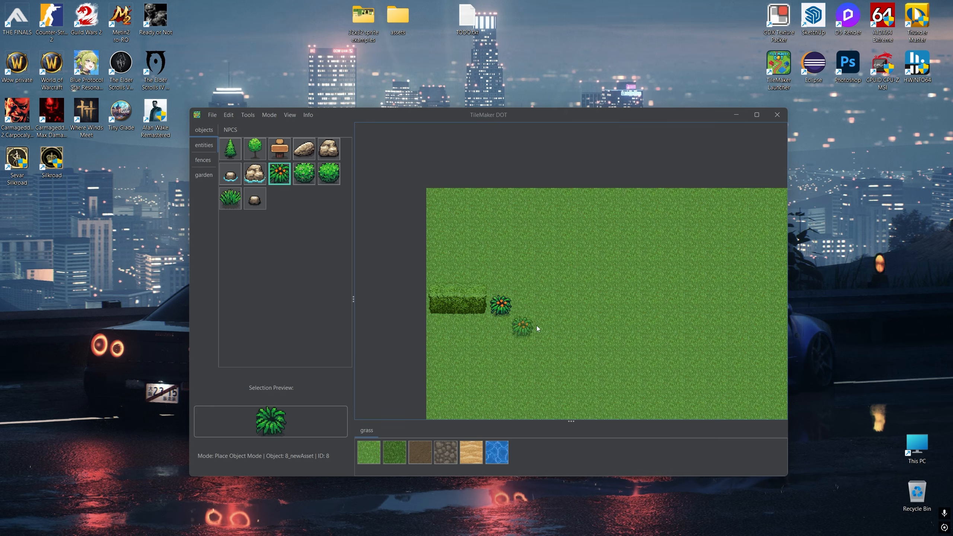
- Copy the hedge and plant with Chunk Selection, try pasting the chunk one row lower to their right, and undo that paste
key("c")
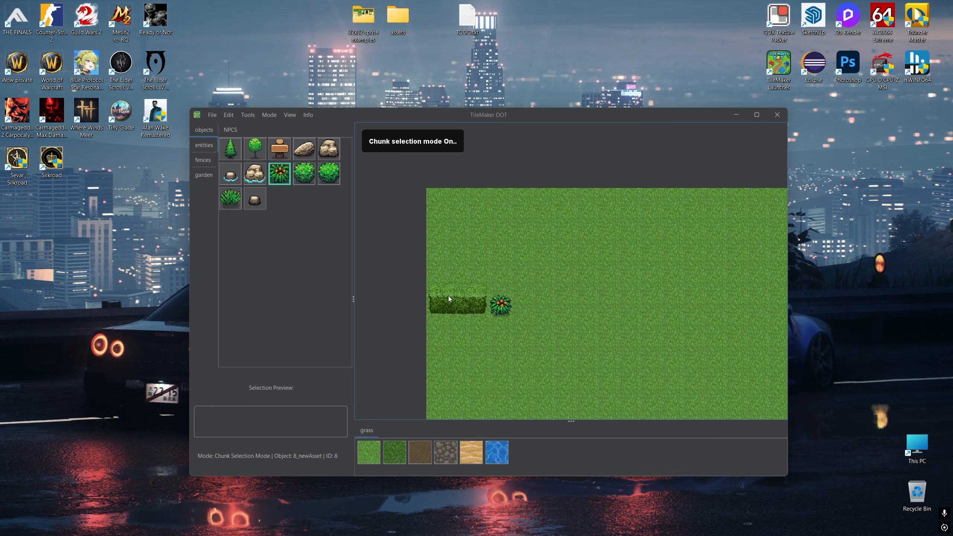
left_click_drag(433, 288, 479, 310)
key("ctrl+v")
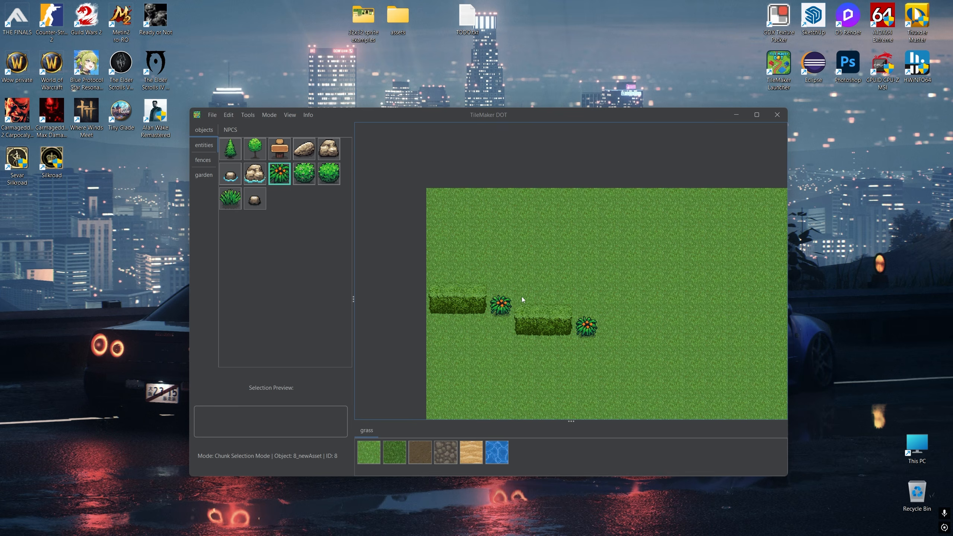
key("ctrl+z")
key("alt")
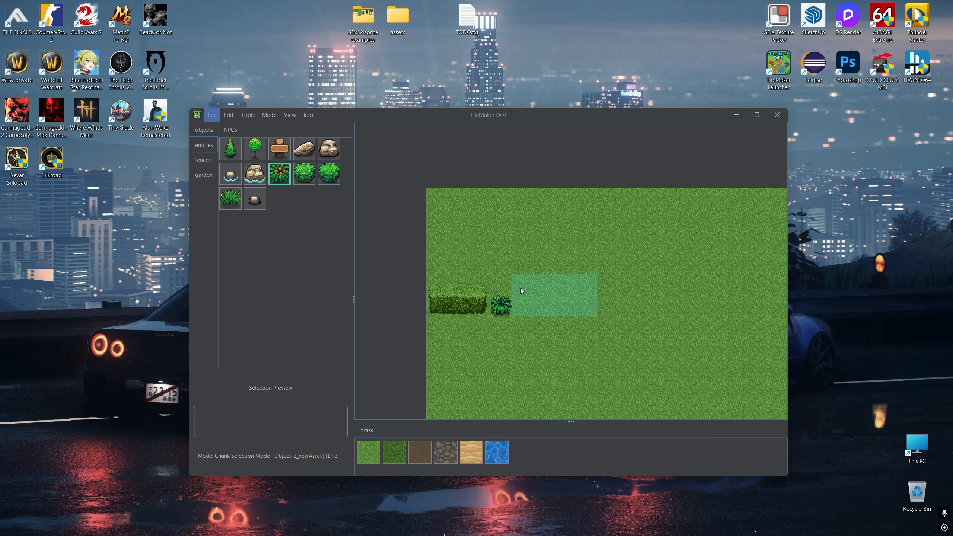
key("alt")
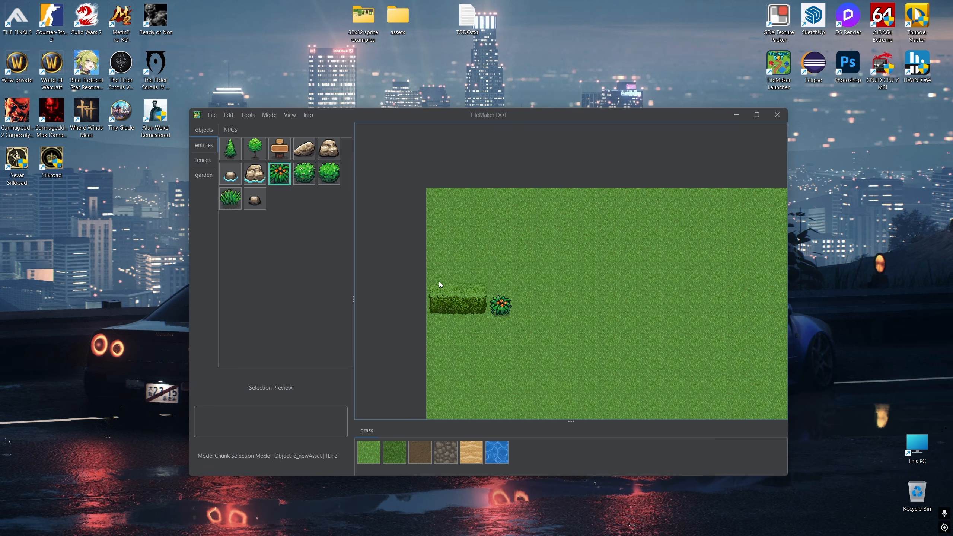
- Place four copies of the hedge-and-plant chunk end to end to the right of the original
scroll(530, 289, "up", 1)
left_click(531, 290)
scroll(600, 299, "down", 2)
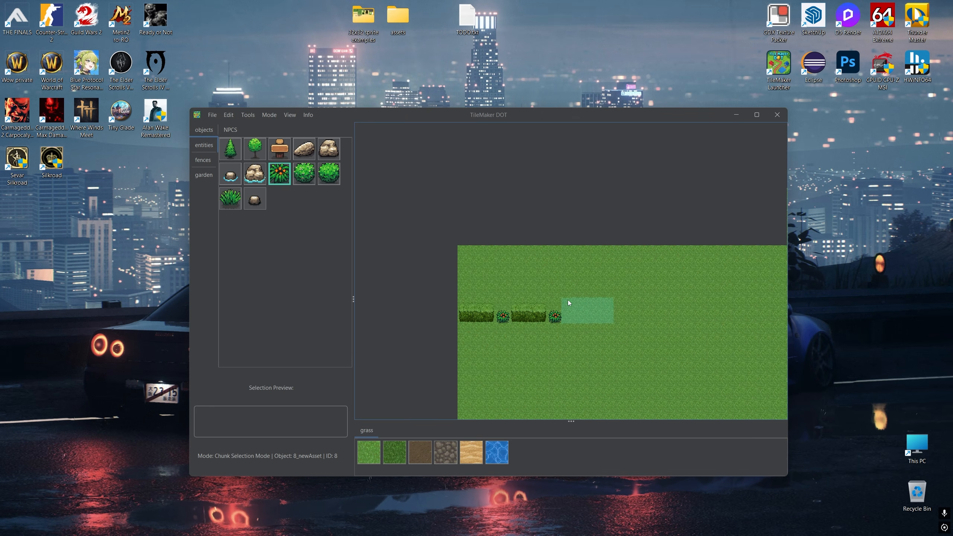
left_click(566, 303)
left_click(619, 303)
left_click(672, 303)
- Select the whole row of hedges and plants as a new chunk and place copies of it further right
left_click_drag(506, 330, 451, 323)
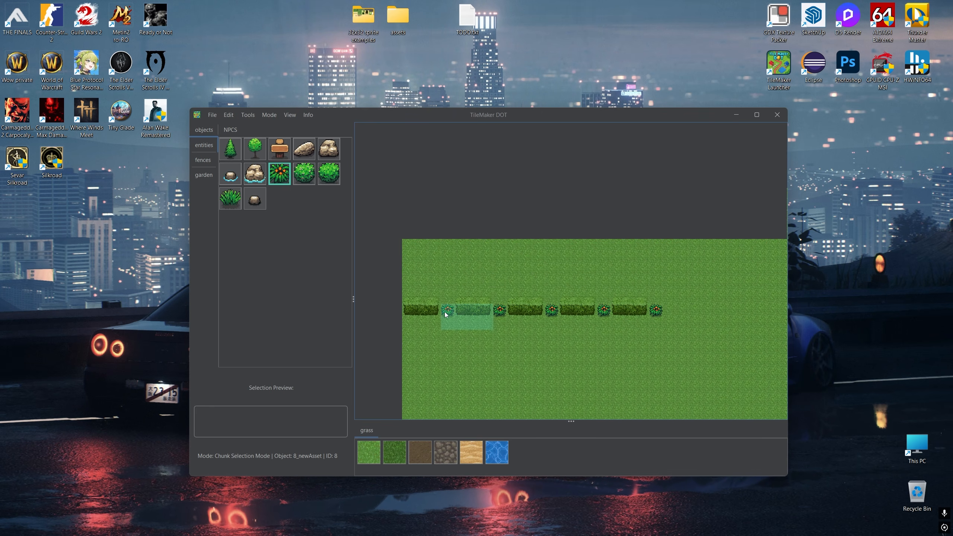
left_click_drag(406, 296, 664, 315)
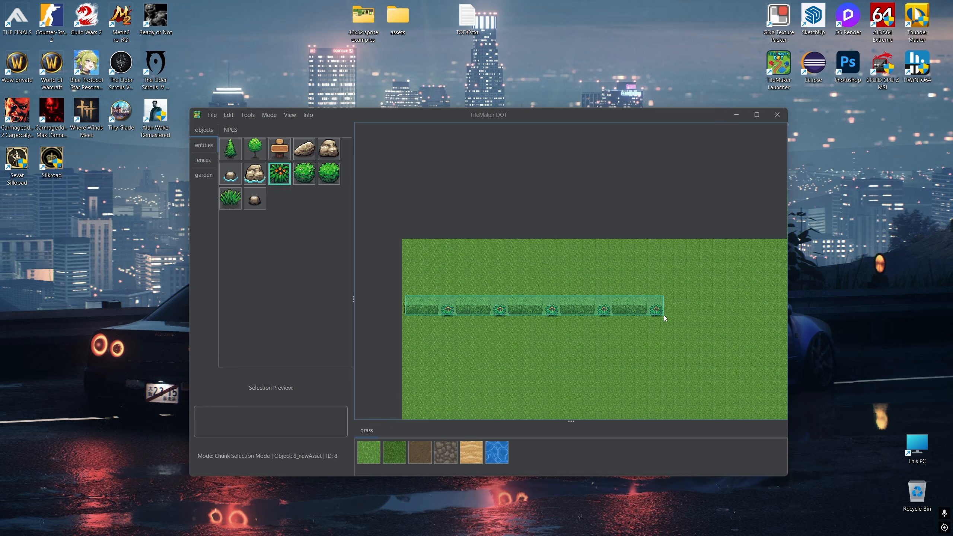
scroll(673, 300, "down", 2)
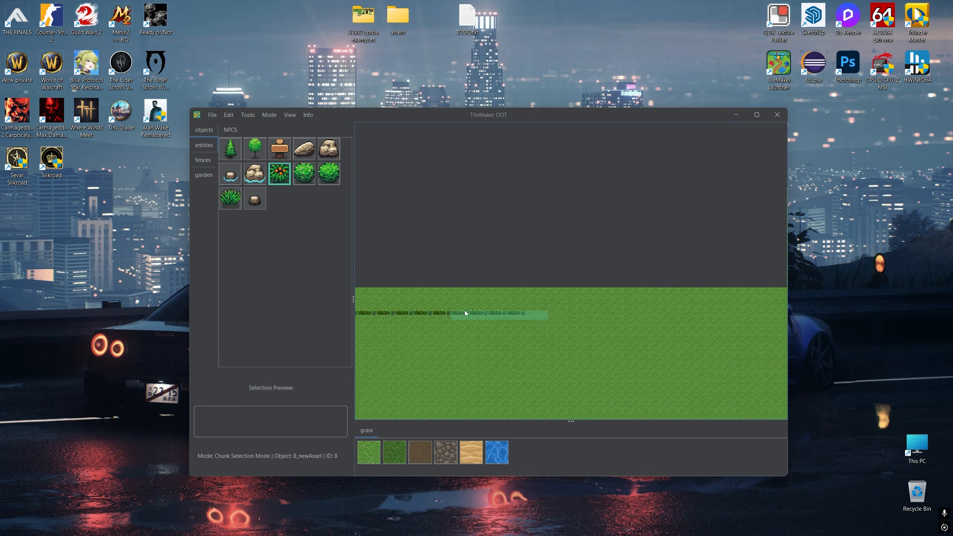
left_click(464, 311)
left_click(529, 308)
- Place another copy of the long chunk at the end of the row, extending the hedge to the map's right edge
scroll(623, 308, "up", 3)
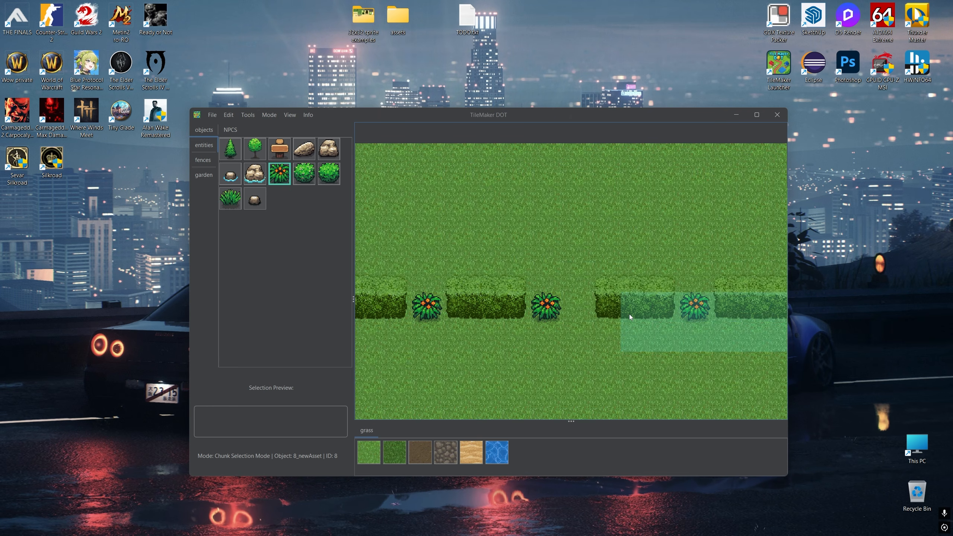
scroll(583, 289, "down", 3)
scroll(557, 327, "up", 2)
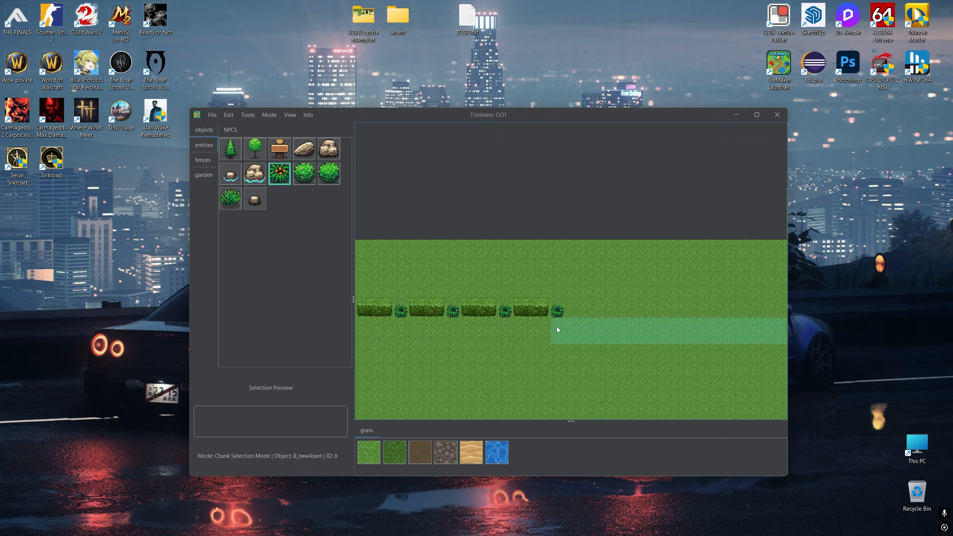
left_click(574, 302)
scroll(518, 325, "down", 4)
left_click_drag(517, 325, 620, 325)
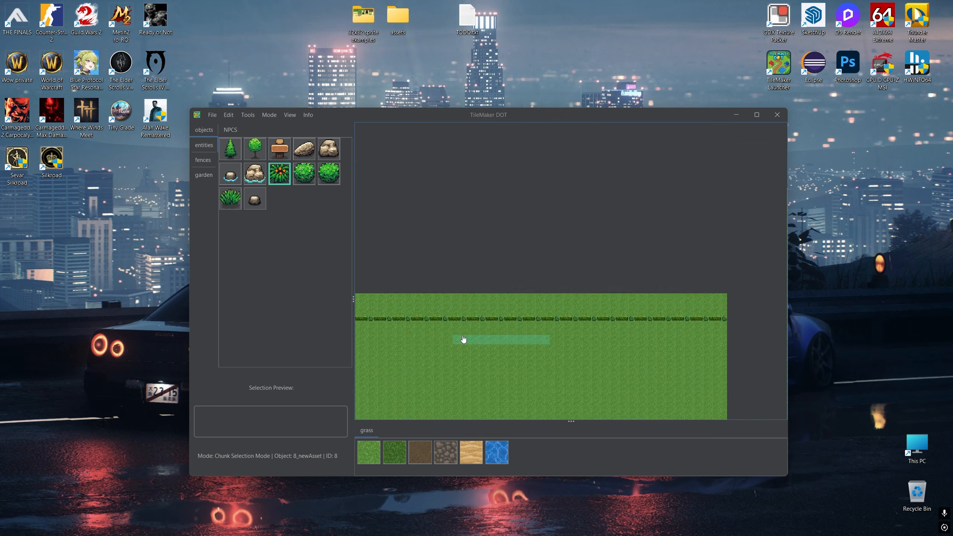
- Erase the hedges and plants around the missing plant to open a gap in the middle of the row
left_click_drag(464, 338, 533, 337)
scroll(483, 324, "up", 4)
key("e")
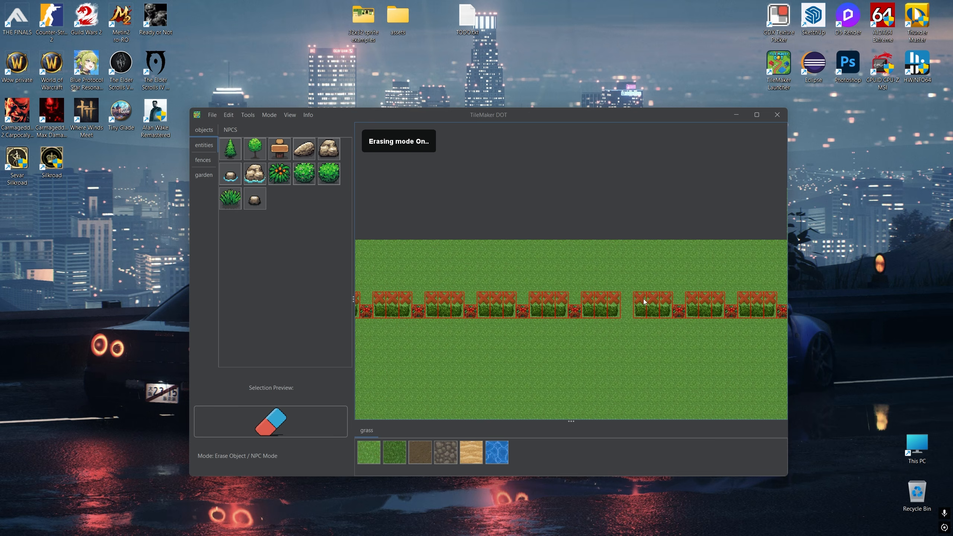
left_click(678, 310)
key("e")
scroll(650, 322, "up", 4)
left_click_drag(603, 300, 519, 312)
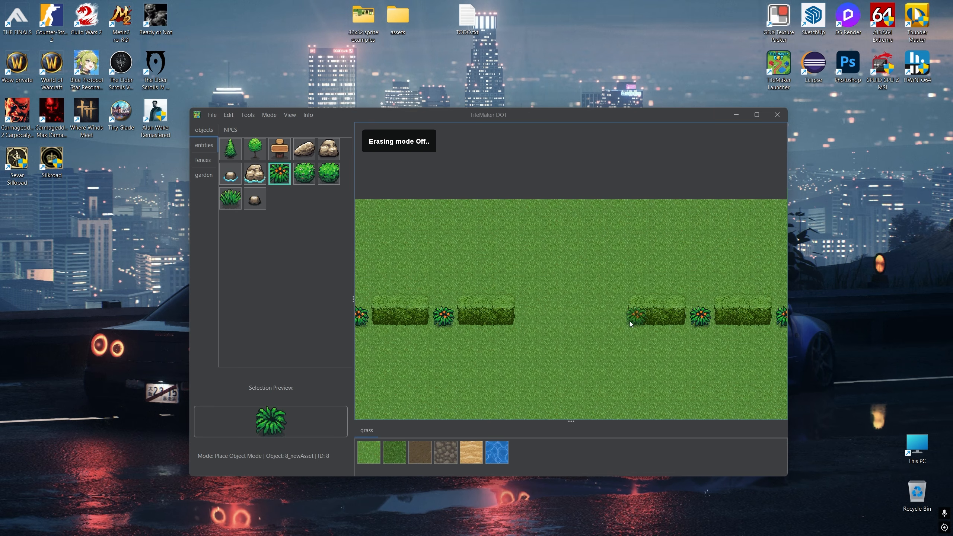
key("e")
key("e")
- Build a four-post fence above the hedge at the map's left edge from the left-end, middle and right-end fence objects
scroll(571, 322, "down", 5)
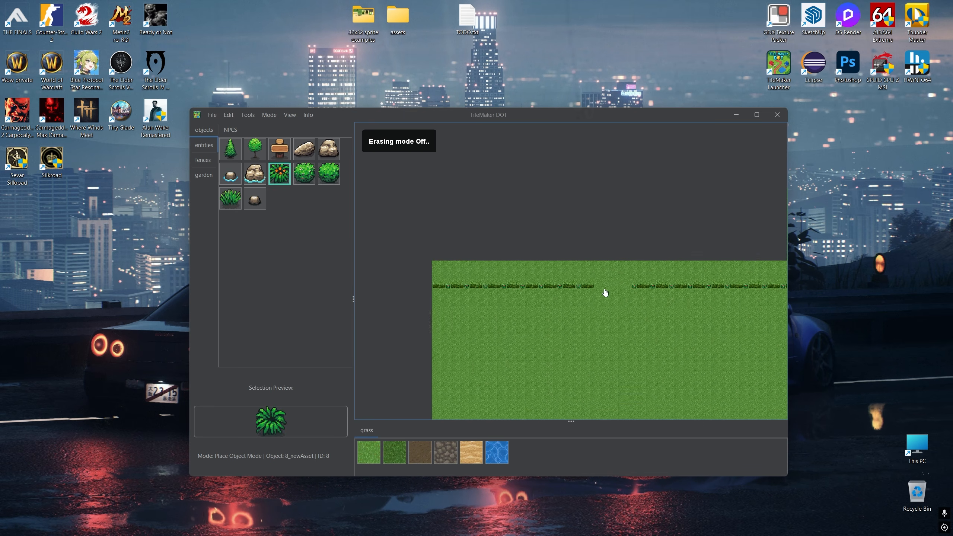
left_click(203, 159)
left_click(236, 150)
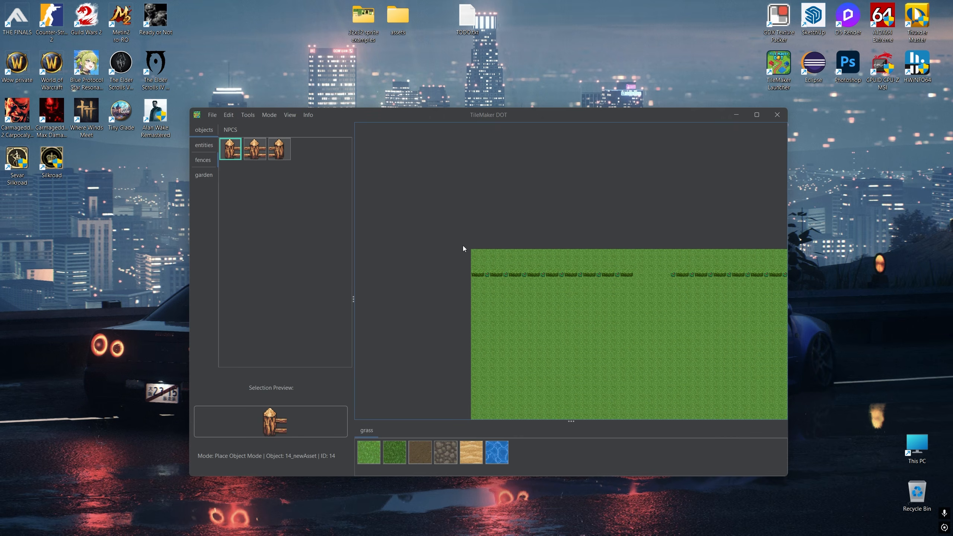
scroll(443, 263, "up", 2)
scroll(427, 278, "up", 2)
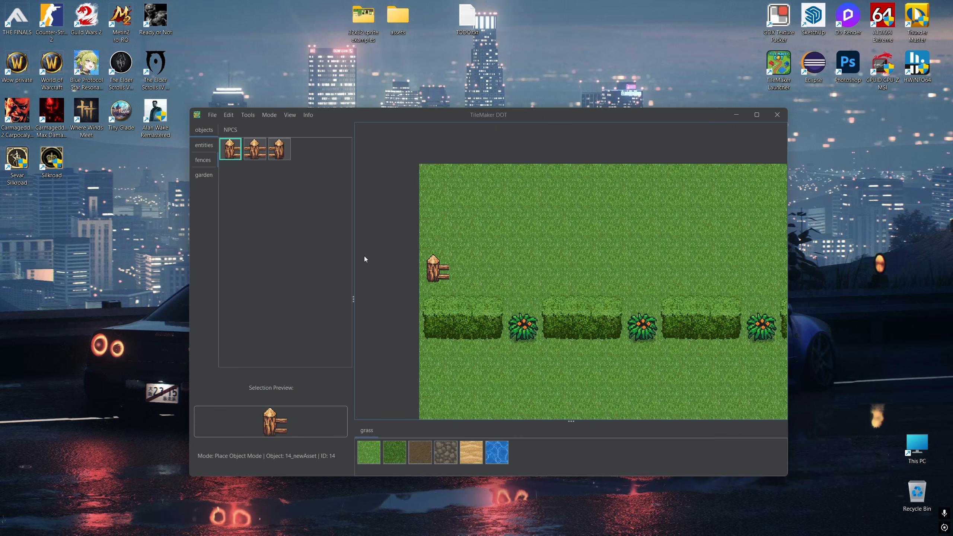
left_click(254, 149)
left_click(465, 268)
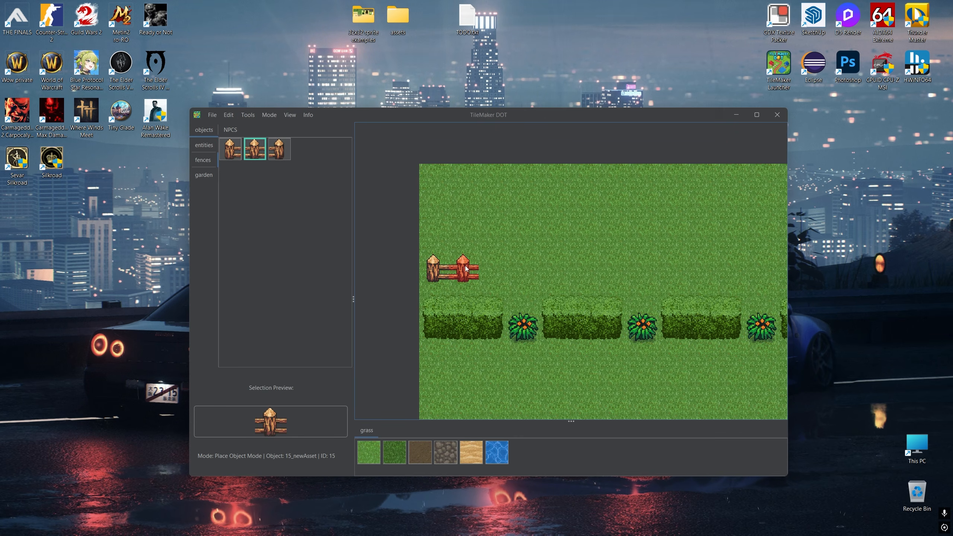
left_click(492, 274)
left_click(276, 151)
left_click(525, 270)
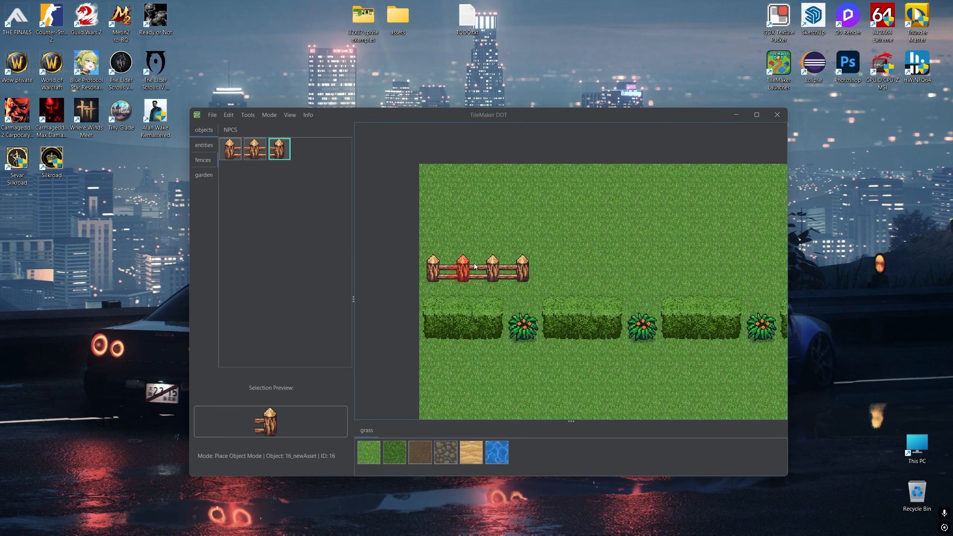
- Activate the Chunk Selection Tool and select the four-post fence as a chunk
key("c")
left_click(260, 116)
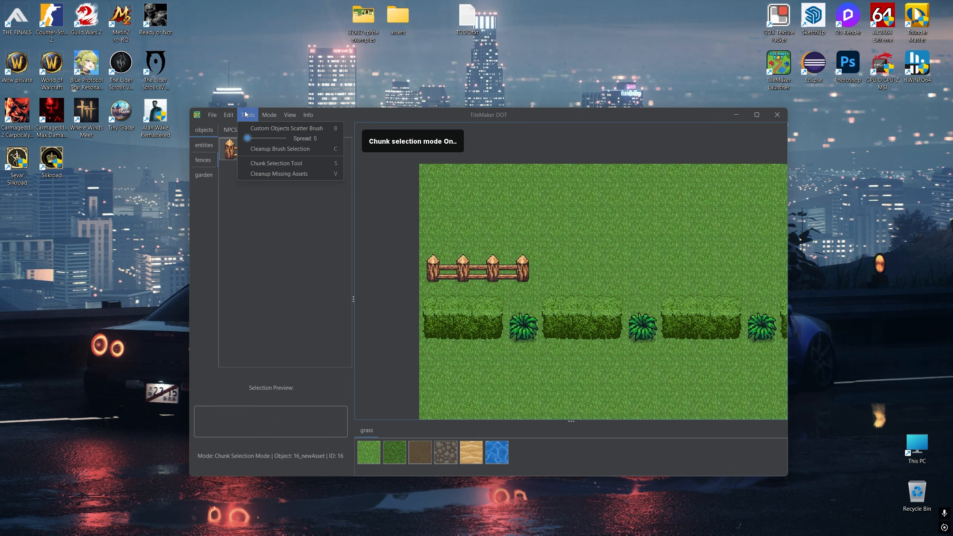
left_click(272, 163)
left_click(244, 119)
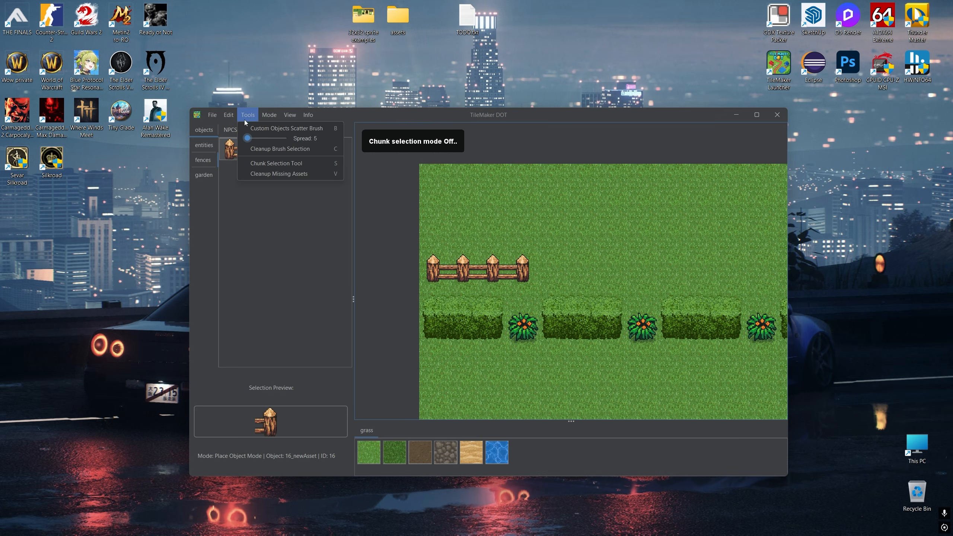
left_click(267, 162)
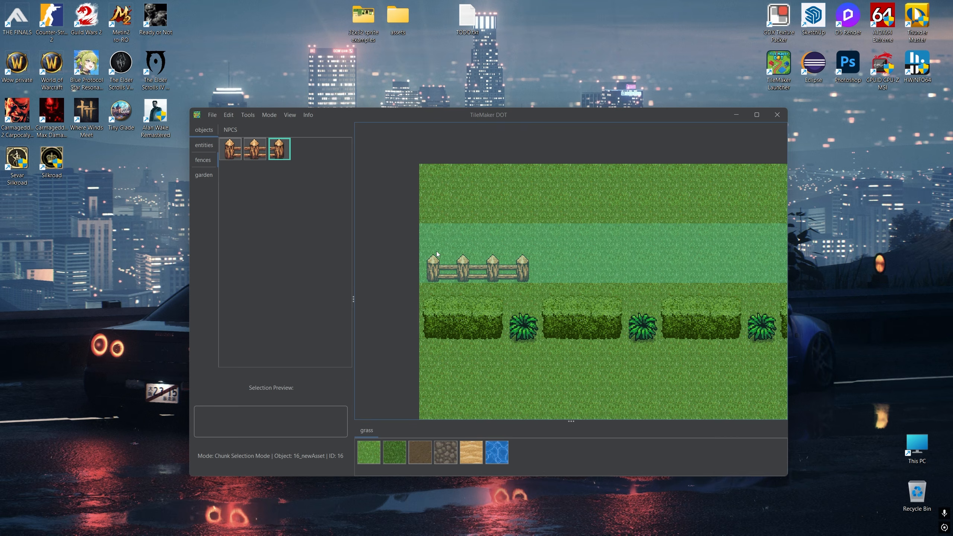
key("c")
key("c")
left_click_drag(432, 256, 535, 273)
- Place three copies of the four-post fence chunk to the right of the original, continuing the row above the hedges
left_click(557, 263)
left_click_drag(699, 287, 559, 304)
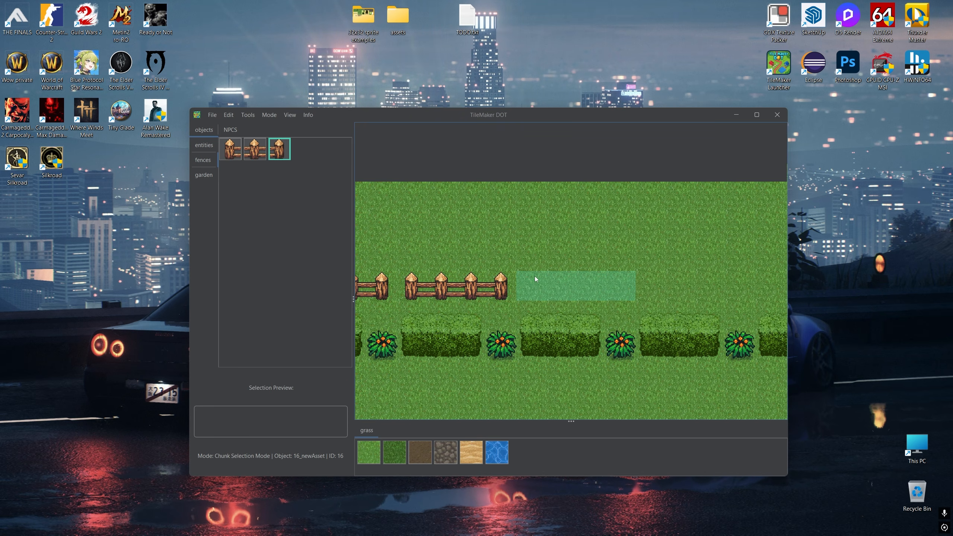
left_click(535, 276)
left_click(648, 286)
left_click_drag(669, 301, 483, 324)
left_click(581, 311)
left_click_drag(710, 308, 779, 298)
left_click(525, 324)
- Clear the current chunk and select the row of four fence sections as a new, longer chunk
scroll(492, 316, "down", 5)
scroll(606, 299, "up", 3)
left_click_drag(571, 296, 502, 301)
right_click(502, 304)
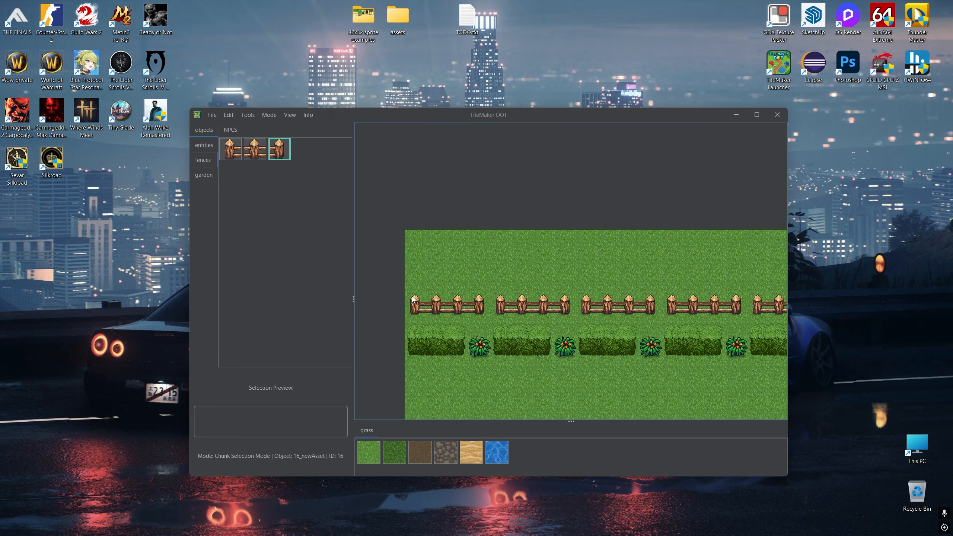
left_click_drag(416, 304, 742, 311)
- Place copies of the long fence chunk end to end above the hedges until the row reaches the map's right edge
left_click_drag(710, 293, 348, 314)
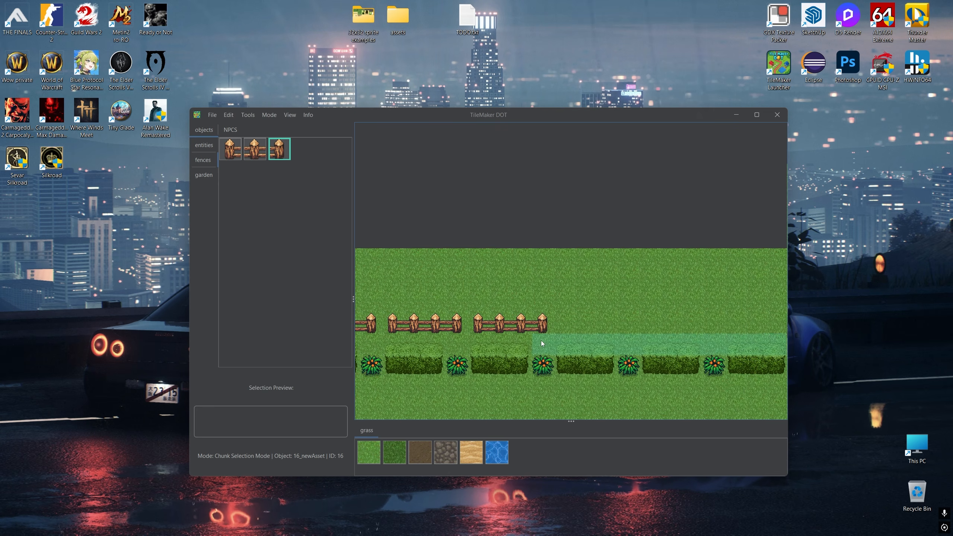
left_click(567, 328)
left_click_drag(616, 331, 386, 327)
left_click_drag(743, 360, 476, 369)
left_click(417, 325)
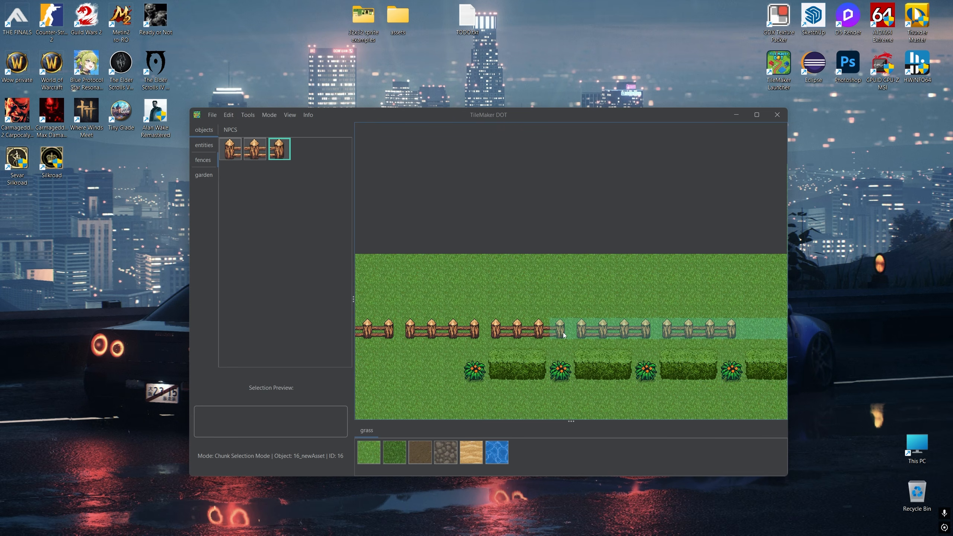
left_click_drag(763, 329, 521, 336)
left_click(516, 337)
scroll(653, 343, "down", 3)
left_click_drag(762, 344, 502, 348)
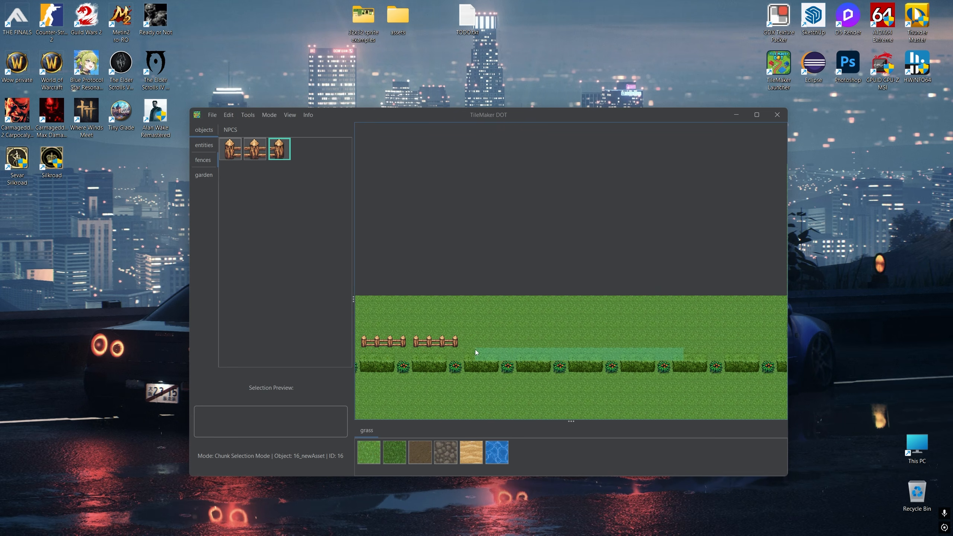
left_click(473, 344)
left_click_drag(676, 345, 510, 359)
left_click(509, 358)
left_click_drag(660, 376, 790, 326)
- Erase the fence pieces above the gap in the hedges to open the same passage in the fence row
mouse_move(394, 284)
left_mouse_down()
mouse_move(429, 293)
mouse_move(719, 285)
left_mouse_up()
scroll(640, 308, "up", 3)
key("e")
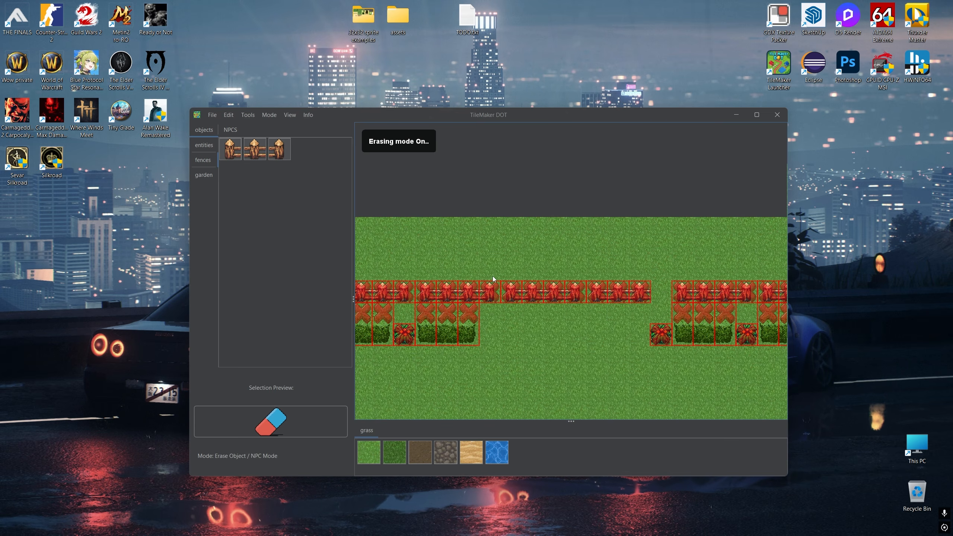
left_click_drag(487, 270, 597, 313)
left_click_drag(516, 263, 653, 318)
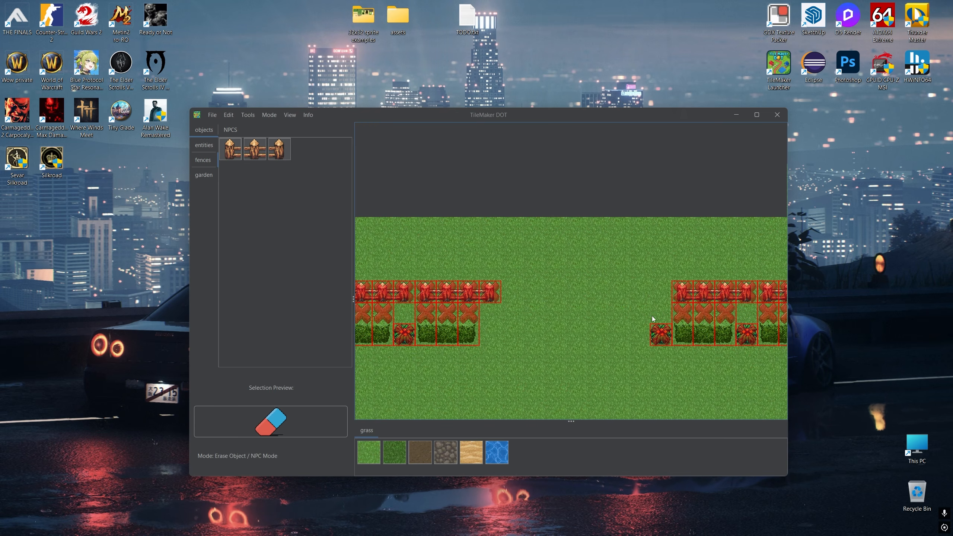
left_click_drag(489, 294, 450, 294)
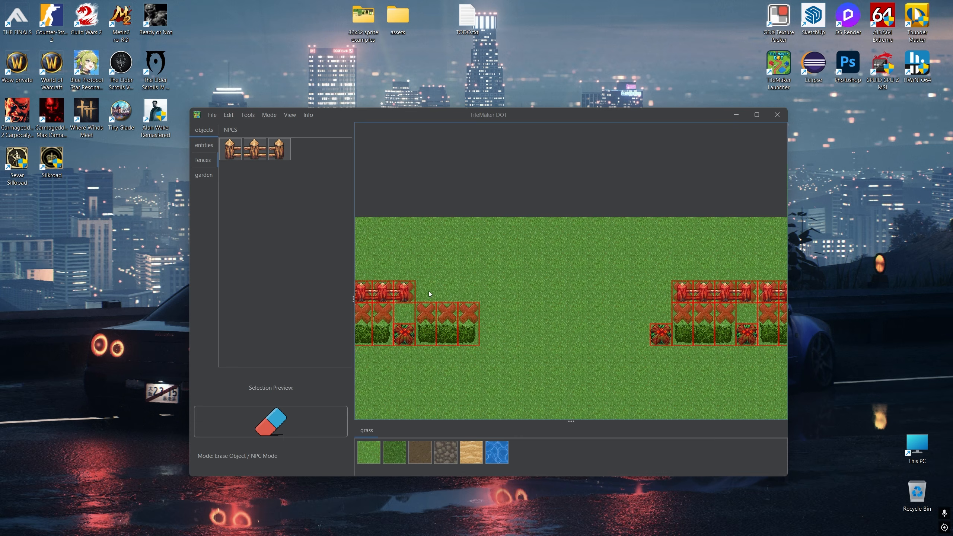
key("e")
- Erase the last hedge section left of the gap so that side of the row ends with a plant
scroll(571, 297, "down", 3)
mouse_move(594, 335)
left_mouse_down()
mouse_move(573, 294)
mouse_move(586, 301)
left_mouse_up()
scroll(471, 301, "up", 3)
key("e")
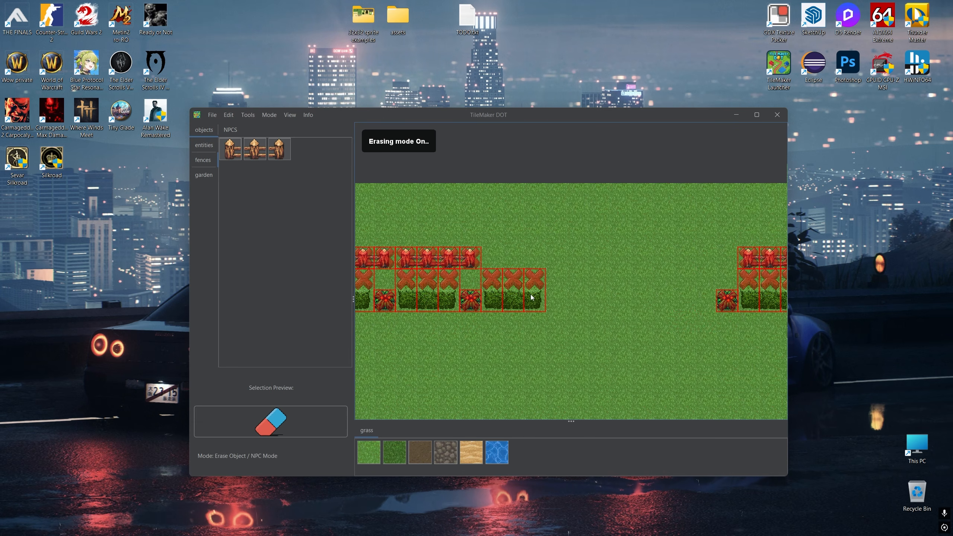
key("e")
- Paint a cobblestone path along the fence row, starting from the map's left side, with the stone tile
scroll(582, 307, "down", 2)
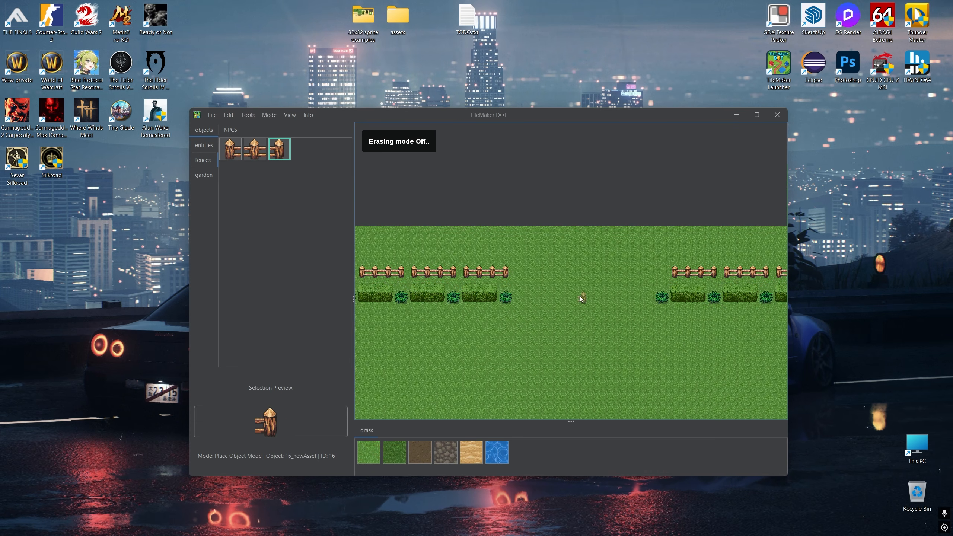
scroll(563, 296, "up", 1)
scroll(549, 296, "down", 3)
left_click_drag(548, 297, 546, 271)
scroll(484, 257, "up", 3)
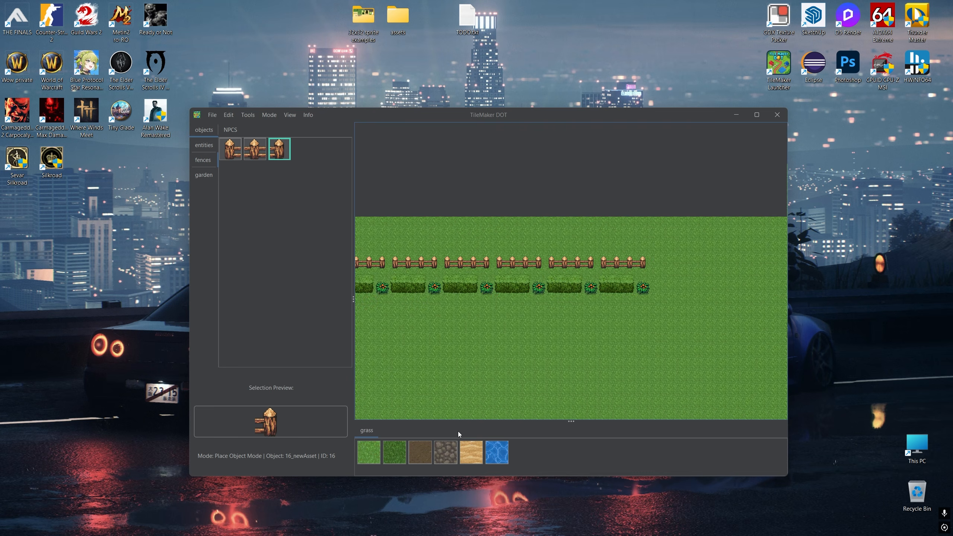
left_click(449, 450)
scroll(405, 262, "down", 3)
scroll(423, 271, "up", 3)
left_click_drag(424, 268, 246, 284)
scroll(582, 284, "down", 4)
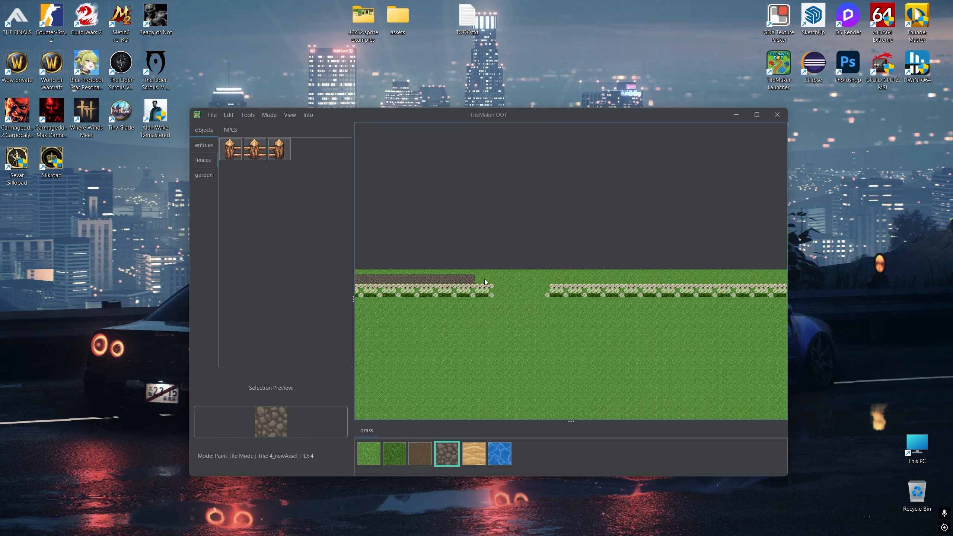
left_click_drag(472, 277, 785, 286)
- Extend the cobblestone path along the fences to the map's right edge
left_click_drag(701, 287, 430, 306)
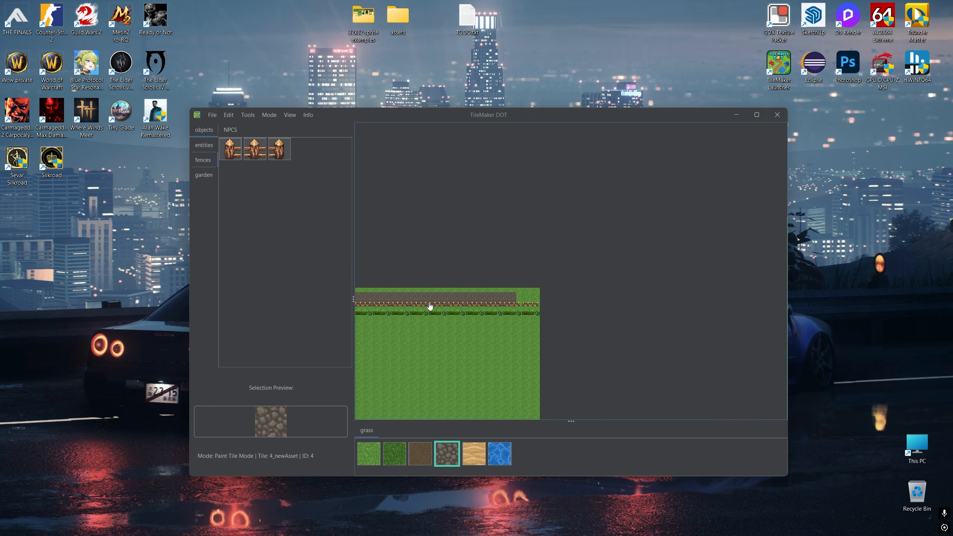
scroll(492, 298, "up", 4)
left_click_drag(580, 287, 722, 320)
scroll(604, 302, "down", 3)
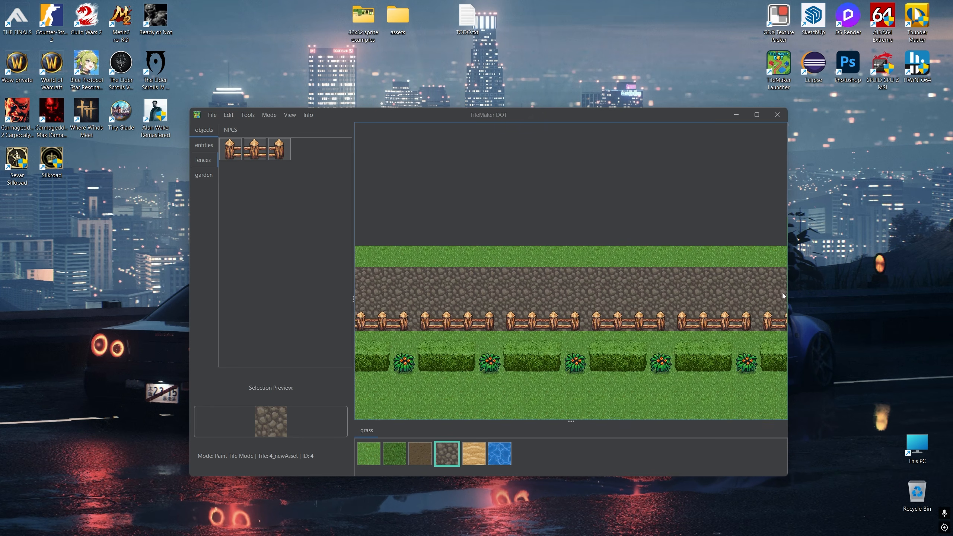
scroll(470, 307, "down", 3)
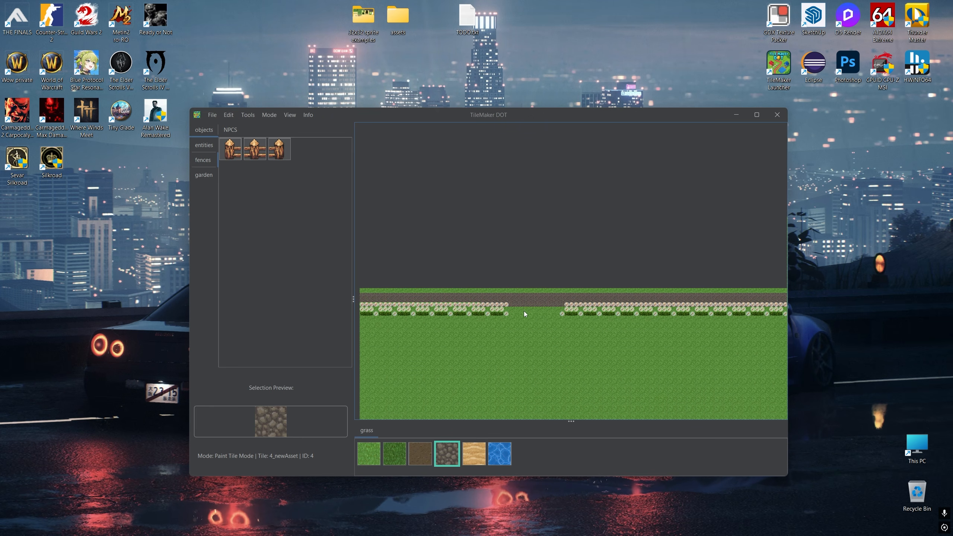
- Sample the light grass tile and repaint the path's lowest row, behind the fences and across the gap, with grass
scroll(525, 311, "up", 4)
left_click(518, 320, "alt")
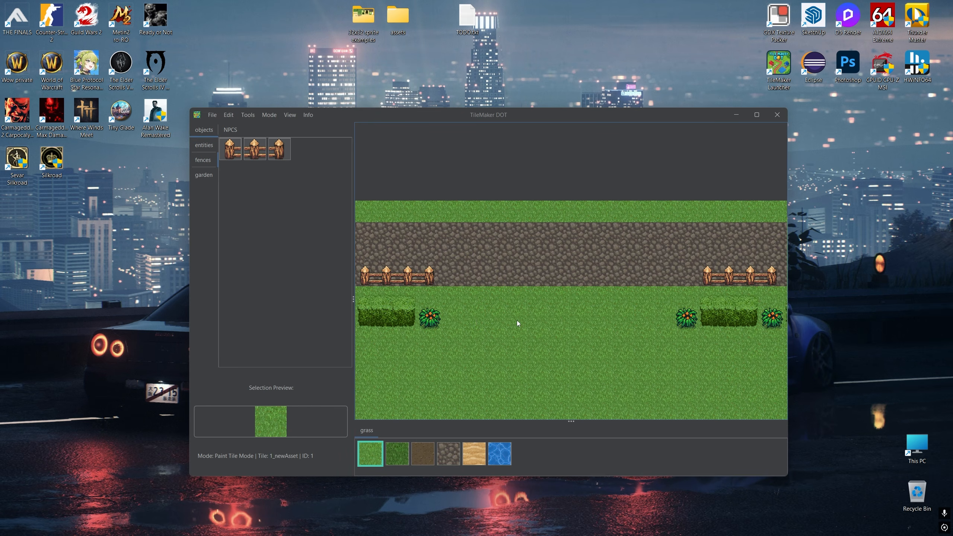
left_click_drag(495, 302, 591, 311)
scroll(589, 311, "down", 2)
left_click(551, 321, "alt")
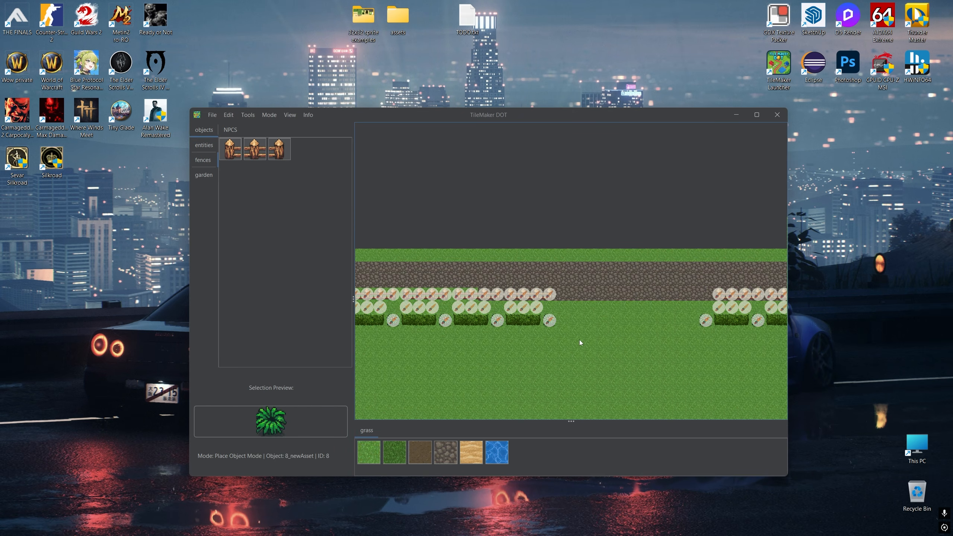
left_click(587, 324, "alt")
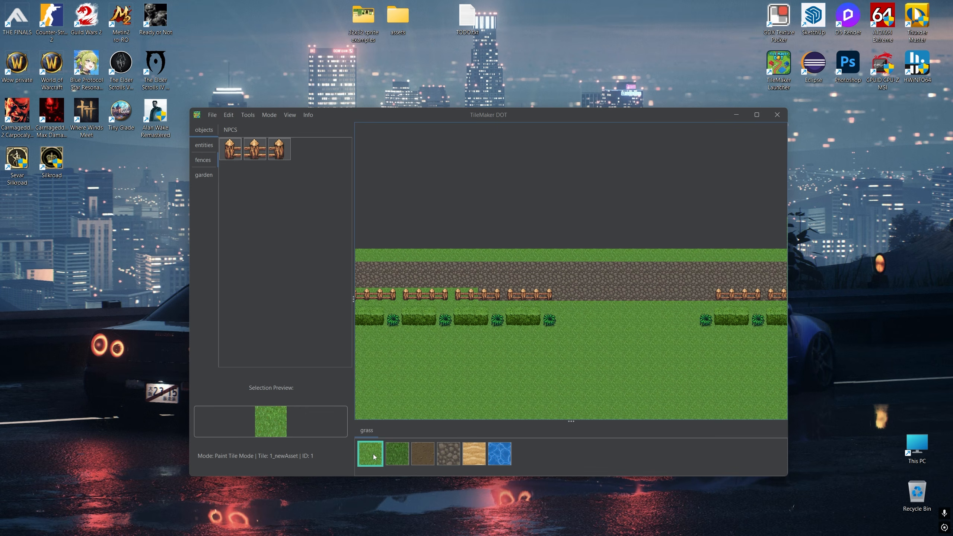
mouse_move(424, 329)
left_mouse_down()
mouse_move(552, 345)
mouse_move(505, 347)
left_mouse_up()
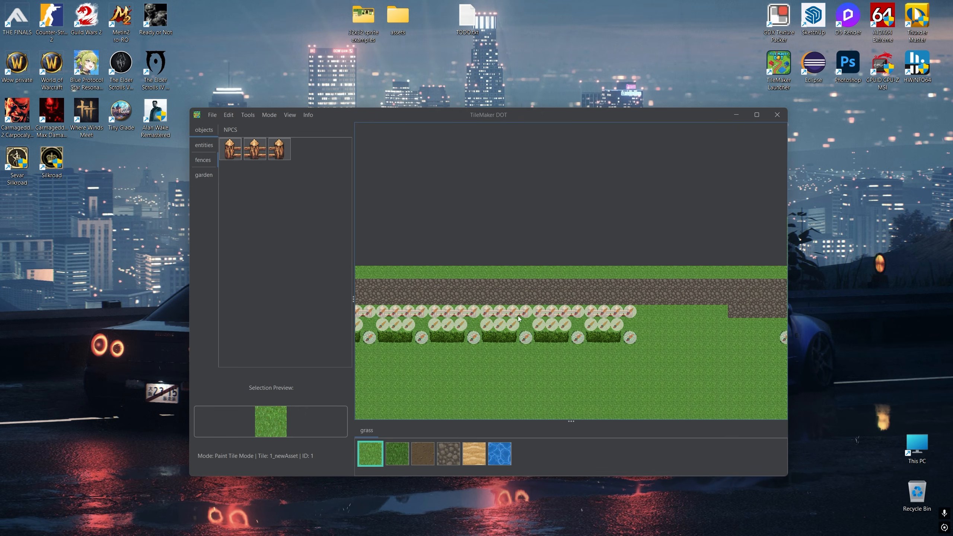
scroll(390, 347, "down", 4)
mouse_move(414, 347)
left_mouse_down()
mouse_move(718, 340)
mouse_move(525, 313)
mouse_move(533, 277)
left_mouse_up()
scroll(515, 308, "up", 5)
right_click(529, 262)
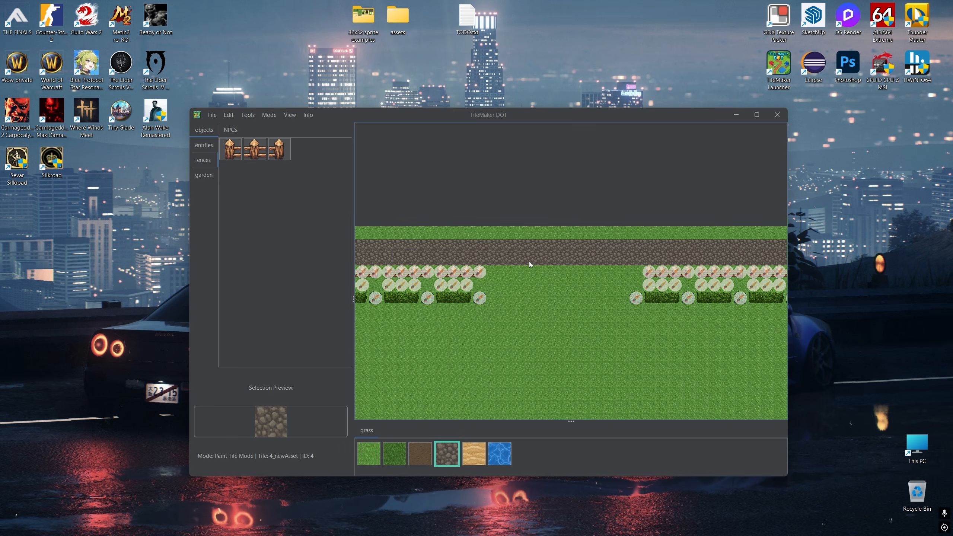
left_click_drag(493, 302, 559, 273)
scroll(559, 272, "down", 5)
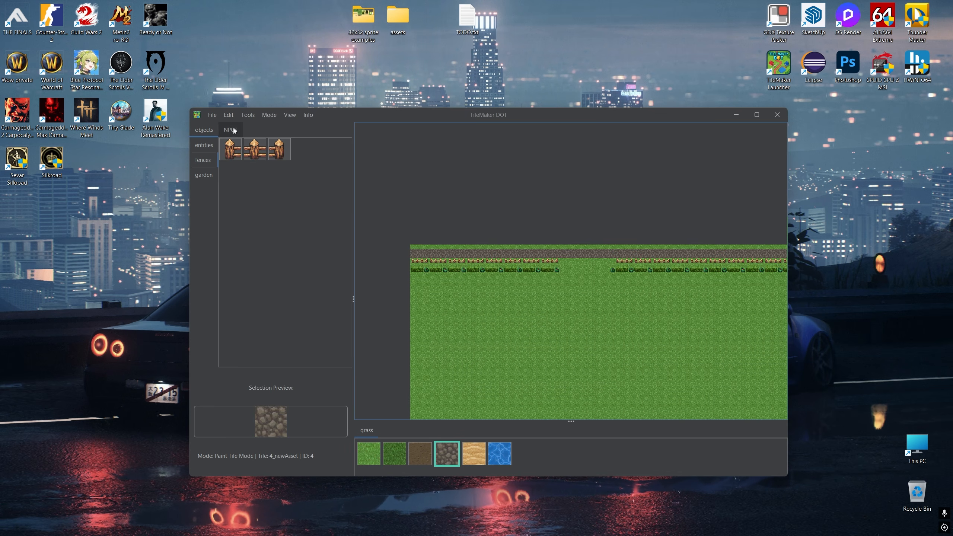
- Show the entities objects, select the pine tree and try to enable the Custom Objects Scatter Brush
left_click(211, 147)
left_click(230, 151)
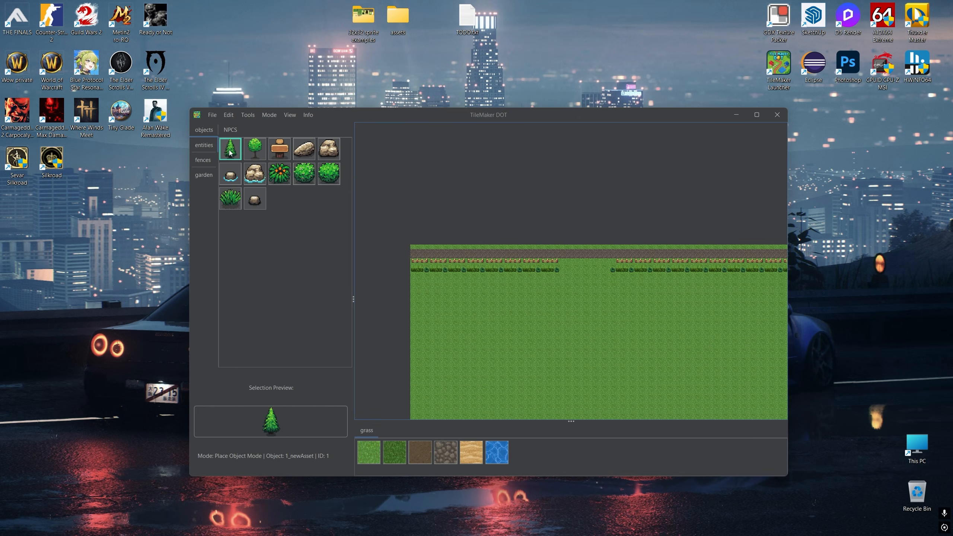
left_click(248, 115)
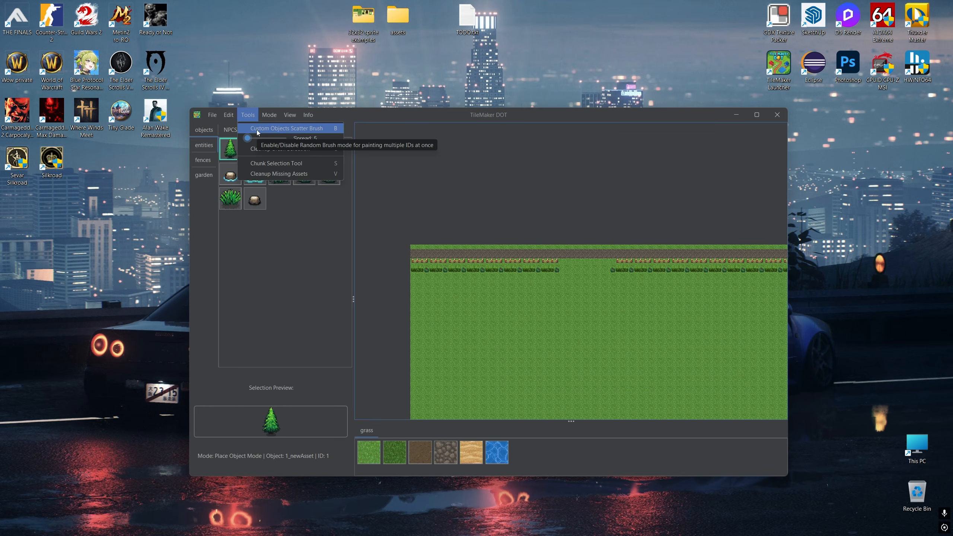
left_click(257, 130)
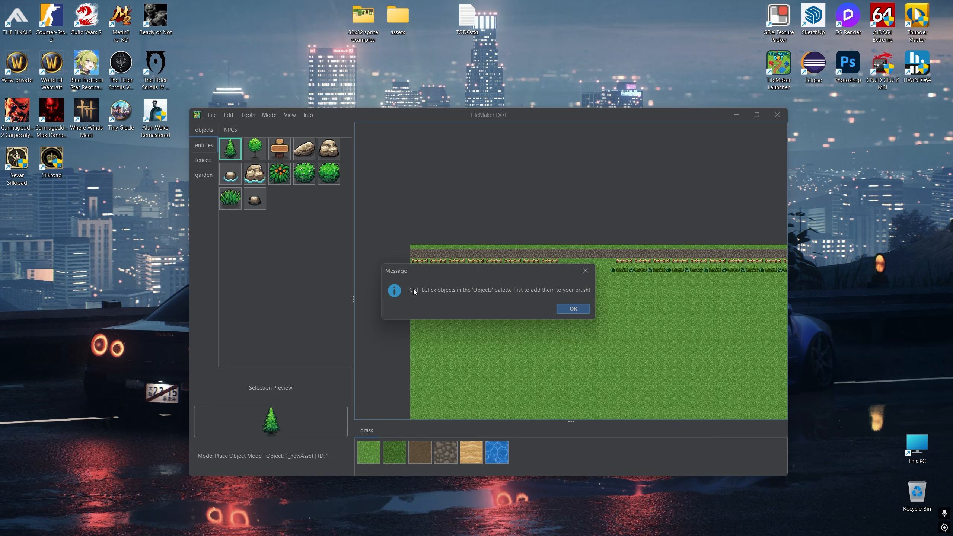
left_click(572, 309)
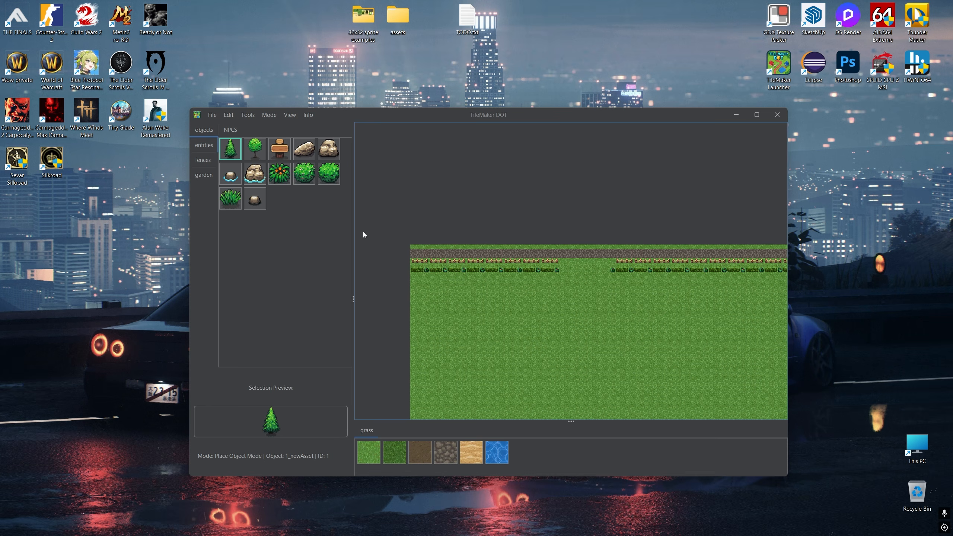
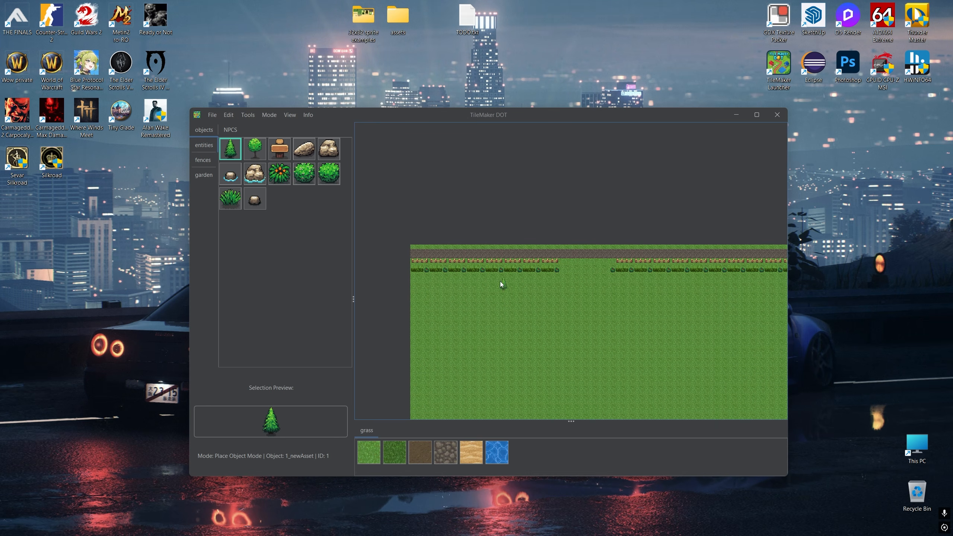
- Add the round tree to the brush alongside the pine, activate the Custom Objects Scatter Brush and scatter both across the grass below the hedges
left_click(254, 152)
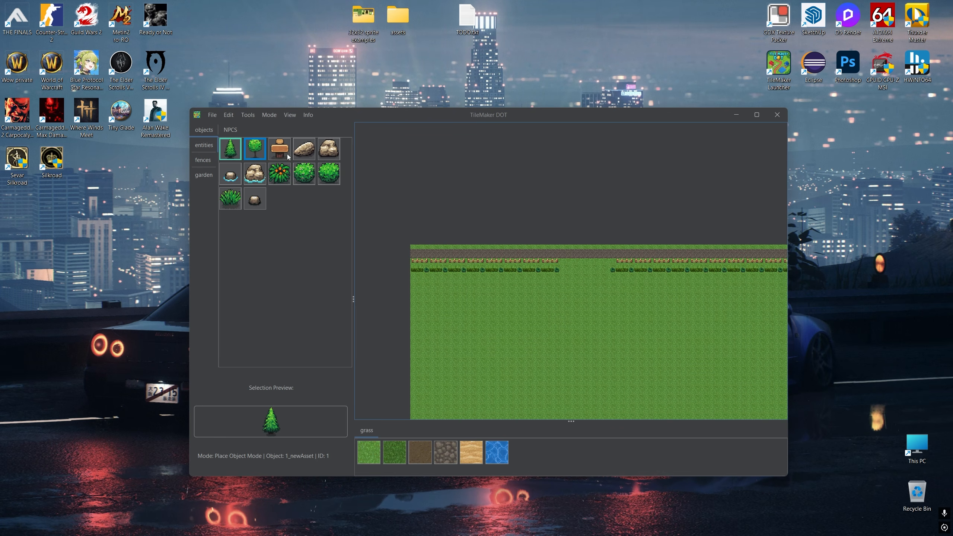
left_click(248, 115)
left_click(259, 124)
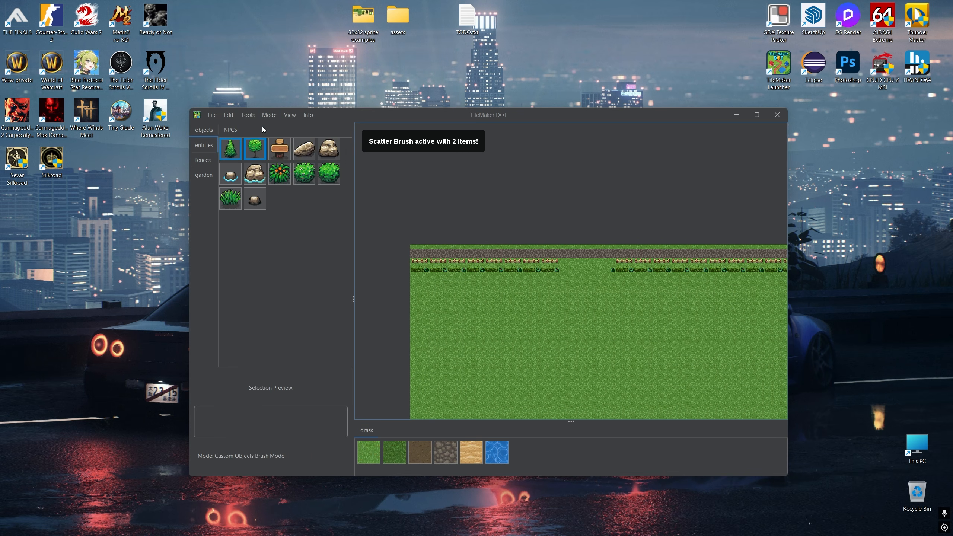
left_click_drag(484, 297, 785, 416)
left_click(248, 116)
left_click(444, 273)
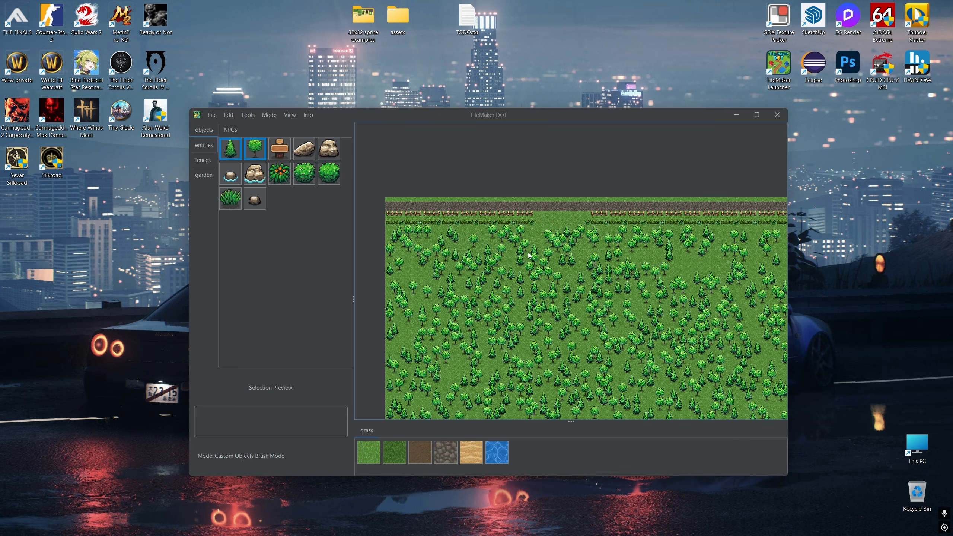
- Scatter more pines and round trees over the empty grass along the map's right side
scroll(562, 235, "up", 5)
left_click_drag(562, 235, 610, 268)
scroll(554, 260, "down", 5)
left_click_drag(554, 260, 527, 206)
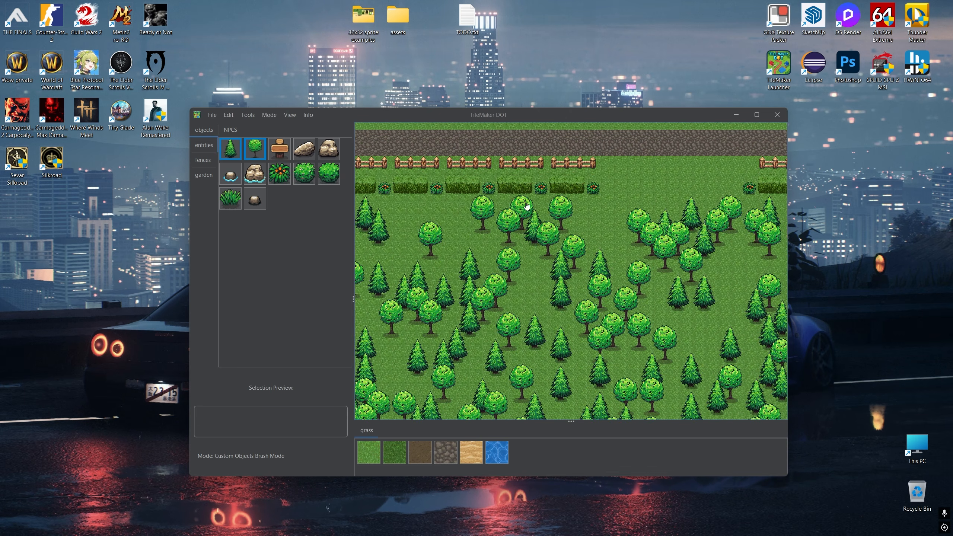
scroll(566, 268, "down", 5)
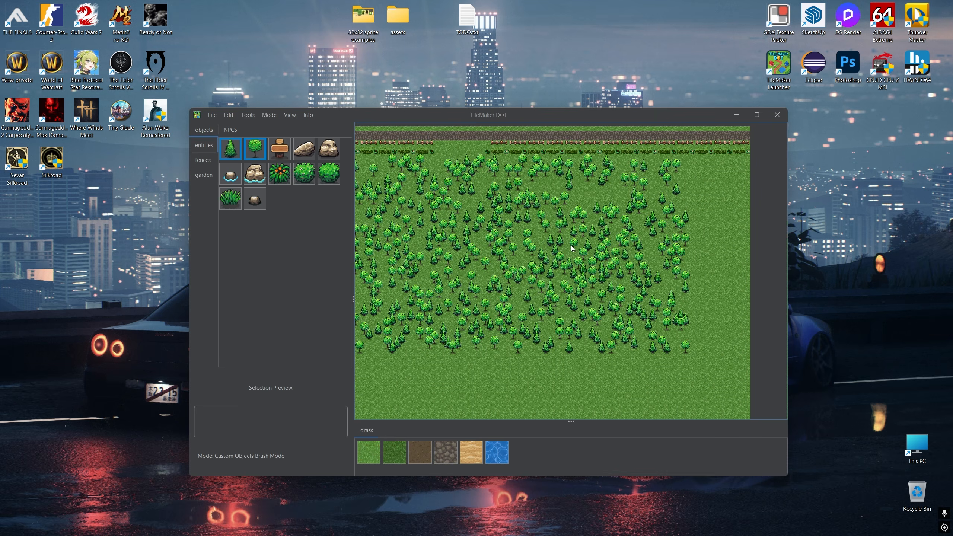
left_click_drag(577, 158, 693, 340)
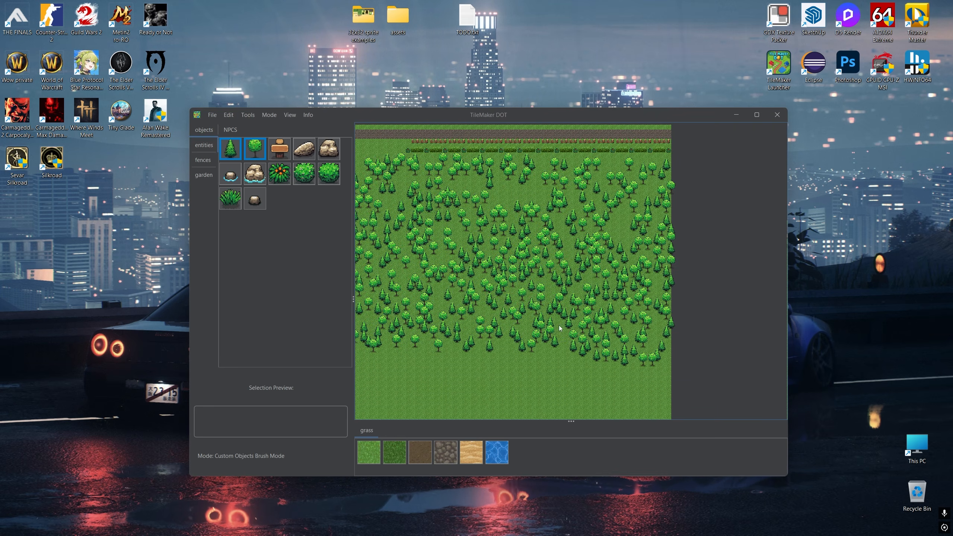
left_click_drag(630, 284, 575, 275)
- Turn on erasing mode and clear a vertical strip of trees below the fence gap
scroll(575, 275, "up", 4)
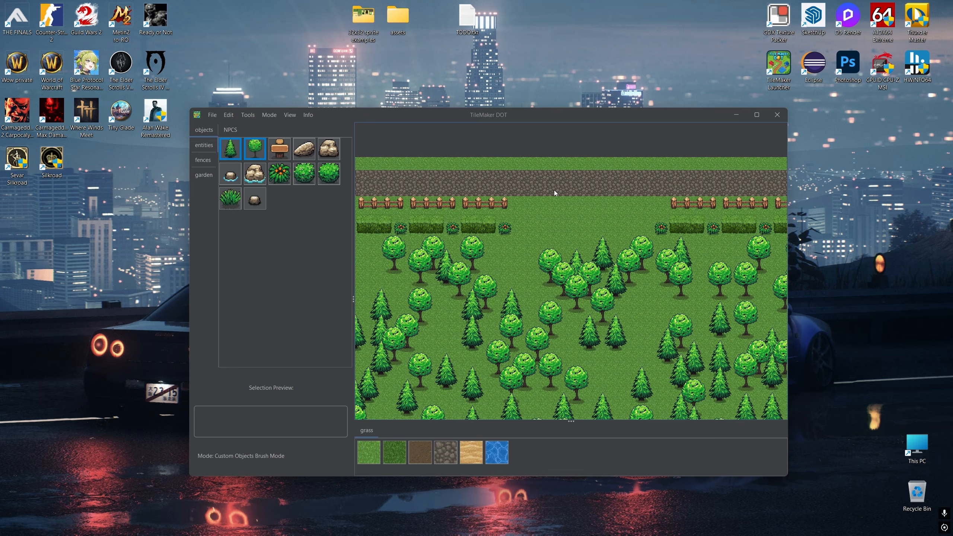
mouse_move(578, 250)
left_mouse_down()
mouse_move(582, 155)
mouse_move(574, 198)
left_mouse_up()
key("e")
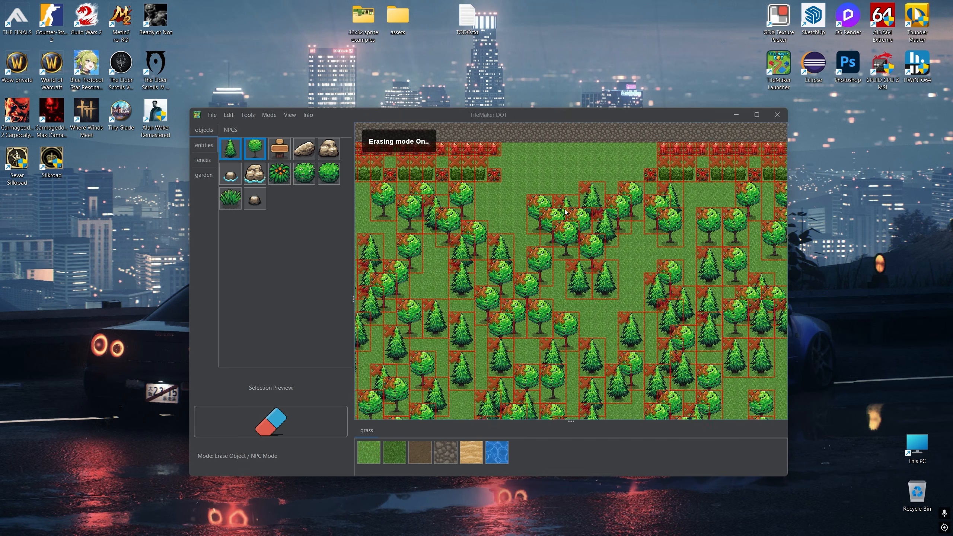
scroll(574, 198, "down", 4)
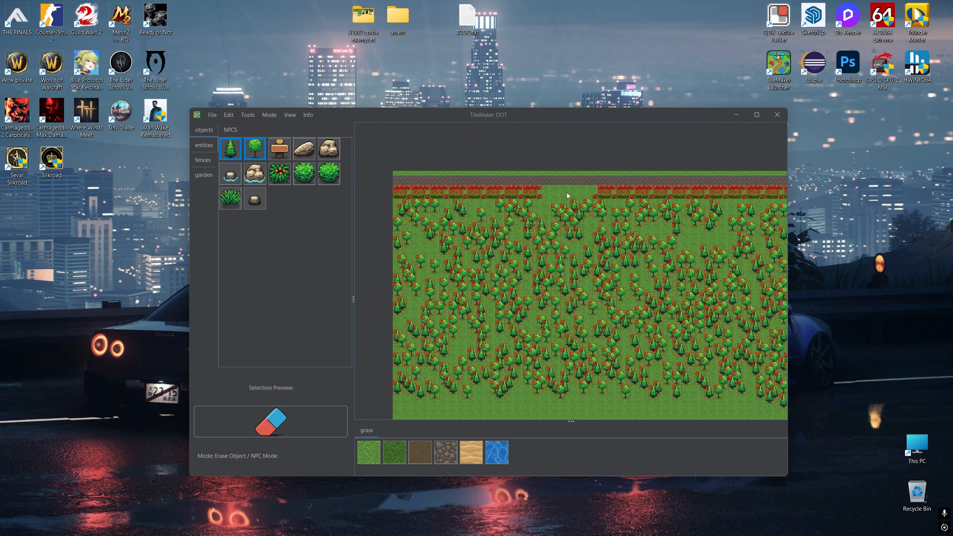
left_click_drag(558, 183, 582, 412)
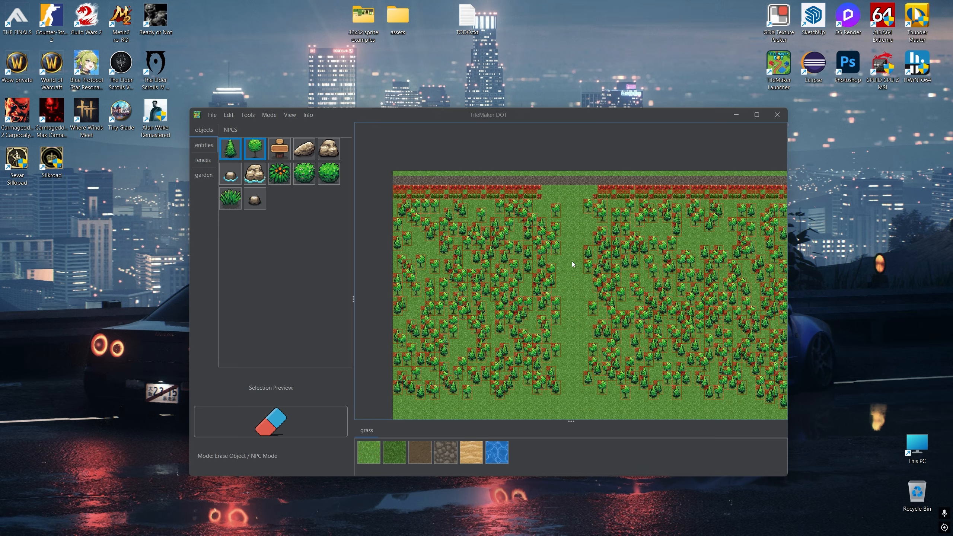
- Sample the cobblestone tile and paint a wide vertical path from the existing path down through the fence gap
scroll(566, 220, "up", 3)
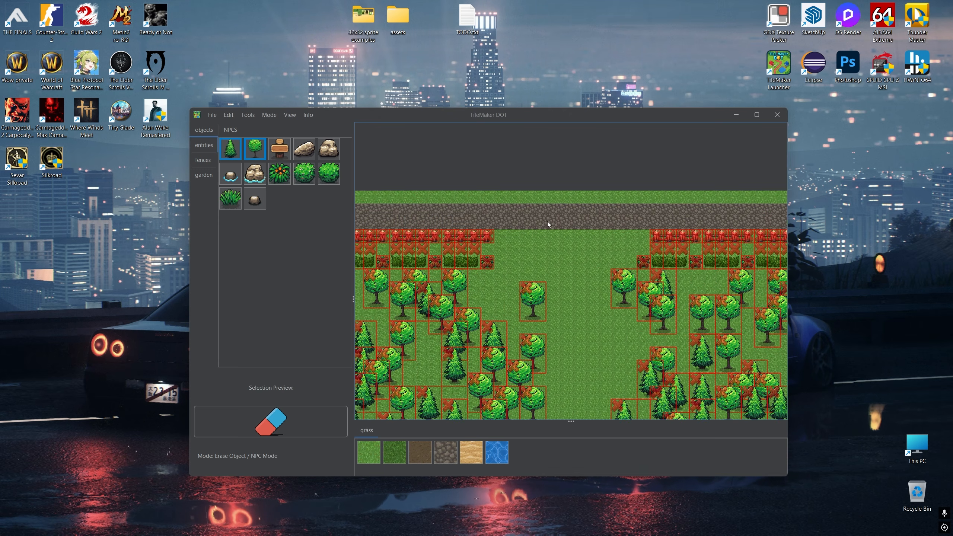
middle_click(543, 220)
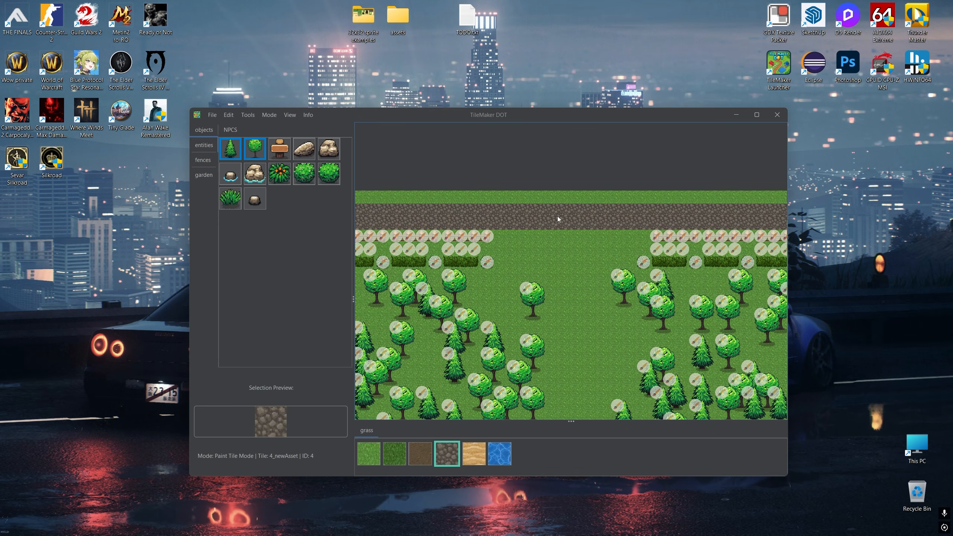
left_click_drag(564, 285, 557, 210)
left_click_drag(540, 148, 593, 406)
left_click_drag(558, 367, 565, 144)
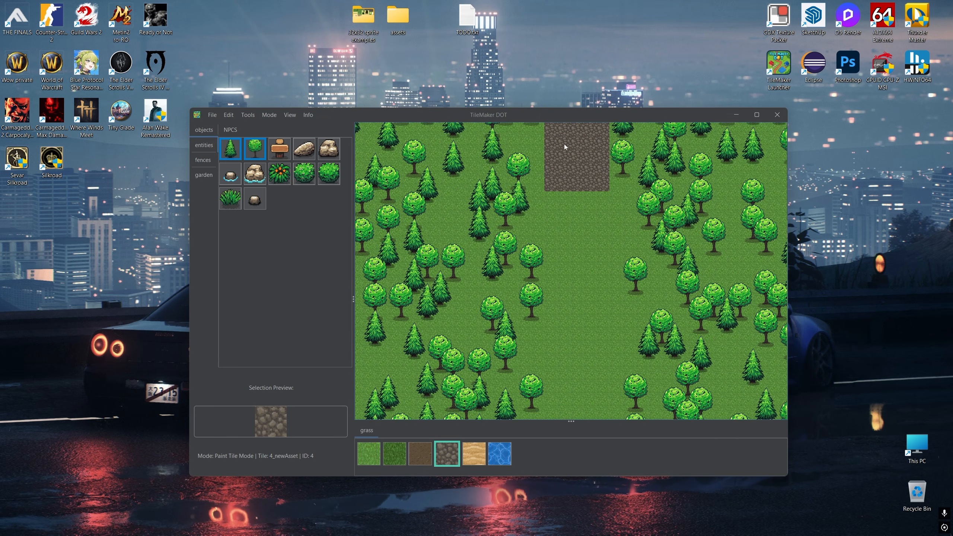
- Extend the vertical cobblestone path down the cleared strip to the forest's lower edge
left_click_drag(552, 178, 609, 391)
left_click_drag(582, 361, 571, 147)
left_click_drag(546, 184, 584, 315)
scroll(572, 199, "down", 5)
scroll(579, 241, "up", 5)
left_click_drag(601, 248, 510, 248)
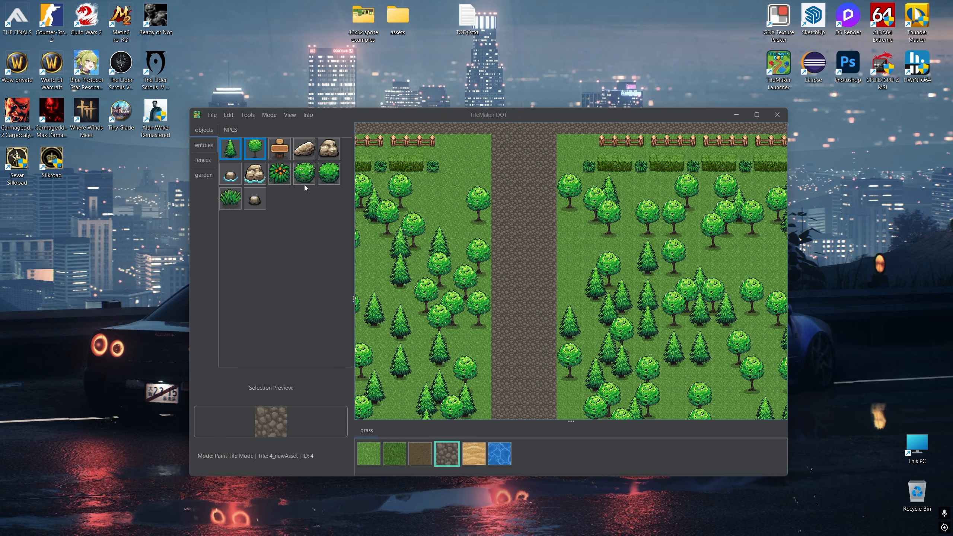
- Replace both trees in the brush selection with the flat boulder, the dry rock pile and the small dry rock
left_click(303, 158)
left_click(248, 114)
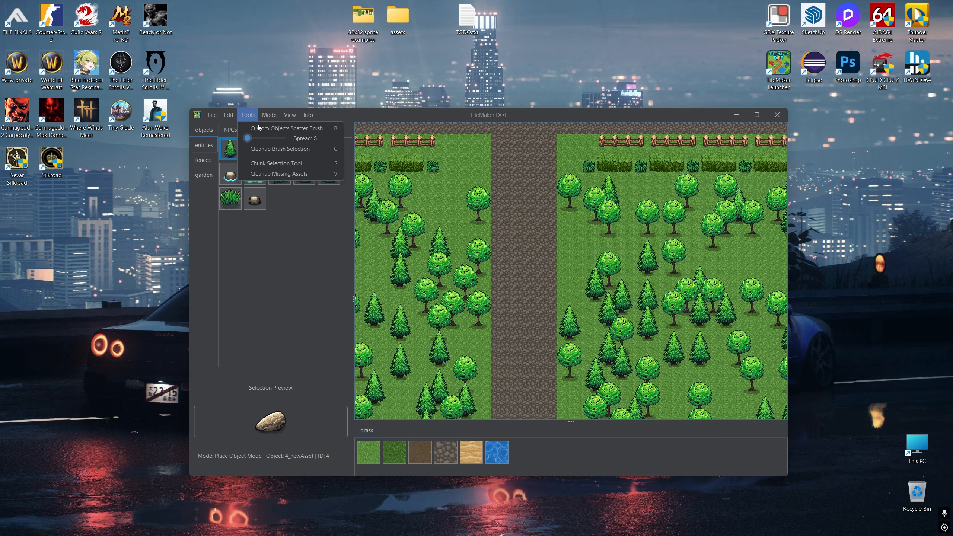
left_click(280, 147)
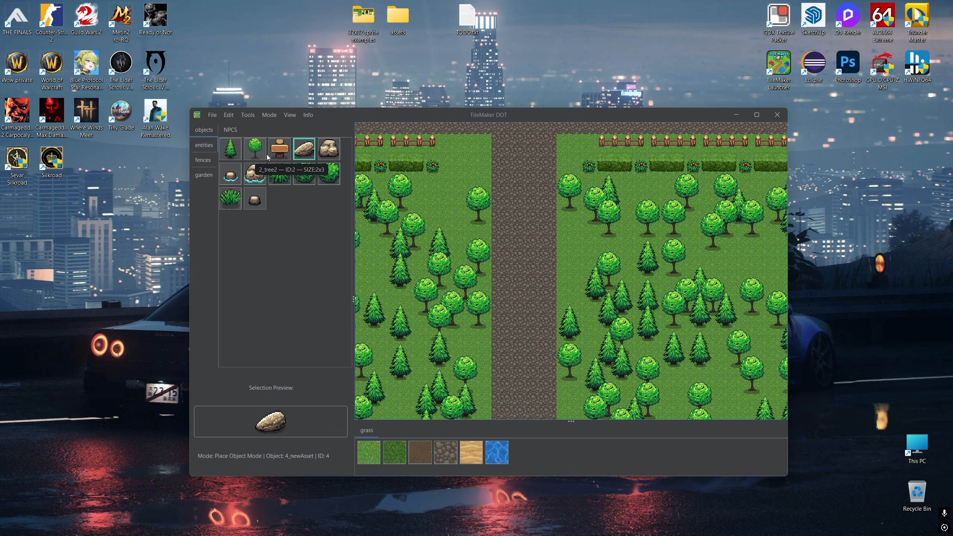
left_click(260, 157)
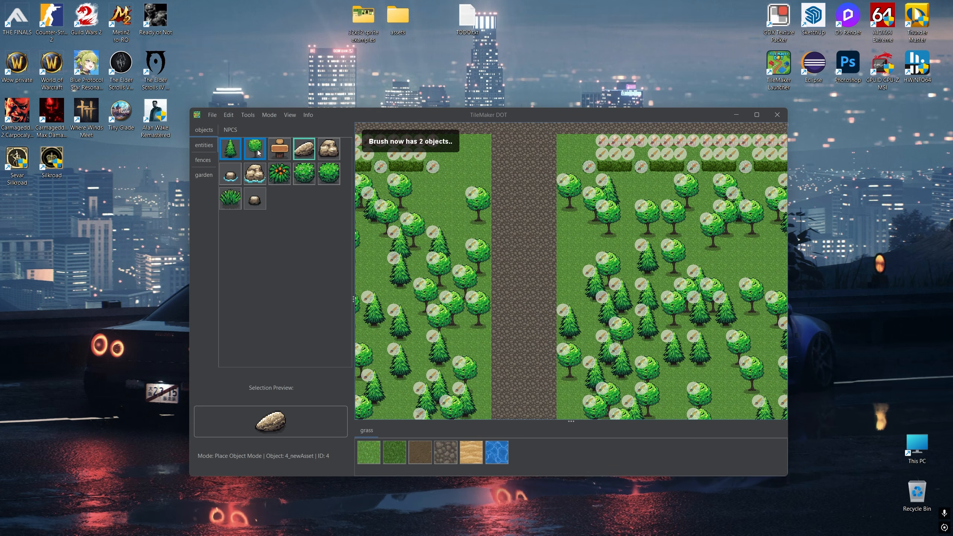
left_click(258, 152)
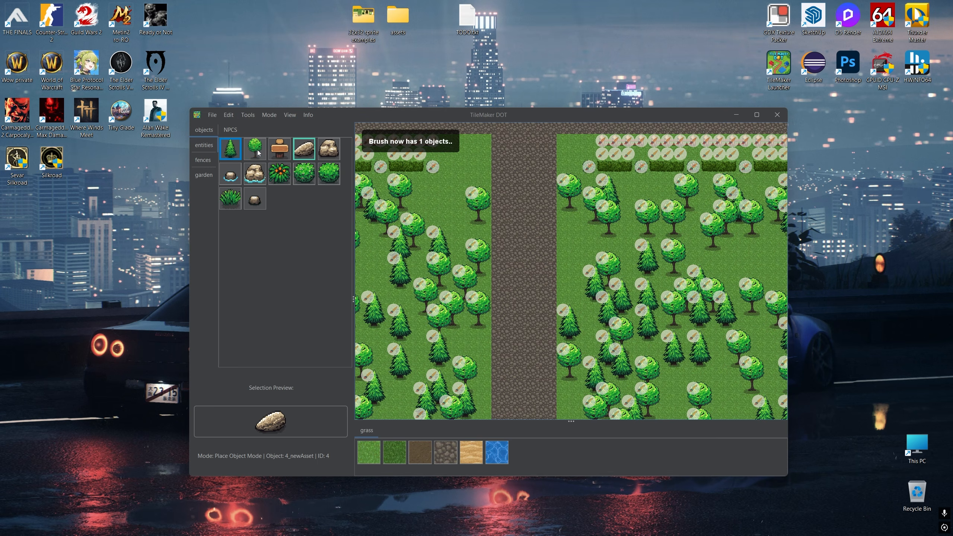
double_click(236, 154)
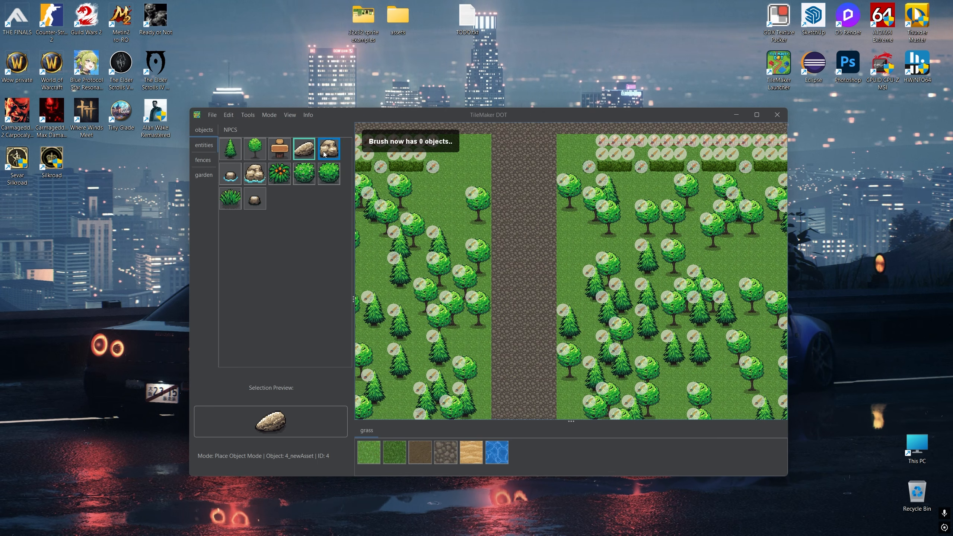
scroll(438, 178, "down", 4)
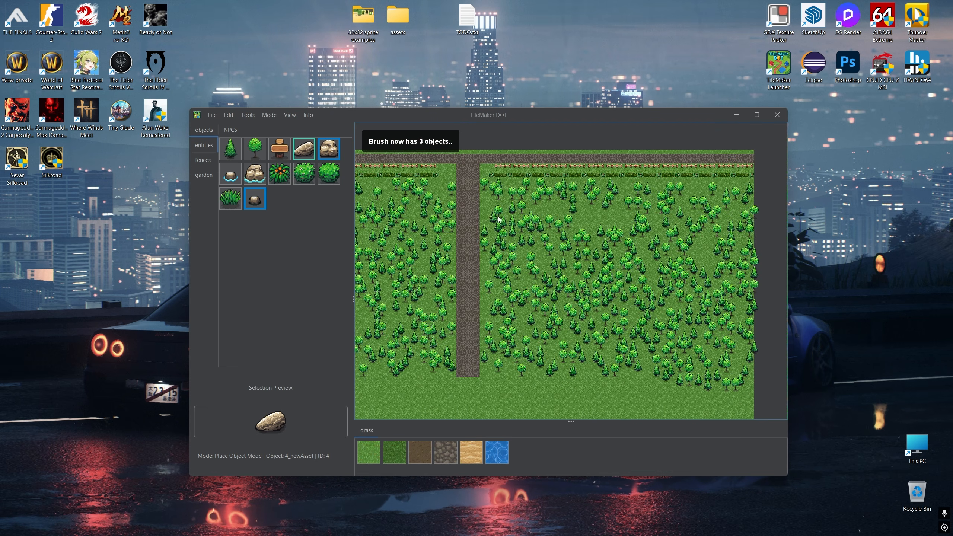
left_click_drag(496, 213, 451, 210)
- Set the scatter brush spread to 40, activate the brush and scatter the rocks through the forest right of the vertical path
left_click(252, 118)
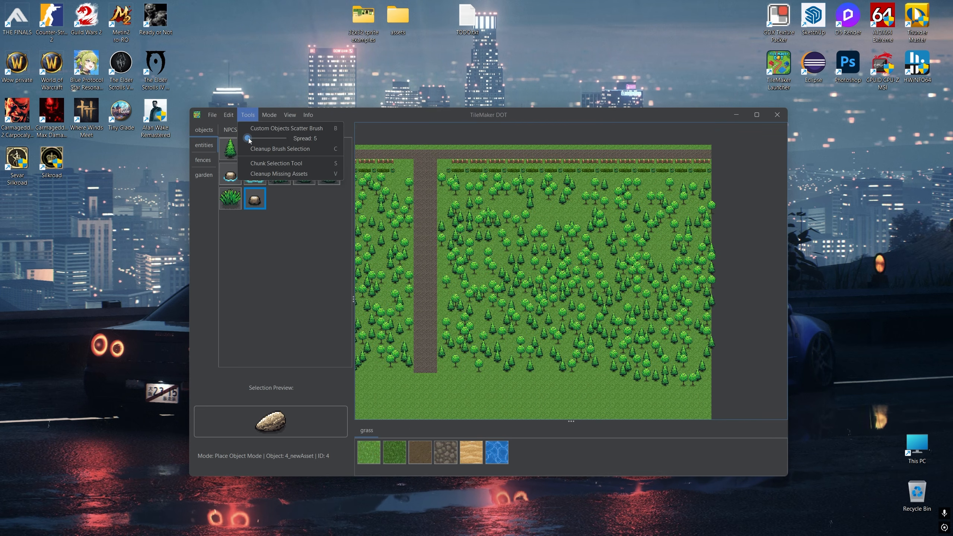
left_click_drag(265, 140, 274, 140)
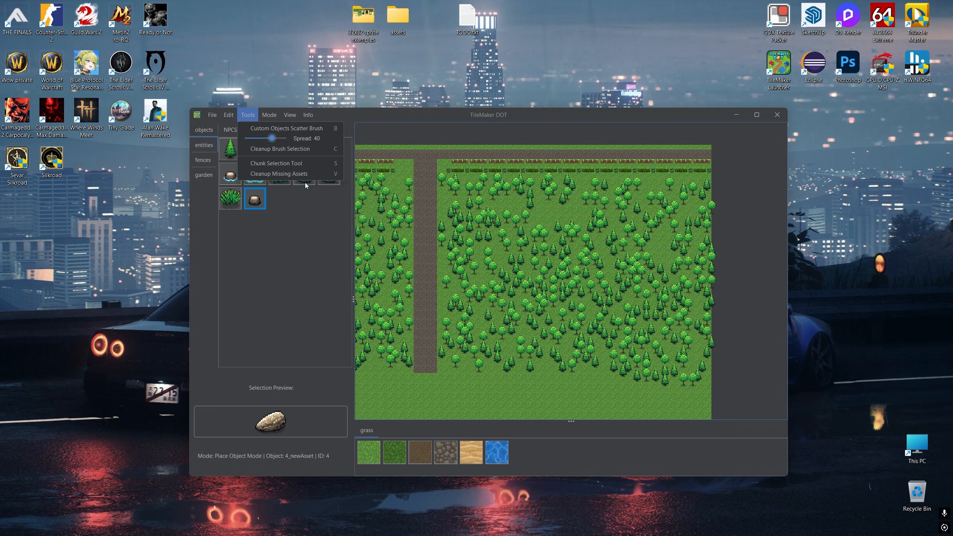
left_click(286, 128)
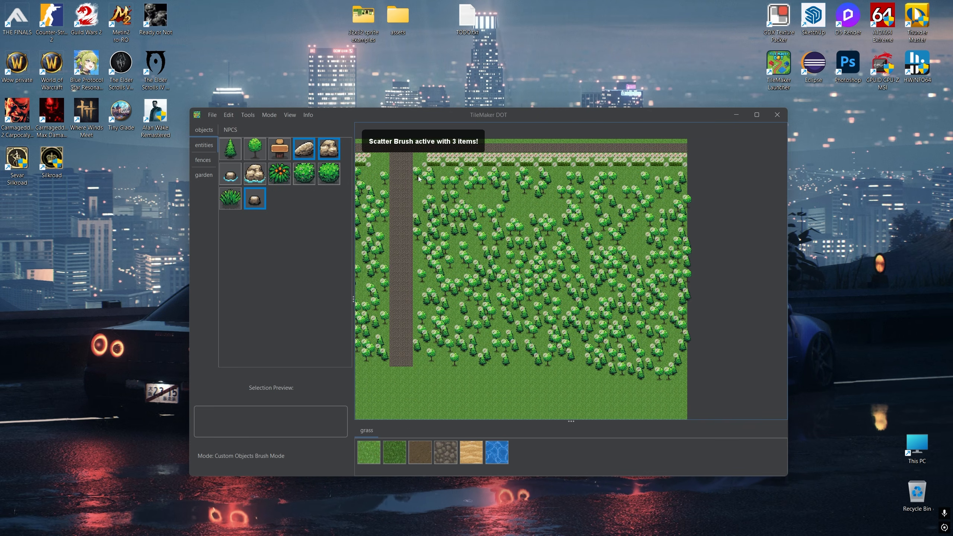
left_click_drag(476, 182, 755, 389)
scroll(531, 154, "up", 3)
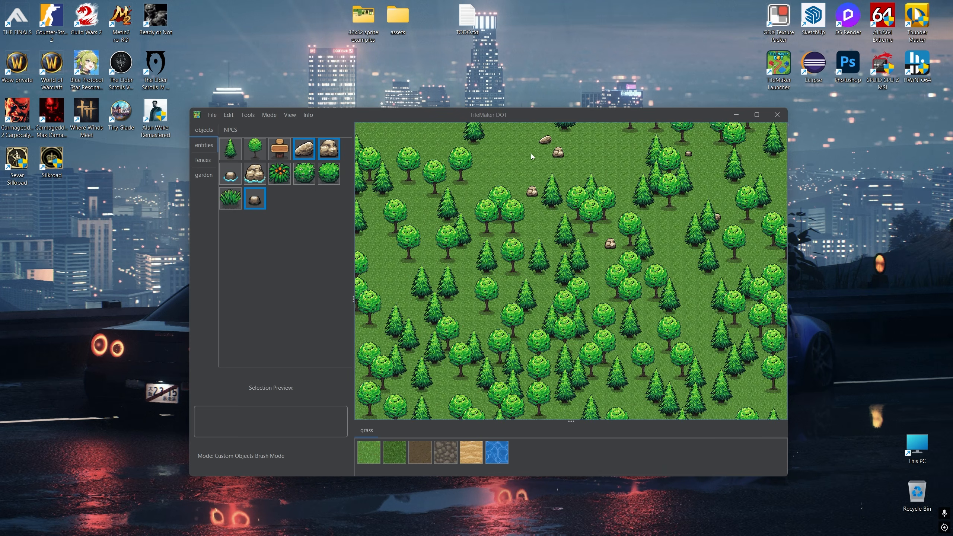
scroll(494, 257, "down", 5)
left_click_drag(518, 260, 557, 323)
- Scatter the rocks through the forest left of the vertical path
left_click_drag(404, 218, 577, 206)
scroll(539, 224, "down", 5)
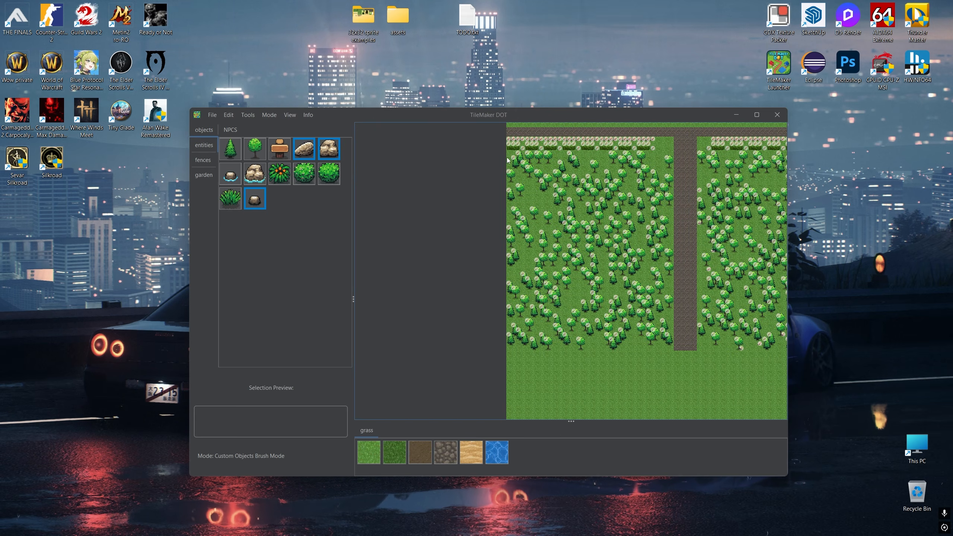
left_click_drag(507, 158, 669, 354)
scroll(602, 255, "up", 5)
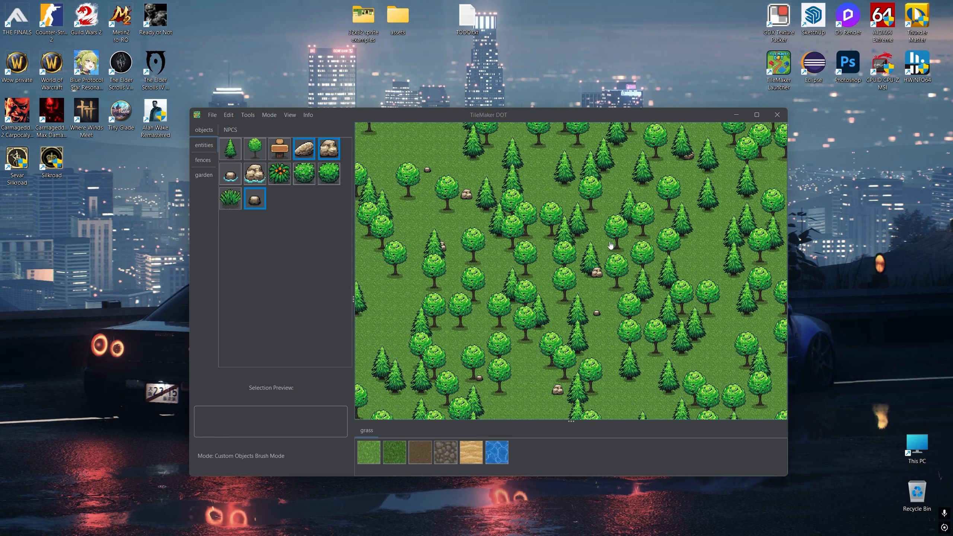
- Scatter additional rocks among the trees in the forest's right part, keeping the same brush spread
left_click(273, 117)
mouse_move(257, 112)
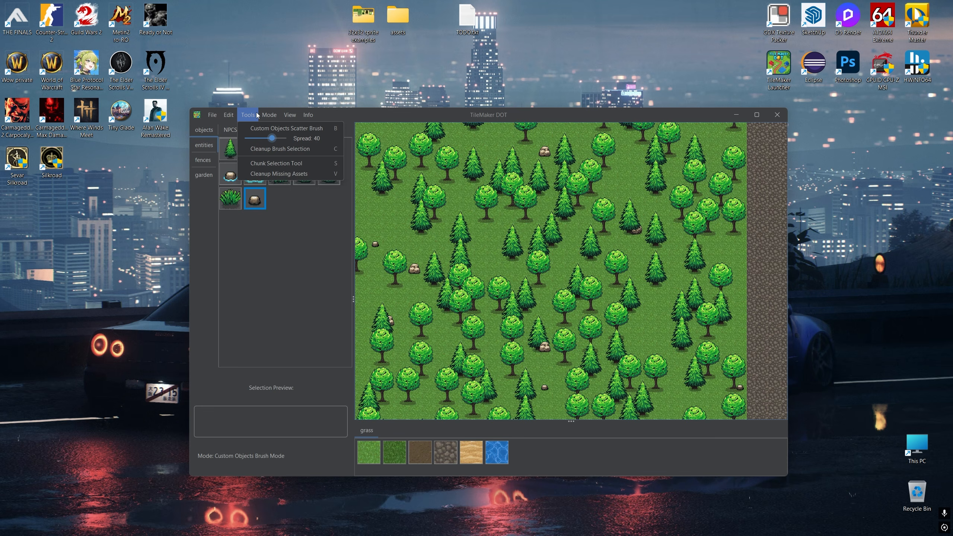
scroll(425, 269, "down", 5)
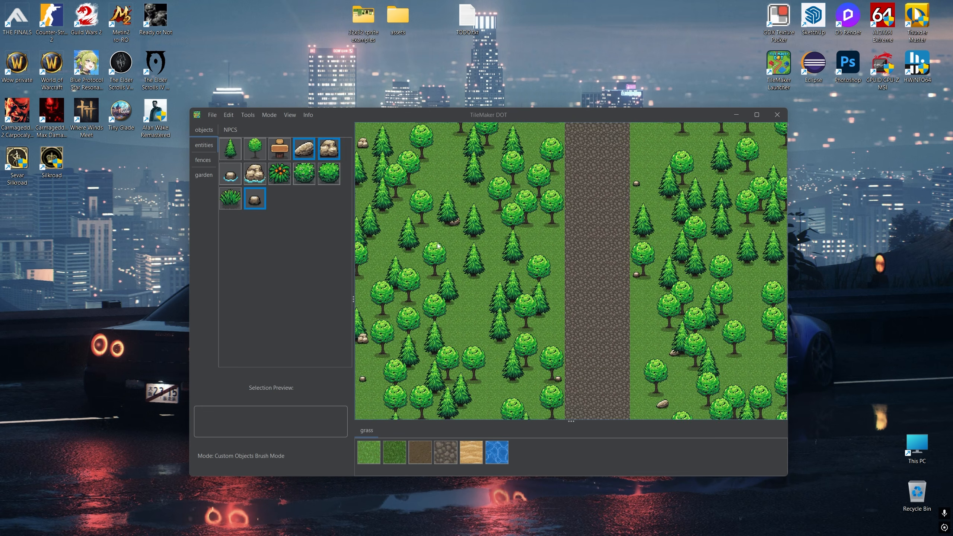
scroll(470, 291, "up", 4)
mouse_move(441, 205)
left_mouse_down()
mouse_move(477, 242)
mouse_move(519, 322)
left_mouse_up()
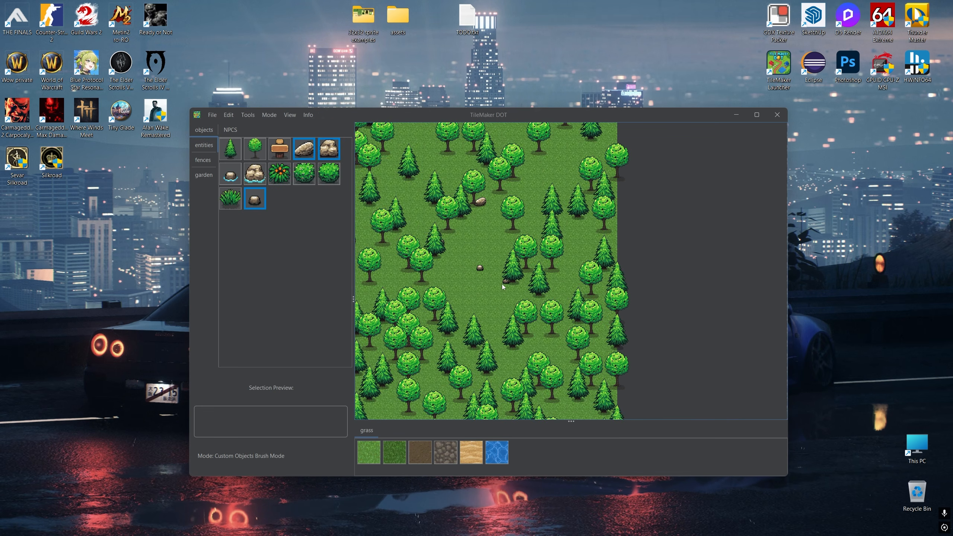
scroll(491, 259, "up", 3)
left_click_drag(492, 259, 550, 154)
scroll(549, 155, "down", 3)
left_click_drag(476, 182, 640, 330)
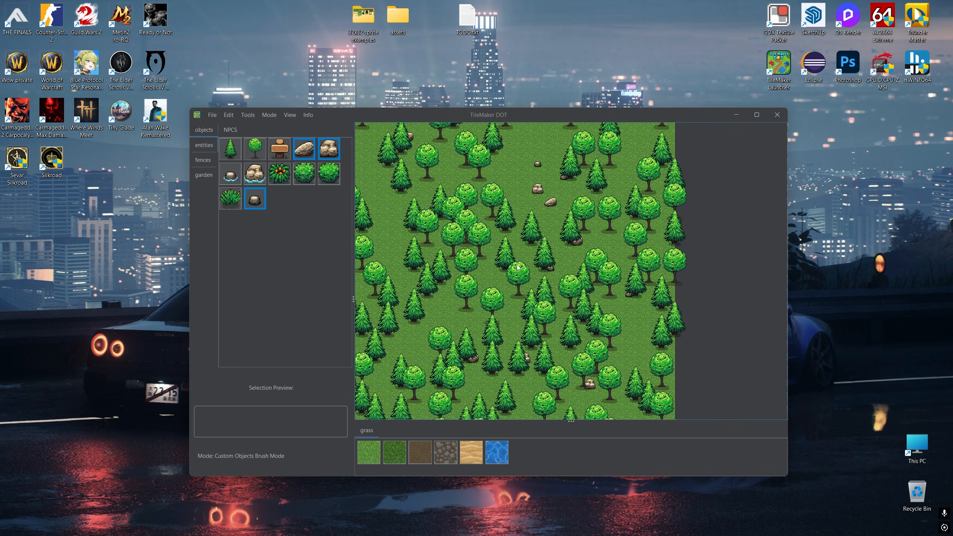
scroll(640, 331, "down", 3)
left_click_drag(592, 227, 674, 301)
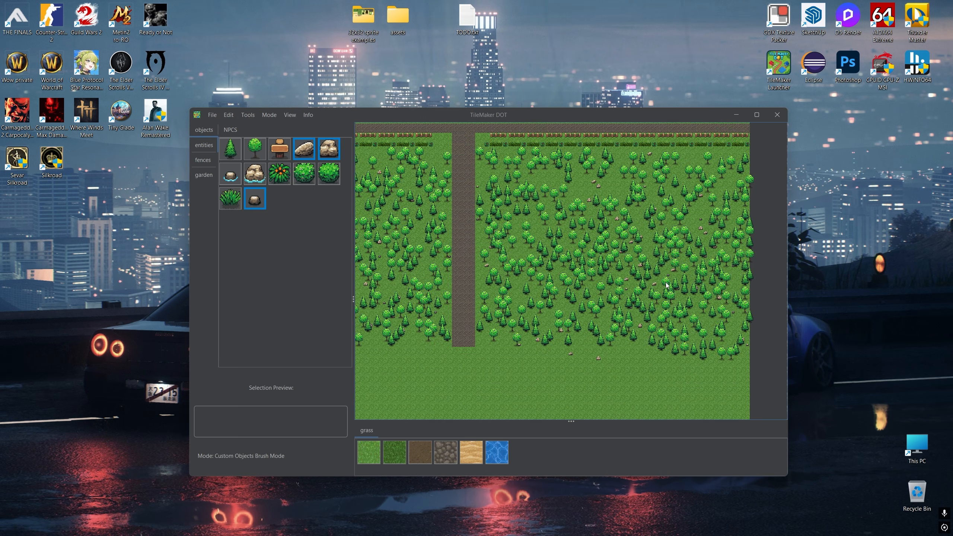
- Place the human NPC on the stone of the vertical path, just below the crossing with the horizontal path
scroll(553, 215, "up", 6)
left_click_drag(552, 214, 556, 213)
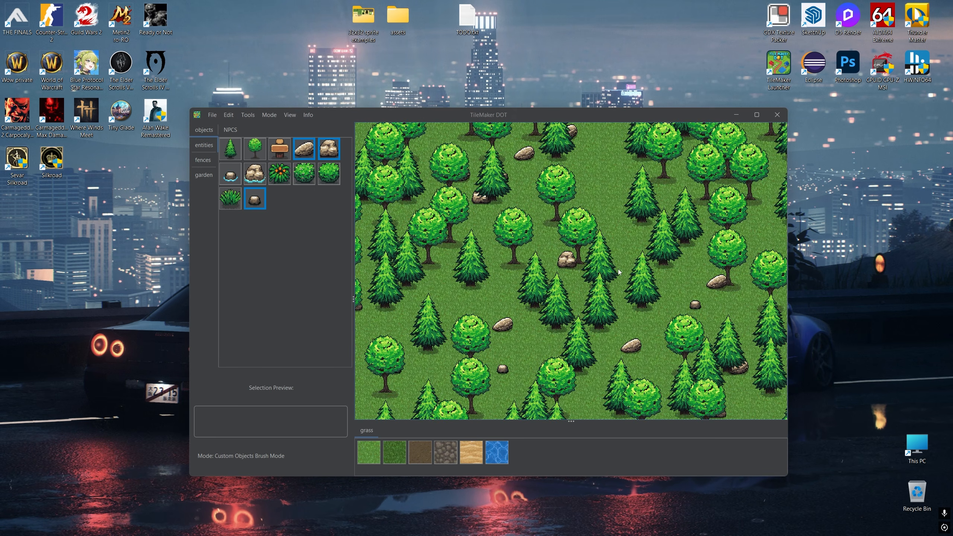
scroll(581, 260, "down", 3)
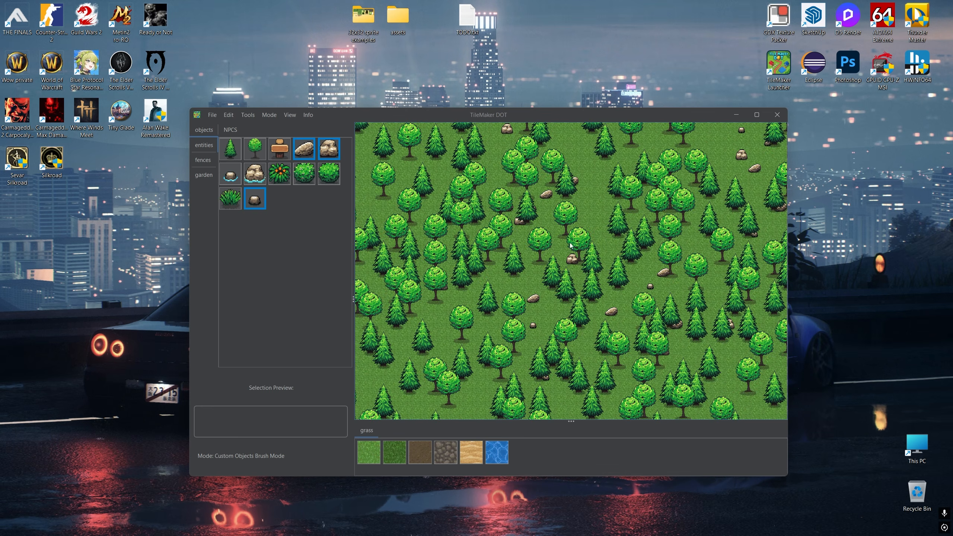
scroll(540, 232, "down", 4)
left_click_drag(534, 232, 579, 267)
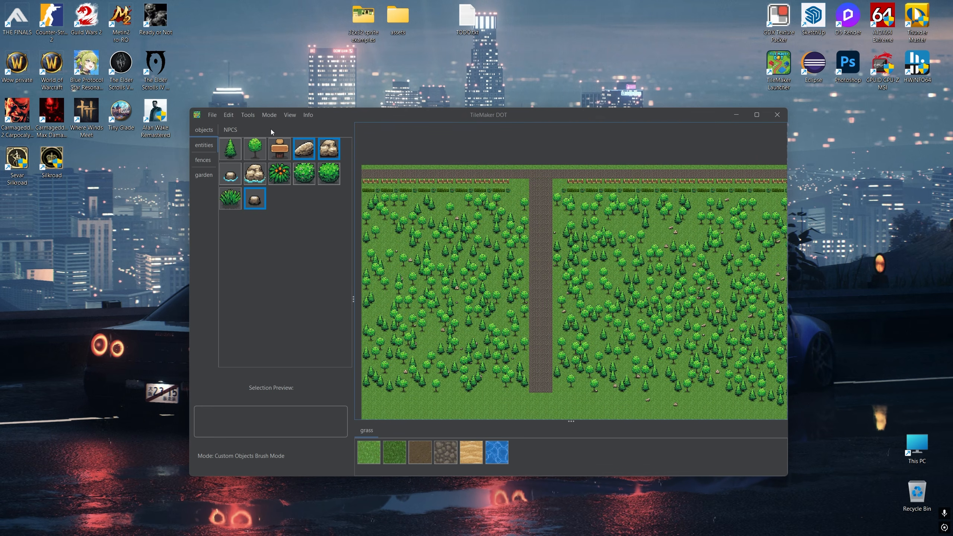
left_click(230, 129)
left_click(229, 149)
scroll(541, 227, "up", 5)
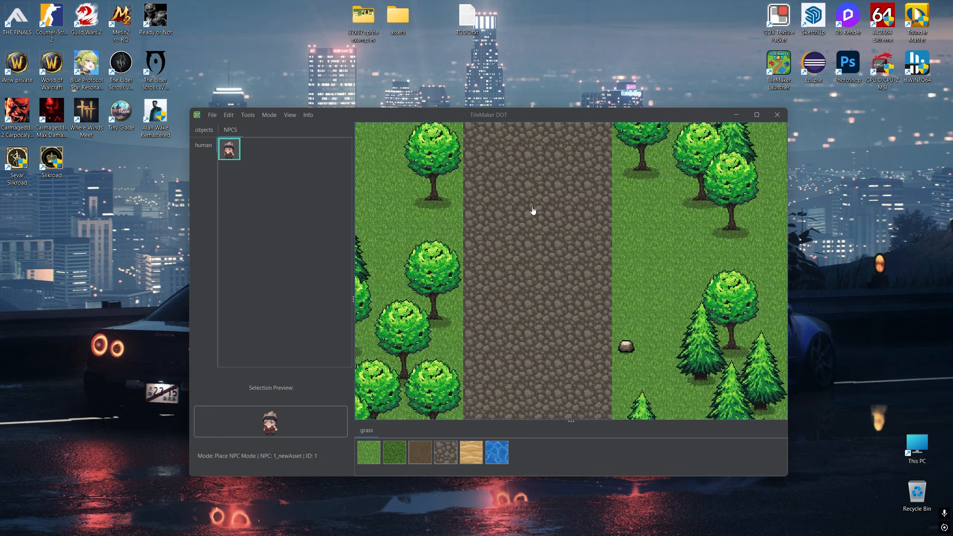
left_click(530, 232)
scroll(559, 244, "down", 2)
- Place a wooden signpost on the grass on each side of the vertical path, near the fence and hedge rows
left_click(205, 130)
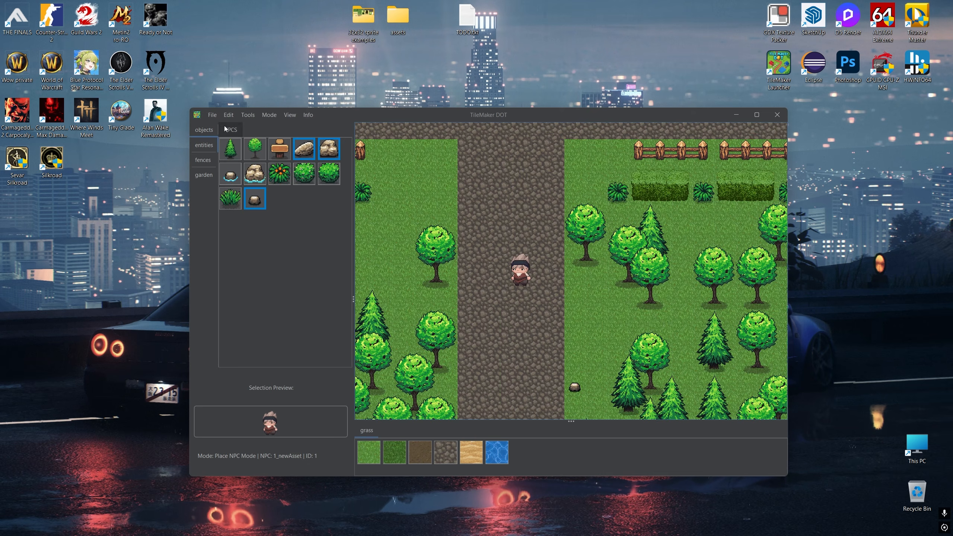
left_click(279, 148)
scroll(546, 205, "up", 2)
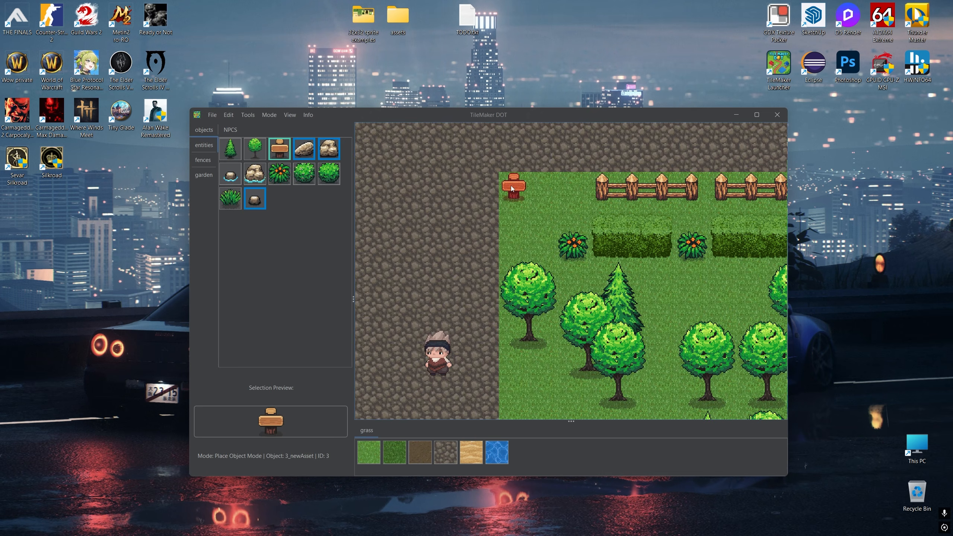
scroll(511, 186, "down", 2)
left_click(493, 278)
scroll(553, 282, "down", 1)
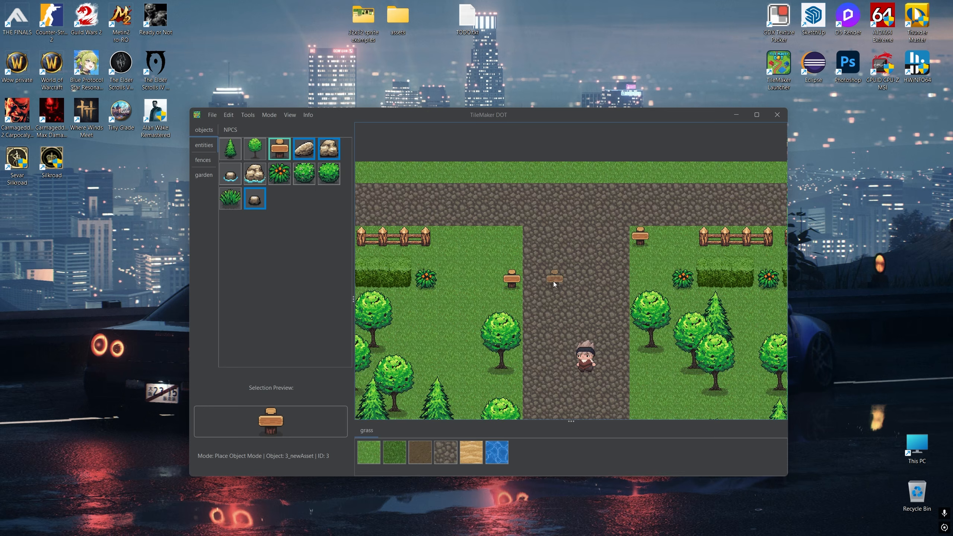
scroll(553, 281, "down", 3)
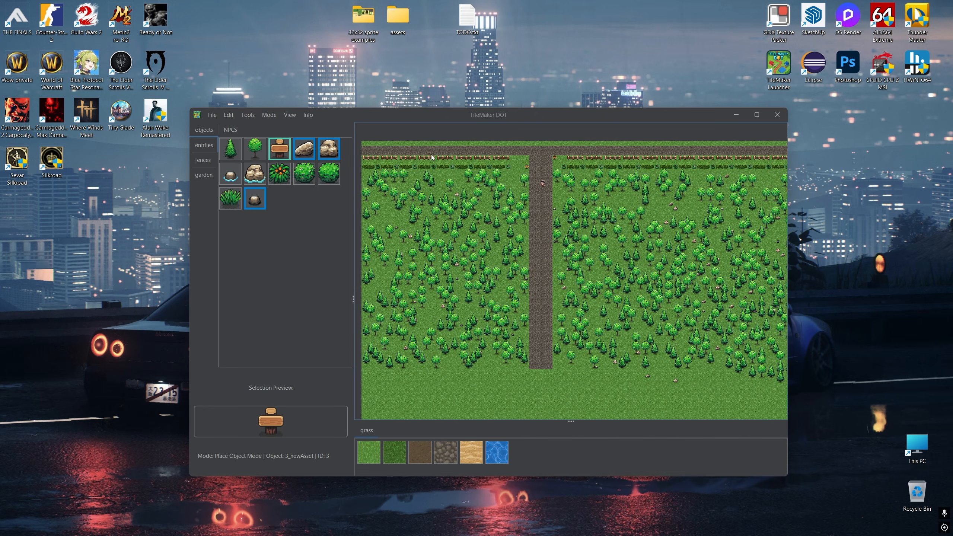
- Select the decorated map area with the Chunk Selection Tool and paste a copy directly below the original forest
left_click_drag(526, 193, 618, 228)
left_click(232, 117)
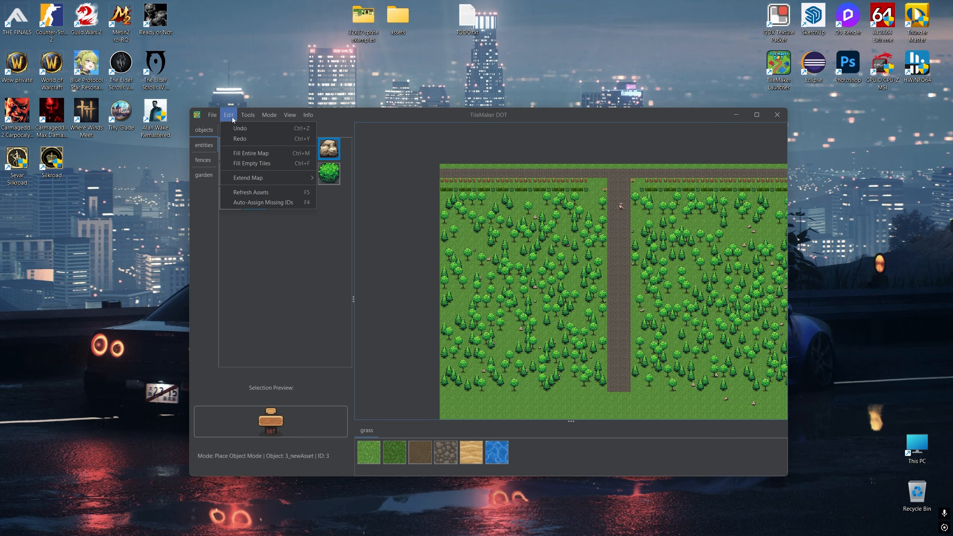
mouse_move(244, 113)
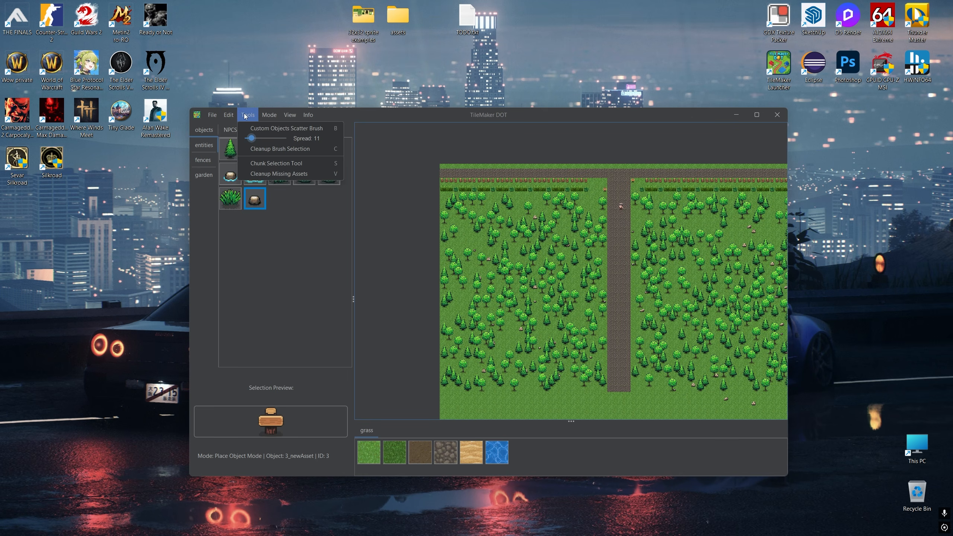
left_click(271, 163)
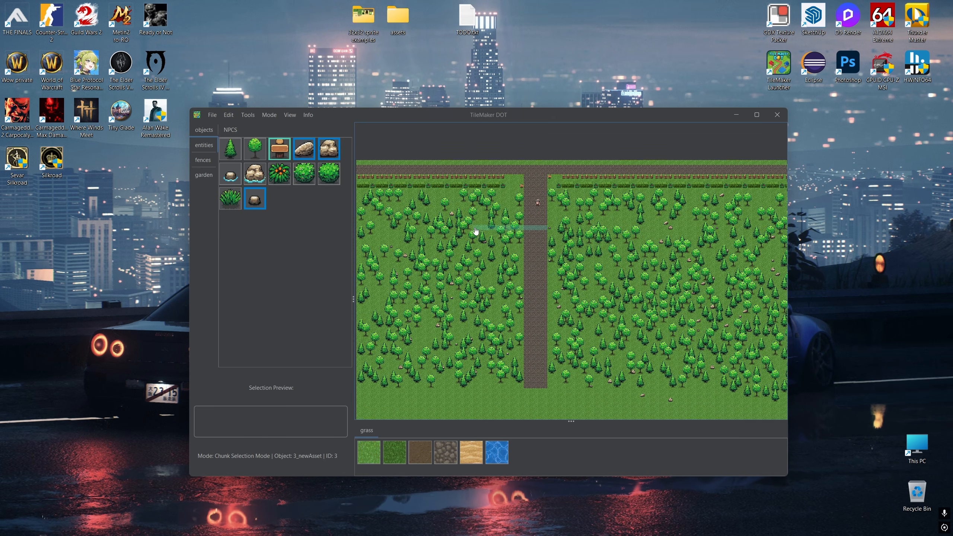
left_click_drag(359, 163, 781, 386)
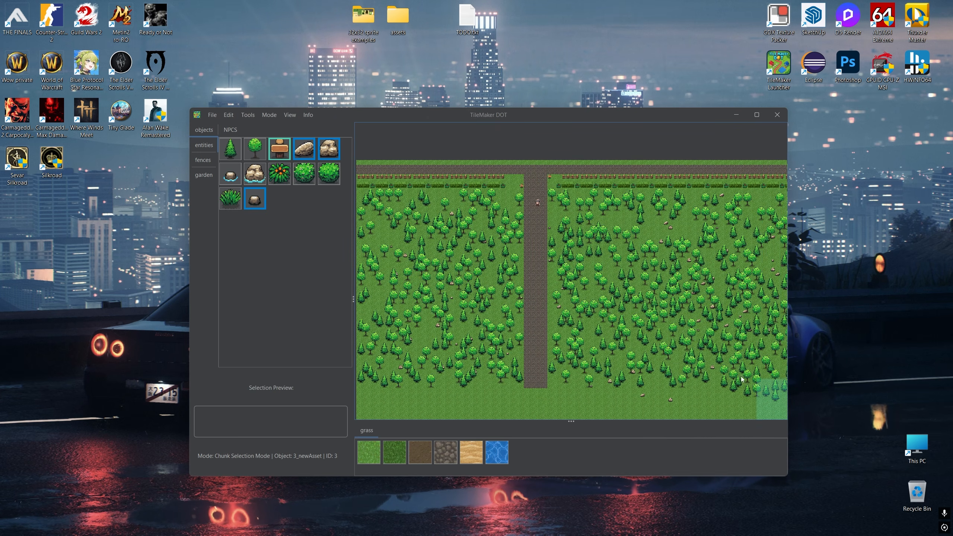
left_click_drag(455, 292, 544, 169)
left_click(449, 267)
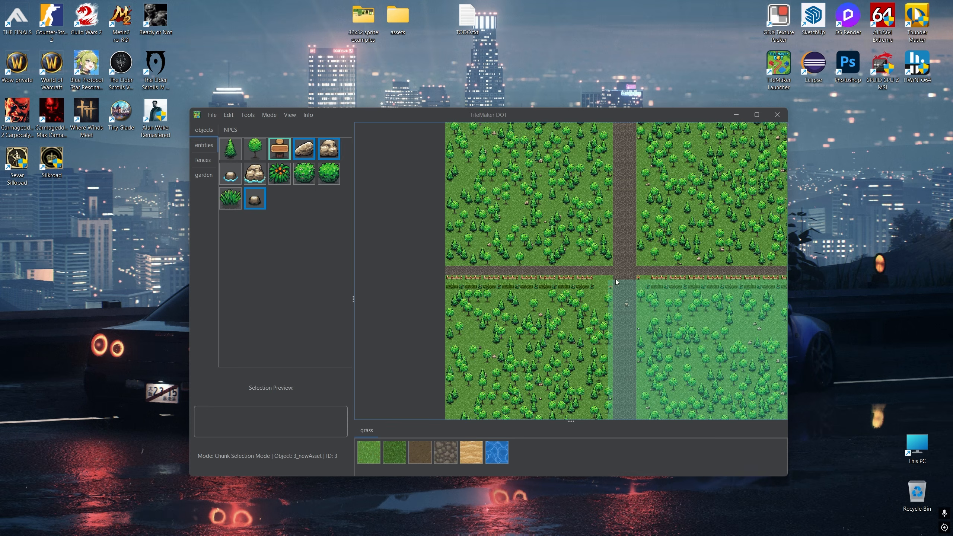
- Switch to placing the flowering plant and examine the duplicated forest, paths, signposts and NPC up close and from afar
scroll(615, 278, "up", 4)
scroll(573, 260, "down", 3)
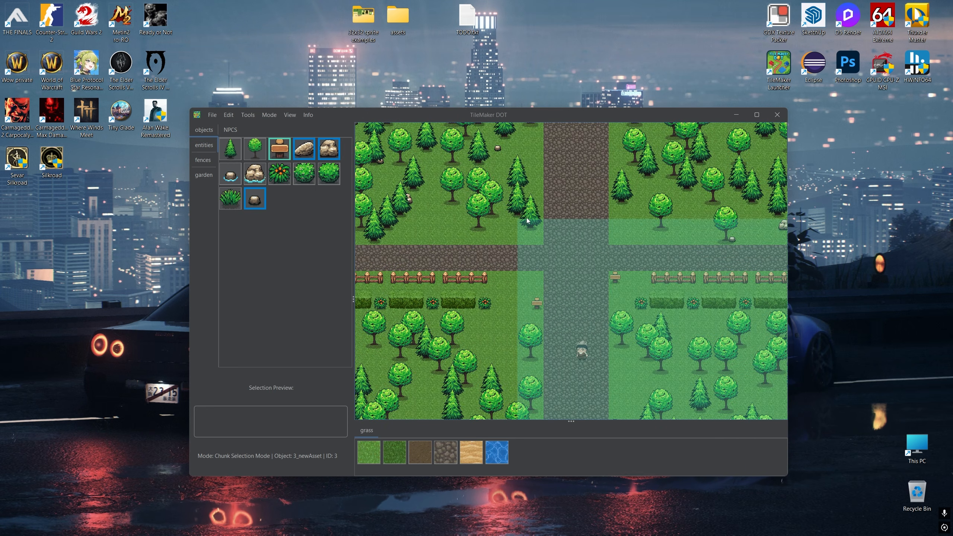
left_click(277, 177)
scroll(571, 325, "down", 4)
left_click_drag(570, 325, 547, 411)
left_click_drag(543, 263, 490, 177)
left_click_drag(650, 308, 608, 268)
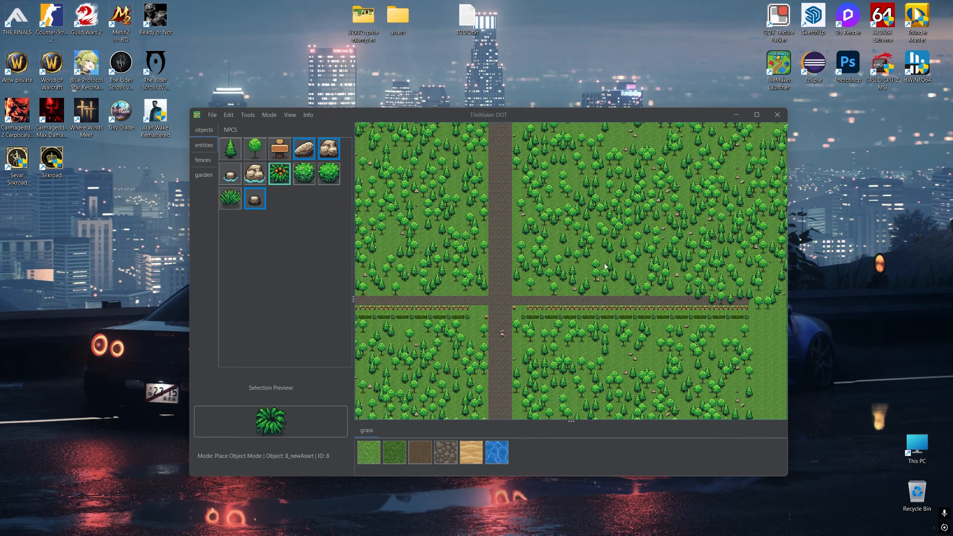
left_click_drag(552, 159, 604, 261)
scroll(582, 246, "up", 2)
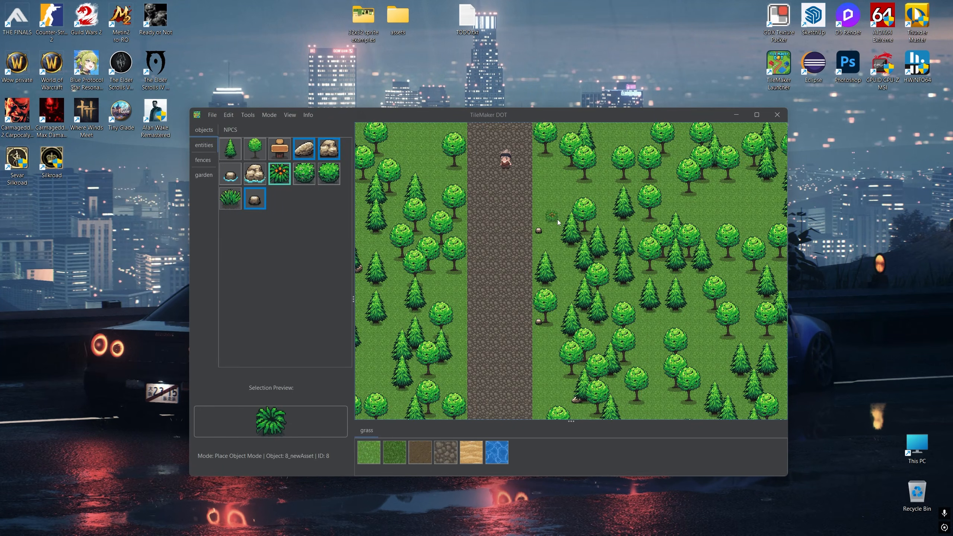
scroll(543, 173, "down", 4)
scroll(551, 256, "up", 6)
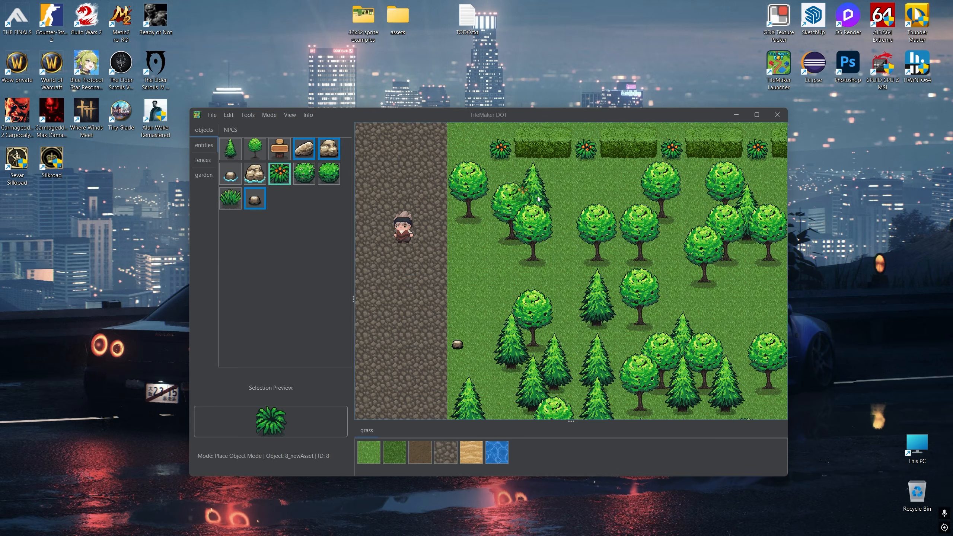
scroll(551, 256, "down", 3)
scroll(551, 257, "up", 3)
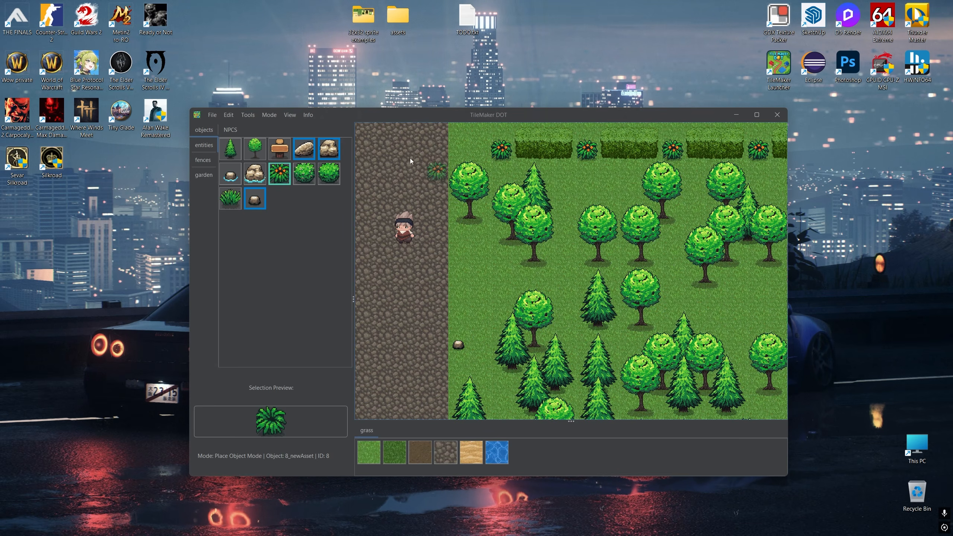
- Select a square chunk of trees right of the copied NPC and paste it onto the grass at the forest's right edge
left_click(239, 115)
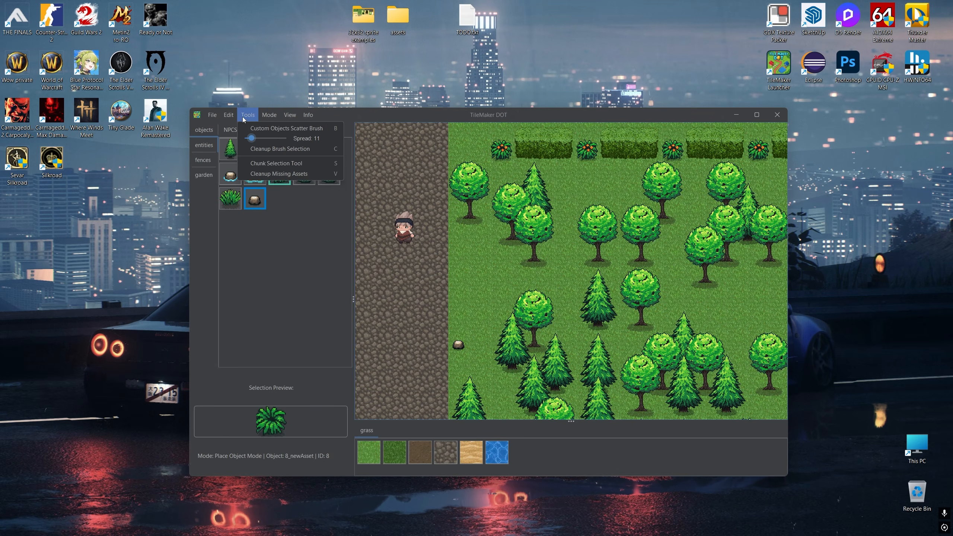
left_click(269, 163)
left_click_drag(503, 175, 674, 348)
scroll(571, 275, "down", 10)
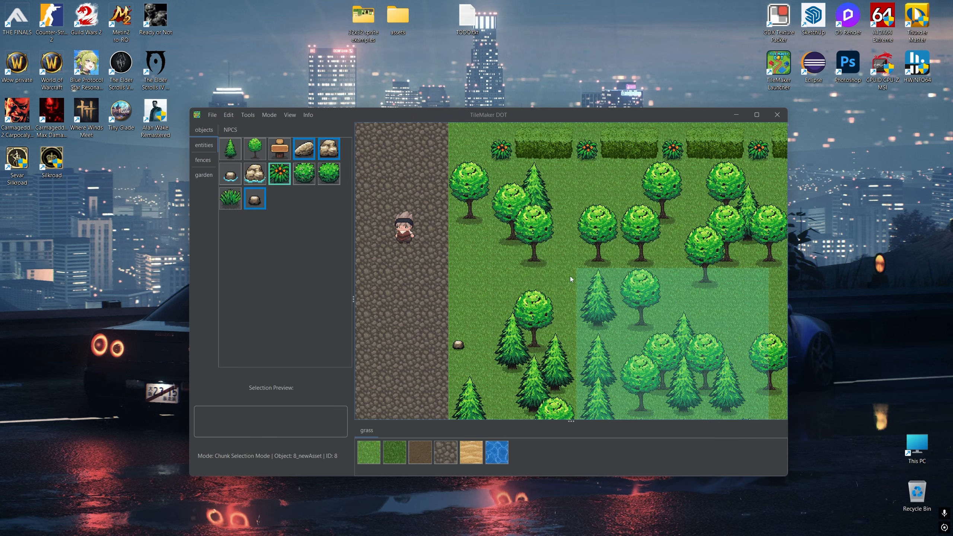
scroll(525, 252, "up", 6)
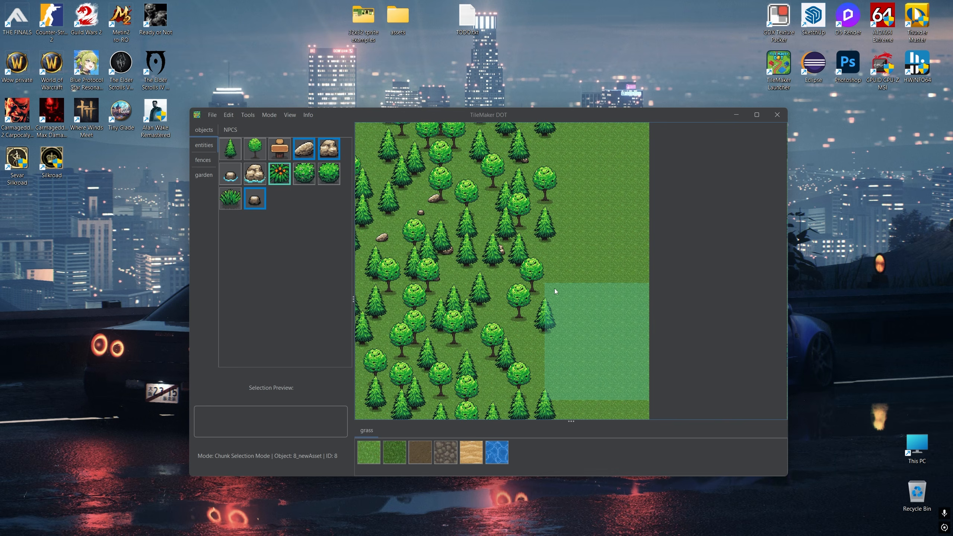
left_click(555, 289)
scroll(589, 299, "down", 6)
left_click_drag(514, 243, 770, 404)
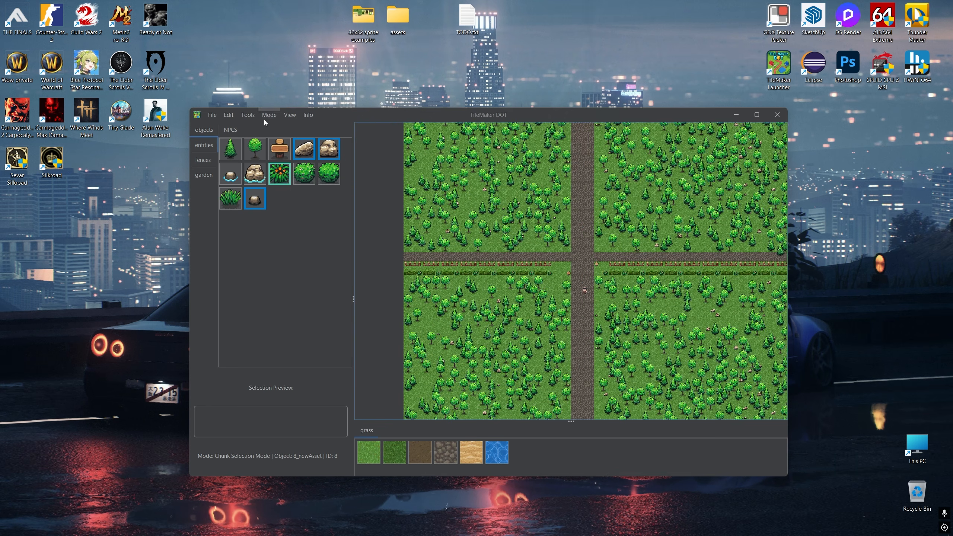
- Export the selected chunk to Local Disk (D:) under the file name chunk
left_click(213, 117)
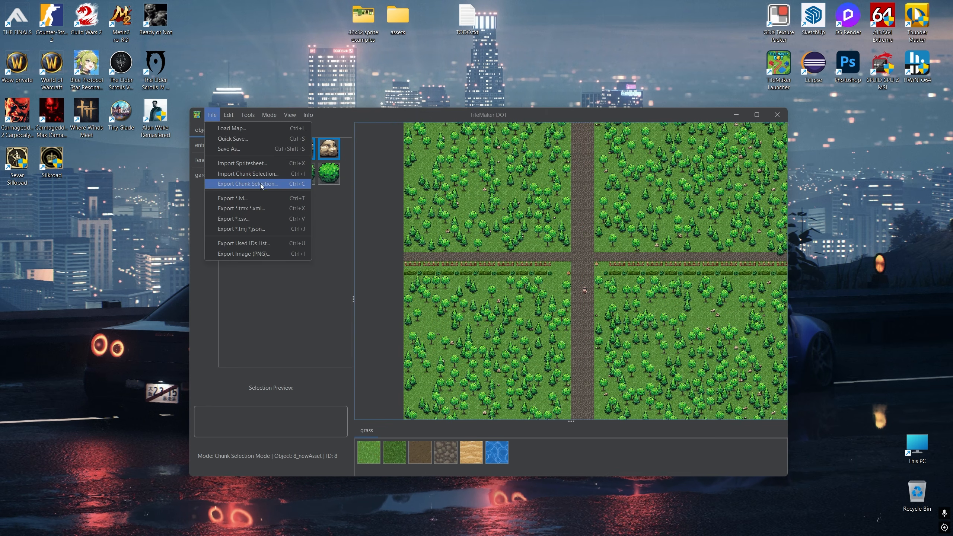
left_click(262, 184)
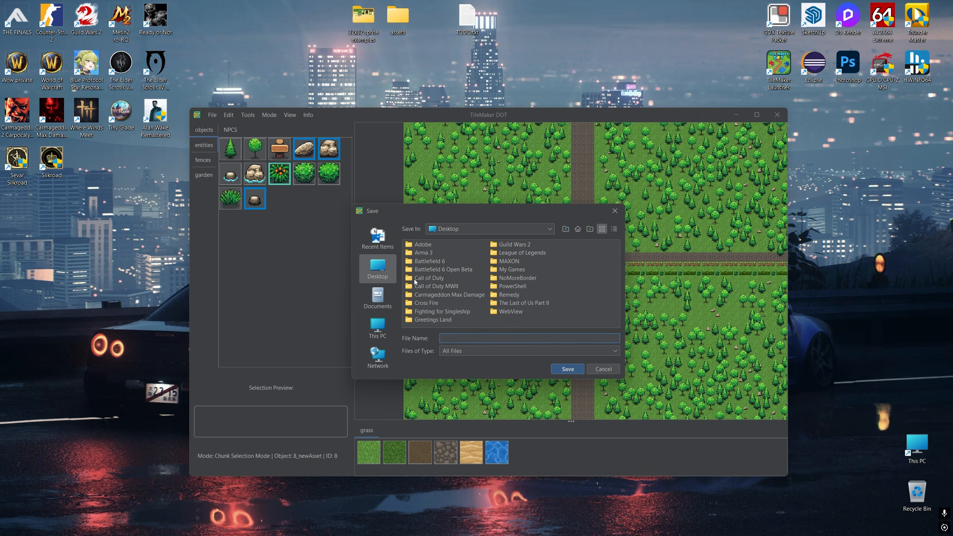
left_click(448, 231)
left_click(474, 279)
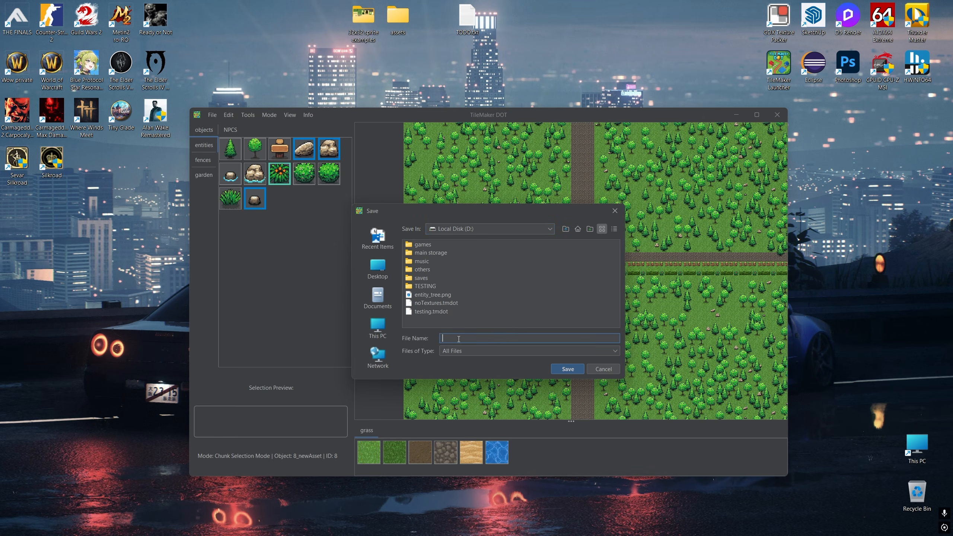
left_click(459, 338)
type("chunk")
key("Return")
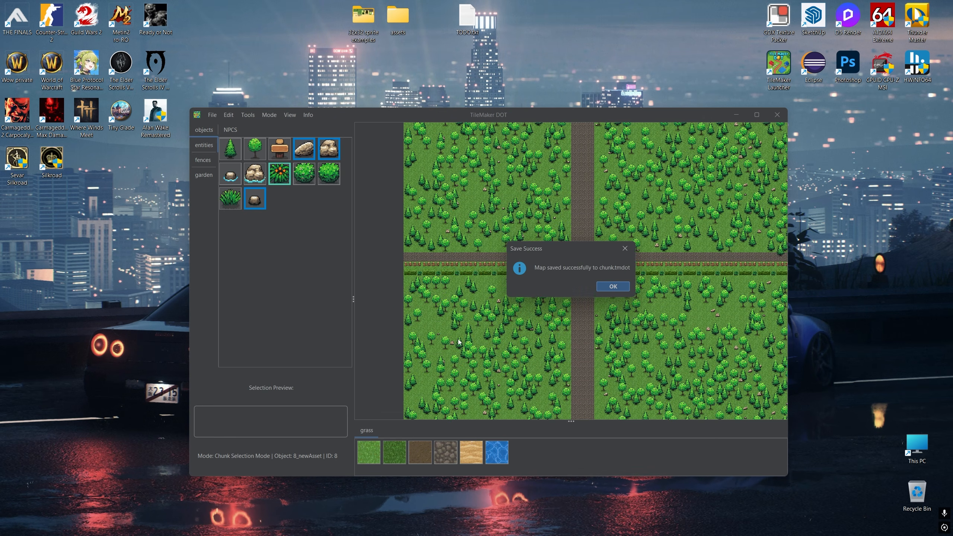
left_click(614, 286)
- Launch a second TileMaker DOT instance with tile size 32, animation duration 200 ms and a 100x100 grid
double_click(917, 447)
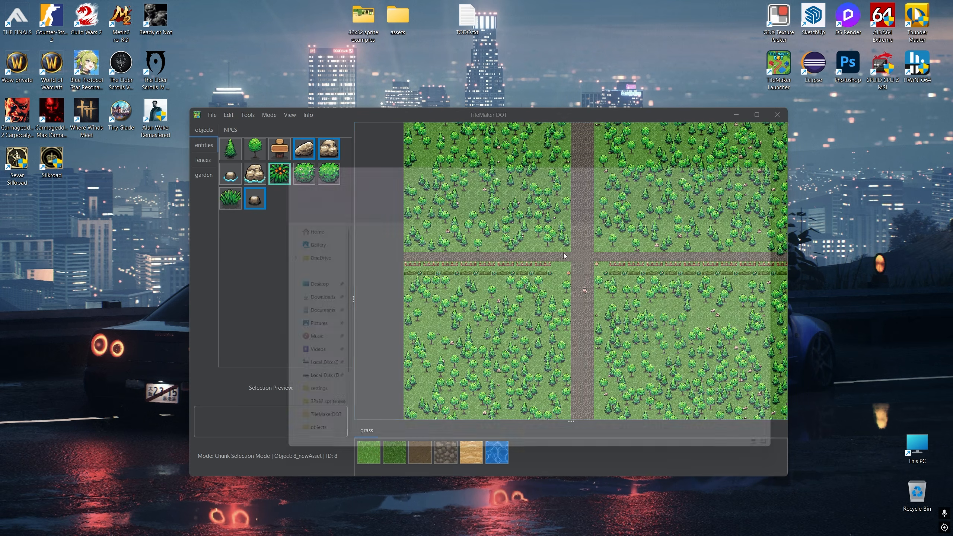
left_click(776, 70)
double_click(775, 70)
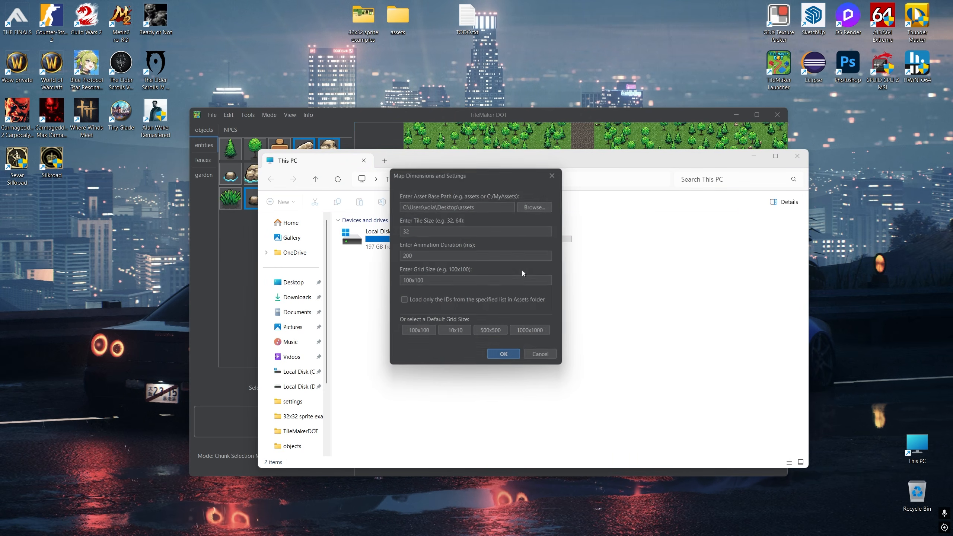
left_click(506, 357)
- Load chunk.tmdot from Local Disk (D:) as a map in the new instance and bring the whole chunk into view
left_click(27, 8)
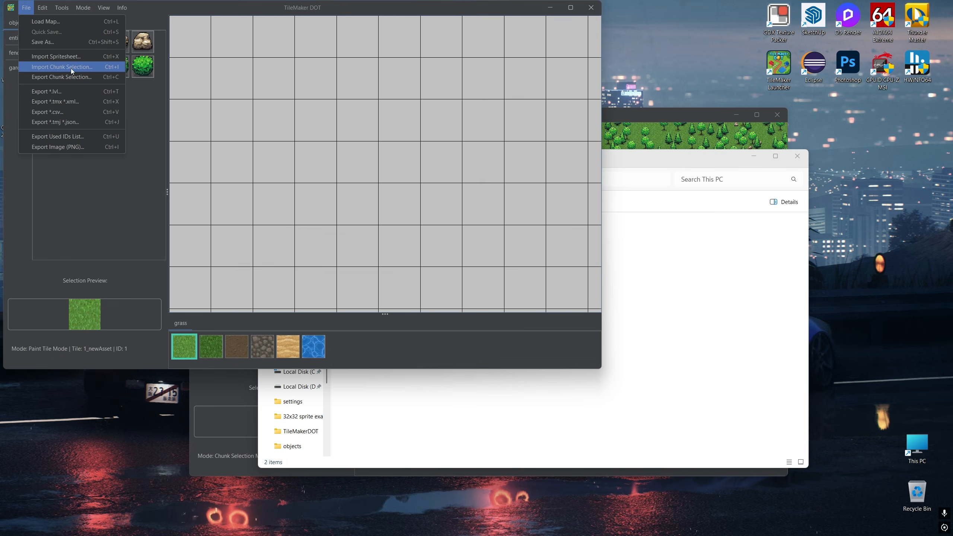
left_click(50, 21)
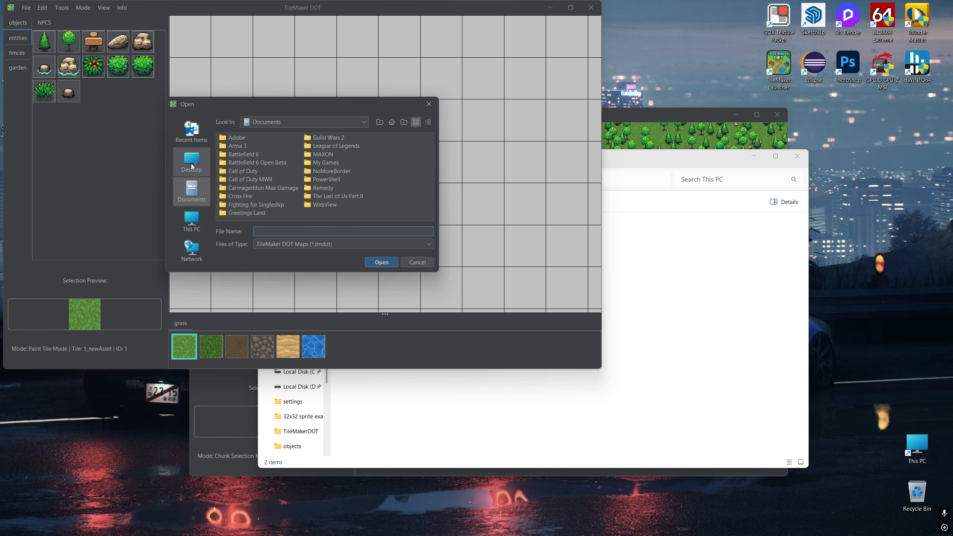
left_click(300, 122)
left_click(270, 169)
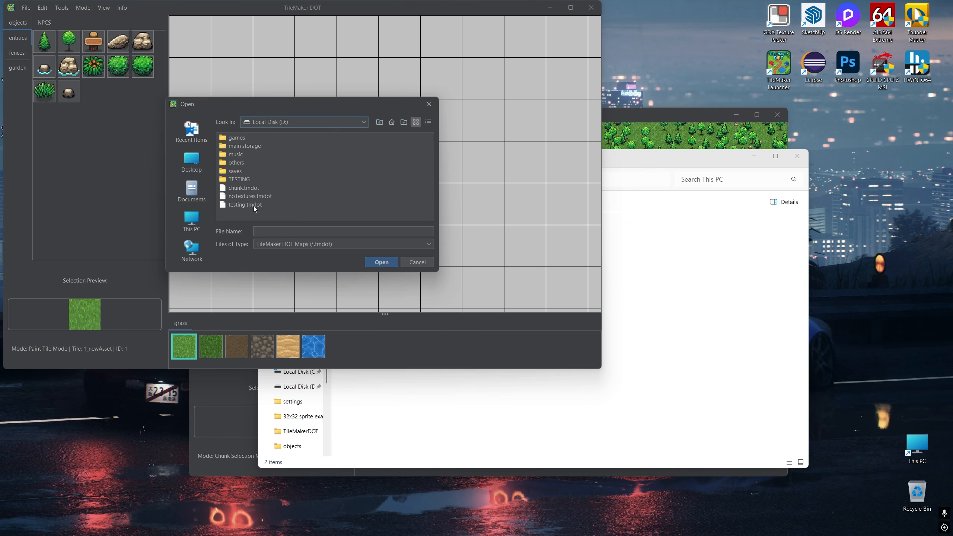
left_click(238, 189)
left_click(380, 263)
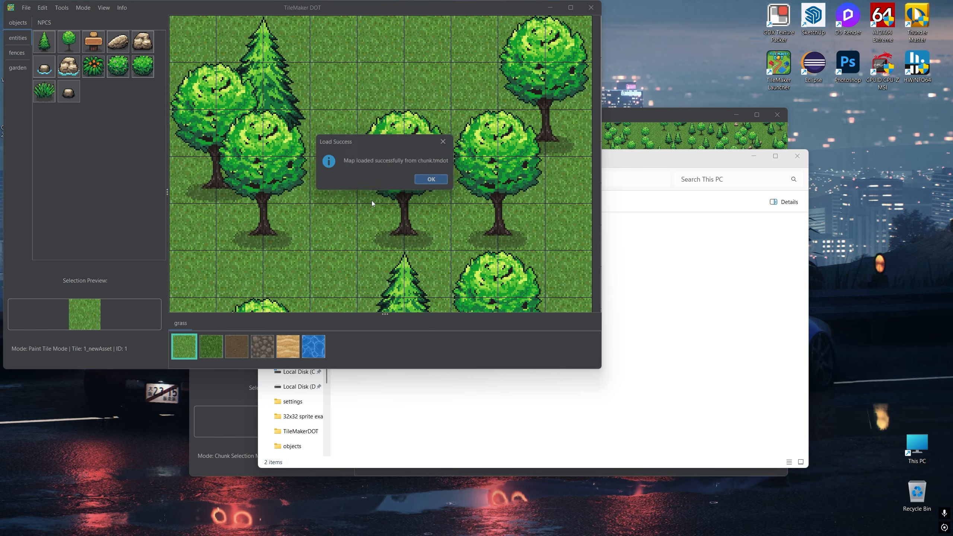
left_click(424, 179)
scroll(413, 173, "down", 2)
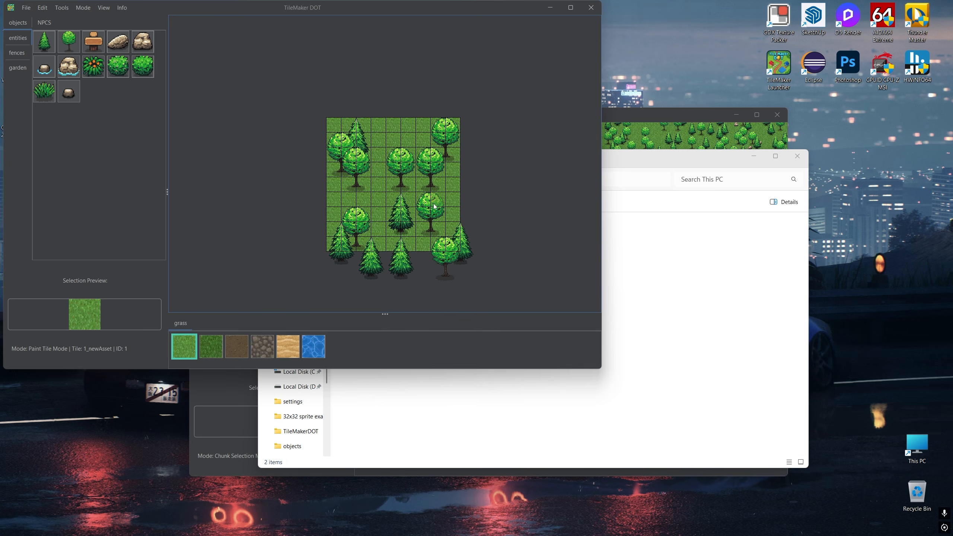
left_click_drag(414, 189, 392, 190)
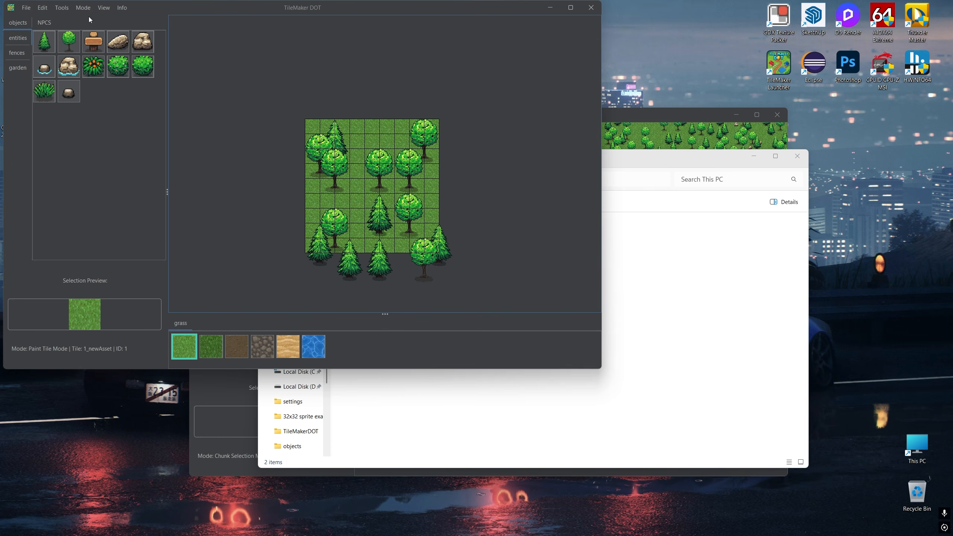
- Load a saved water-covered map from Local Disk (D:) in the second instance and dismiss the missing-assets notice
left_click(26, 8)
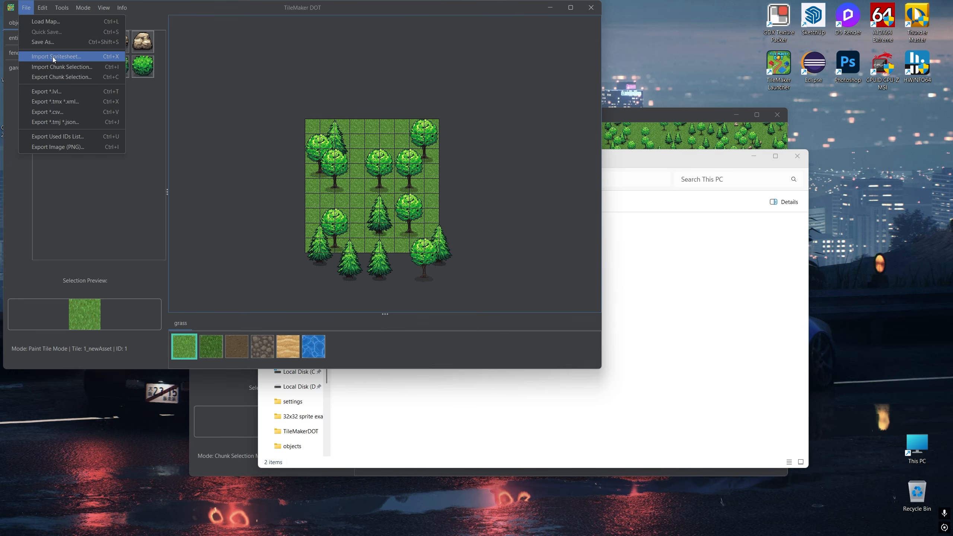
left_click(45, 21)
left_click(276, 122)
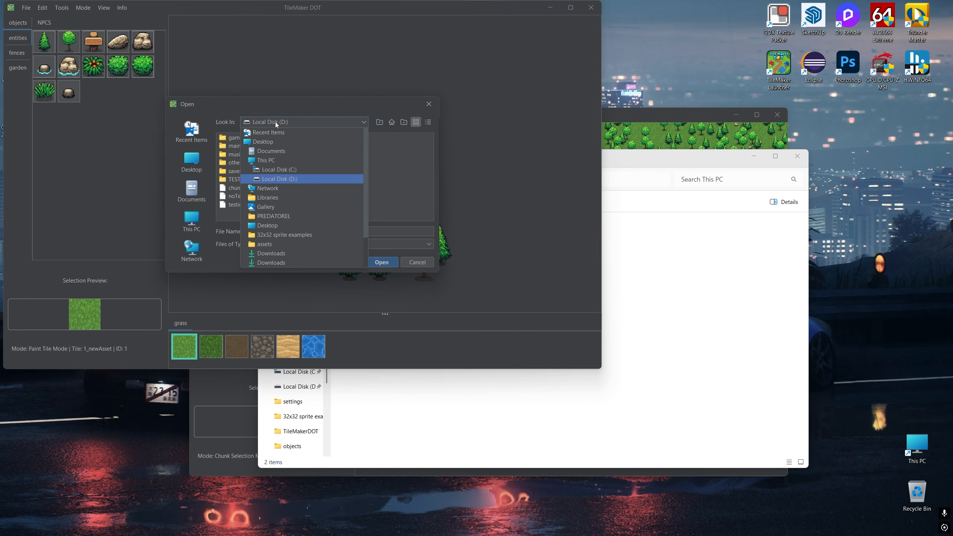
left_click(296, 178)
left_click(383, 262)
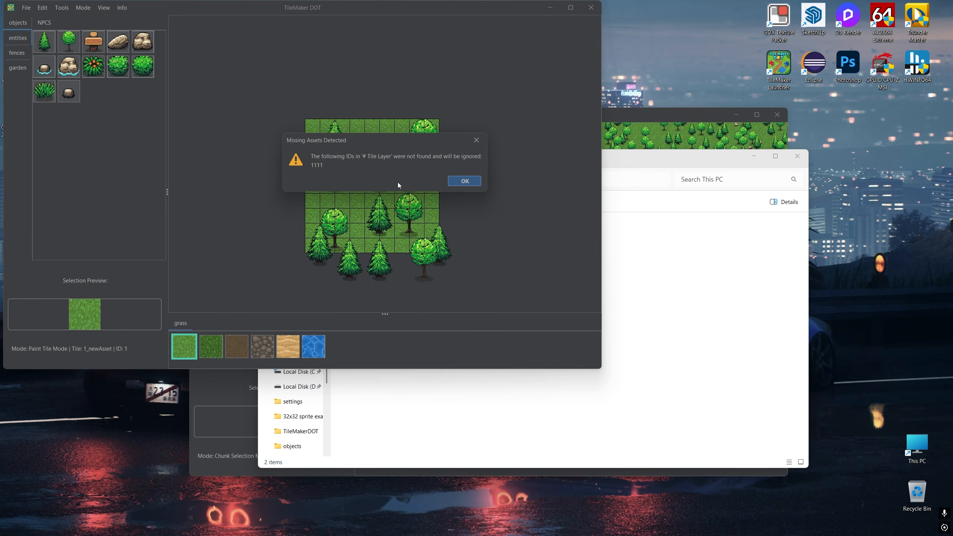
left_click(464, 181)
left_click(438, 180)
scroll(476, 219, "down", 10)
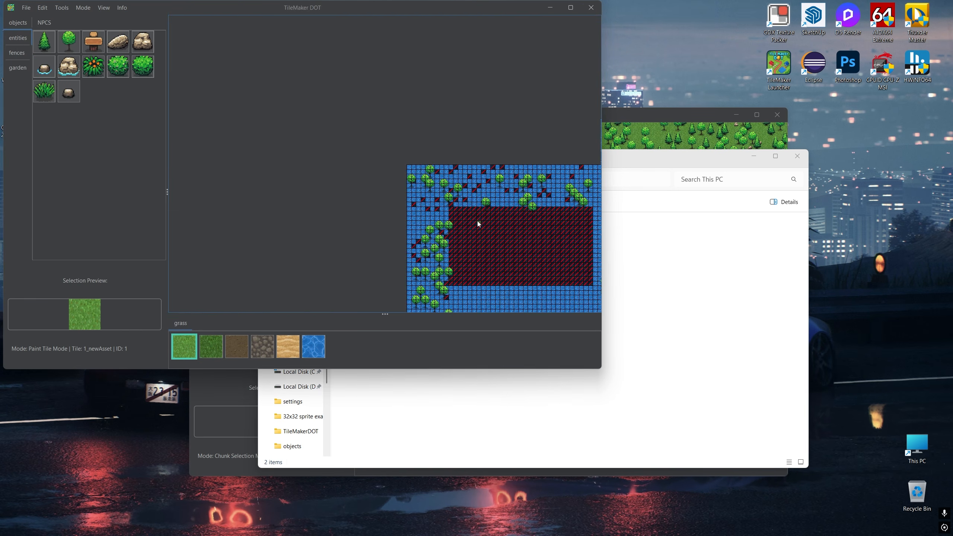
left_click_drag(477, 219, 394, 179)
- Import chunk.tmdot from Local Disk (D:) as the chunk selection for the water map
left_click(26, 9)
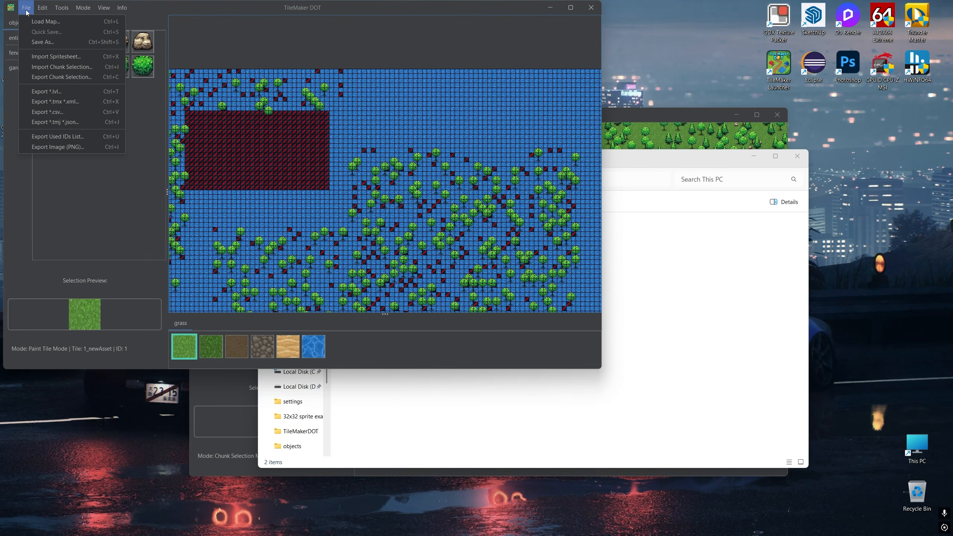
left_click(69, 68)
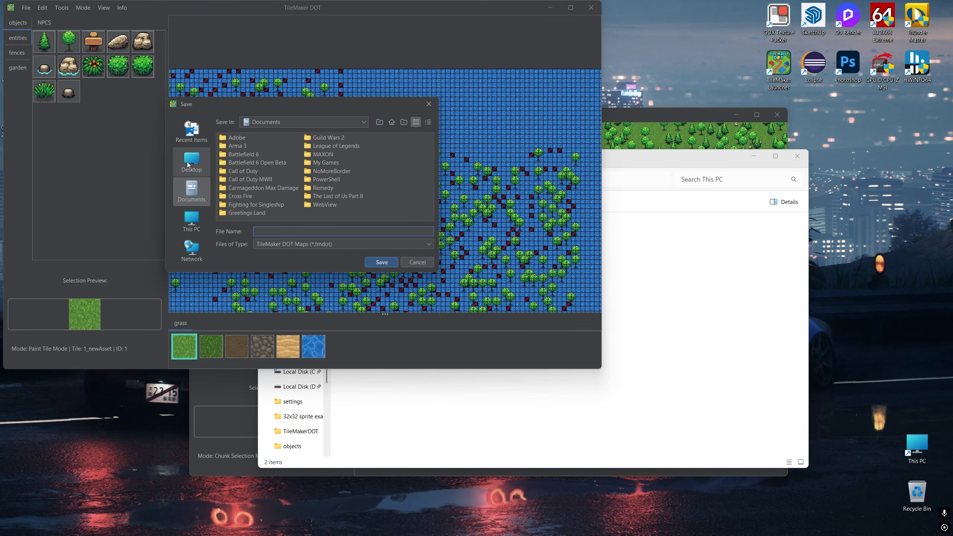
left_click(270, 126)
left_click(270, 169)
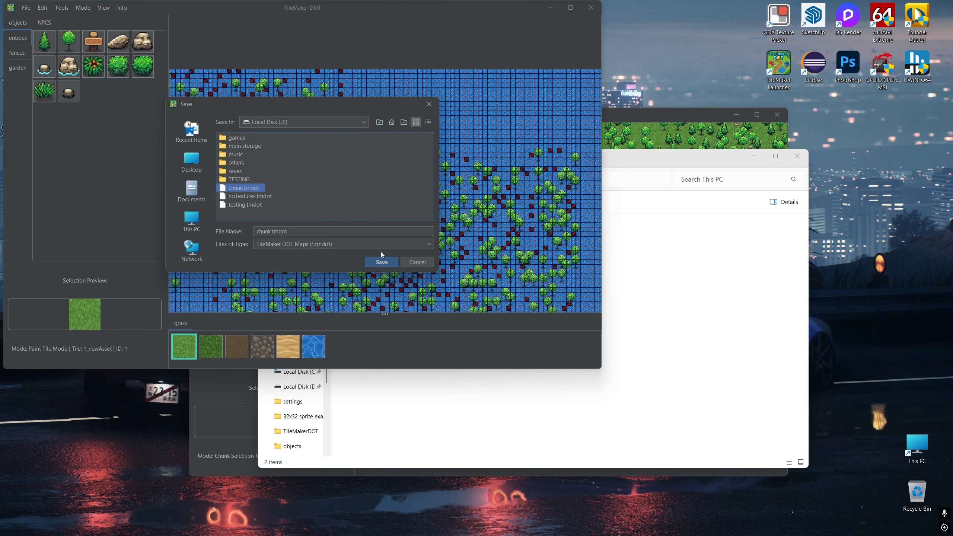
left_click(382, 262)
left_click(432, 179)
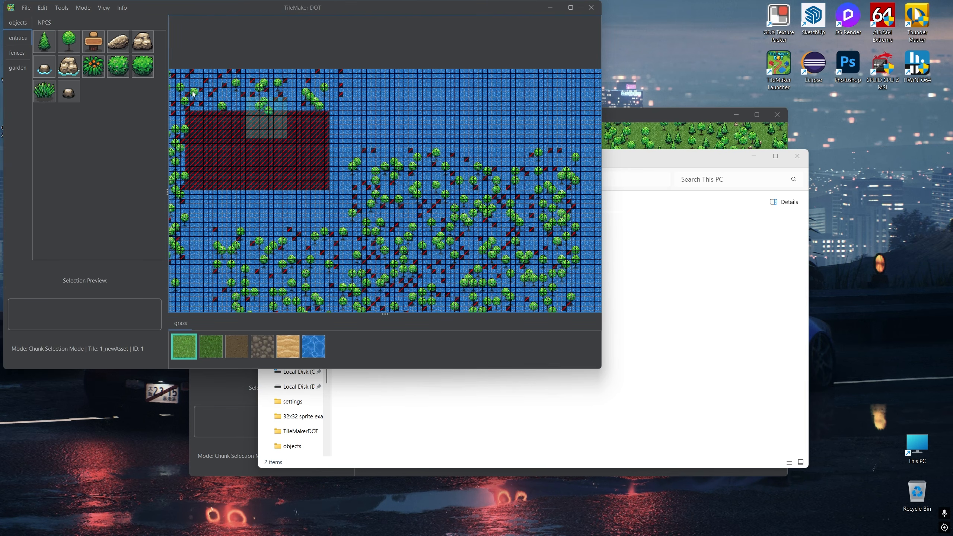
- Paste three copies of the imported tree chunk onto the open water right of the red-marked rectangle
left_click_drag(435, 108, 372, 122)
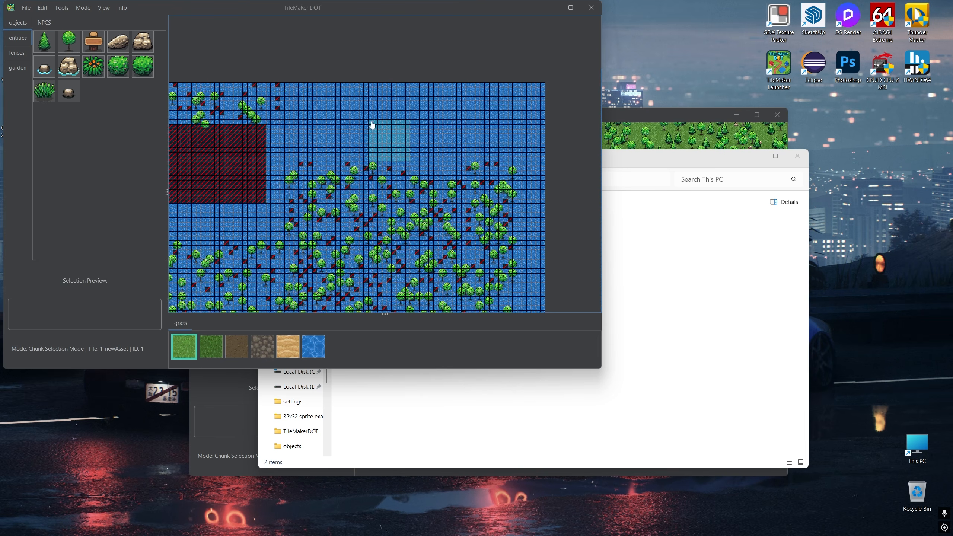
left_click(425, 113)
scroll(340, 134, "up", 3)
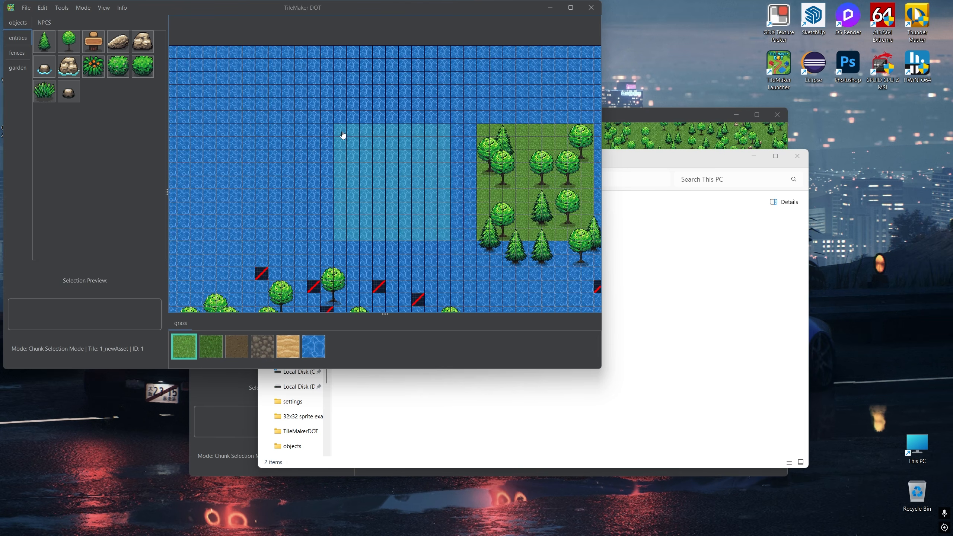
left_click(360, 138)
scroll(399, 126, "down", 3)
left_click(370, 122)
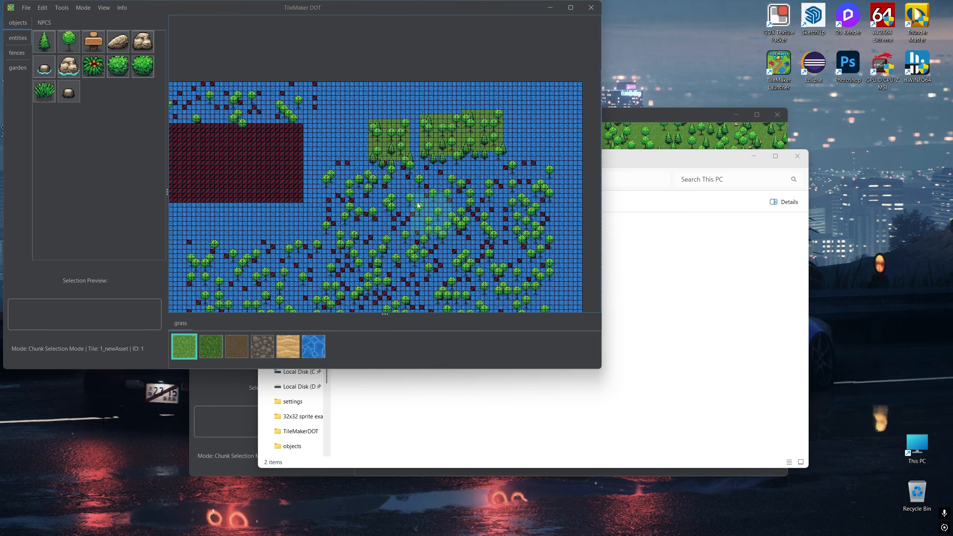
- Paste four more copies of the tree chunk among the scattered trees in the eastern half of the water map
left_click_drag(487, 200, 418, 164)
left_click(415, 164)
left_click(348, 187)
left_click_drag(395, 225, 390, 128)
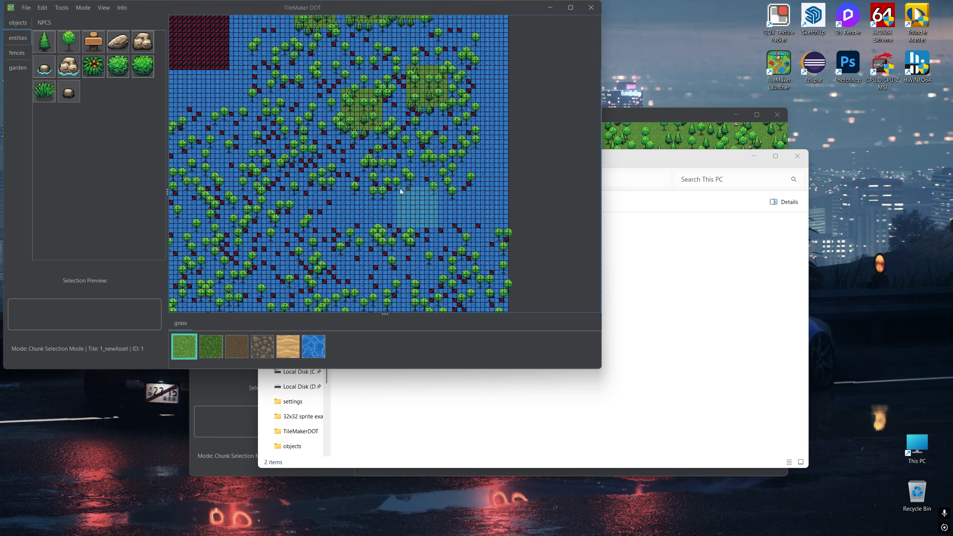
scroll(399, 189, "up", 3)
left_click(430, 173)
scroll(417, 177, "down", 3)
mouse_move(369, 191)
left_mouse_down()
mouse_move(416, 156)
mouse_move(428, 133)
mouse_move(419, 193)
left_mouse_up()
left_click(437, 187)
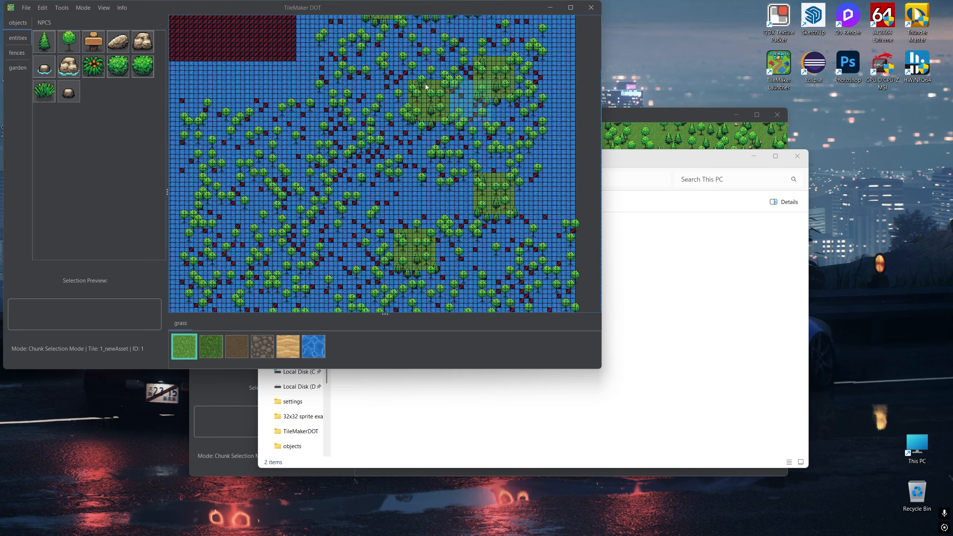
- Select a large area around the path crossing in the original map and export it to Local Disk (D:) as big_chunk
left_click(634, 120)
left_click_drag(608, 228, 510, 192)
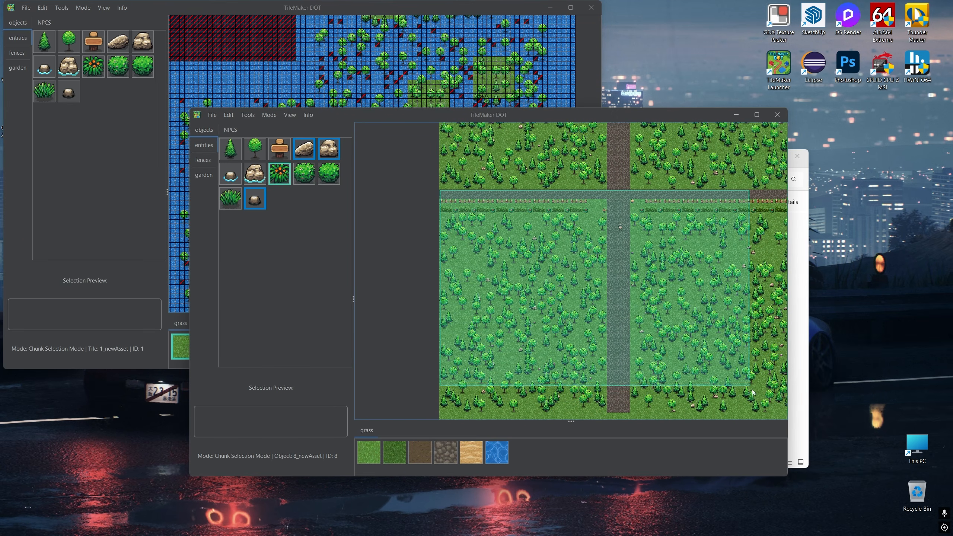
left_click(212, 116)
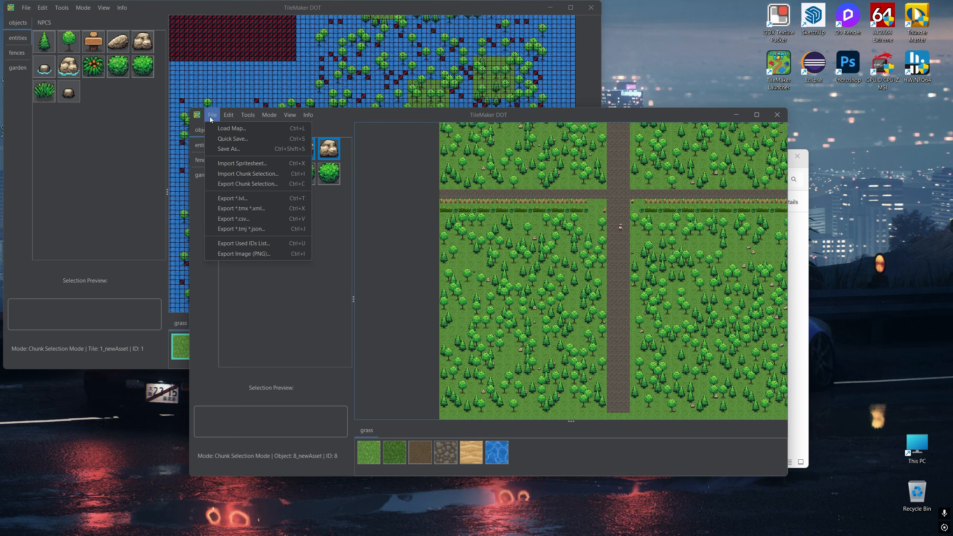
left_click(257, 183)
left_click(487, 228)
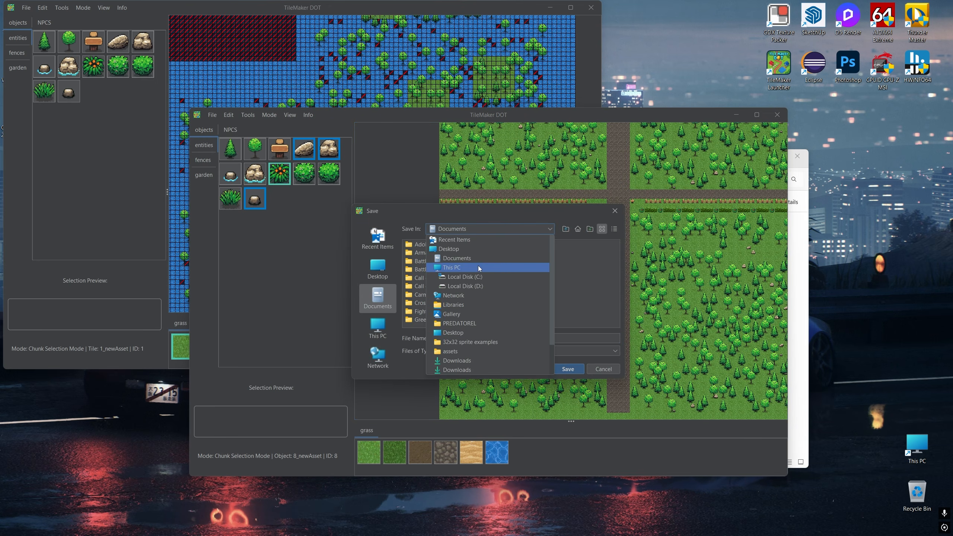
left_click(469, 286)
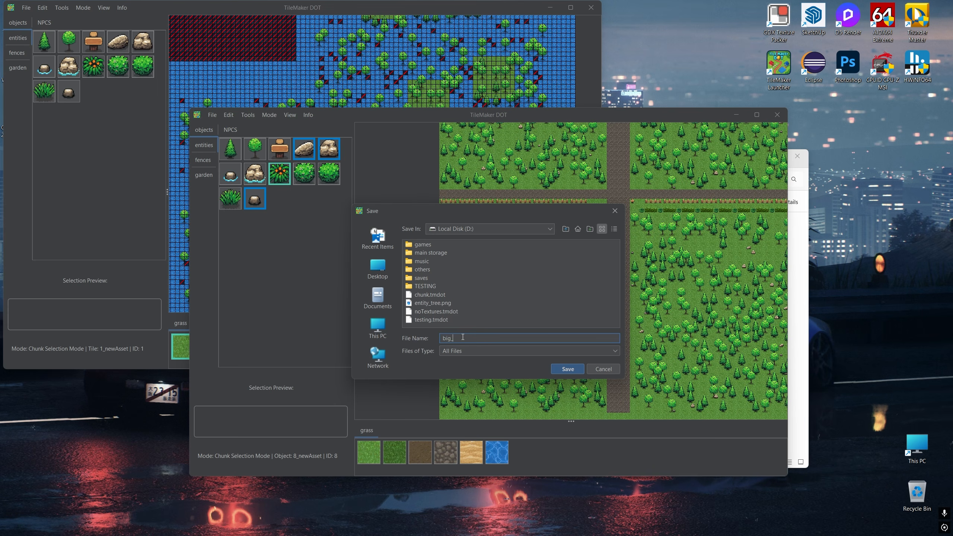
left_click(463, 337)
type("big_chunk")
key("Return")
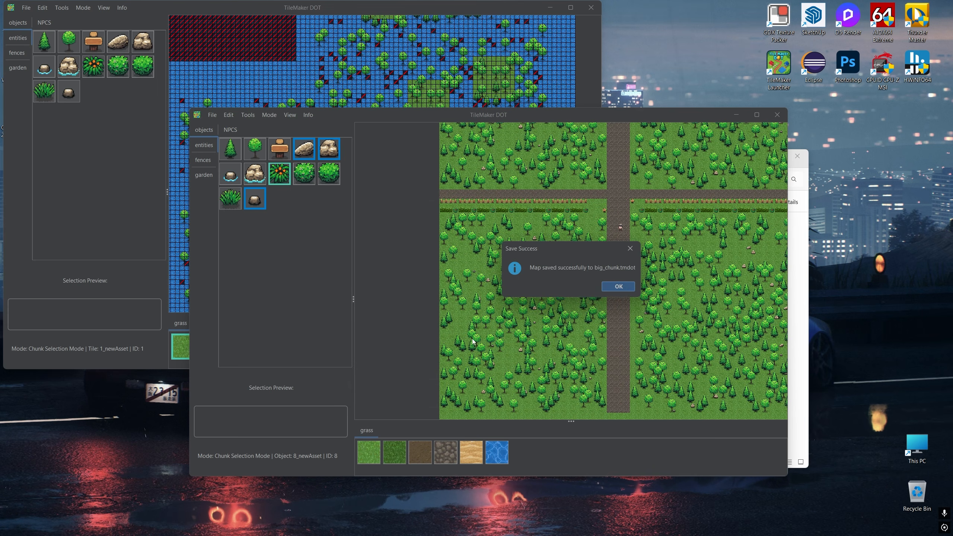
key("Return")
- Switch back to the water map and import big_chunk.tmdot from Local Disk (D:) as the chunk selection
left_click_drag(185, 10, 398, 125)
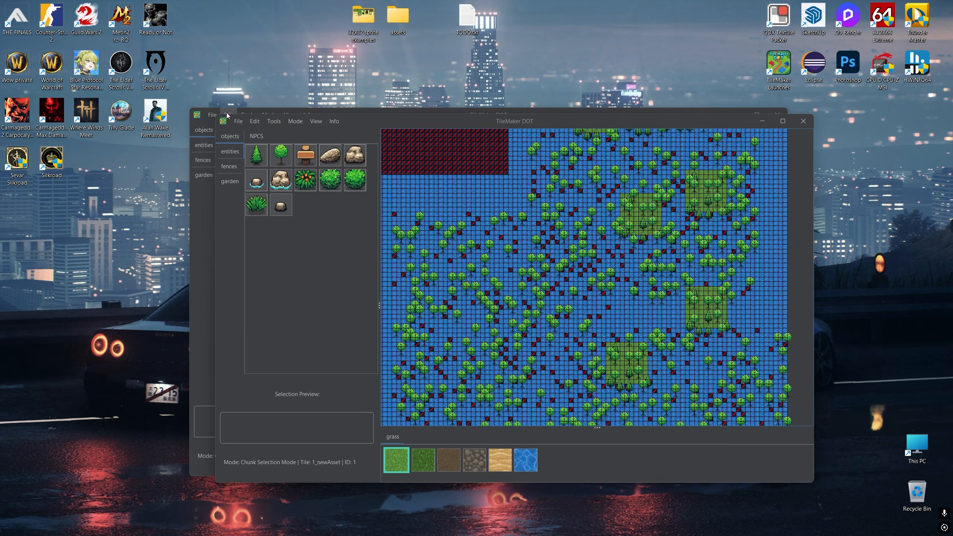
left_click(239, 122)
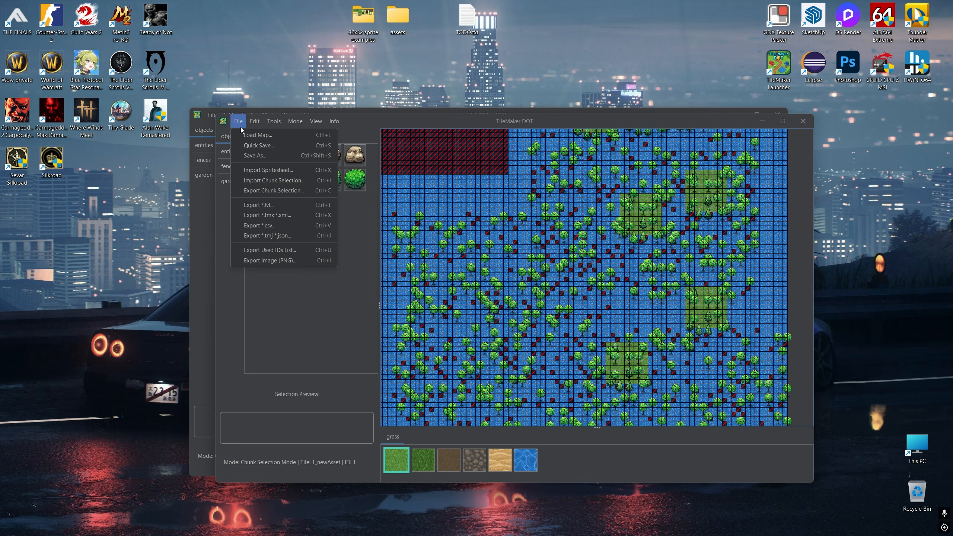
left_click(279, 180)
left_click(514, 235)
left_click(495, 293)
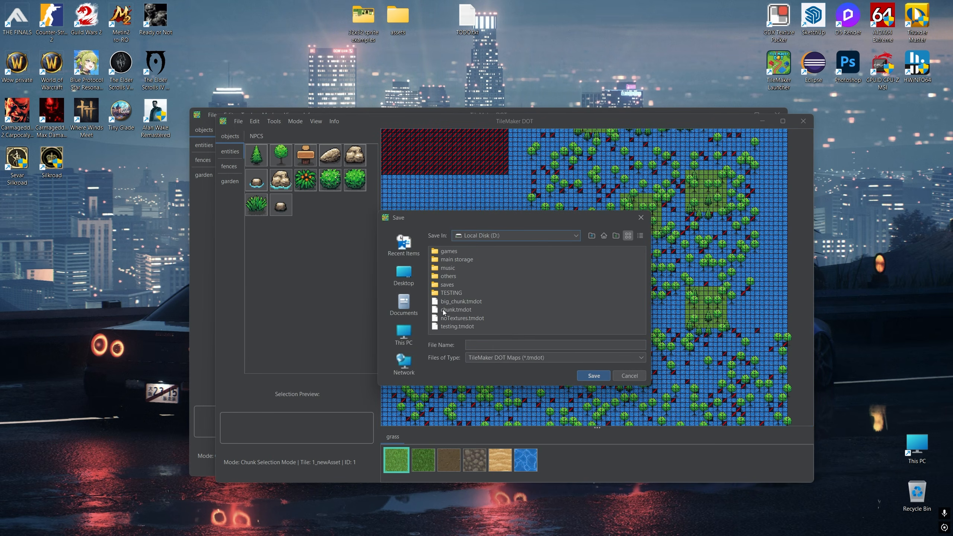
left_click(594, 376)
left_click(649, 292)
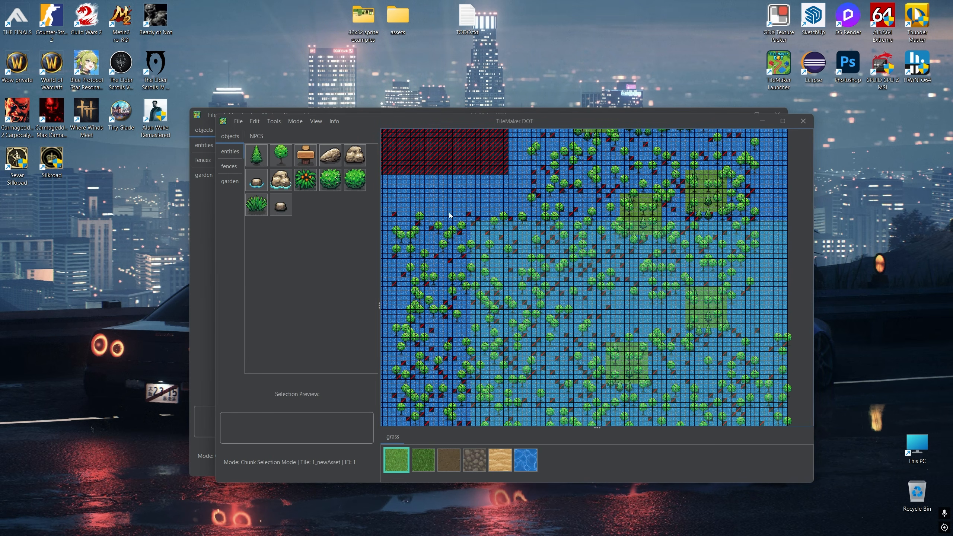
- Paste the big chunk over the scattered trees below the red-marked rectangle and check its path, fences and NPC
left_click(412, 196)
left_click_drag(559, 394, 561, 169)
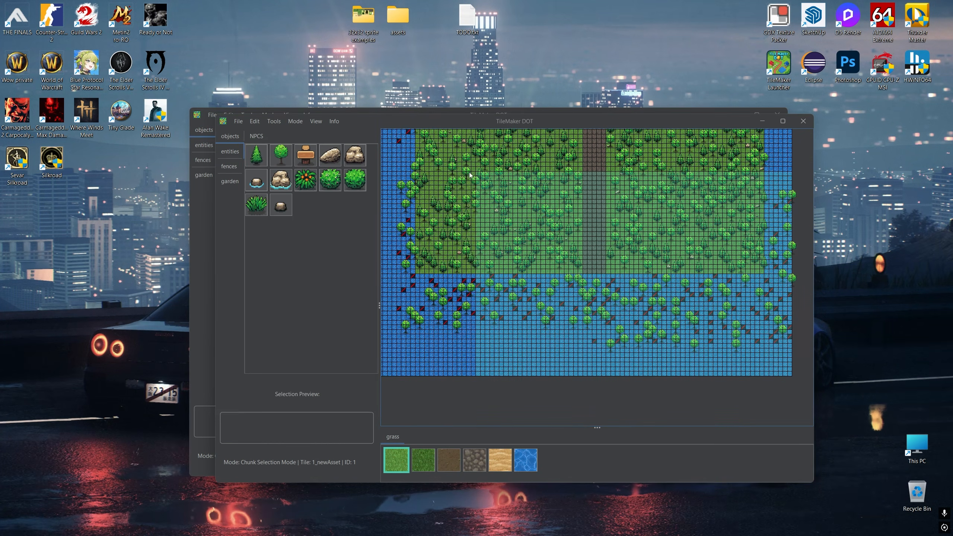
left_click_drag(436, 155, 520, 408)
scroll(584, 218, "up", 5)
scroll(583, 218, "down", 2)
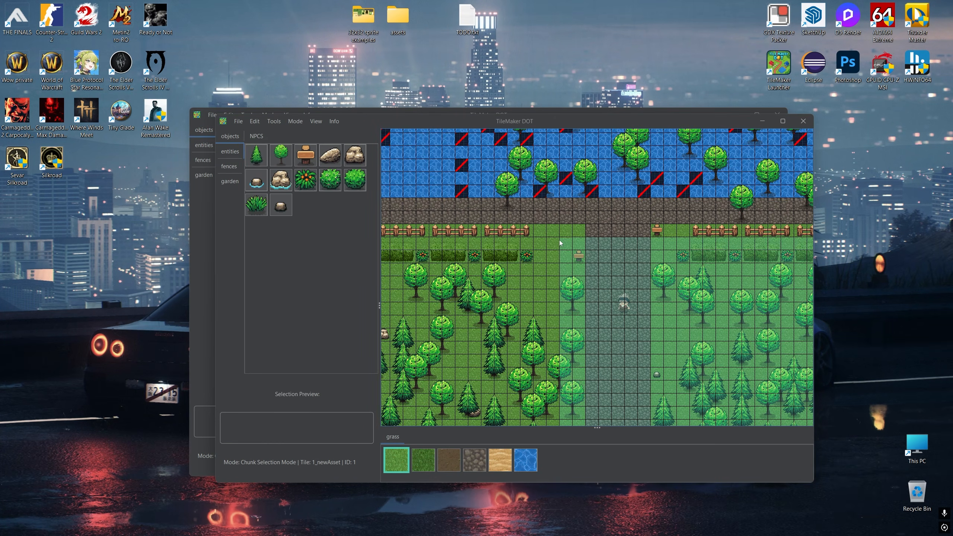
- Choose the round tree object tree2 for placement and turn the grid off in the water map
left_click(281, 155)
scroll(611, 249, "up", 3)
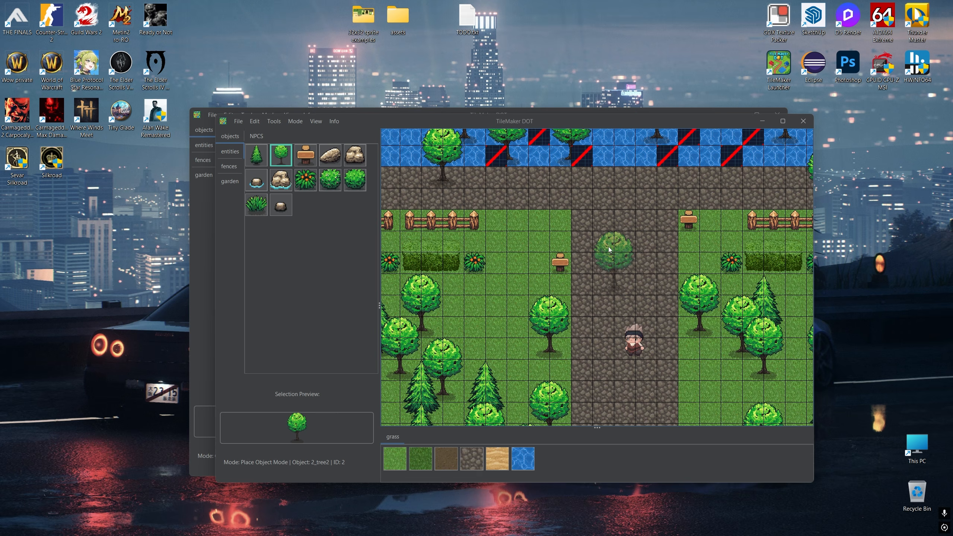
key("g")
scroll(660, 261, "down", 3)
left_click_drag(681, 278, 619, 219)
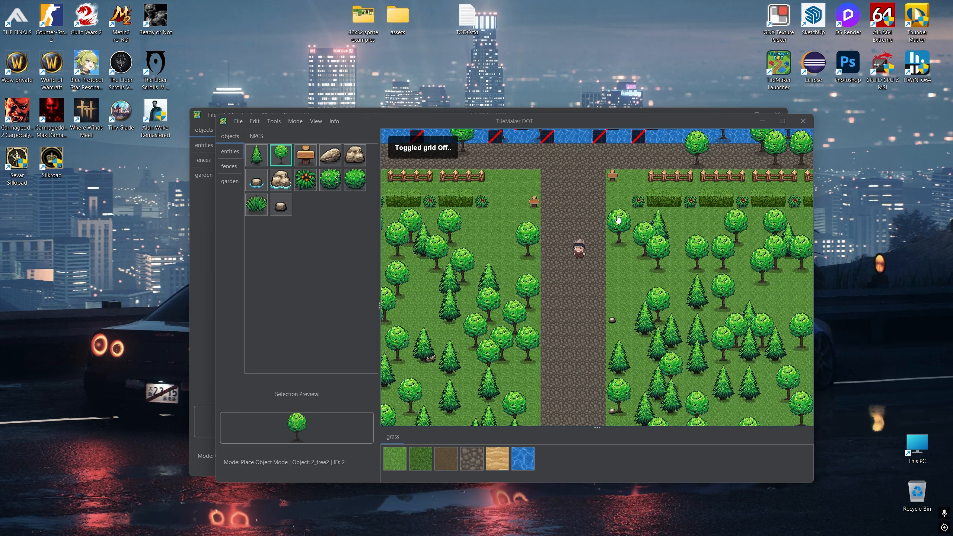
- Move the two map windows apart for comparison and turn the grid off in the original map
left_click_drag(682, 121, 512, 40)
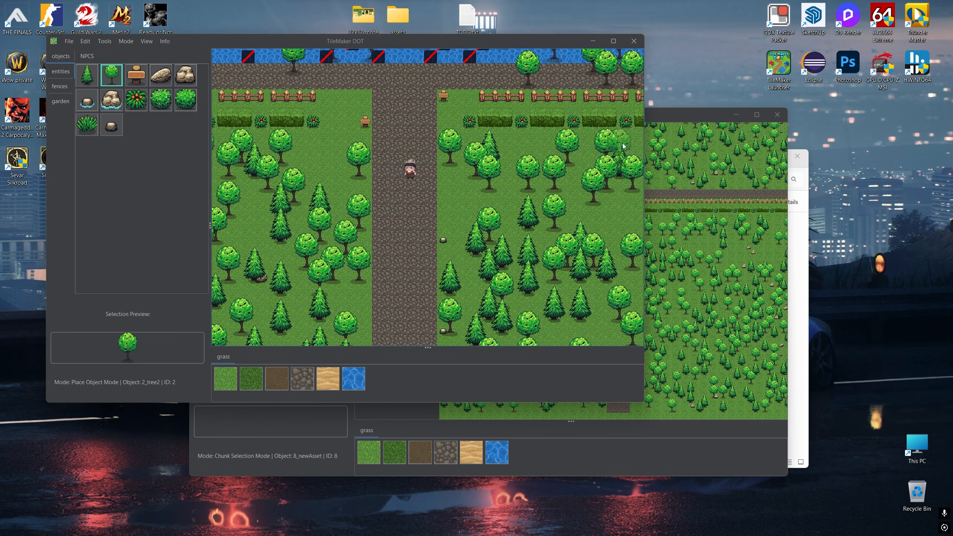
left_click_drag(679, 120, 739, 116)
scroll(667, 262, "up", 5)
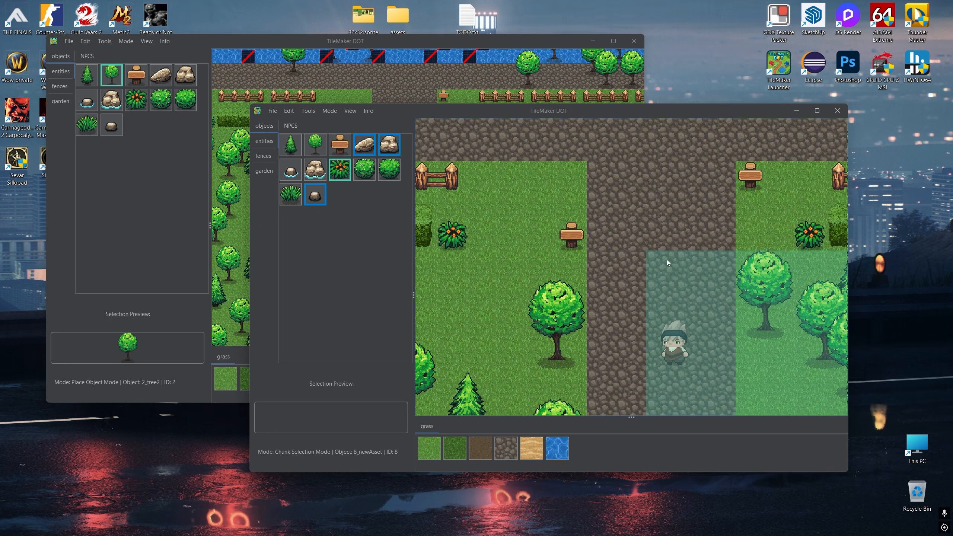
key("g")
key("g")
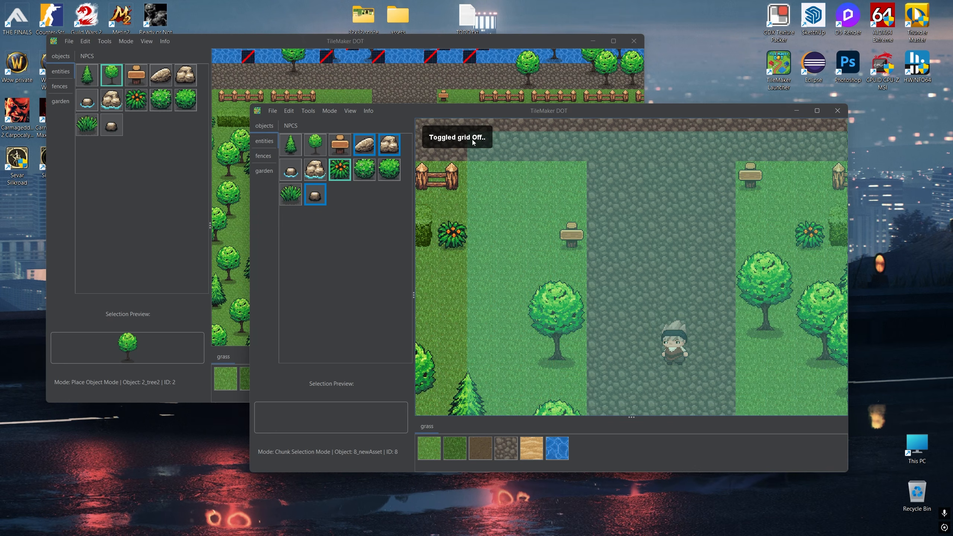
key("g")
left_click(348, 111)
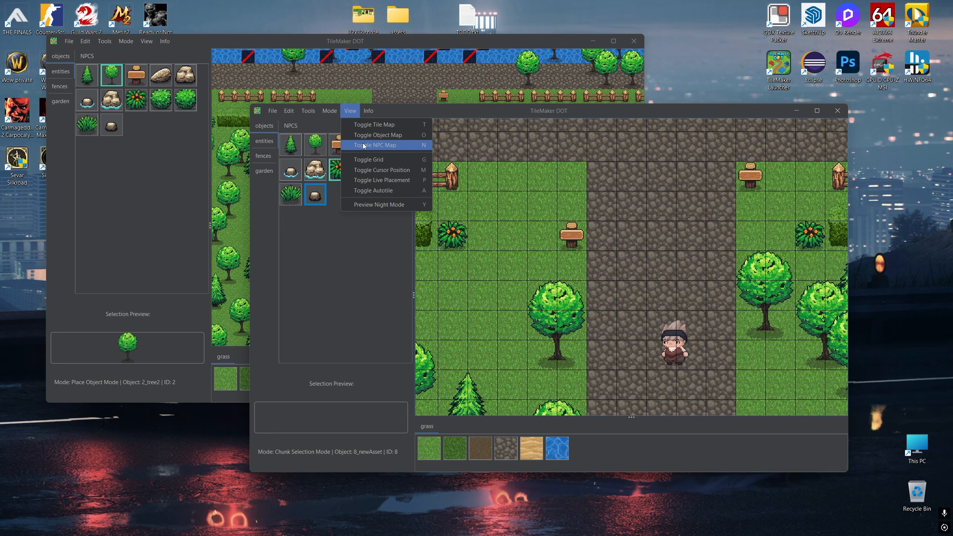
left_click(367, 159)
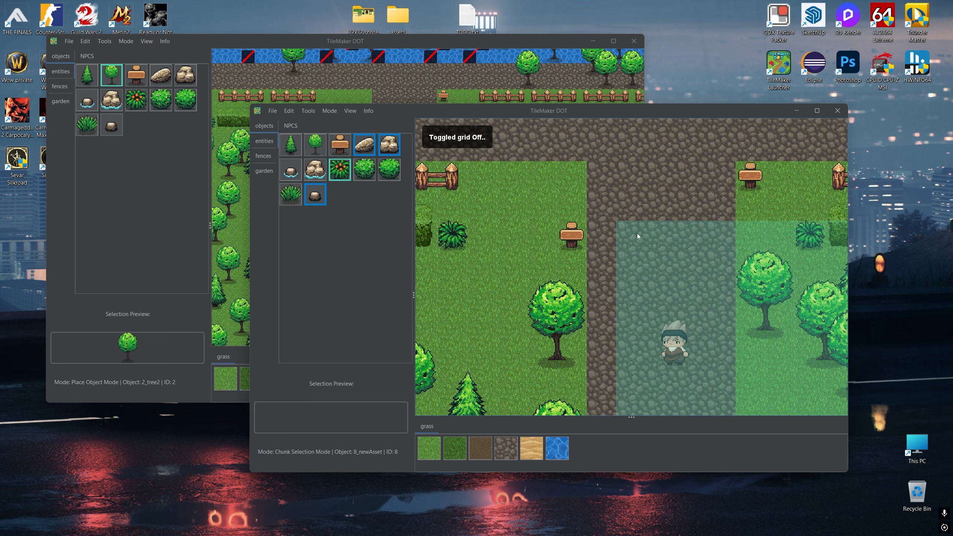
- Pick the round tree object tree2 and place two of them southwest of the signpost beside the stone path
middle_click(574, 284)
scroll(644, 251, "down", 4)
scroll(583, 241, "up", 3)
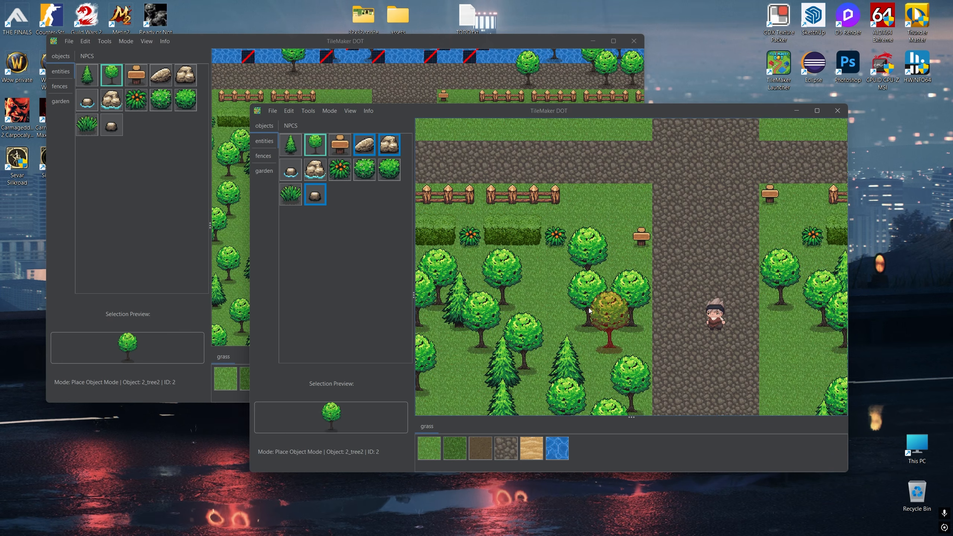
- Look over the forest map with its crossing stone paths and review the available map export formats
left_click_drag(719, 204, 647, 264)
scroll(646, 264, "down", 4)
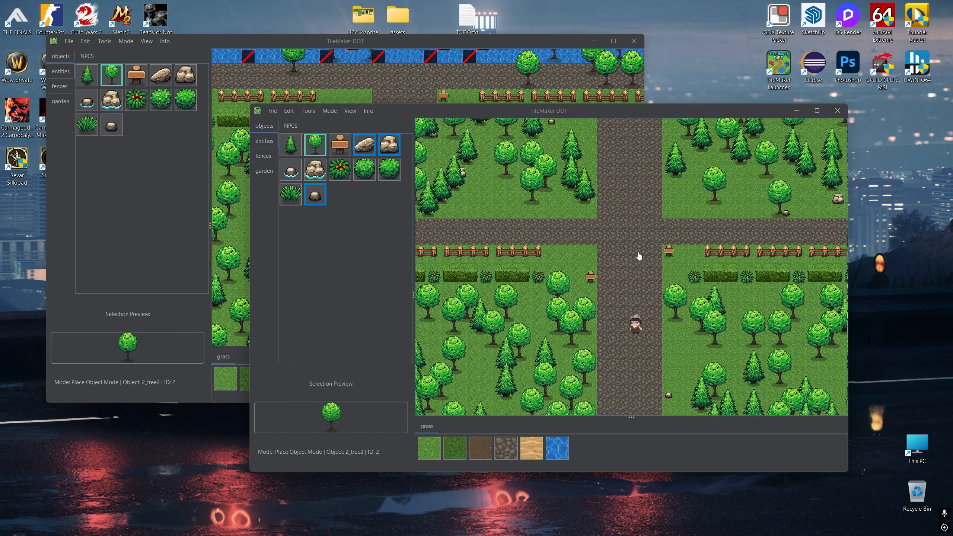
scroll(632, 255, "down", 3)
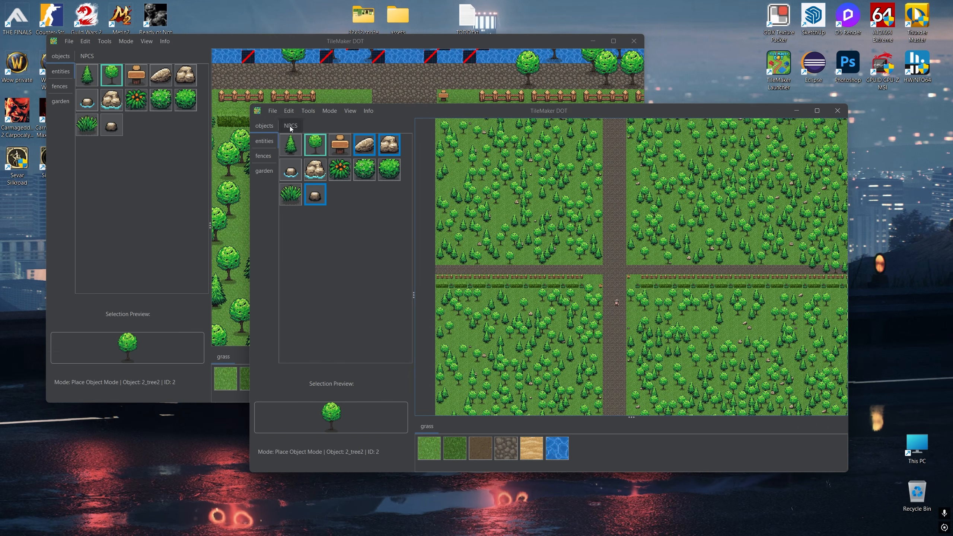
left_click(273, 110)
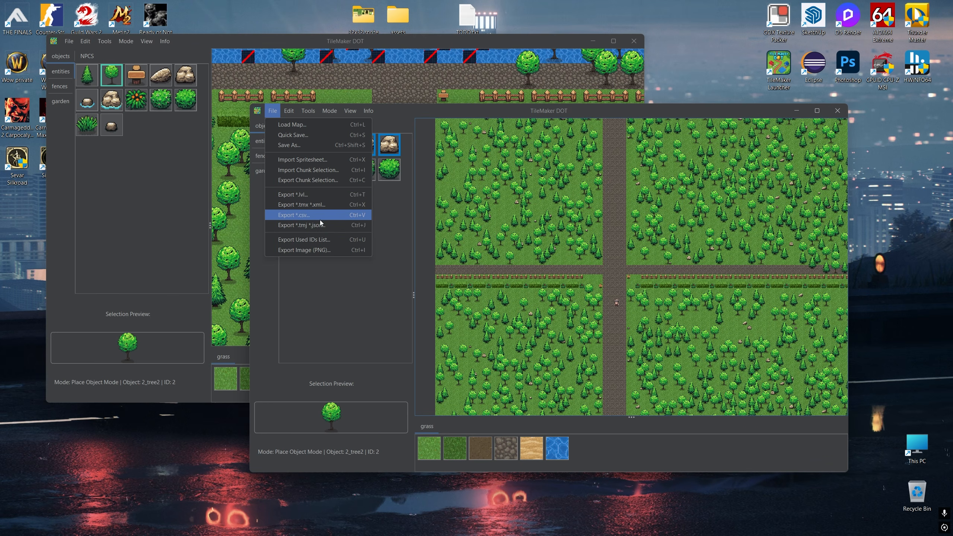
left_click_drag(605, 284, 574, 218)
- Open the Application Legend, read through its shortcuts and menu feature descriptions, and close it
left_click(369, 112)
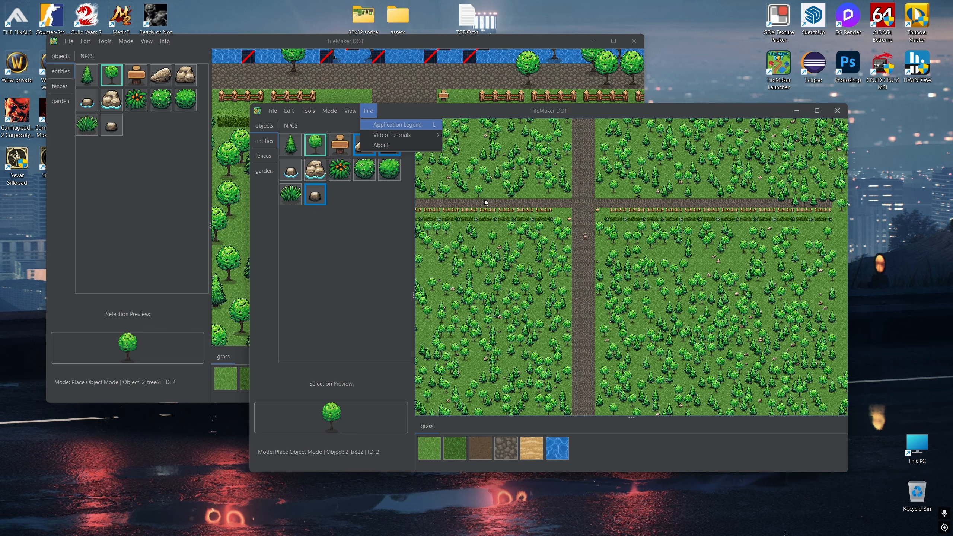
left_click(397, 125)
scroll(524, 279, "down", 8)
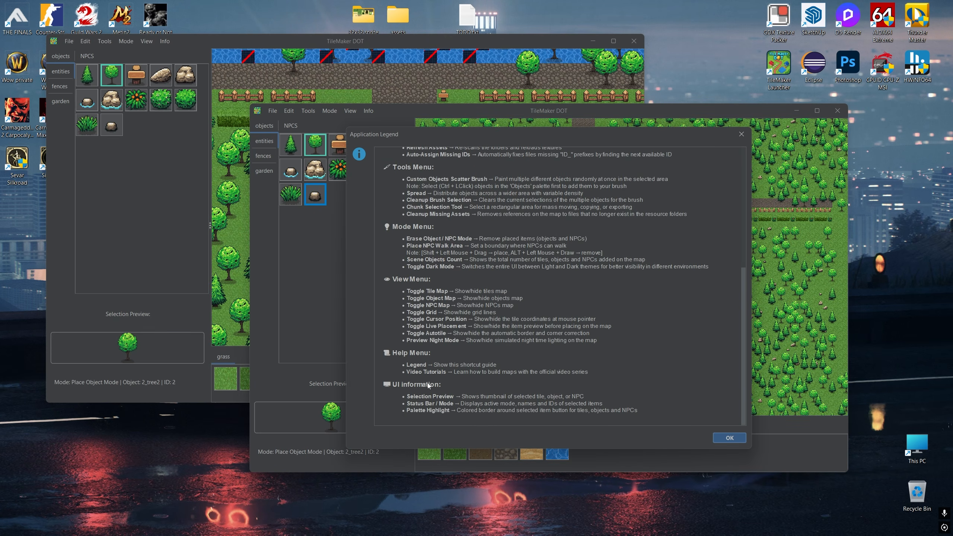
scroll(428, 385, "up", 8)
left_click_drag(446, 141, 450, 115)
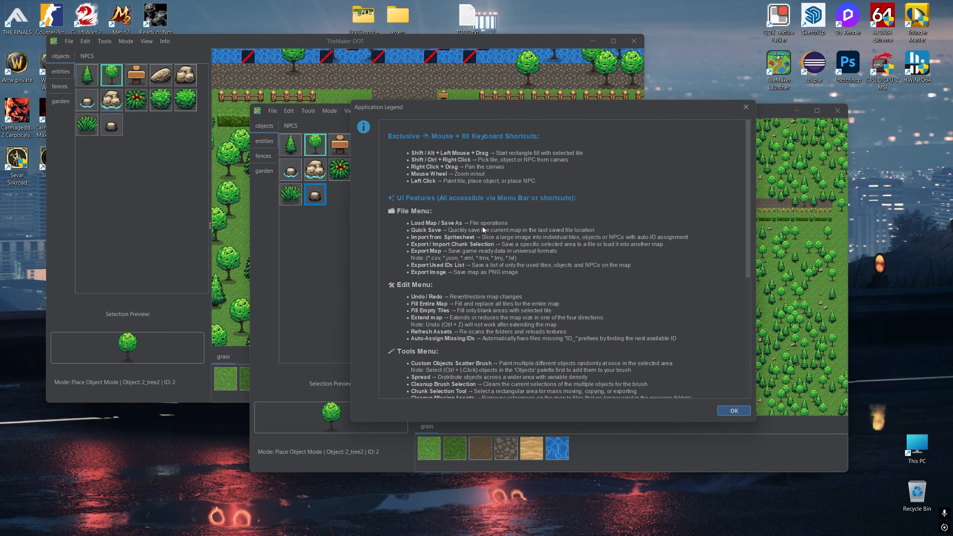
scroll(745, 378, "down", 8)
scroll(467, 265, "up", 8)
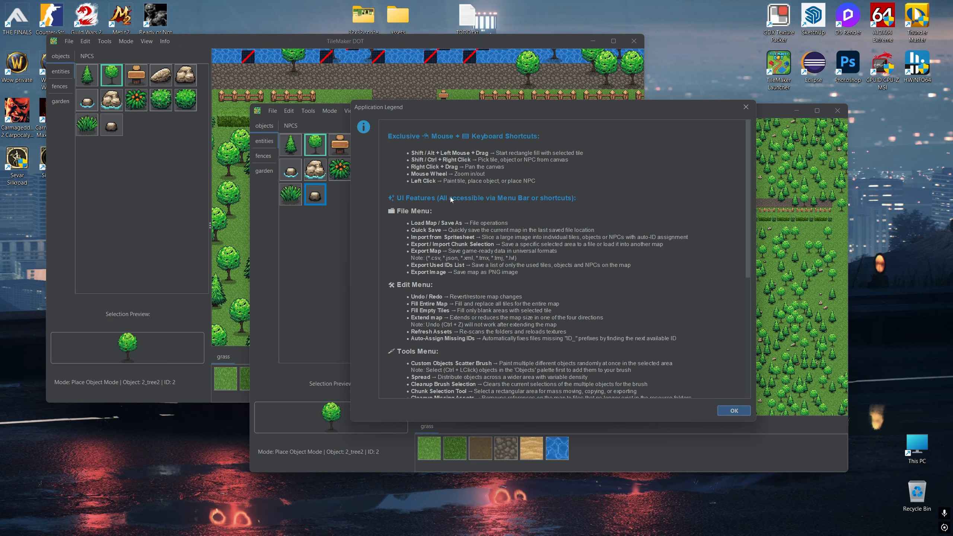
left_click(734, 411)
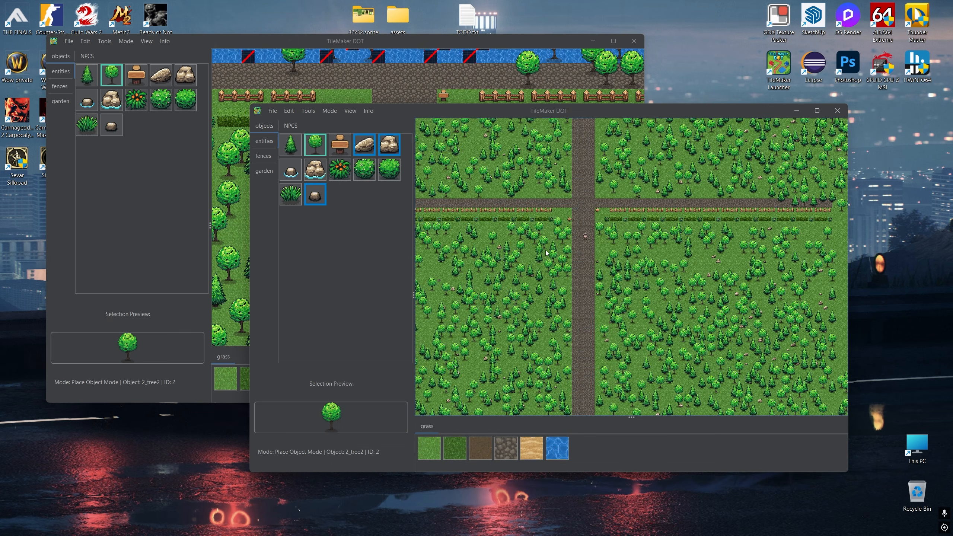
- Turn dark mode off in the forest map's window and inspect the stone path crossing and NPC
left_click(350, 111)
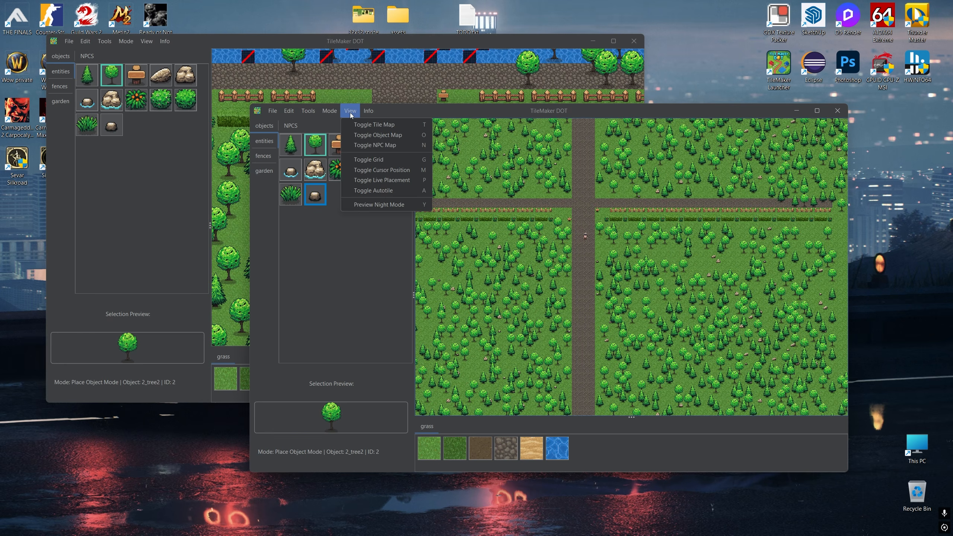
mouse_move(337, 113)
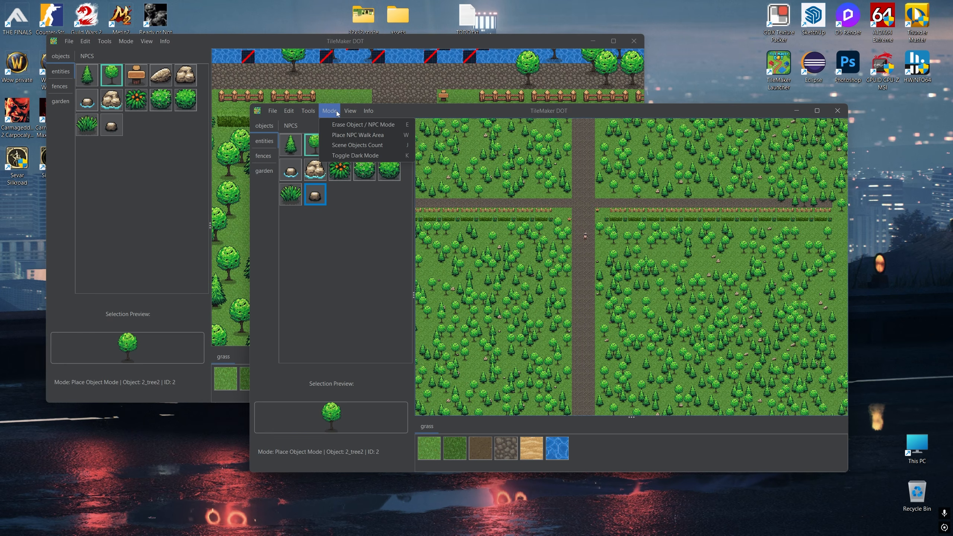
left_click(356, 155)
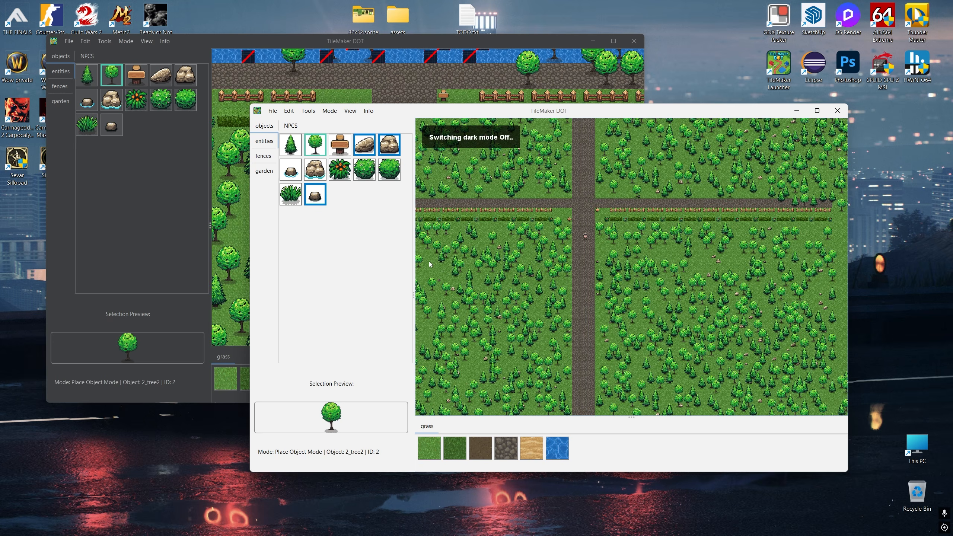
scroll(430, 264, "up", 5)
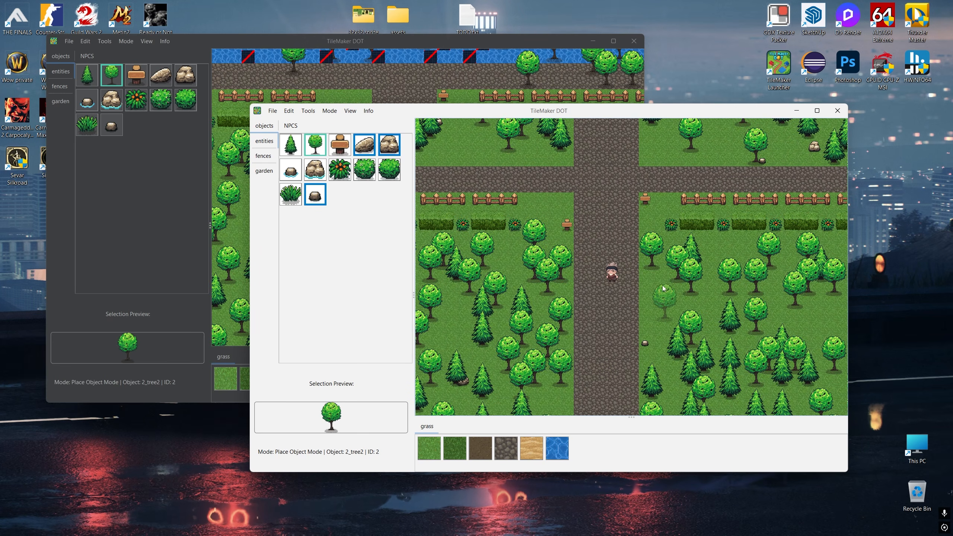
scroll(612, 351, "down", 6)
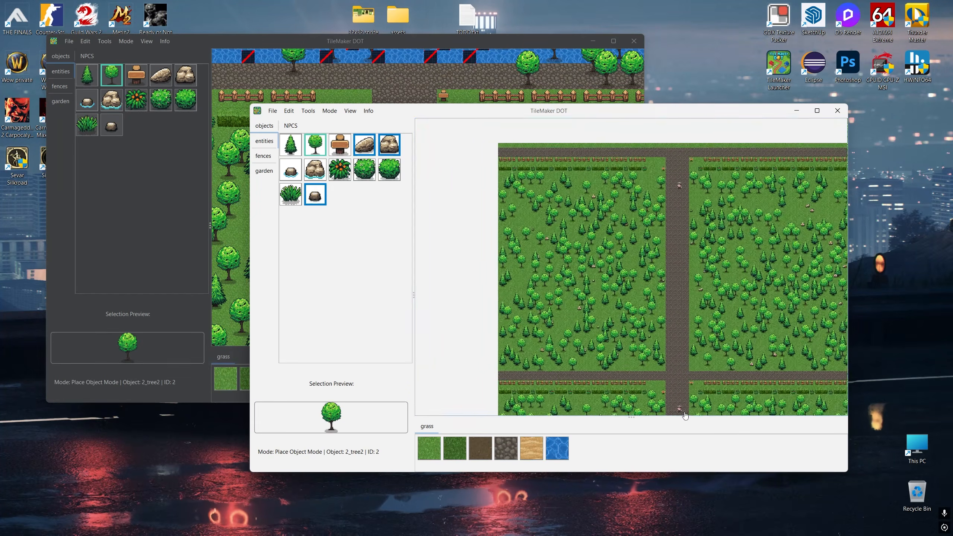
left_click_drag(532, 182, 517, 203)
scroll(601, 293, "up", 8)
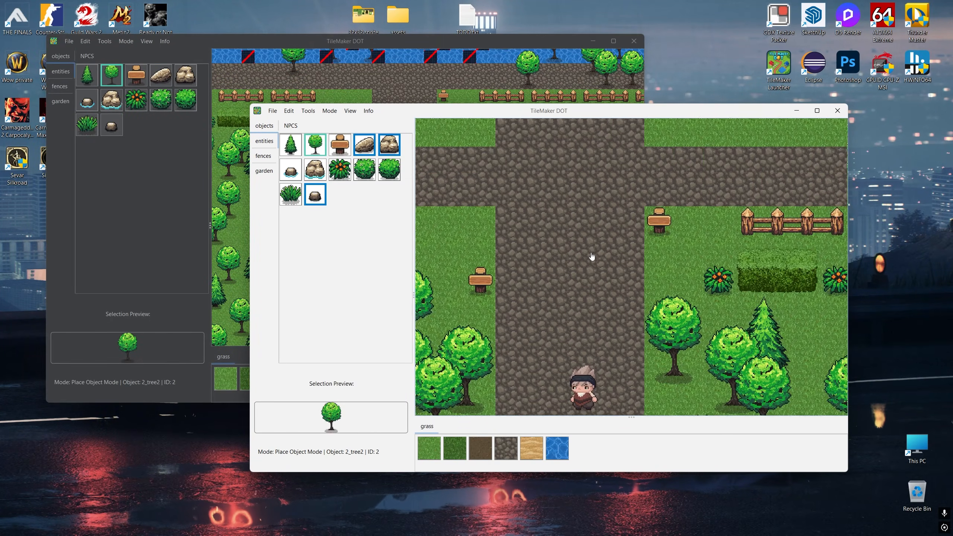
left_click(329, 110)
mouse_move(318, 113)
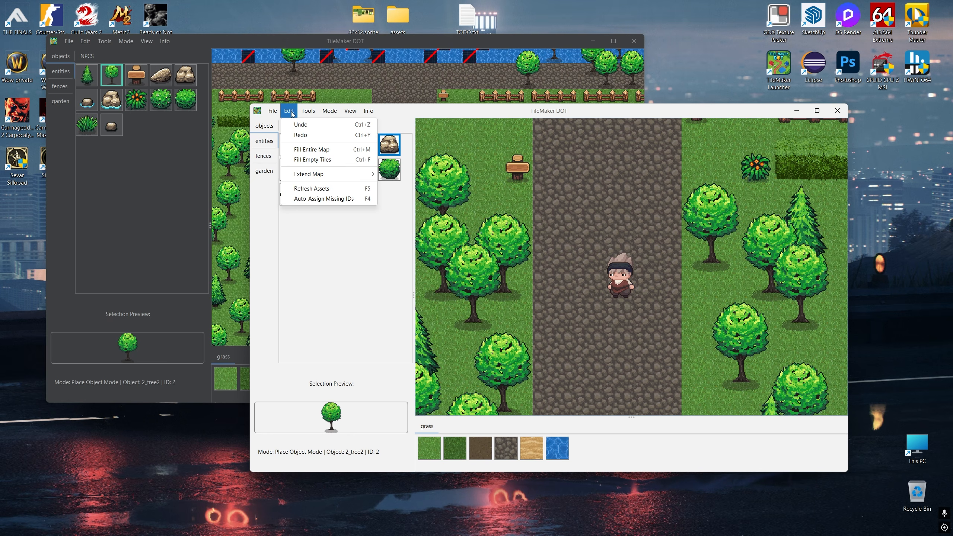
left_click(323, 305)
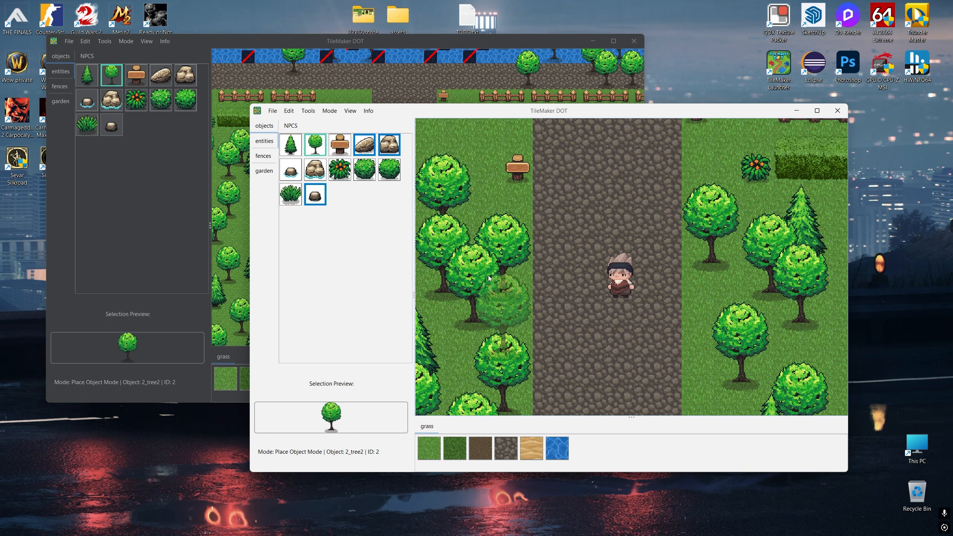